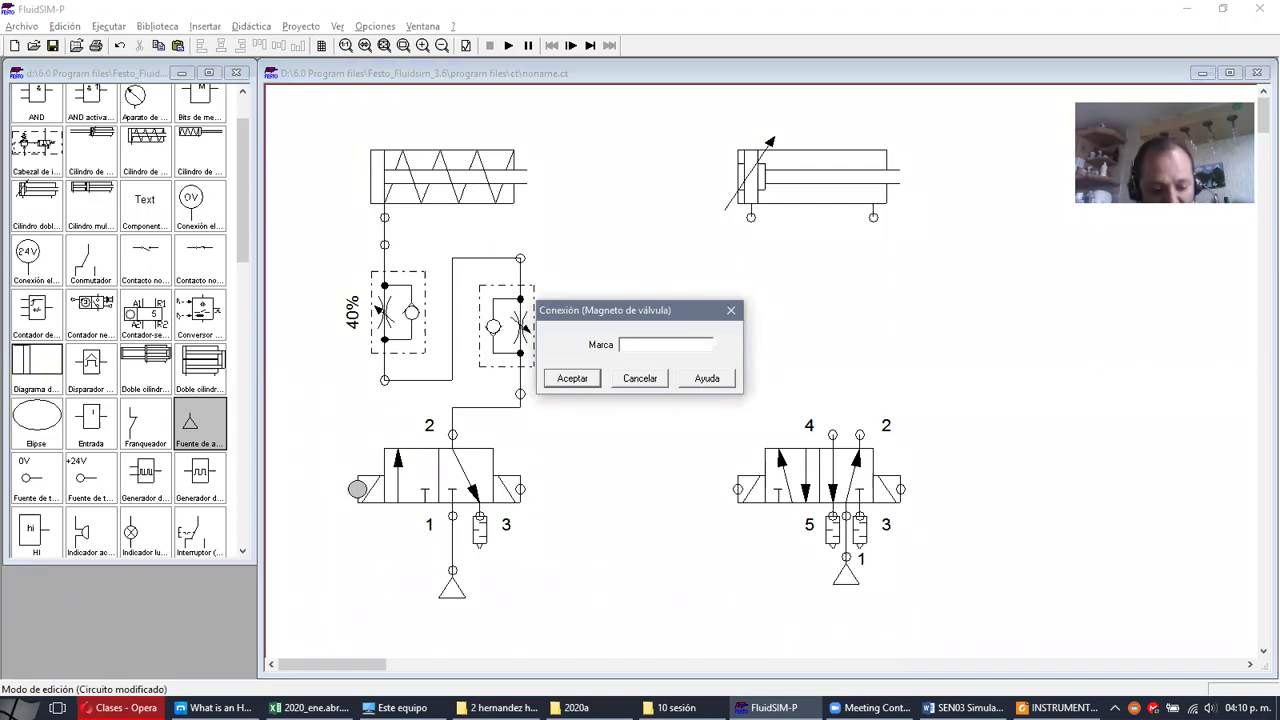
- Label the 3/n-way valve's solenoid connections EV1 on the left and EV2 on the right
{"action": "type", "text": "1"}
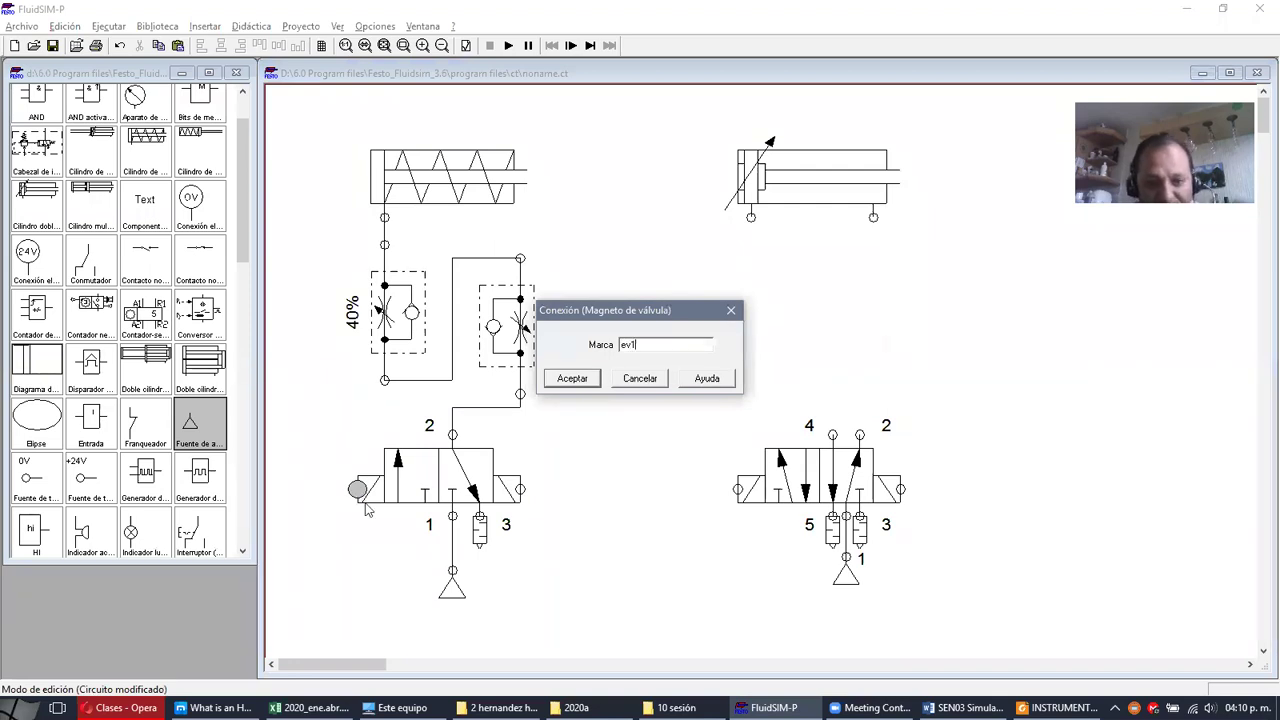
{"action": "left_click", "coordinate": [571, 381]}
{"action": "double_click", "coordinate": [520, 489]}
{"action": "type", "text": "eb"}
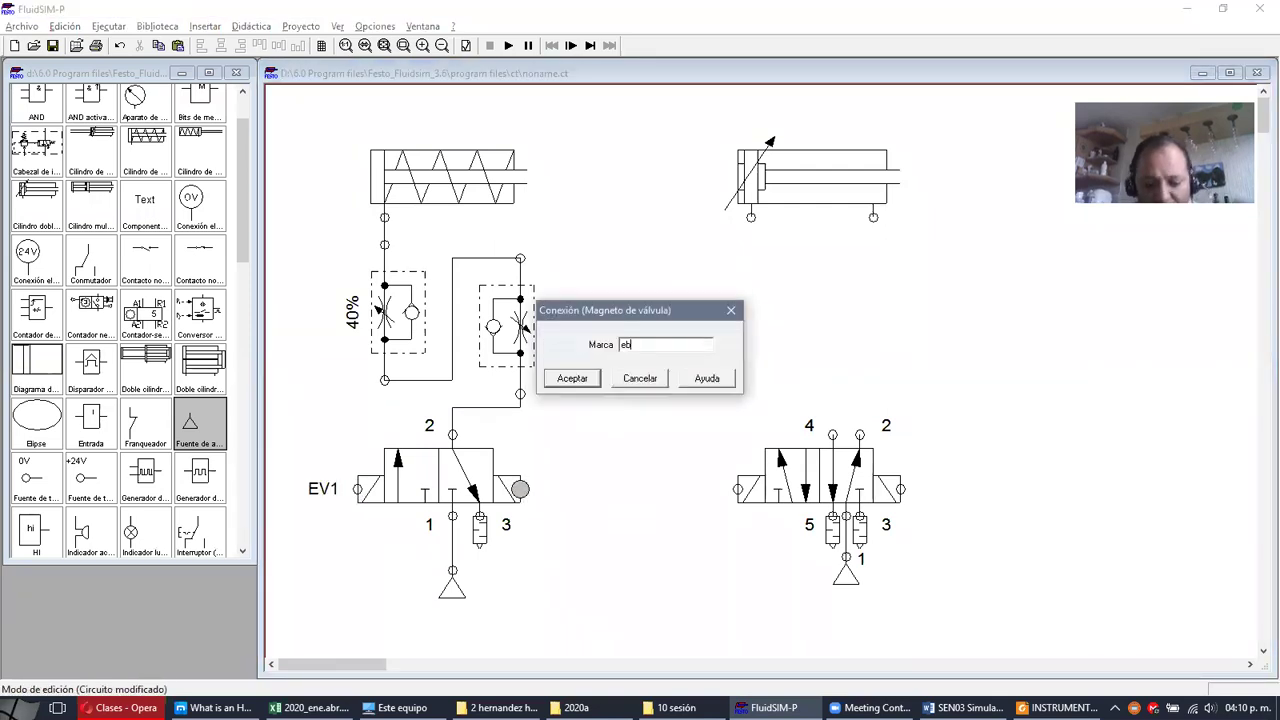
{"action": "left_click", "coordinate": [573, 379]}
- Add a text component reading "Act A" and place it above the single-acting cylinder
{"action": "left_click", "coordinate": [461, 188]}
{"action": "left_click_drag", "start_coordinate": [158, 196], "coordinate": [457, 137]}
{"action": "double_click", "coordinate": [457, 137]}
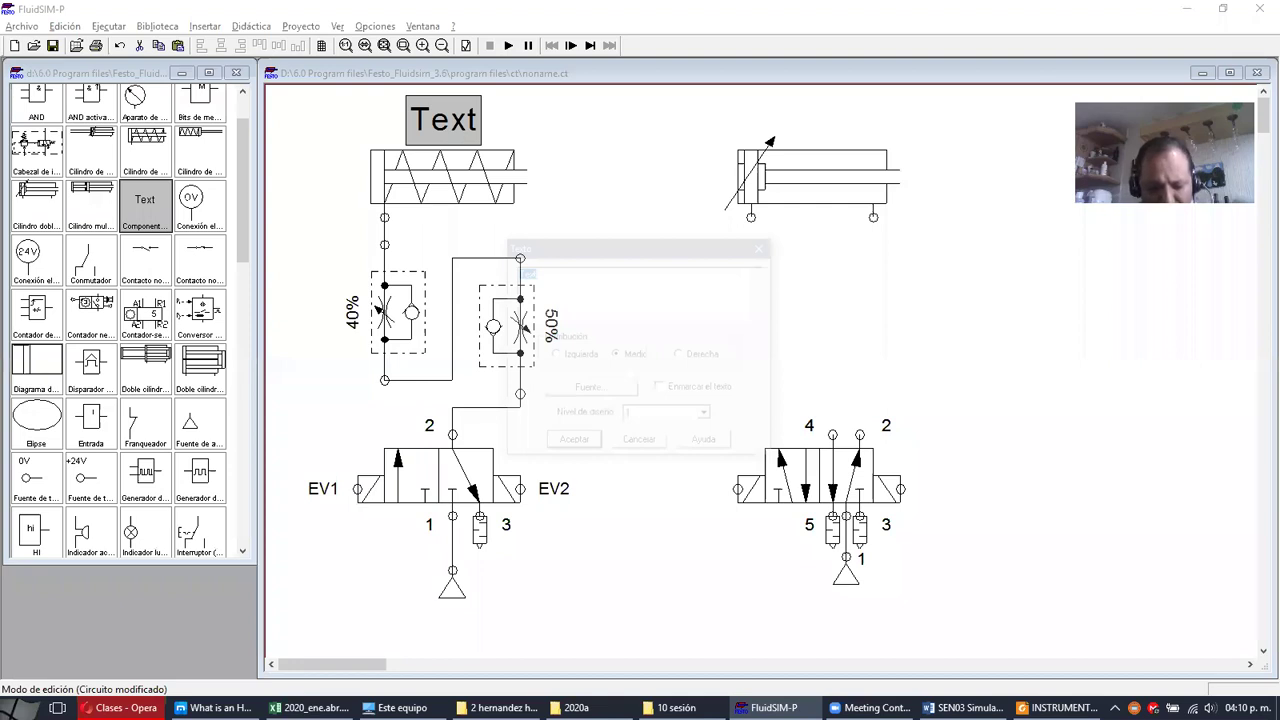
{"action": "type", "text": "Act A"}
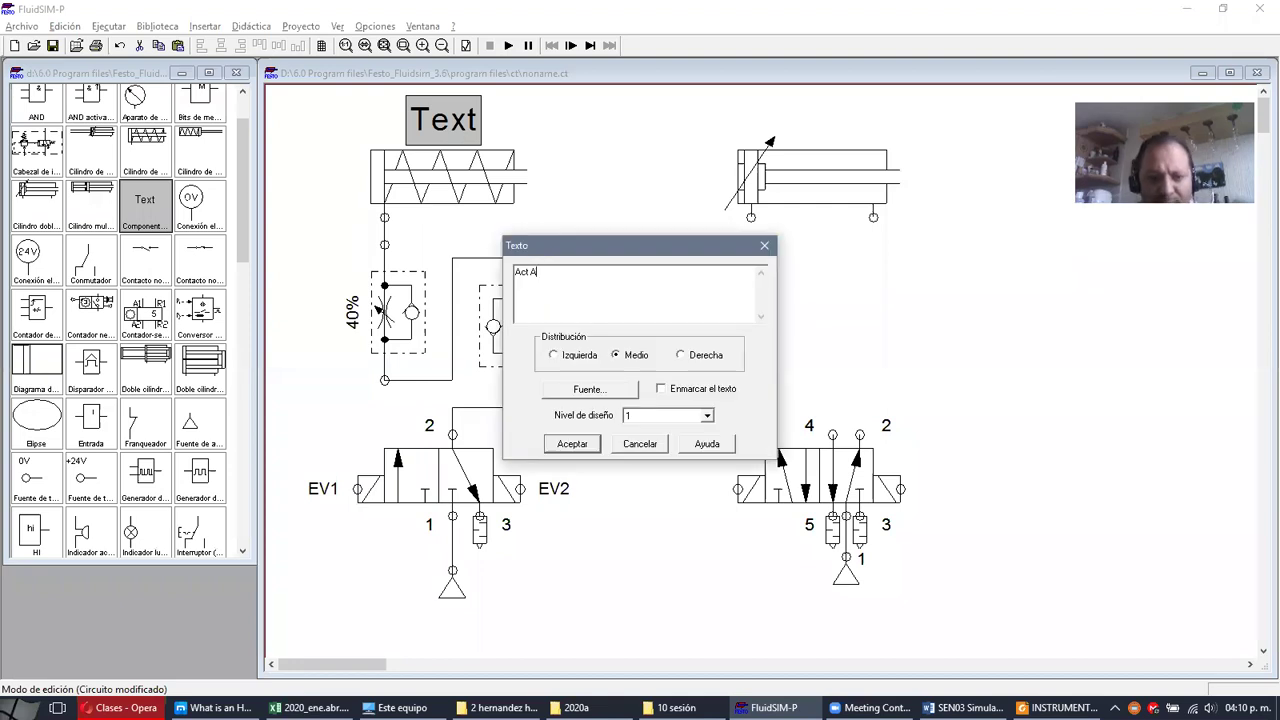
{"action": "left_click", "coordinate": [572, 443]}
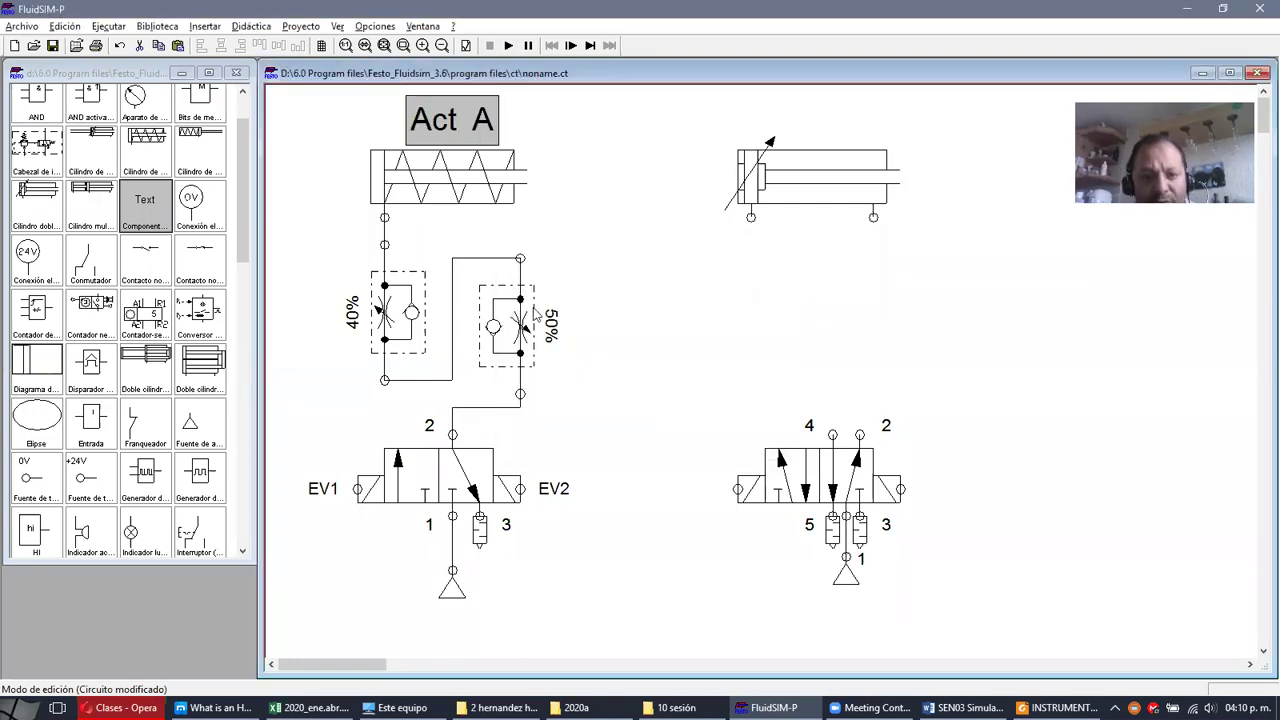
{"action": "left_click_drag", "start_coordinate": [464, 120], "coordinate": [429, 114]}
- Duplicate the actuator label above the double-acting cylinder and change its text to "Act B"
{"action": "key", "text": "ctrl+v"}
{"action": "left_click_drag", "start_coordinate": [787, 404], "coordinate": [764, 107]}
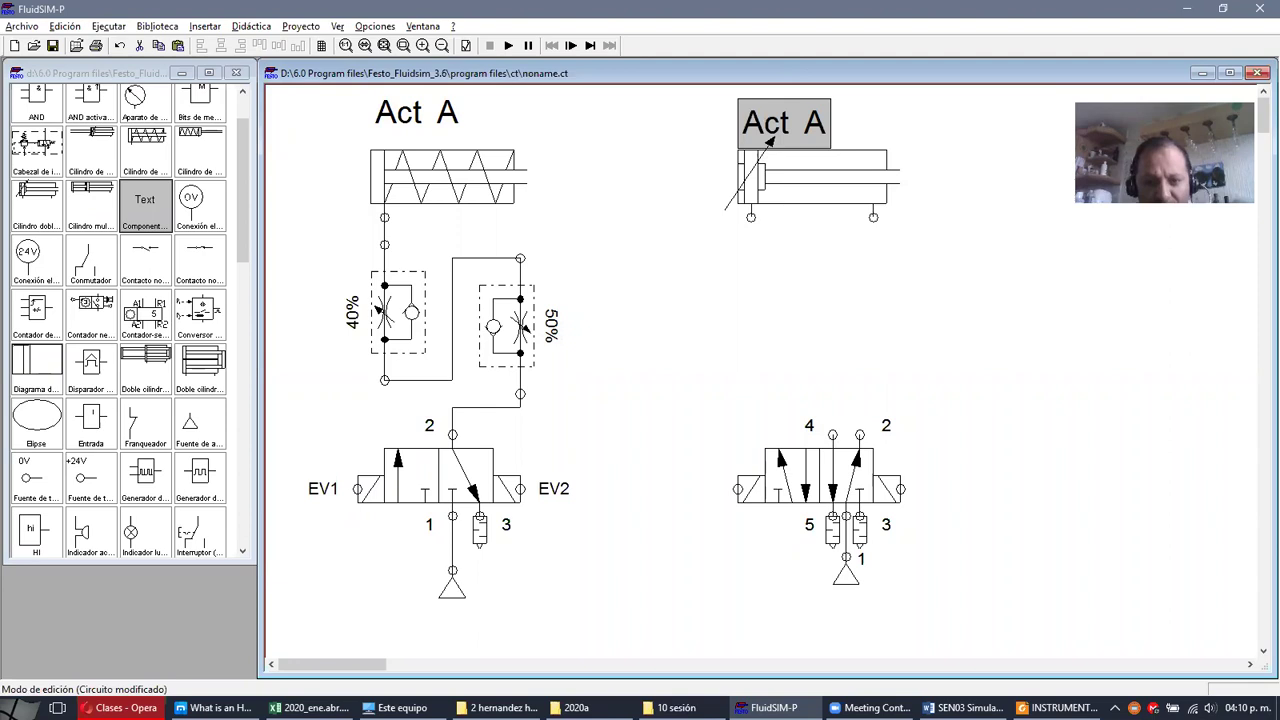
{"action": "left_click", "coordinate": [578, 449]}
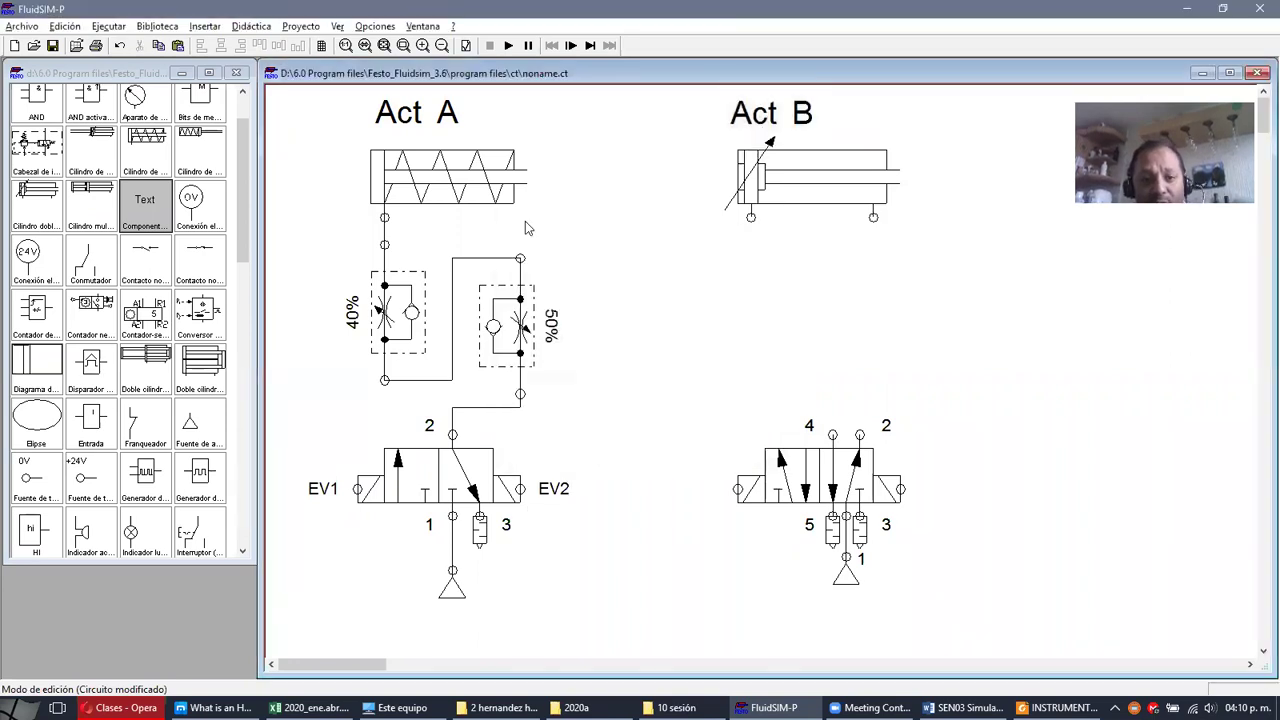
- Configure the single-acting cylinder's actuation marks sa0 at 0 mm and sa1 at 50 mm, and align the distance ruler with its rod end
{"action": "right_click", "coordinate": [507, 193]}
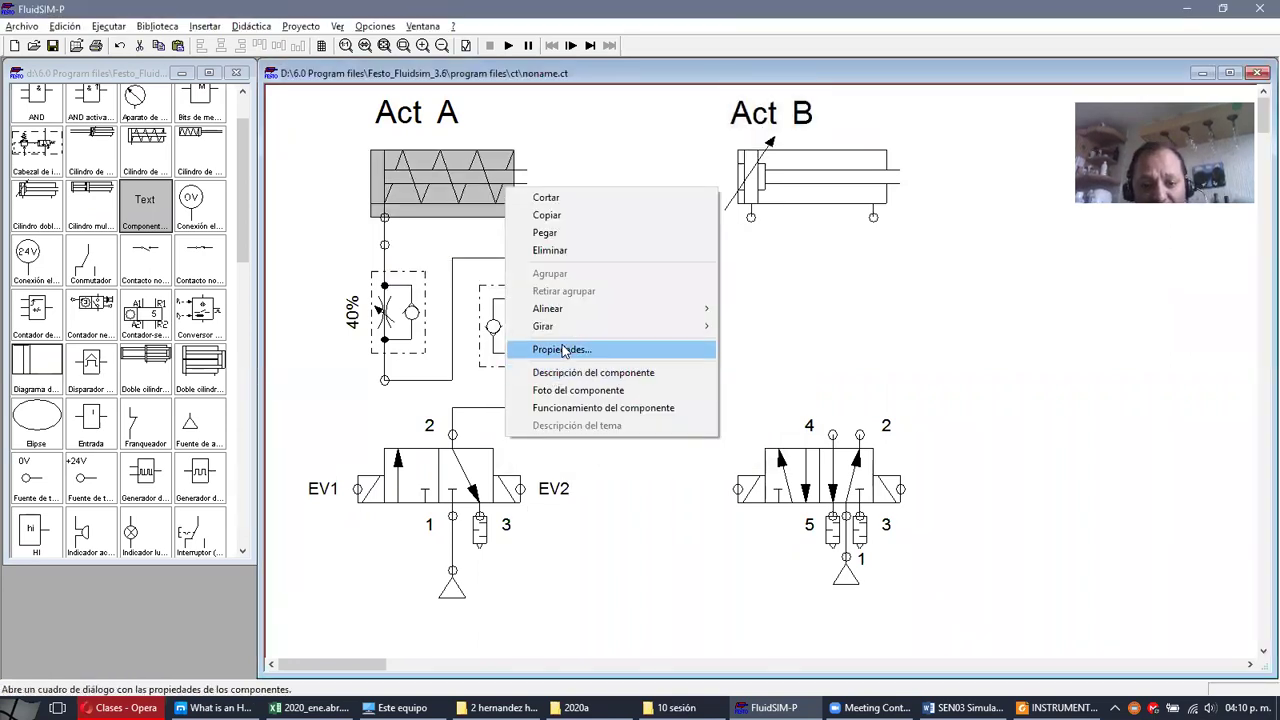
{"action": "left_click", "coordinate": [590, 346]}
{"action": "left_click", "coordinate": [637, 437]}
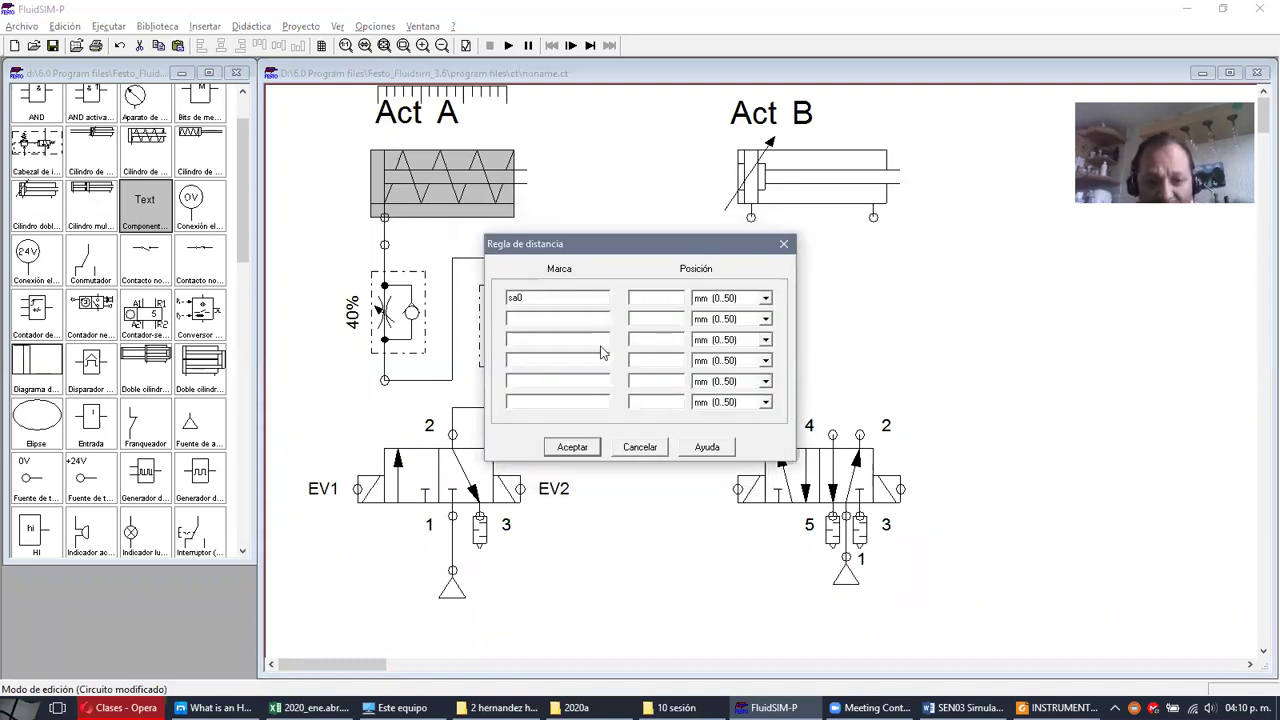
{"action": "left_click", "coordinate": [596, 318]}
{"action": "type", "text": "sa1"}
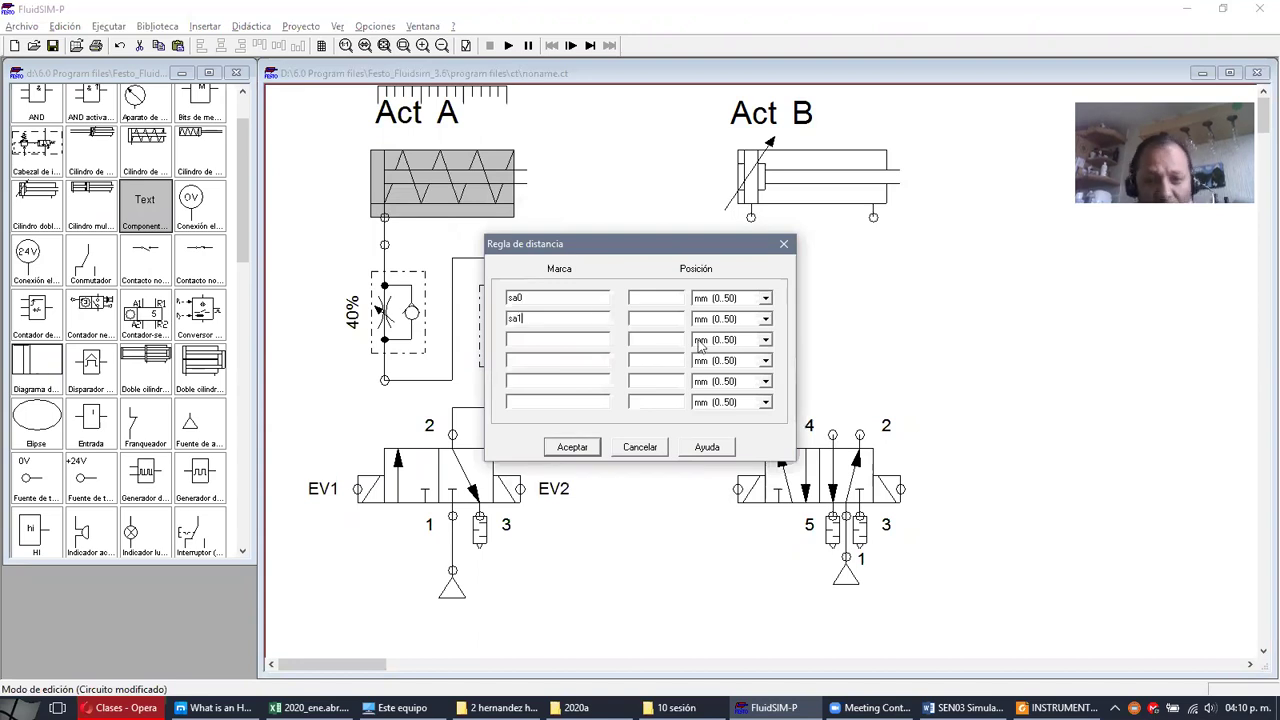
{"action": "left_click", "coordinate": [665, 318]}
{"action": "type", "text": "50"}
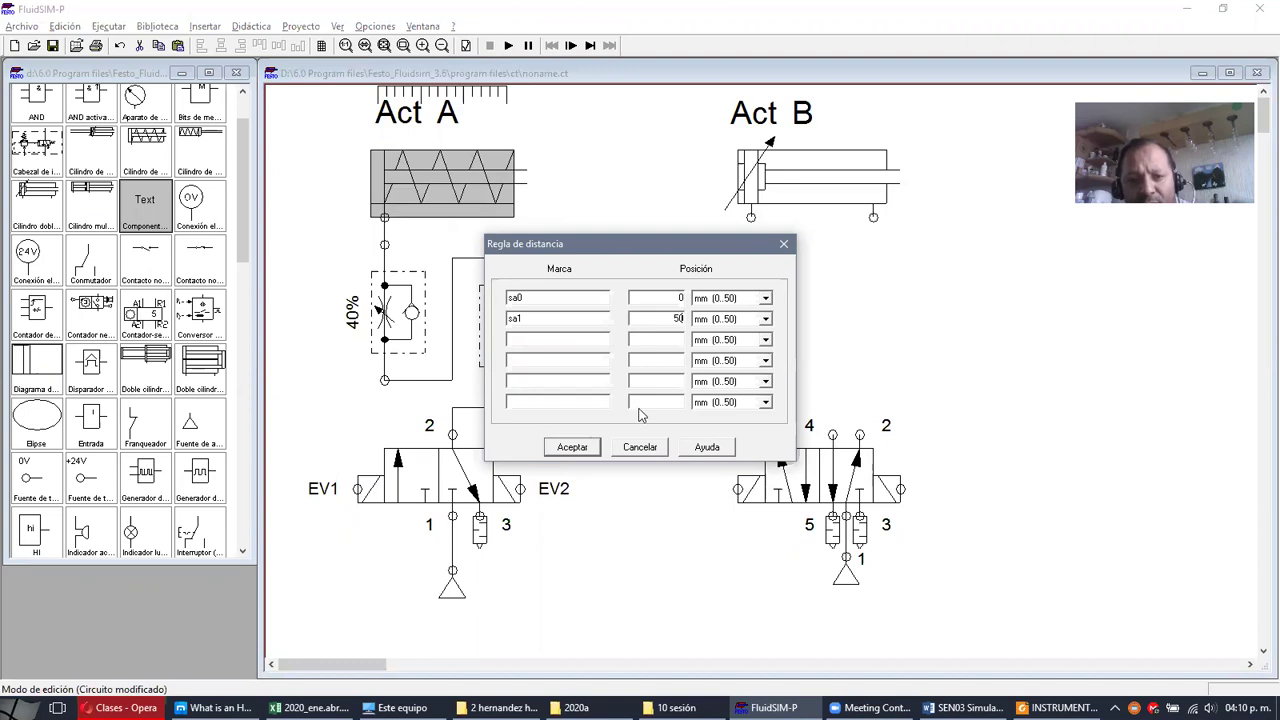
{"action": "left_click", "coordinate": [596, 447]}
{"action": "left_click", "coordinate": [573, 469]}
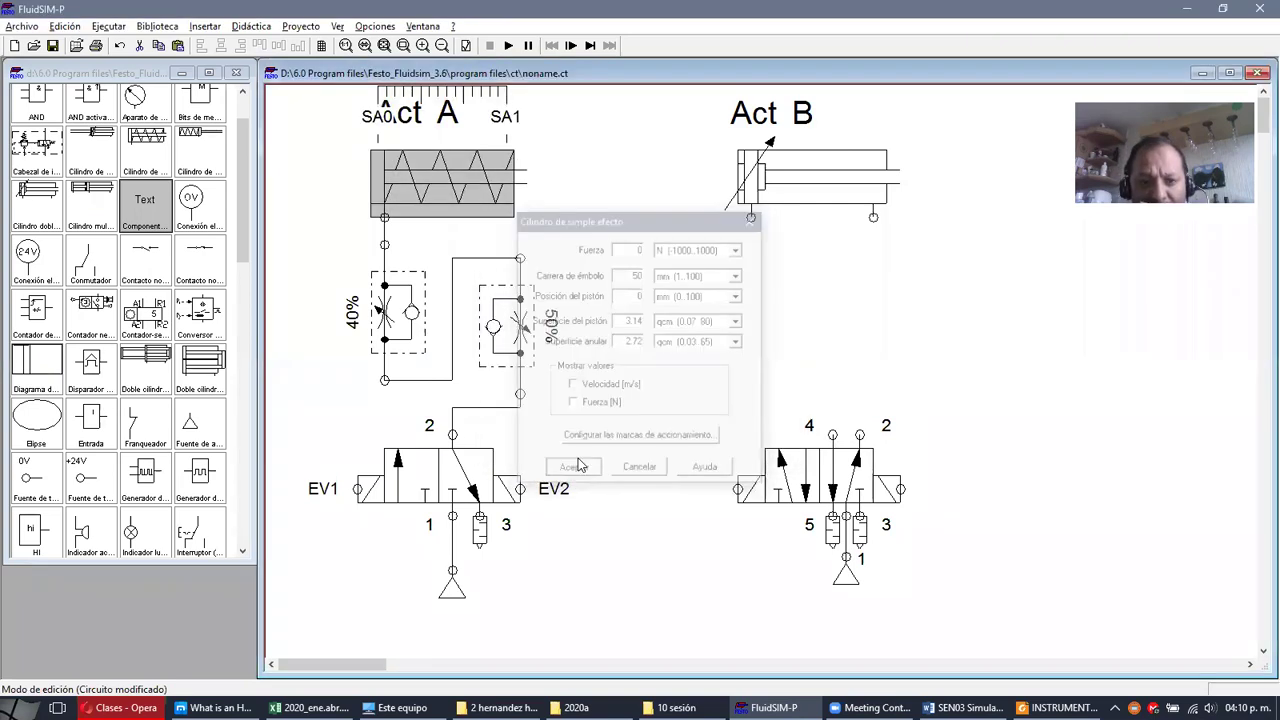
{"action": "left_click_drag", "start_coordinate": [613, 130], "coordinate": [762, 148]}
{"action": "left_click", "coordinate": [620, 194]}
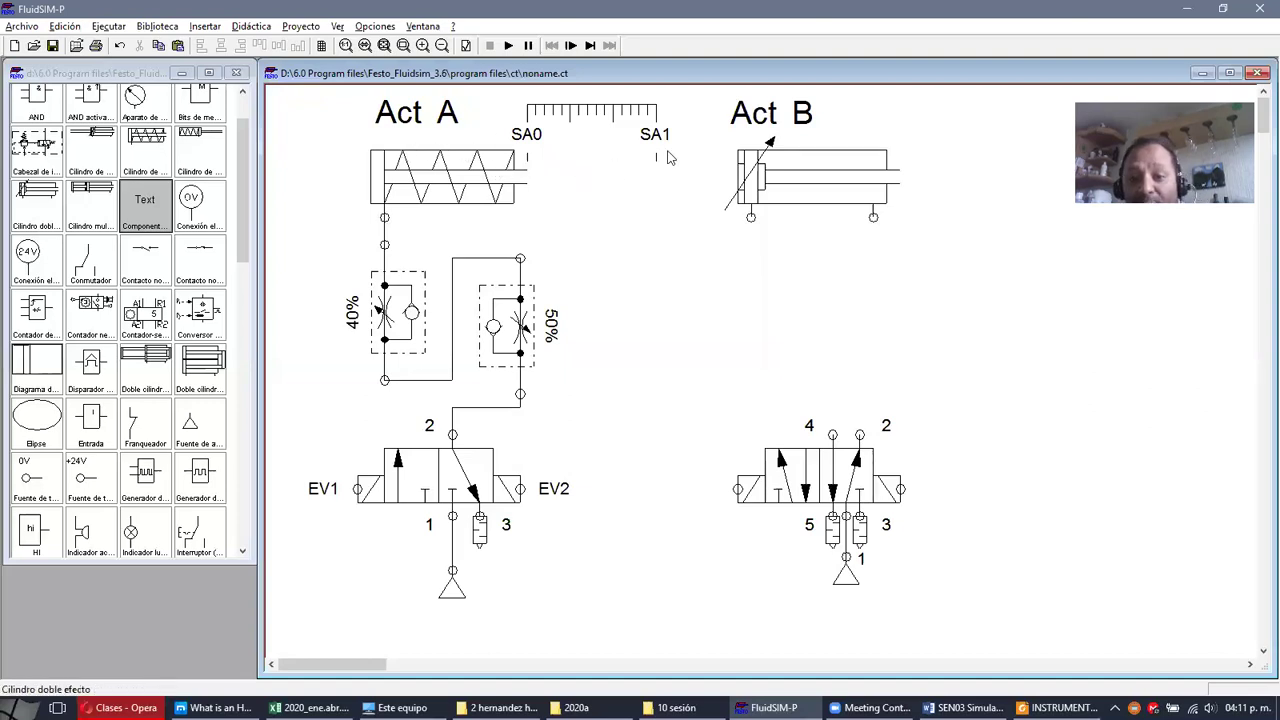
- Copy Act A's distance ruler and place the copy at the double-acting cylinder's rod end
{"action": "left_click", "coordinate": [640, 130]}
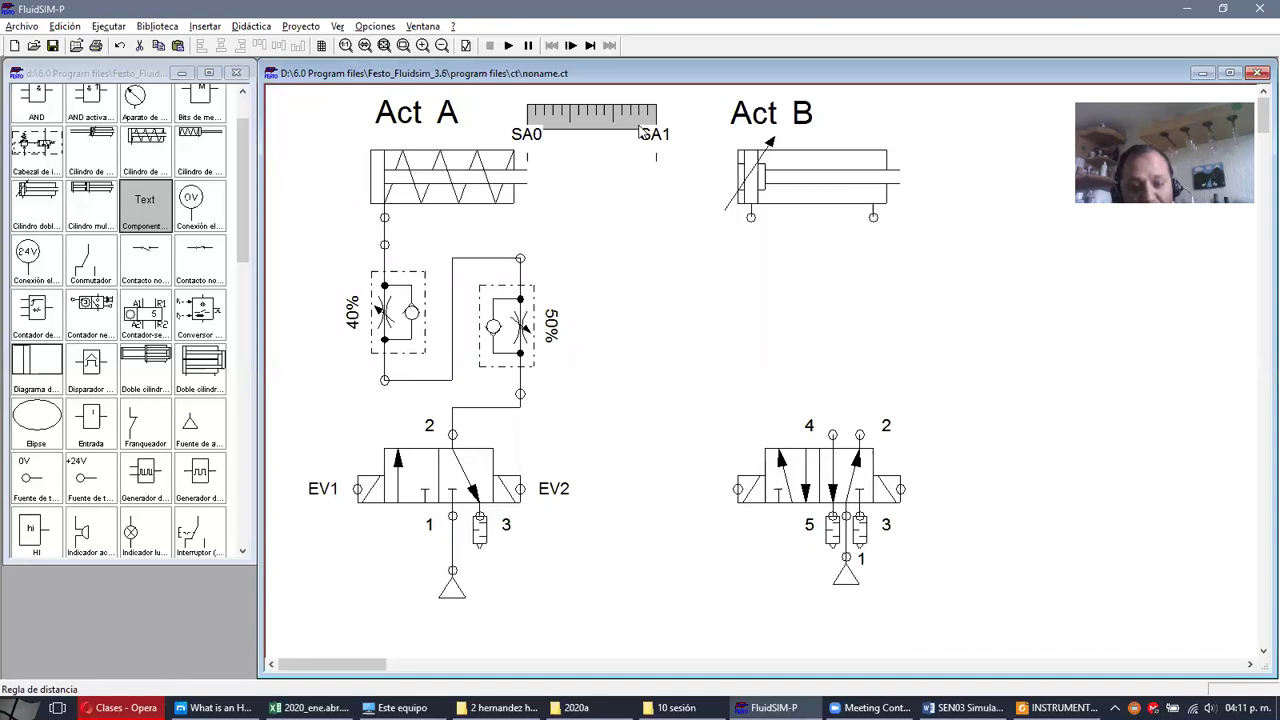
{"action": "key", "text": "ctrl+v"}
{"action": "left_click_drag", "start_coordinate": [759, 419], "coordinate": [892, 99]}
- Rename the copied ruler's marks to sb0 and sb1, and set the sb1 position to 100 mm
{"action": "double_click", "coordinate": [929, 160]}
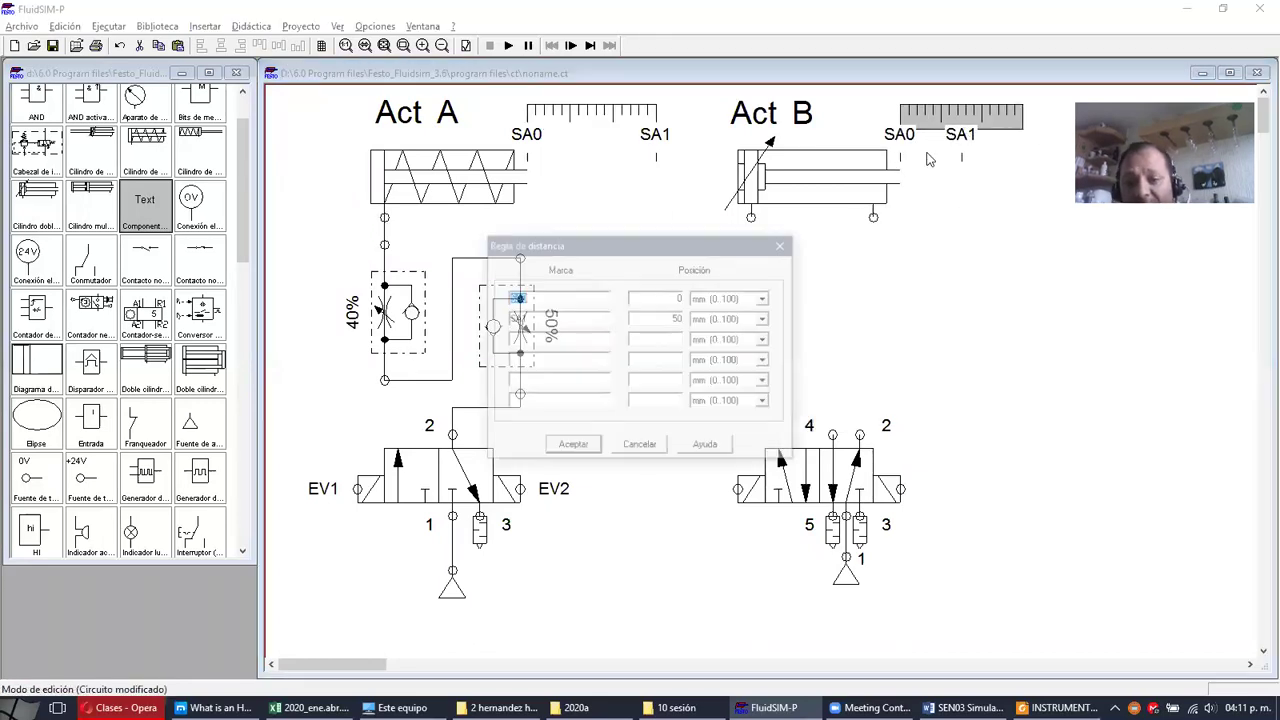
{"action": "type", "text": "sb0"}
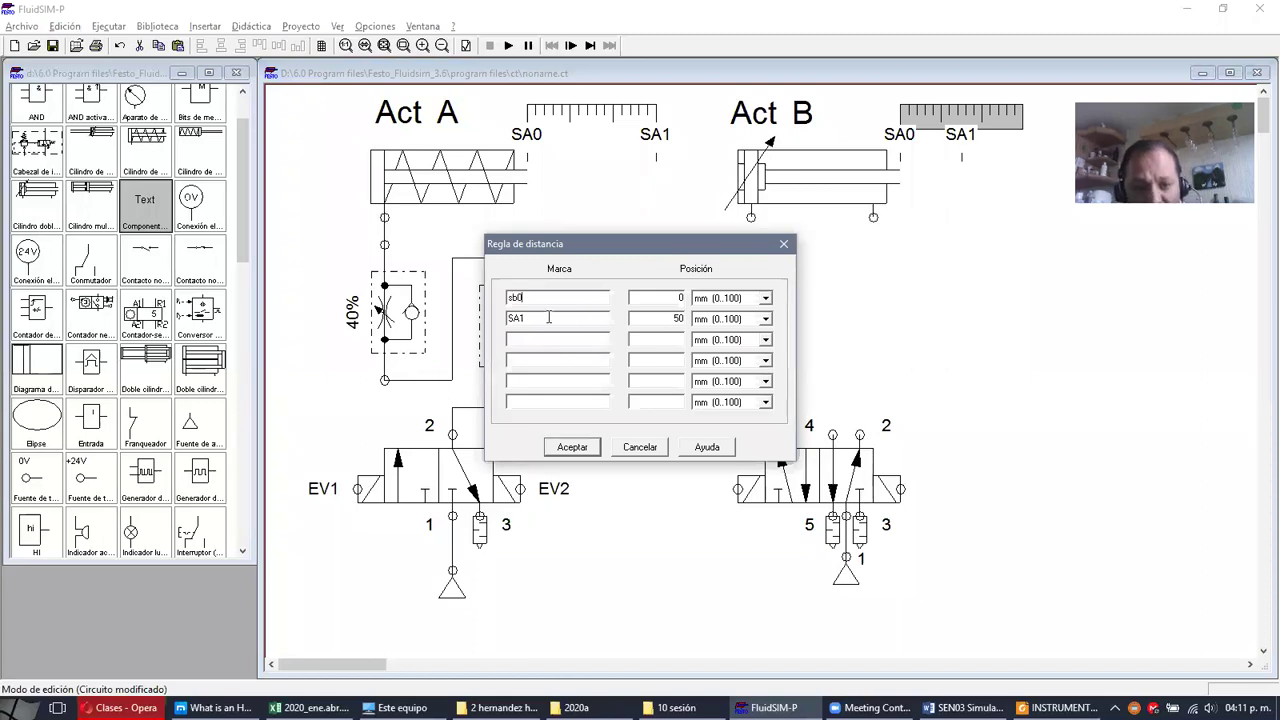
{"action": "double_click", "coordinate": [576, 320]}
{"action": "type", "text": "sb1"}
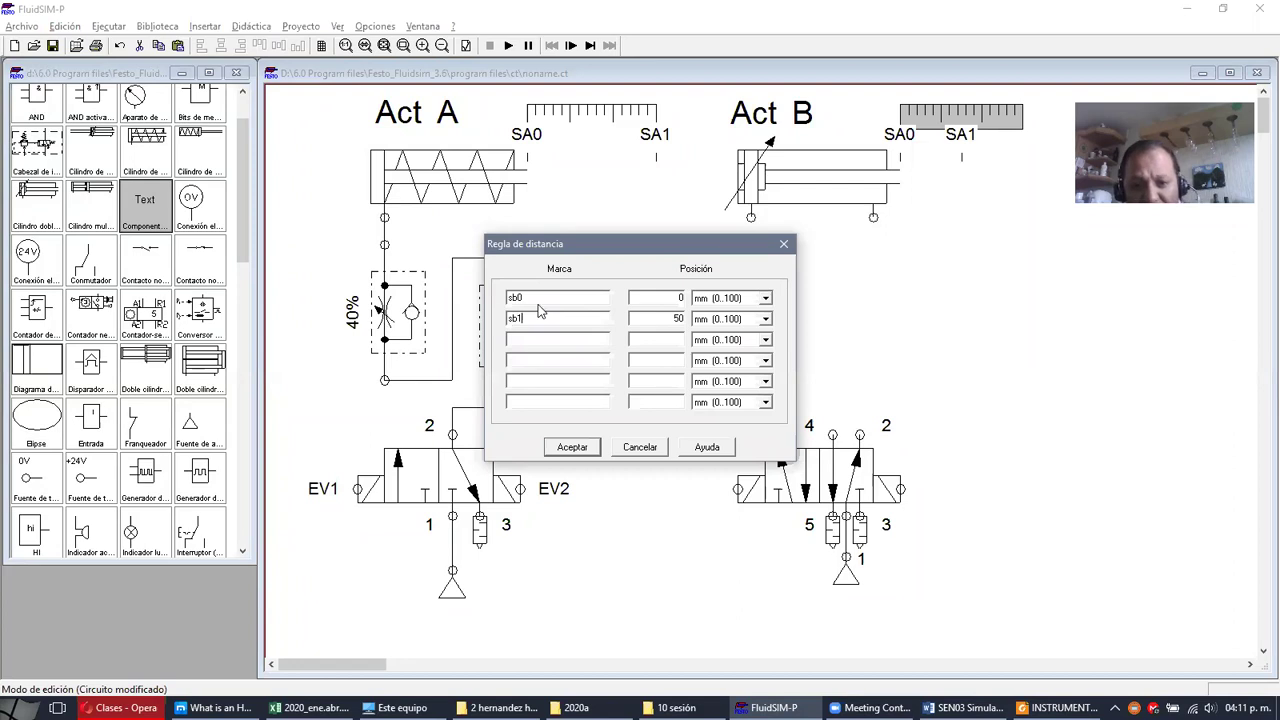
{"action": "key", "text": "Tab"}
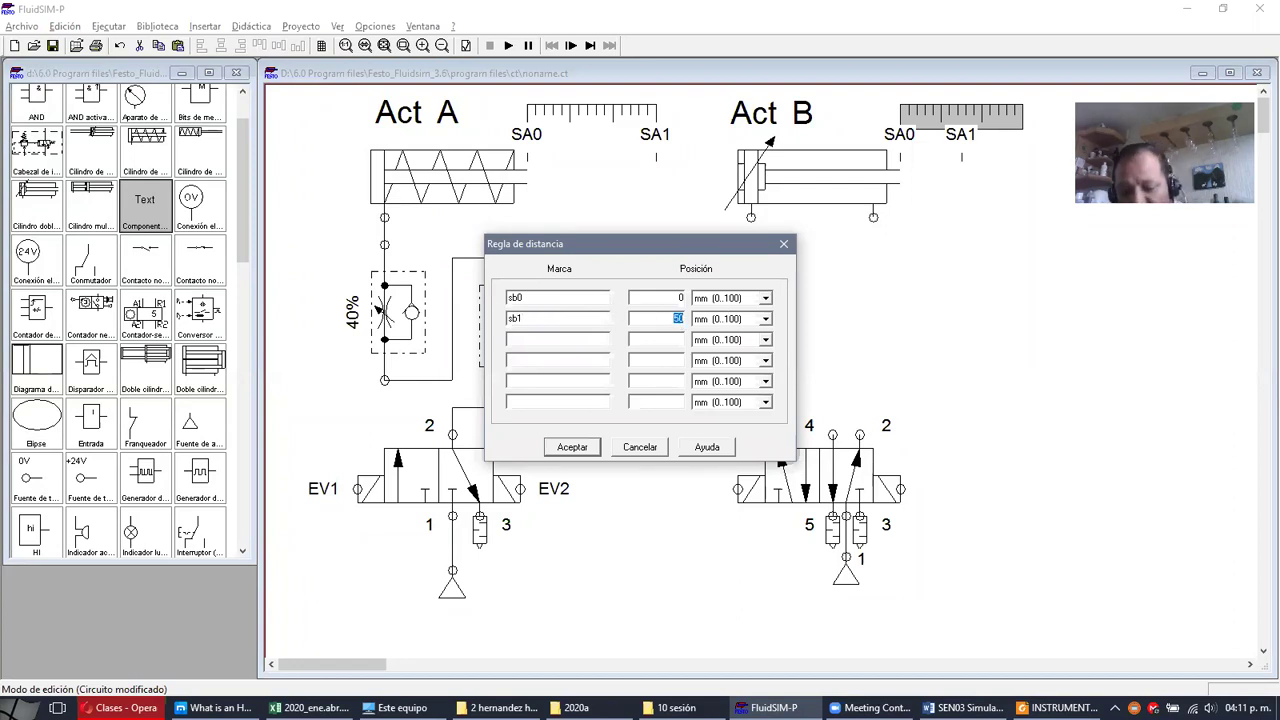
{"action": "type", "text": "100"}
{"action": "left_click", "coordinate": [573, 449]}
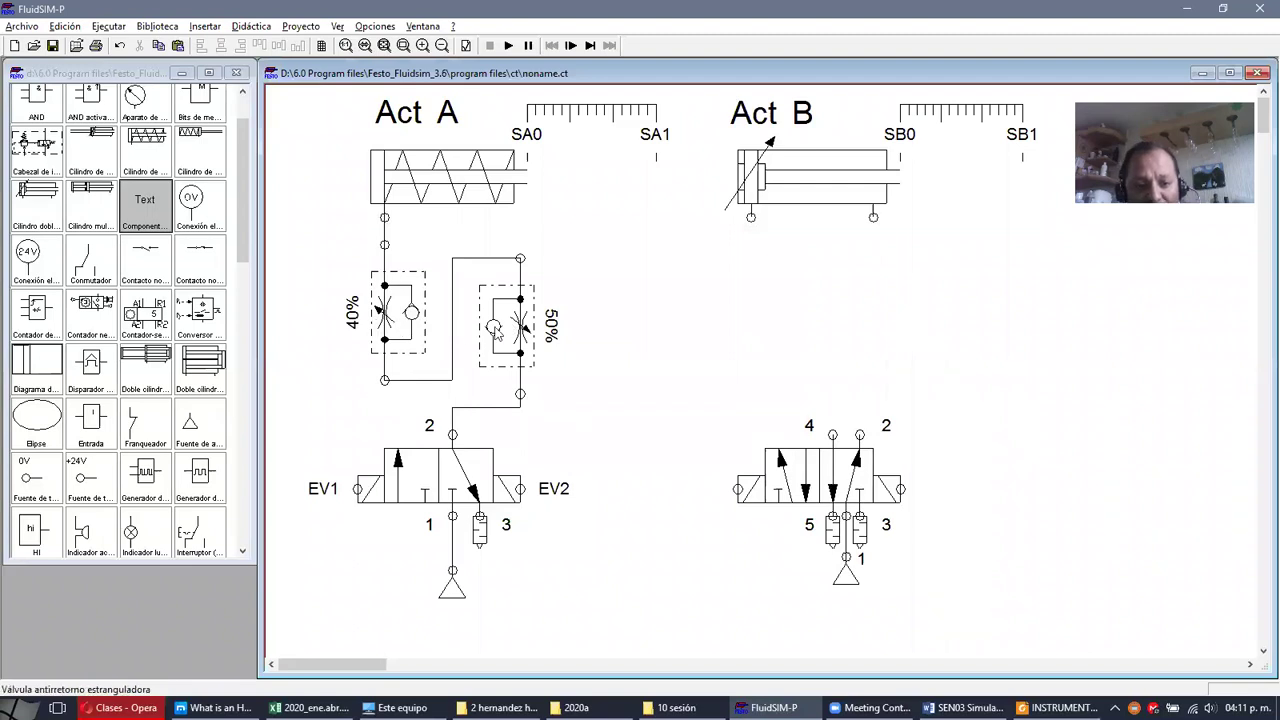
- Copy the 50% one-way flow control valve and place the copy below the double-acting cylinder's right port
{"action": "left_click", "coordinate": [493, 332]}
{"action": "key", "text": "ctrl+c"}
{"action": "key", "text": "ctrl+v"}
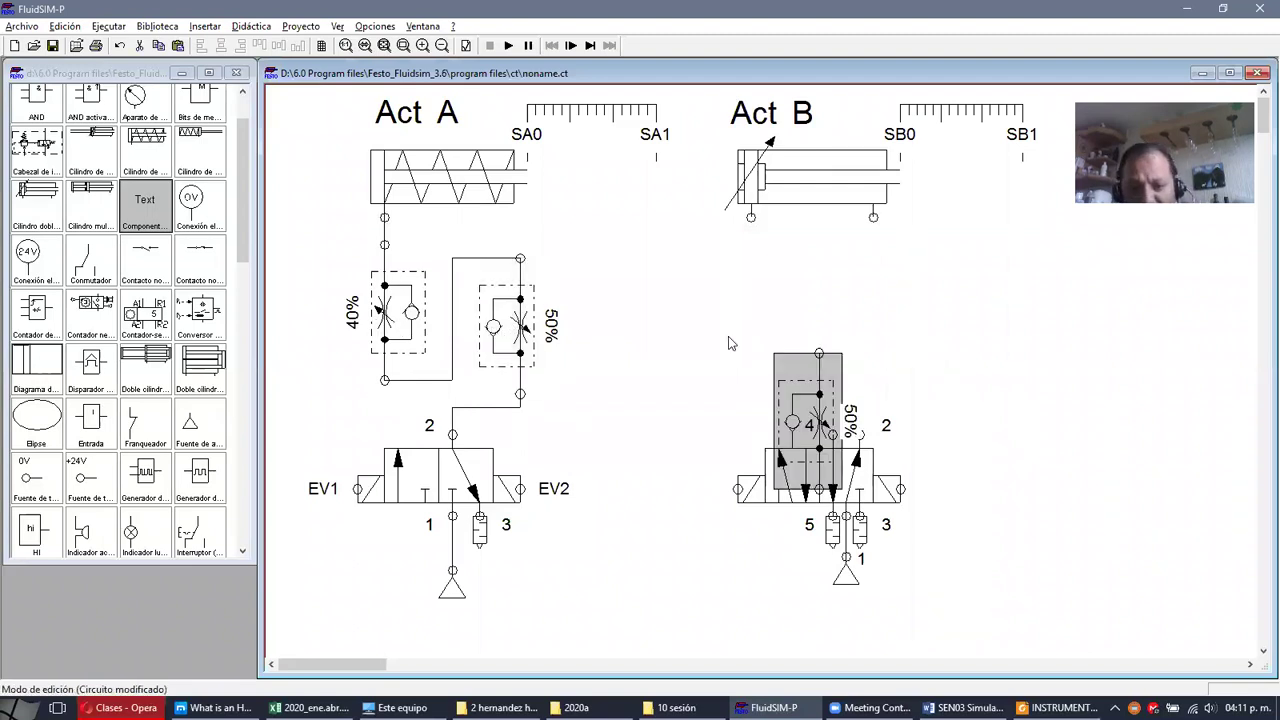
{"action": "left_click_drag", "start_coordinate": [822, 378], "coordinate": [887, 287]}
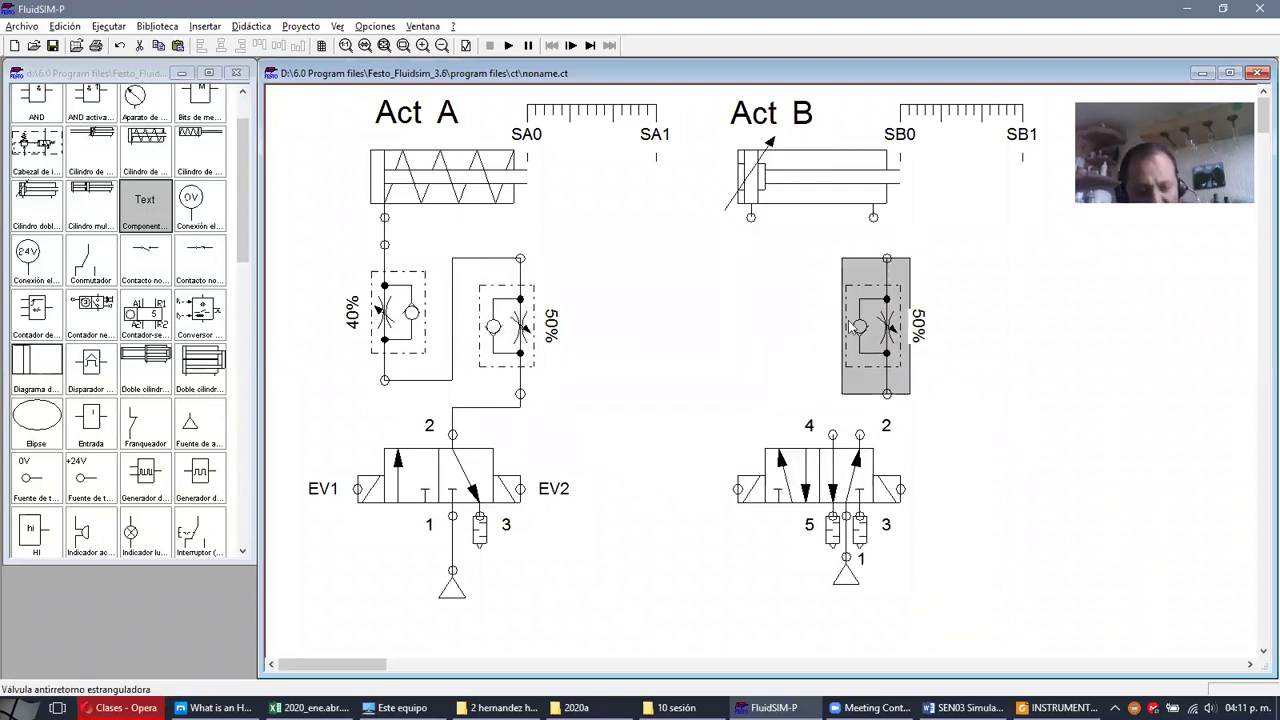
- Check actuator B's regulator values in the Word state table and set the copied flow control valve's opening to 60%
{"action": "key", "text": "alt+Tab"}
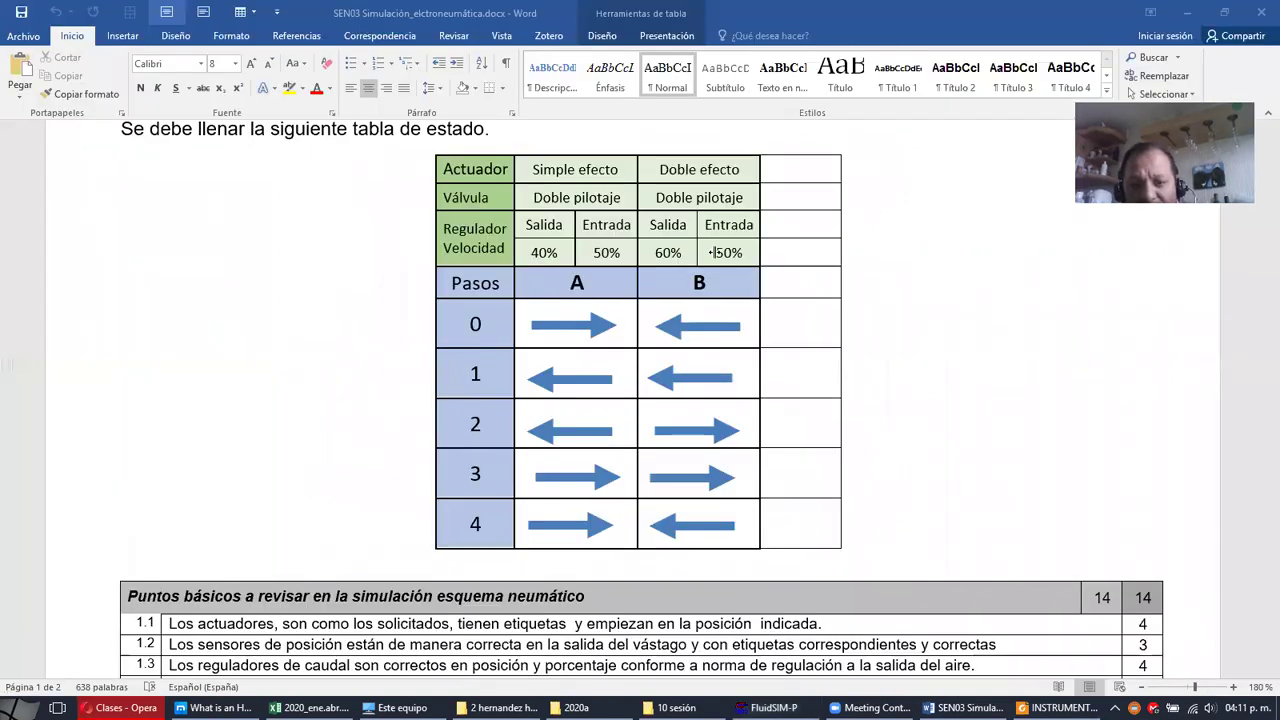
{"action": "key", "text": "alt+Tab"}
{"action": "double_click", "coordinate": [871, 326]}
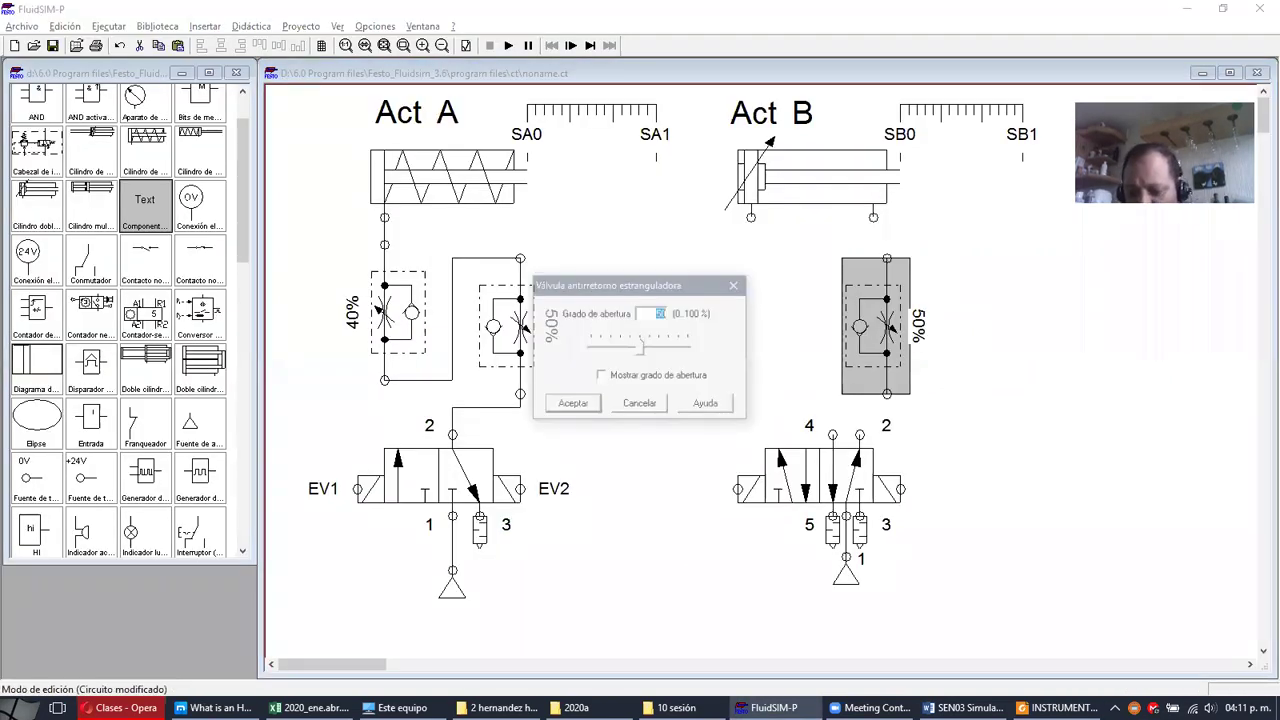
{"action": "type", "text": "60"}
{"action": "left_click", "coordinate": [573, 402]}
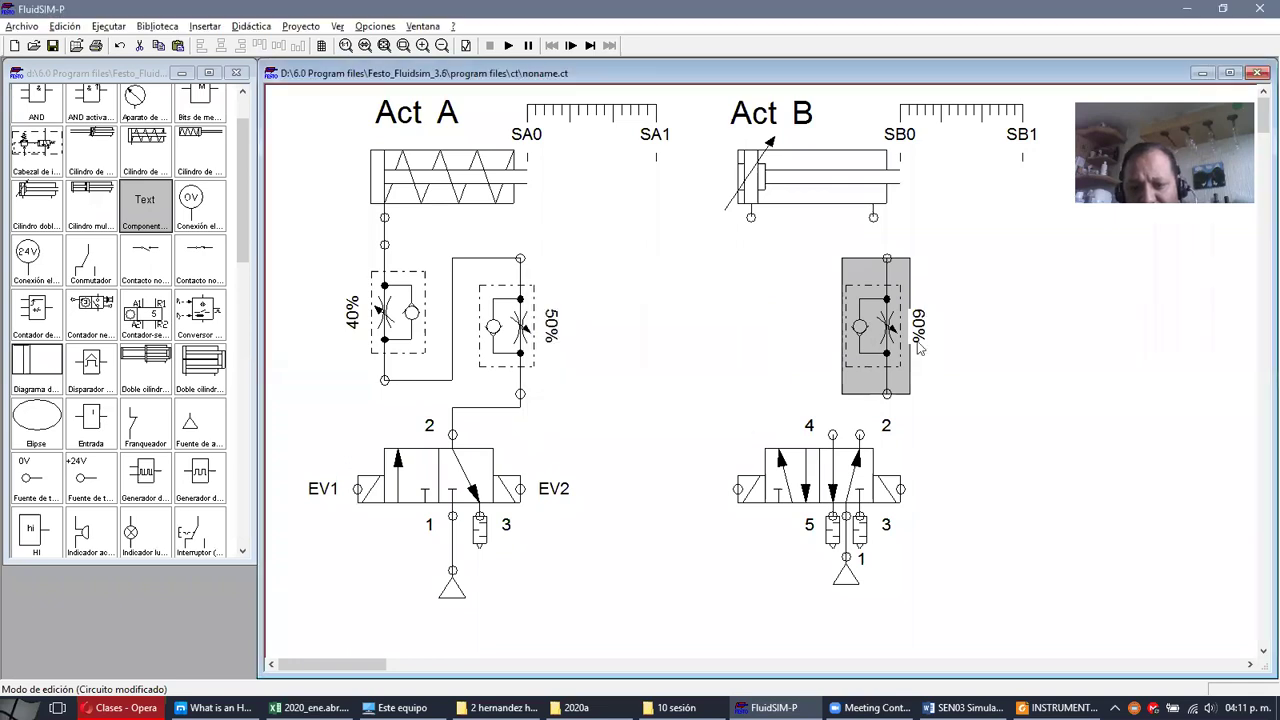
- Place another flow control valve copy below the double-acting cylinder's left port and set its opening to 50%, checking the Word state table
{"action": "left_click_drag", "start_coordinate": [871, 340], "coordinate": [681, 260]}
{"action": "key", "text": "alt+Tab"}
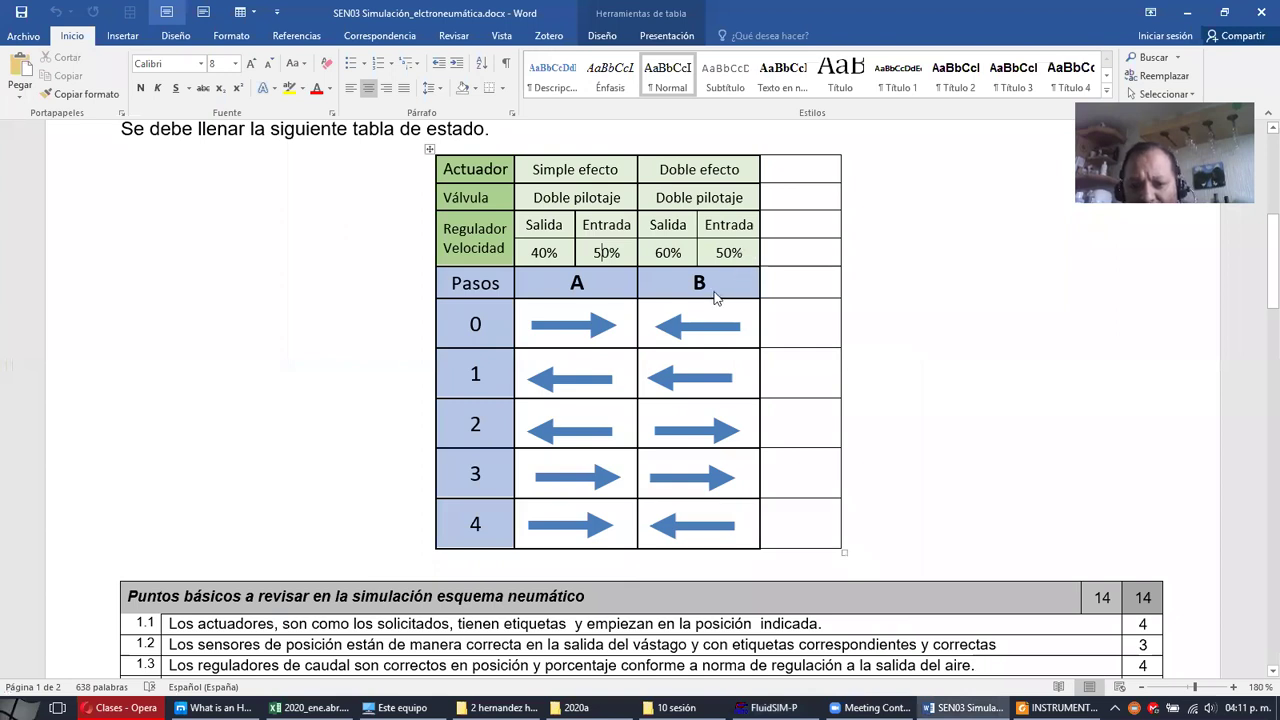
{"action": "key", "text": "alt+Tab"}
{"action": "double_click", "coordinate": [719, 298]}
{"action": "type", "text": "50"}
{"action": "key", "text": "Return"}
{"action": "left_click_drag", "start_coordinate": [731, 304], "coordinate": [770, 331]}
- Connect both flow control valves to the double-acting cylinder's ports and to outlets 4 and 2 of the directional valve
{"action": "left_click", "coordinate": [754, 234]}
{"action": "left_click_drag", "start_coordinate": [754, 234], "coordinate": [751, 217]}
{"action": "left_click_drag", "start_coordinate": [887, 258], "coordinate": [873, 217]}
{"action": "left_click_drag", "start_coordinate": [763, 408], "coordinate": [832, 434]}
{"action": "left_click_drag", "start_coordinate": [887, 393], "coordinate": [860, 436]}
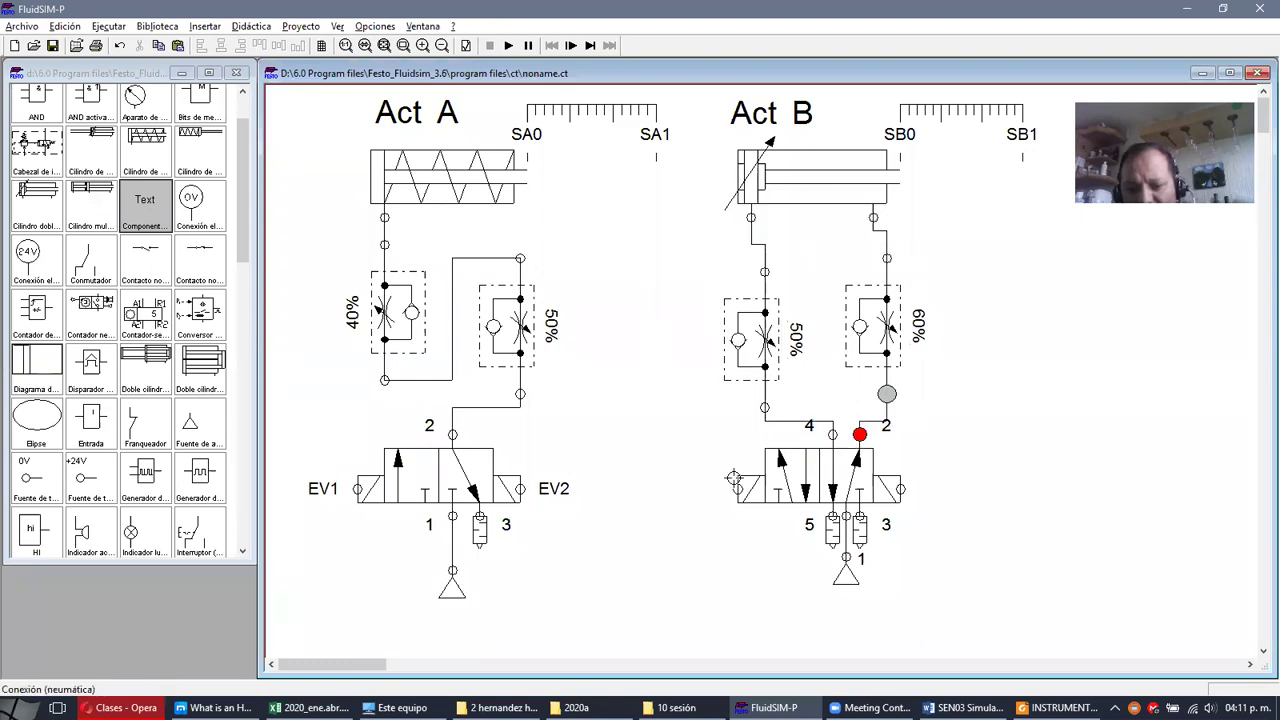
- Label the solenoid connections of Act B's directional valve EV3 on the left and EV4 on the right
{"action": "double_click", "coordinate": [738, 489]}
{"action": "type", "text": "ev3"}
{"action": "left_click", "coordinate": [573, 380]}
{"action": "double_click", "coordinate": [903, 489]}
{"action": "type", "text": "ev4"}
{"action": "left_click", "coordinate": [571, 378]}
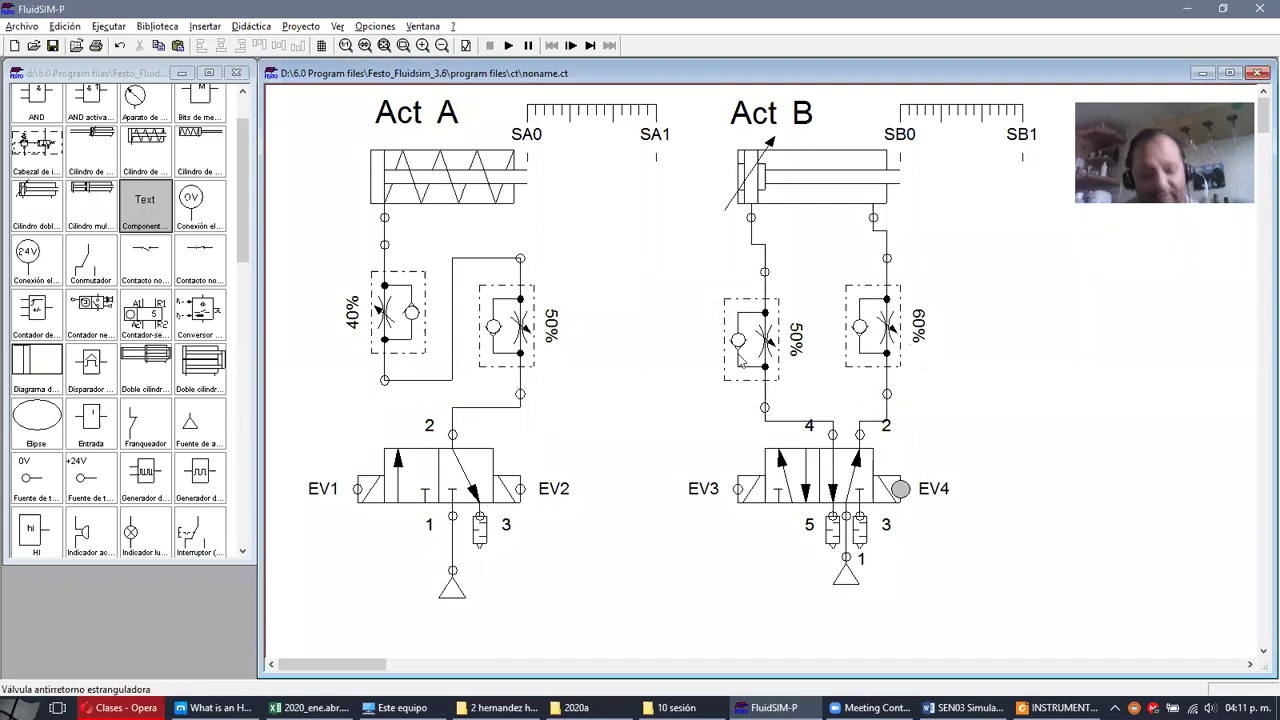
- Switch to the Word document and examine the state table's actuator requirements and the step 0 positions of A and B
{"action": "key", "text": "alt+Tab"}
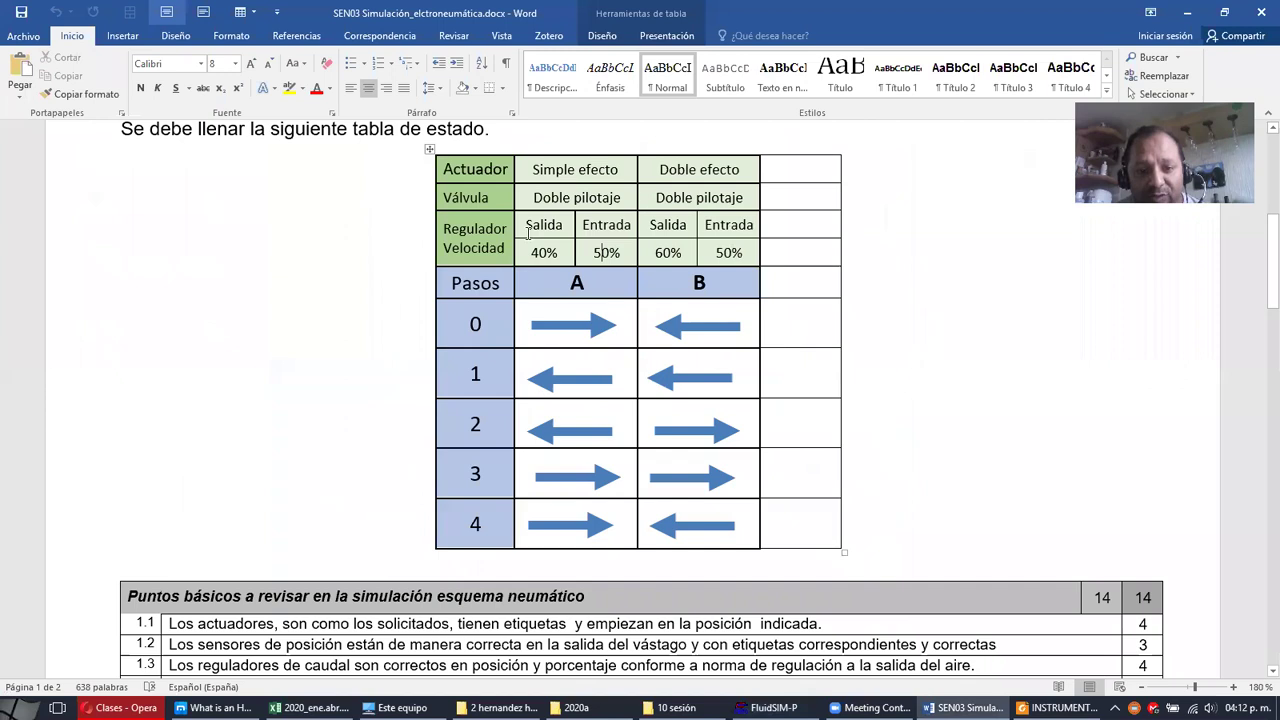
{"action": "scroll", "coordinate": [734, 309], "scroll_direction": "up", "scroll_amount": 1}
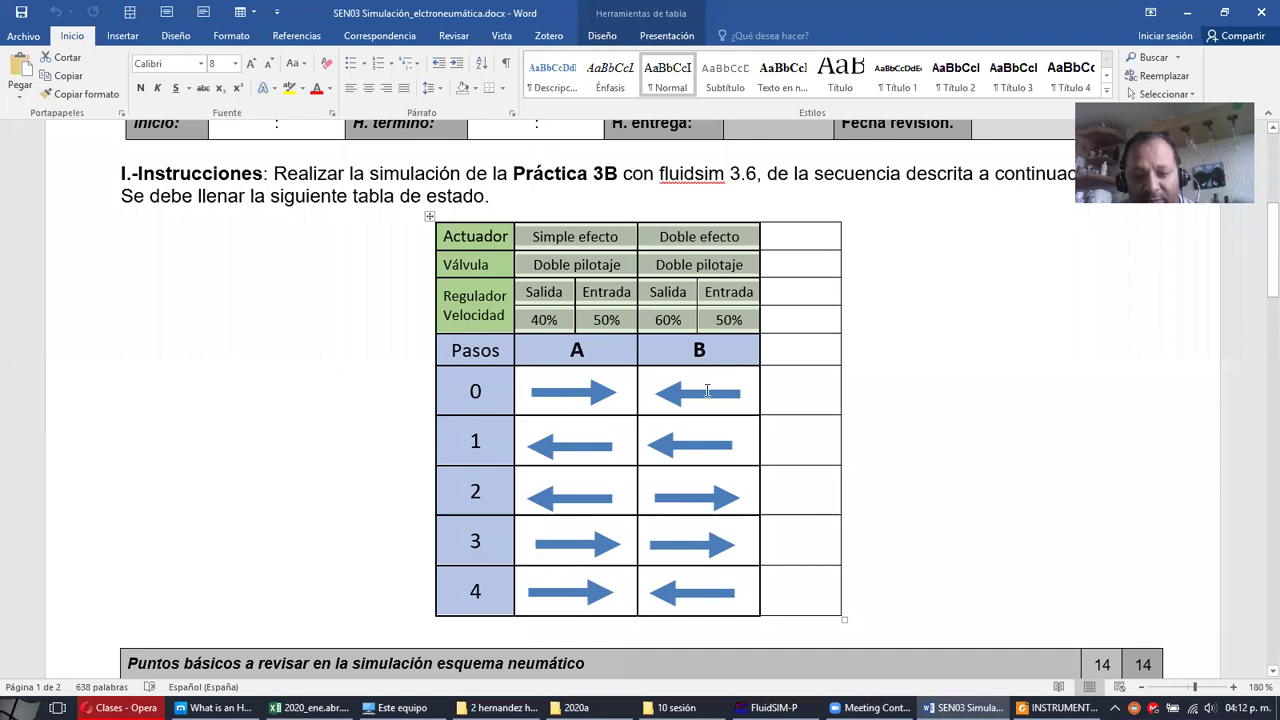
{"action": "left_click", "coordinate": [476, 89]}
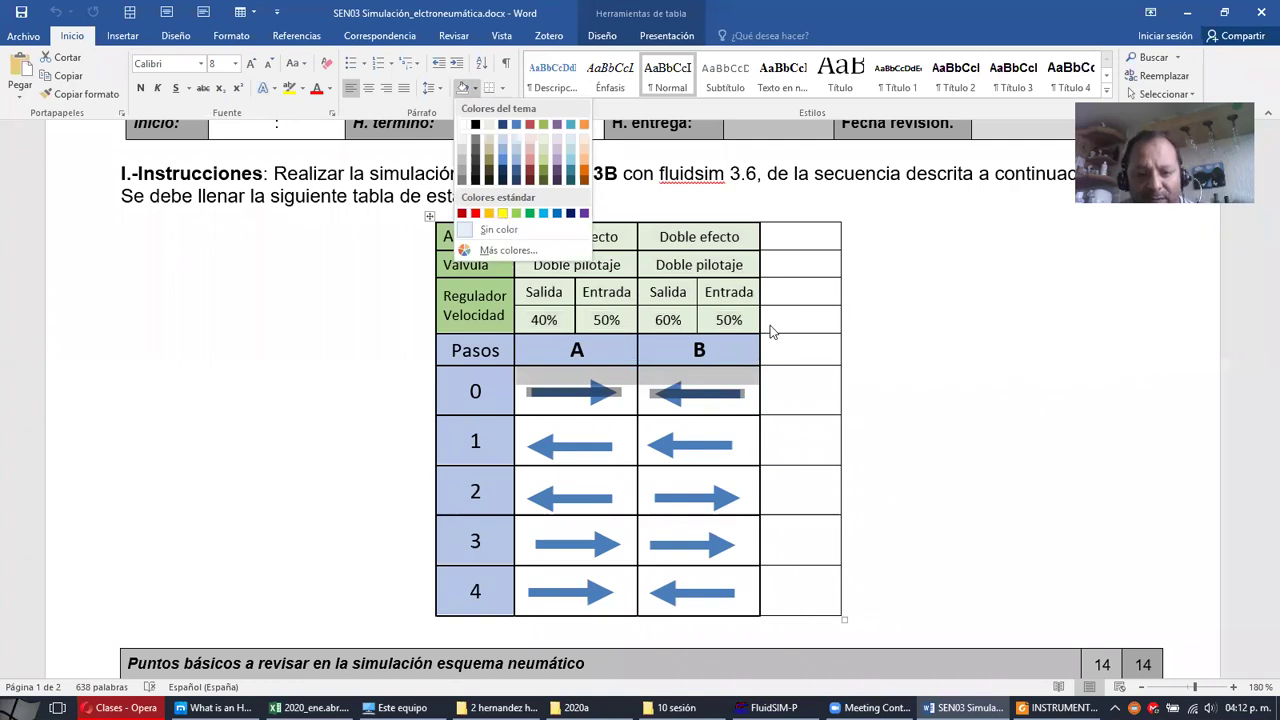
{"action": "left_click", "coordinate": [614, 408]}
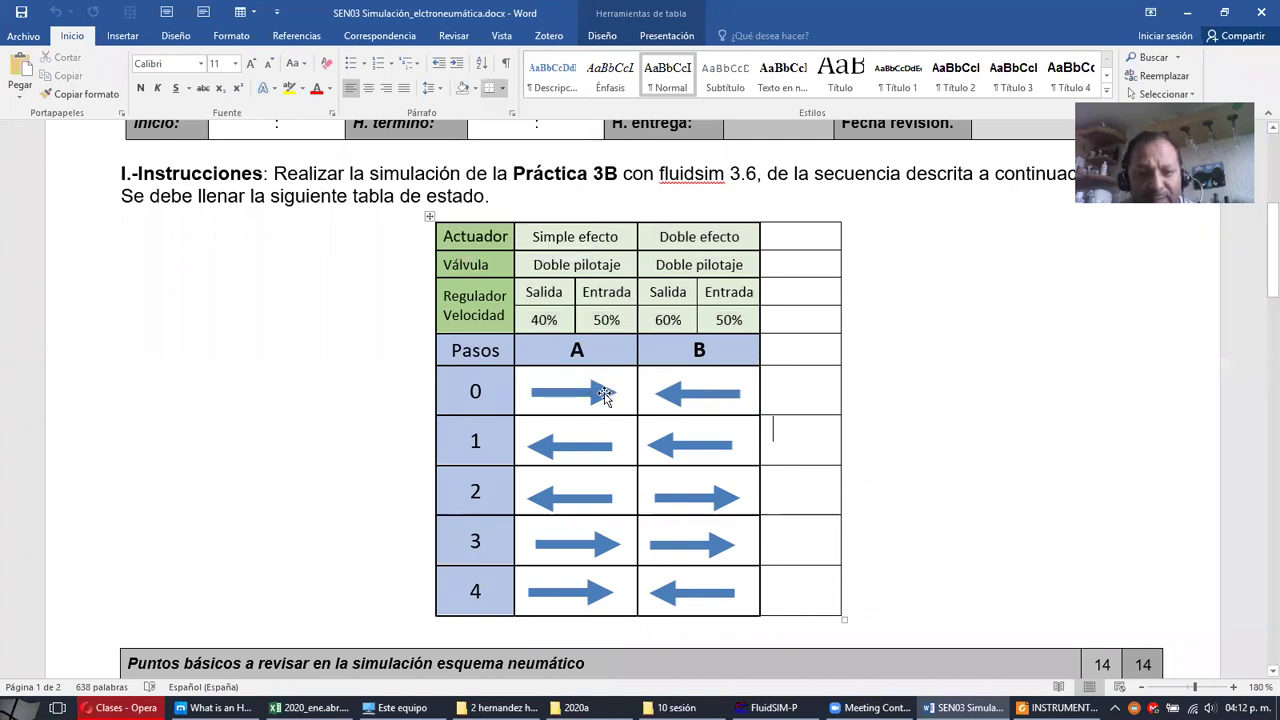
{"action": "left_click", "coordinate": [604, 394]}
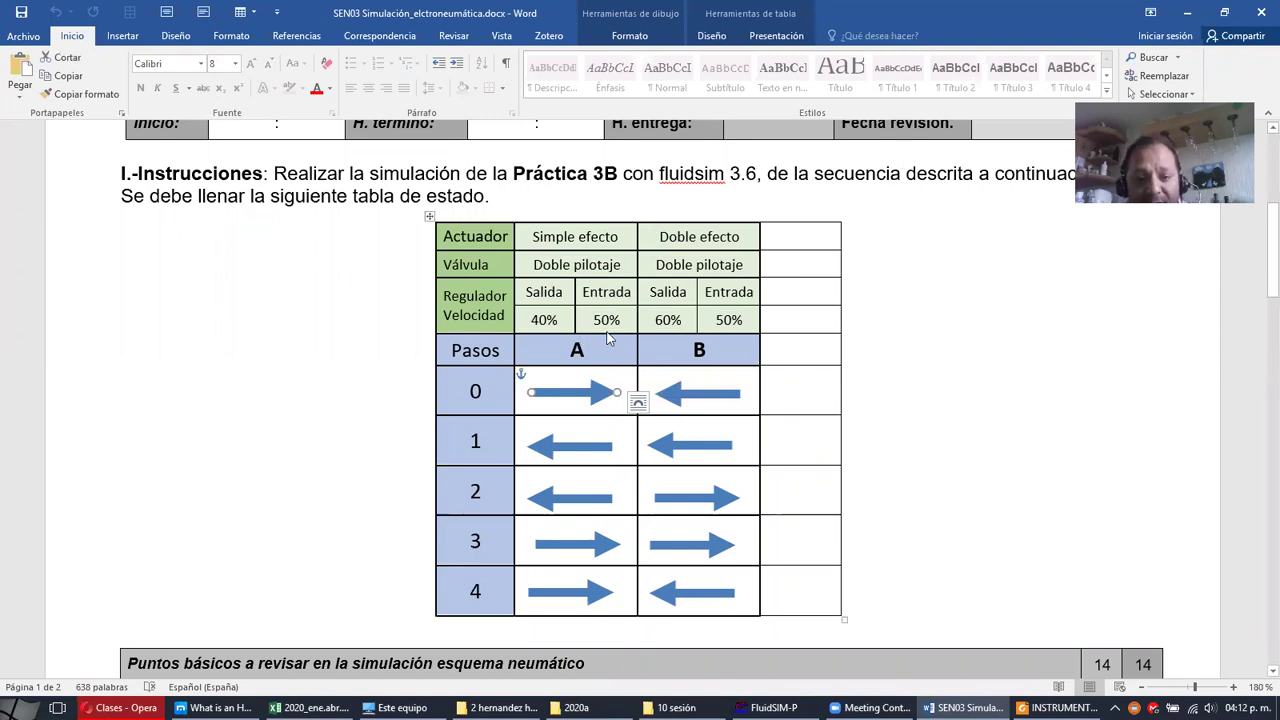
- In FluidSIM, set Act A's valve body to exhaust flow on the left and open 1-to-2 flow on the right, and start the simulation
{"action": "key", "text": "alt+Tab"}
{"action": "double_click", "coordinate": [460, 478]}
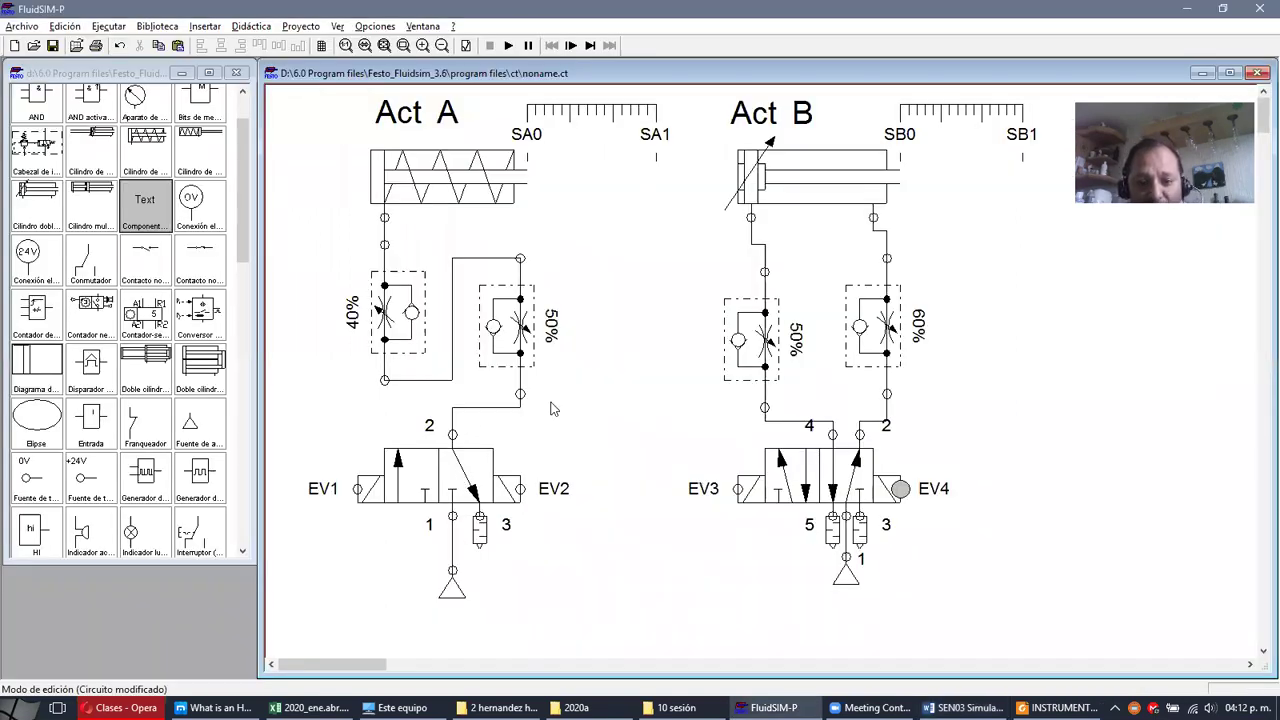
{"action": "left_click", "coordinate": [606, 364]}
{"action": "left_click", "coordinate": [584, 362]}
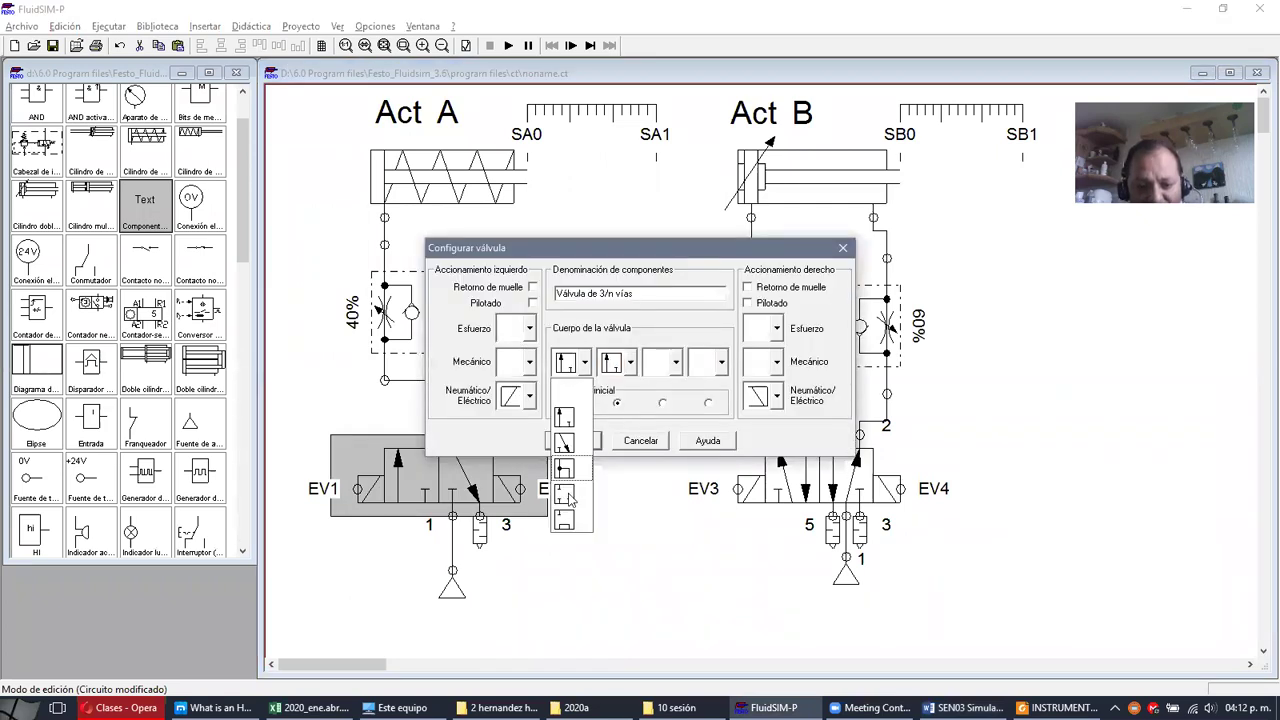
{"action": "left_click", "coordinate": [553, 445]}
{"action": "left_click", "coordinate": [564, 441]}
{"action": "left_click", "coordinate": [509, 46]}
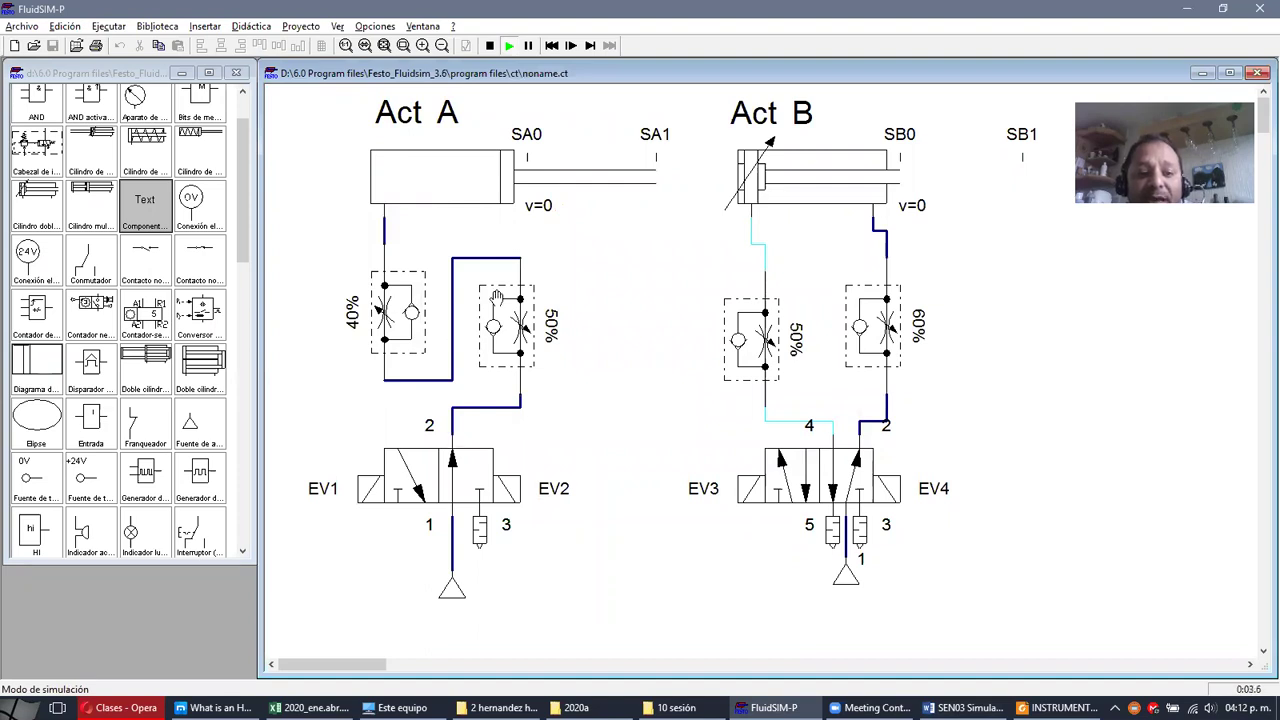
- Stop the simulation and set the piston position of Act A's single-acting cylinder to fully extended
{"action": "left_click", "coordinate": [489, 46]}
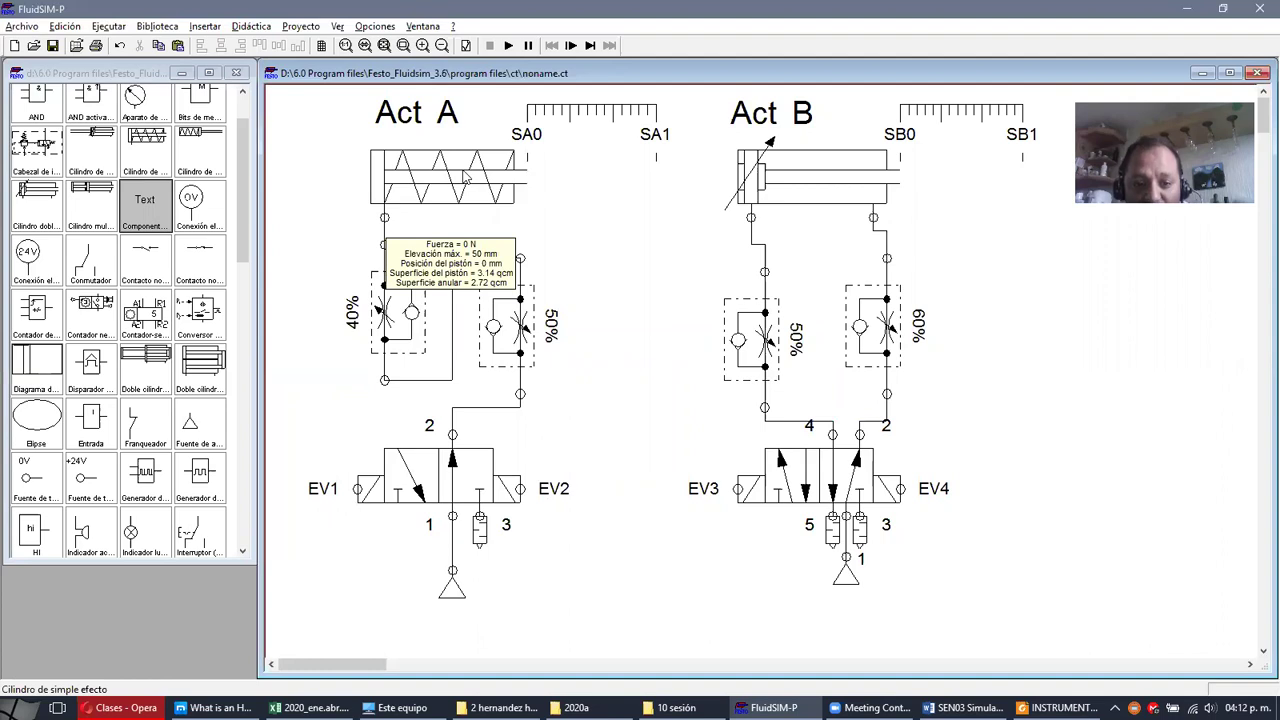
{"action": "right_click", "coordinate": [465, 176]}
{"action": "left_click", "coordinate": [640, 334]}
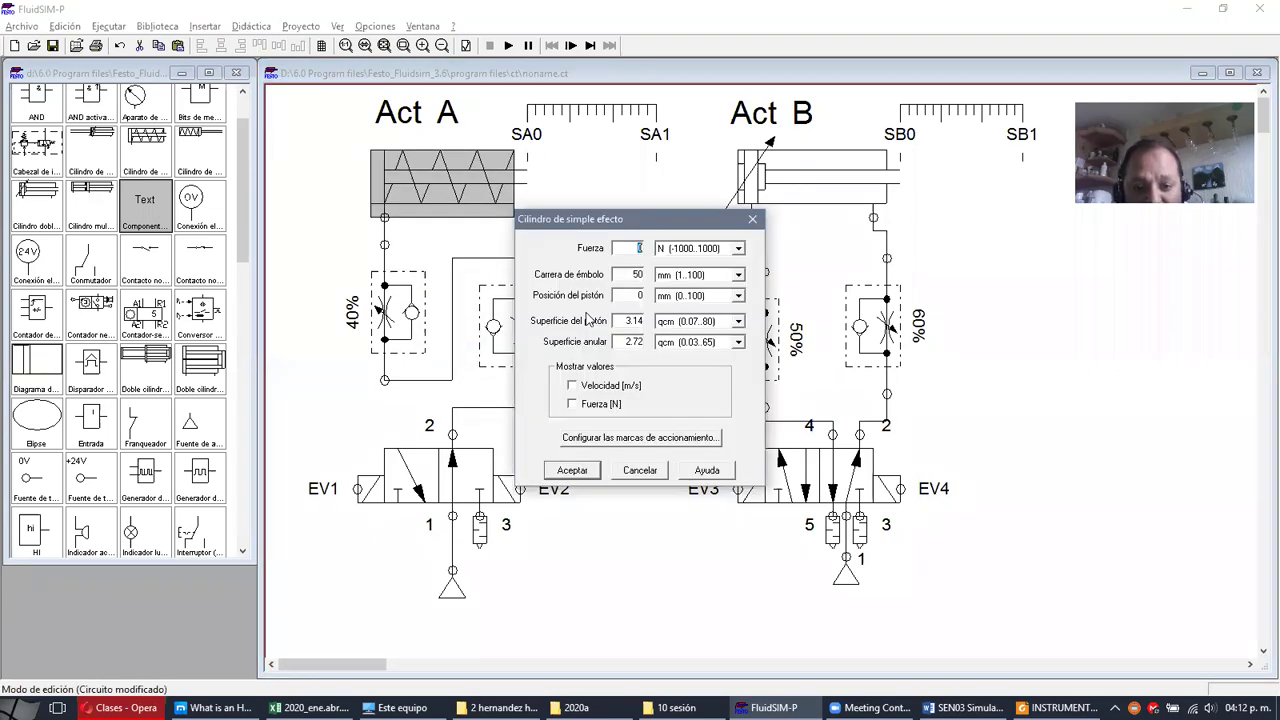
{"action": "left_click", "coordinate": [640, 295]}
{"action": "left_click", "coordinate": [572, 470]}
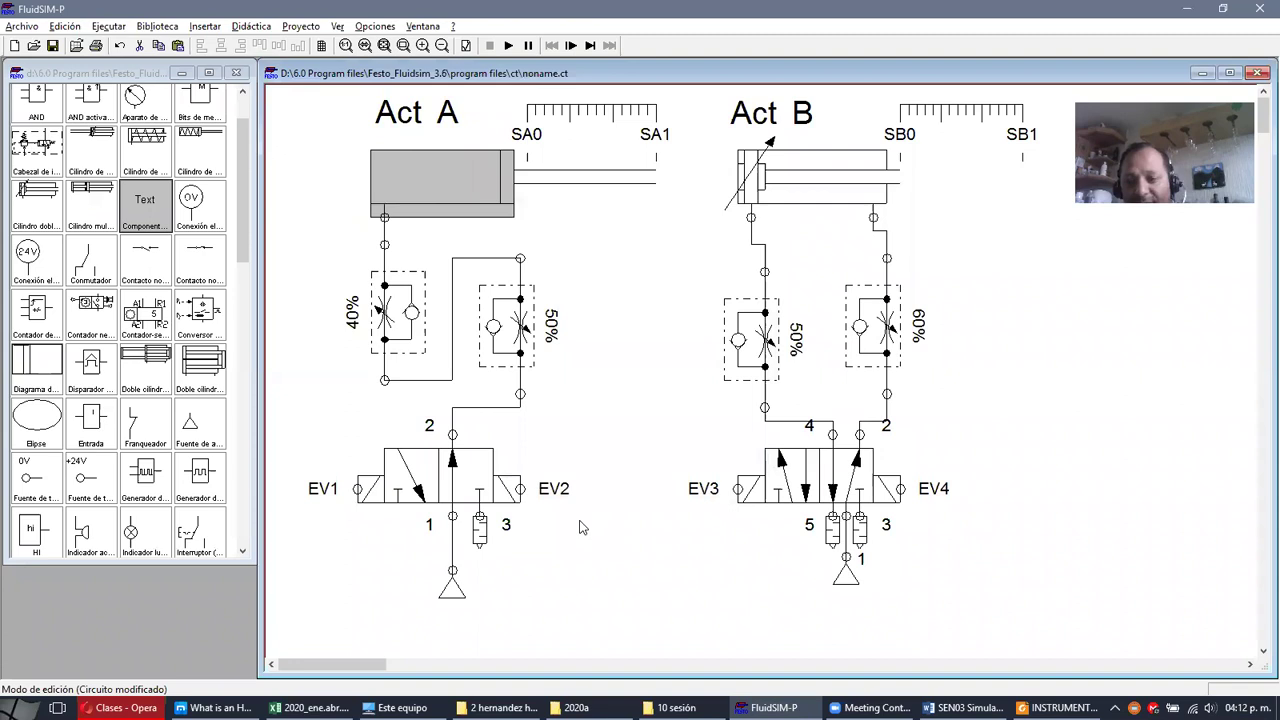
- Simulate the circuit and compare both cylinders' starting positions with step 0 of the state table in the Word document
{"action": "key", "text": "ctrl+minus"}
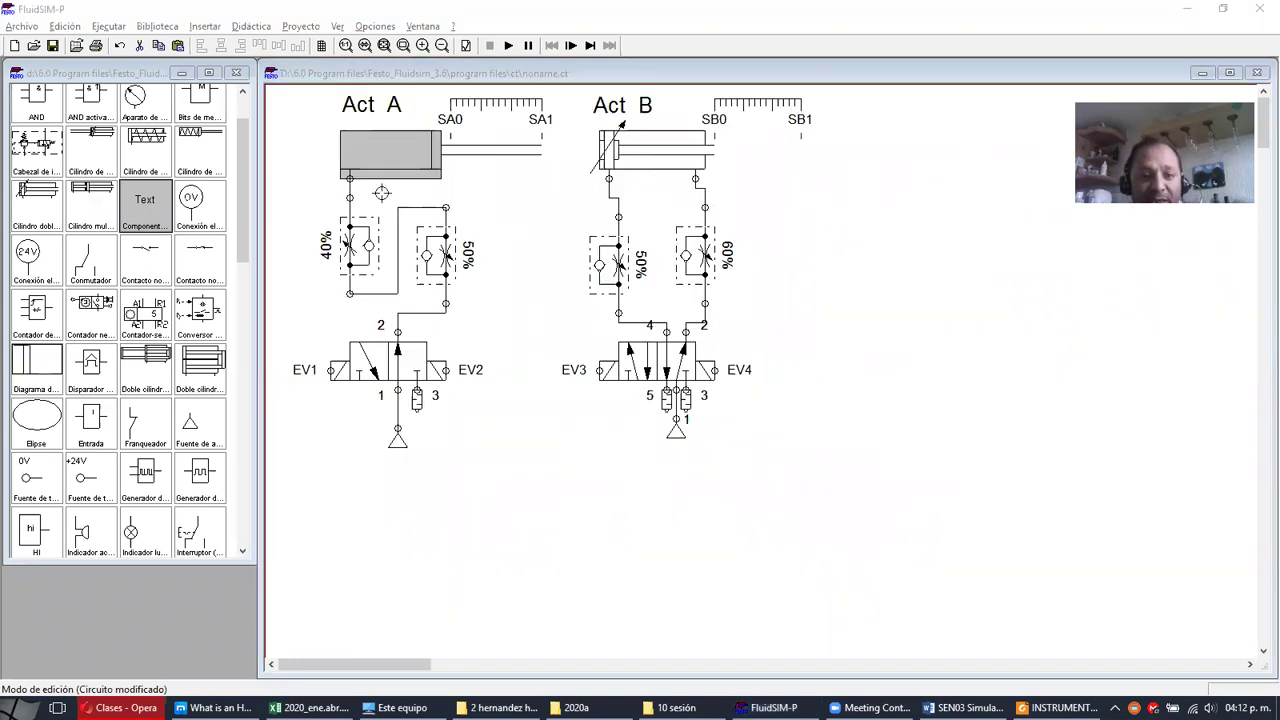
{"action": "left_click", "coordinate": [493, 179]}
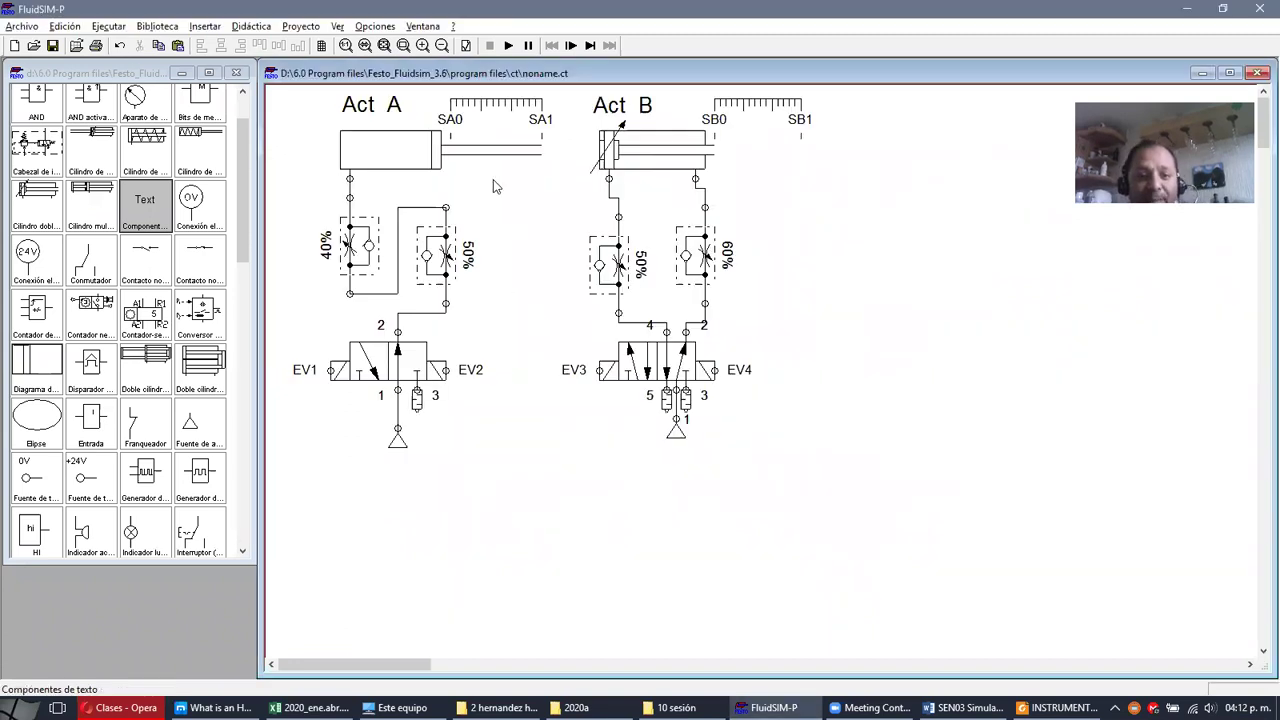
{"action": "left_click", "coordinate": [508, 45]}
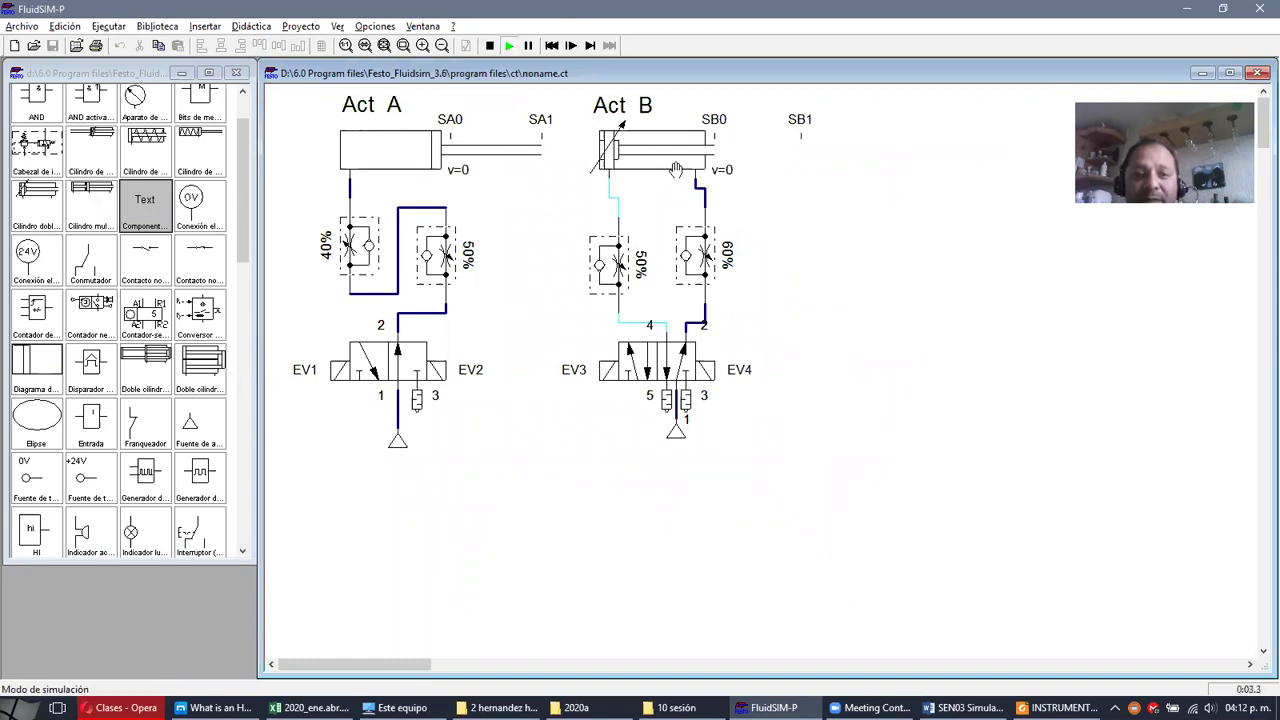
{"action": "key", "text": "alt+Tab"}
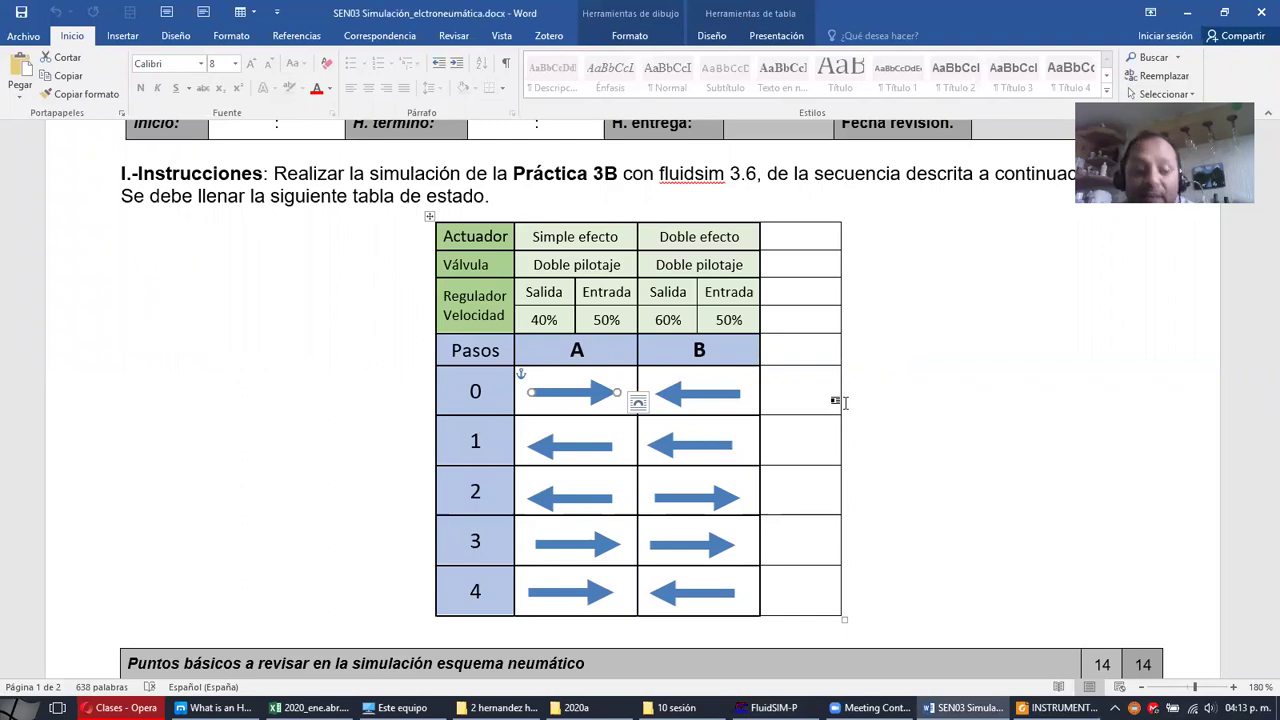
{"action": "key", "text": "alt+Tab"}
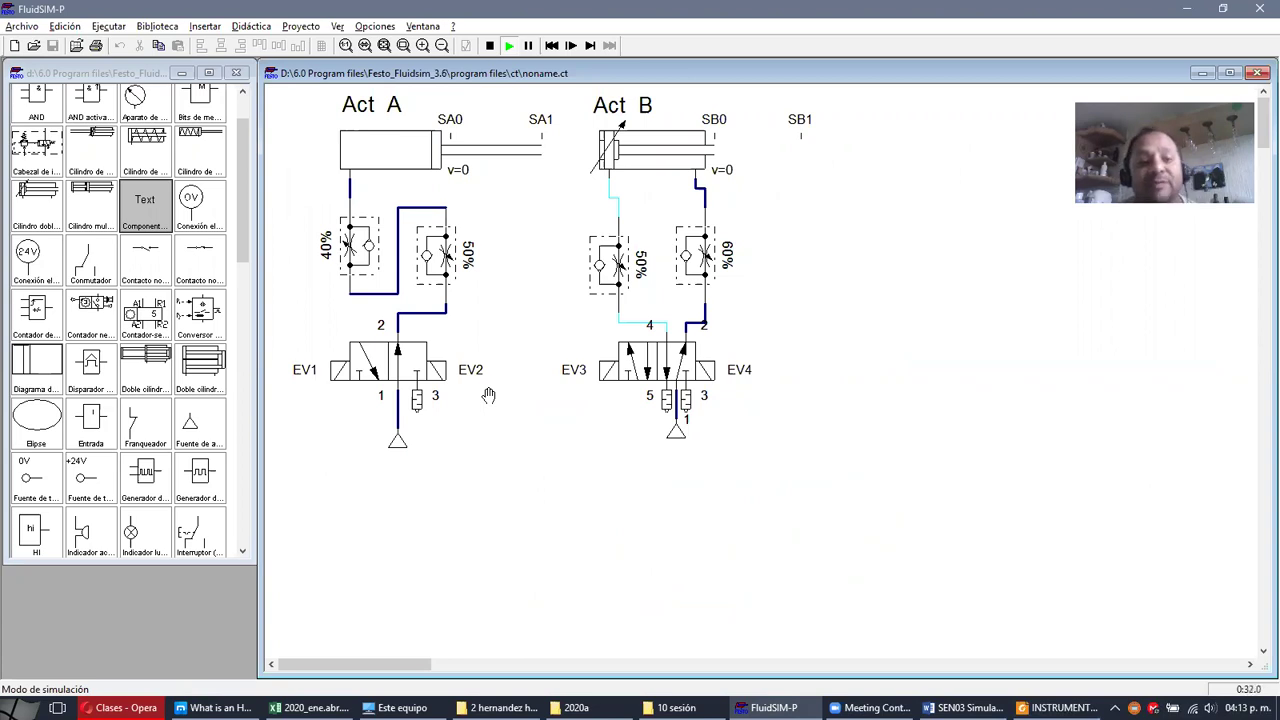
{"action": "left_click", "coordinate": [489, 45]}
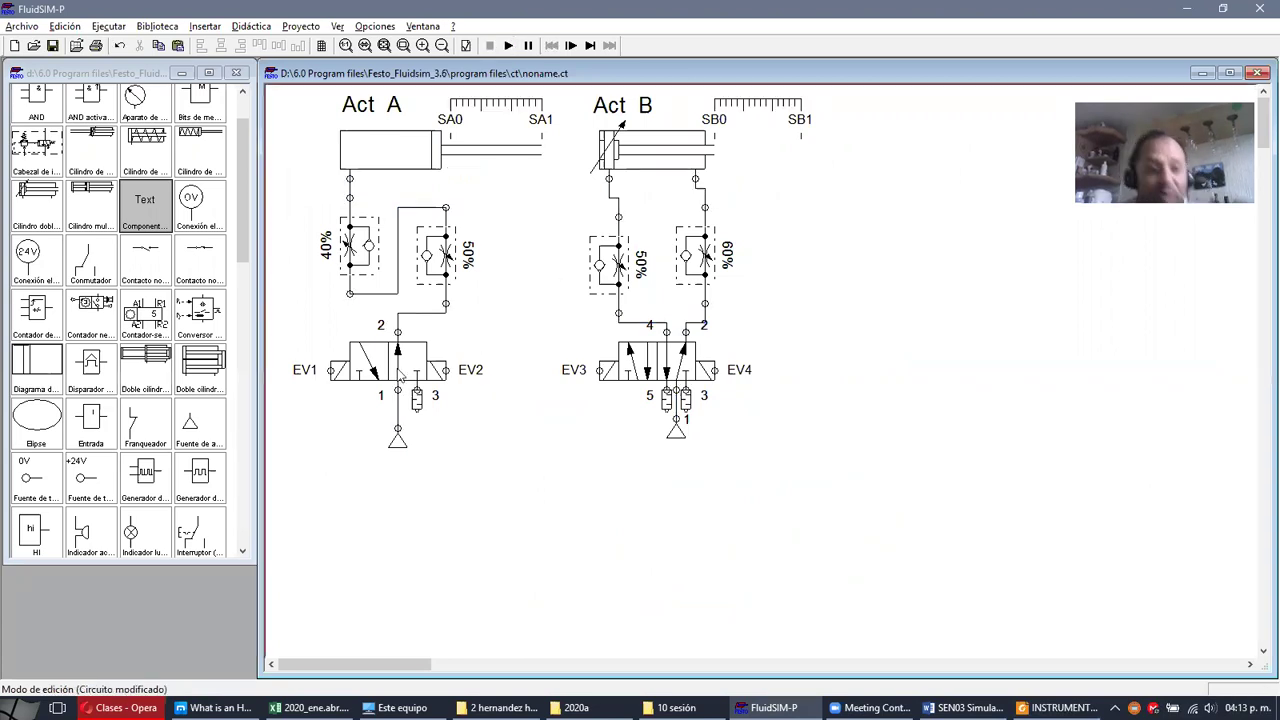
- Place a +24V supply and a 0V supply below the pneumatic circuit, with the 0V source well beneath the +24V one
{"action": "left_click_drag", "start_coordinate": [92, 368], "coordinate": [350, 470]}
{"action": "left_click_drag", "start_coordinate": [36, 477], "coordinate": [405, 588]}
{"action": "scroll", "coordinate": [380, 560], "scroll_direction": "down", "scroll_amount": 3}
{"action": "left_click", "coordinate": [333, 528]}
{"action": "left_click_drag", "start_coordinate": [341, 316], "coordinate": [341, 373]}
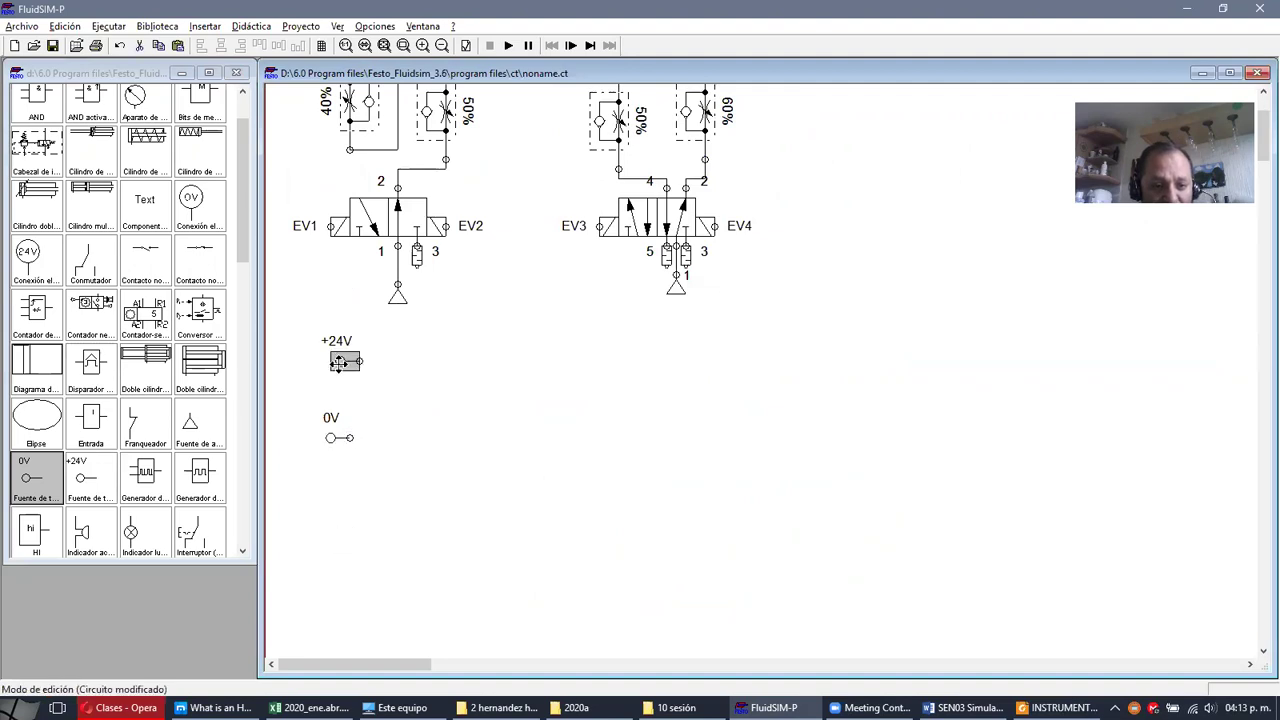
{"action": "left_click_drag", "start_coordinate": [302, 421], "coordinate": [370, 490]}
{"action": "left_click_drag", "start_coordinate": [336, 607], "coordinate": [336, 598]}
- Place an indicator lamp at the far end of the electrical diagram and wire it to the +24V and 0V supplies
{"action": "mouse_move", "coordinate": [145, 535]}
{"action": "left_mouse_down"}
{"action": "mouse_move", "coordinate": [217, 556]}
{"action": "mouse_move", "coordinate": [923, 528]}
{"action": "mouse_move", "coordinate": [921, 548]}
{"action": "left_mouse_up"}
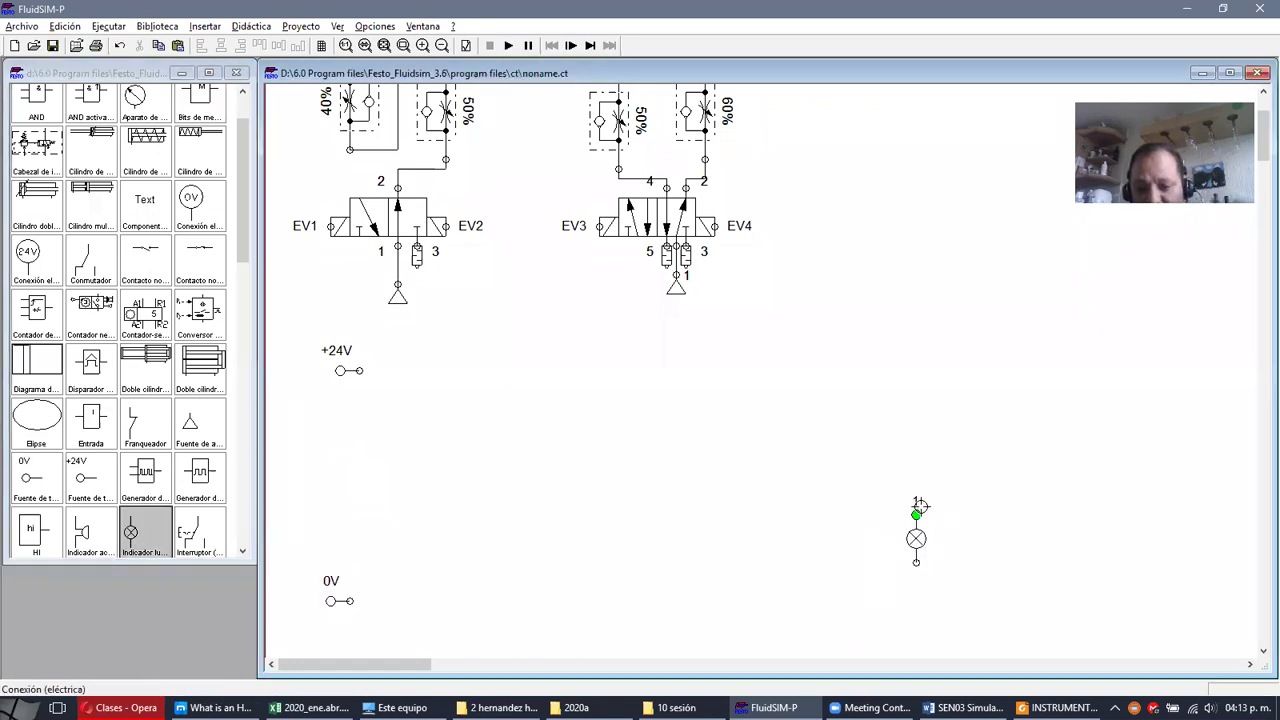
{"action": "left_click_drag", "start_coordinate": [359, 370], "coordinate": [916, 515]}
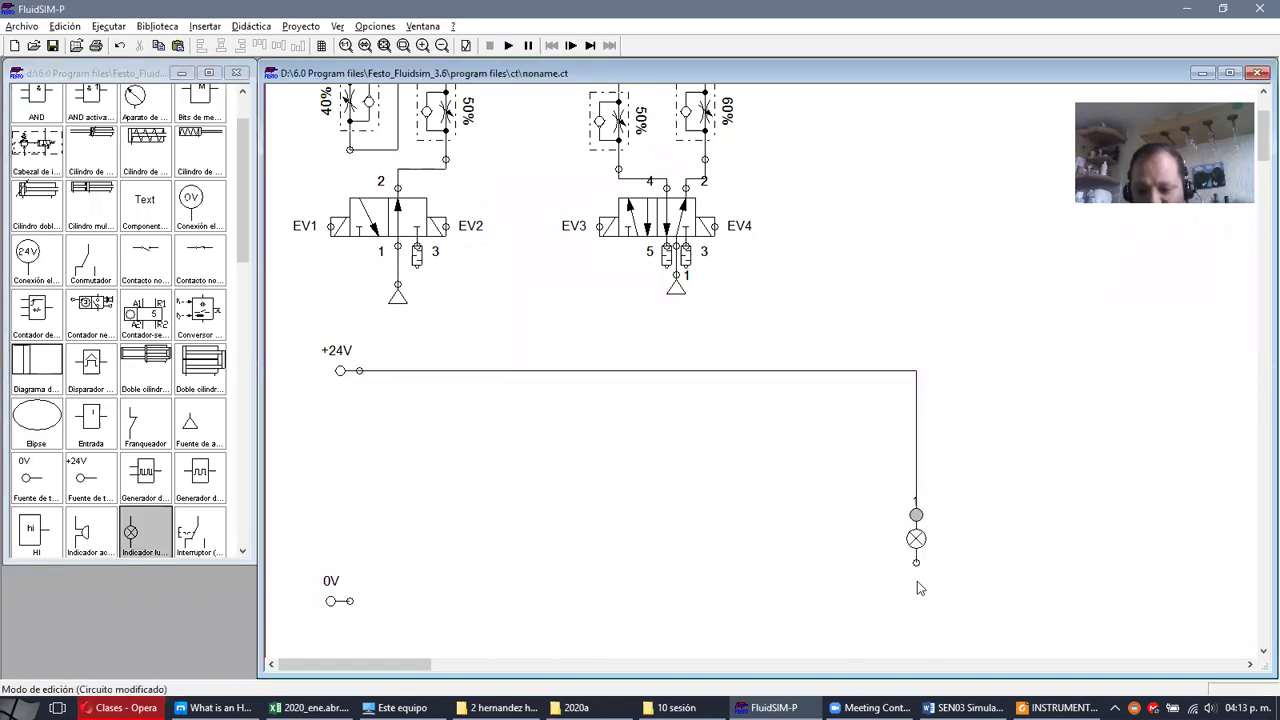
{"action": "left_click_drag", "start_coordinate": [916, 562], "coordinate": [350, 600]}
- Name the indicator lamp's upper connection X1 and its lower connection X2
{"action": "double_click", "coordinate": [916, 515]}
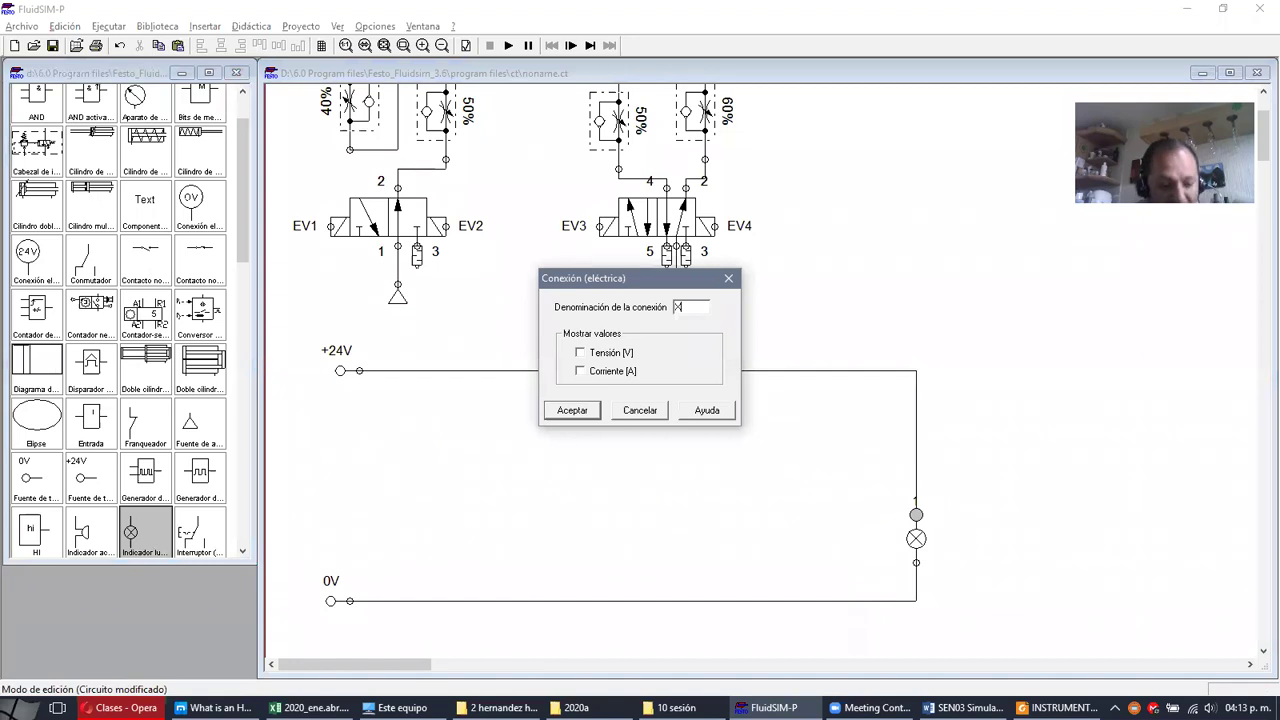
{"action": "left_click", "coordinate": [596, 413]}
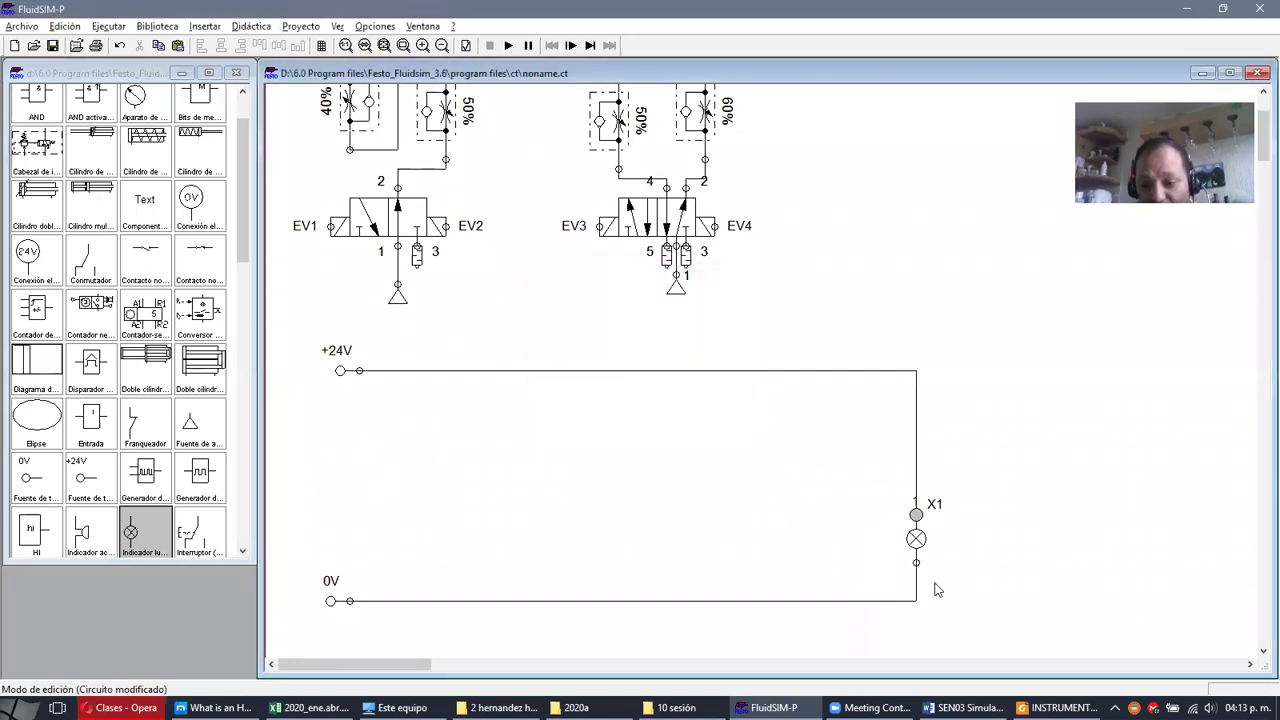
{"action": "double_click", "coordinate": [916, 563]}
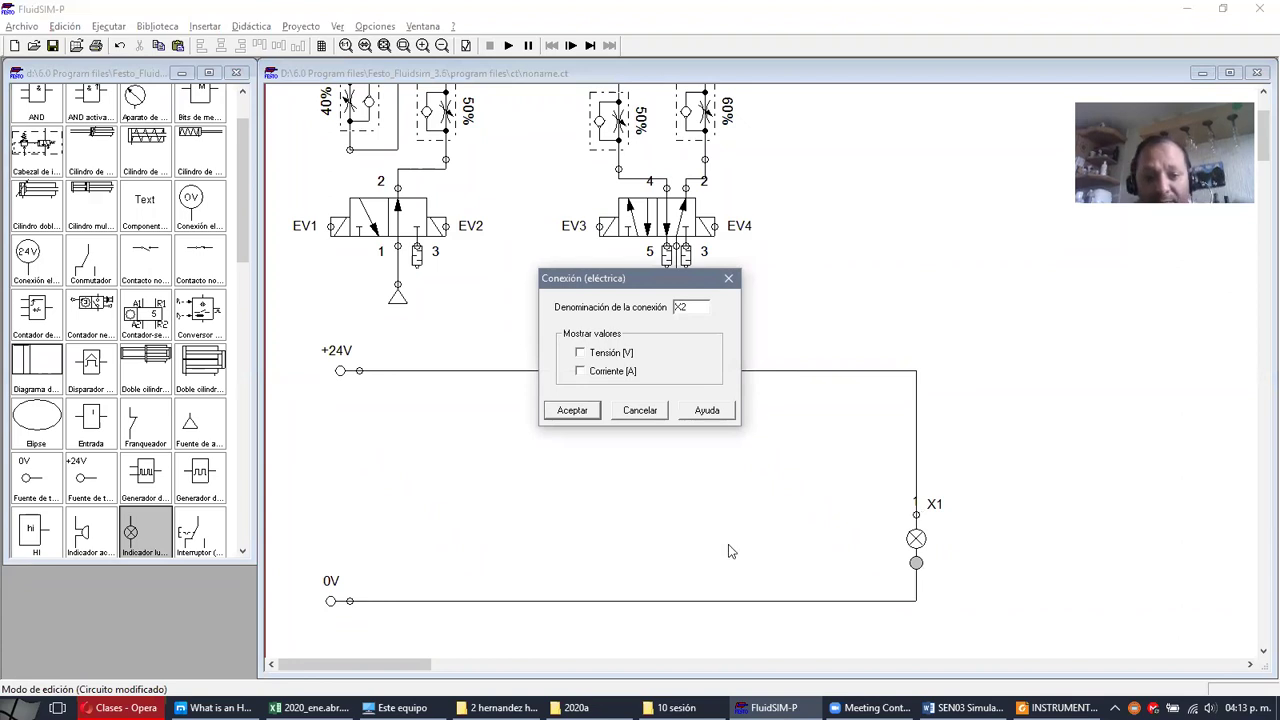
{"action": "left_click", "coordinate": [580, 411]}
- Set the indicator lamp's signal color to red
{"action": "double_click", "coordinate": [917, 540]}
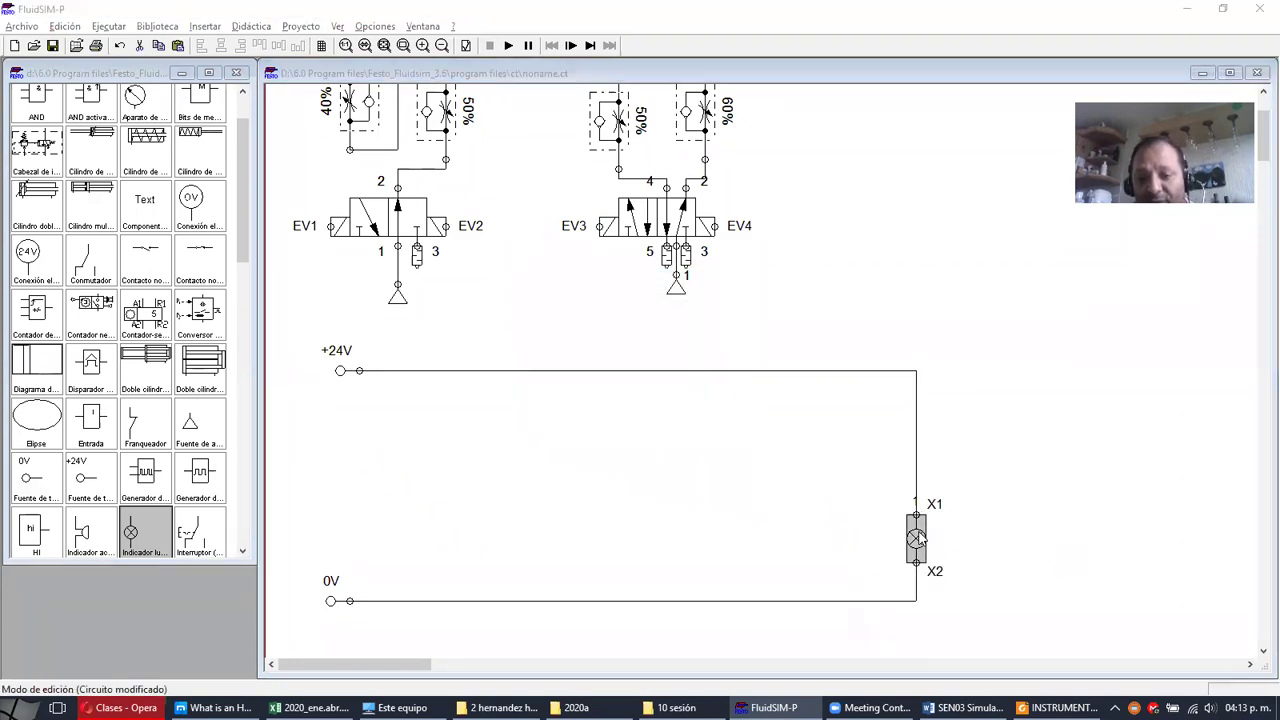
{"action": "left_click", "coordinate": [722, 343]}
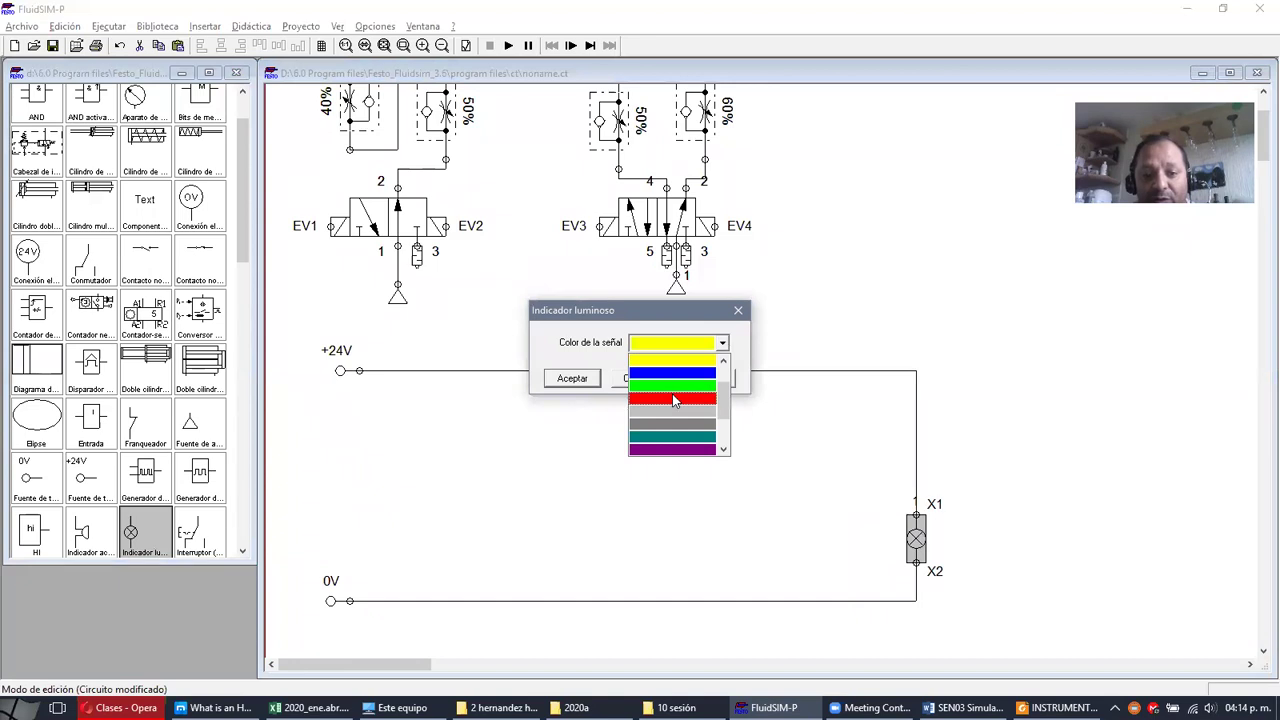
{"action": "left_click", "coordinate": [673, 398]}
{"action": "left_click", "coordinate": [572, 378]}
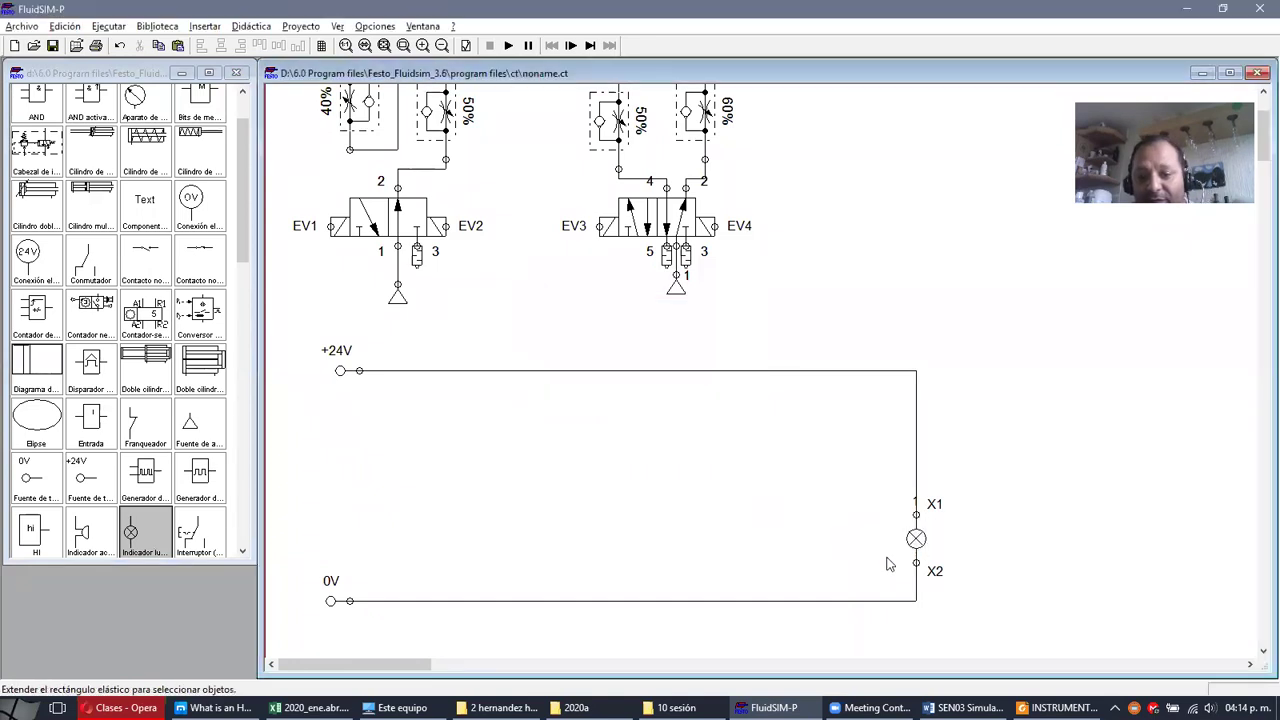
- Add the text label Power beside the indicator lamp and briefly simulate the circuit to test the lamp
{"action": "left_click_drag", "start_coordinate": [145, 205], "coordinate": [980, 540]}
{"action": "double_click", "coordinate": [980, 540]}
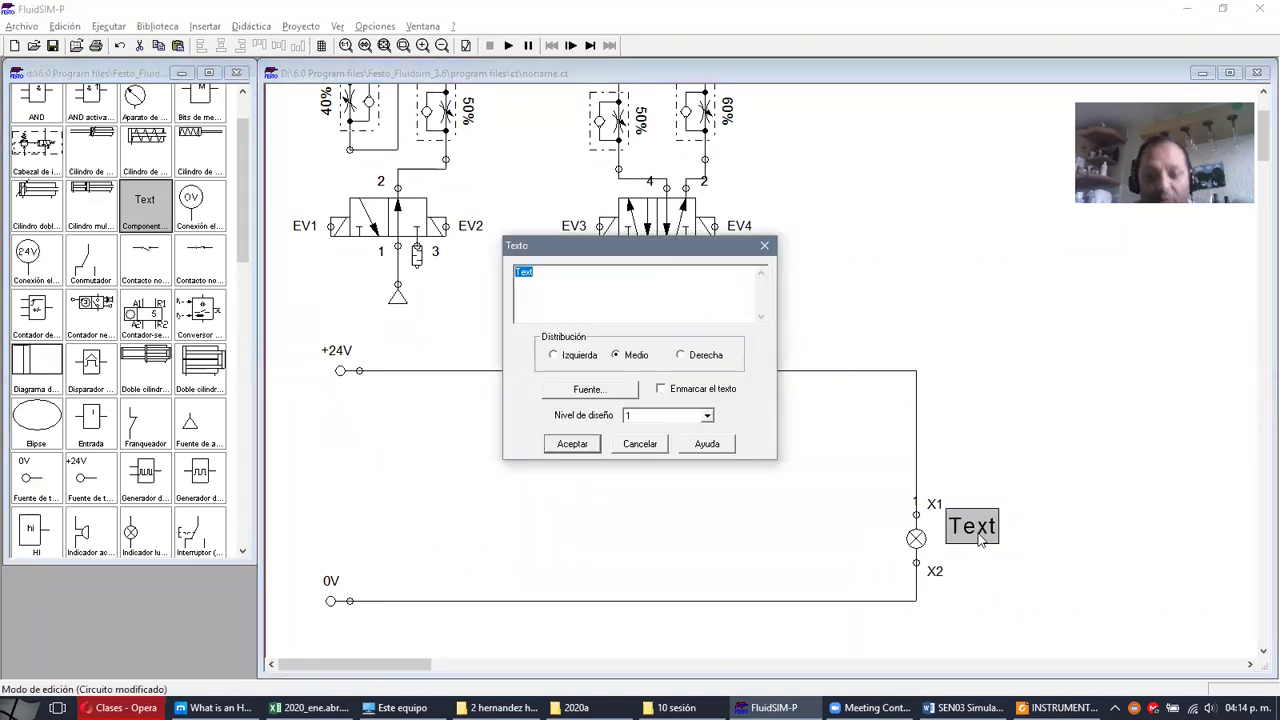
{"action": "type", "text": "Power"}
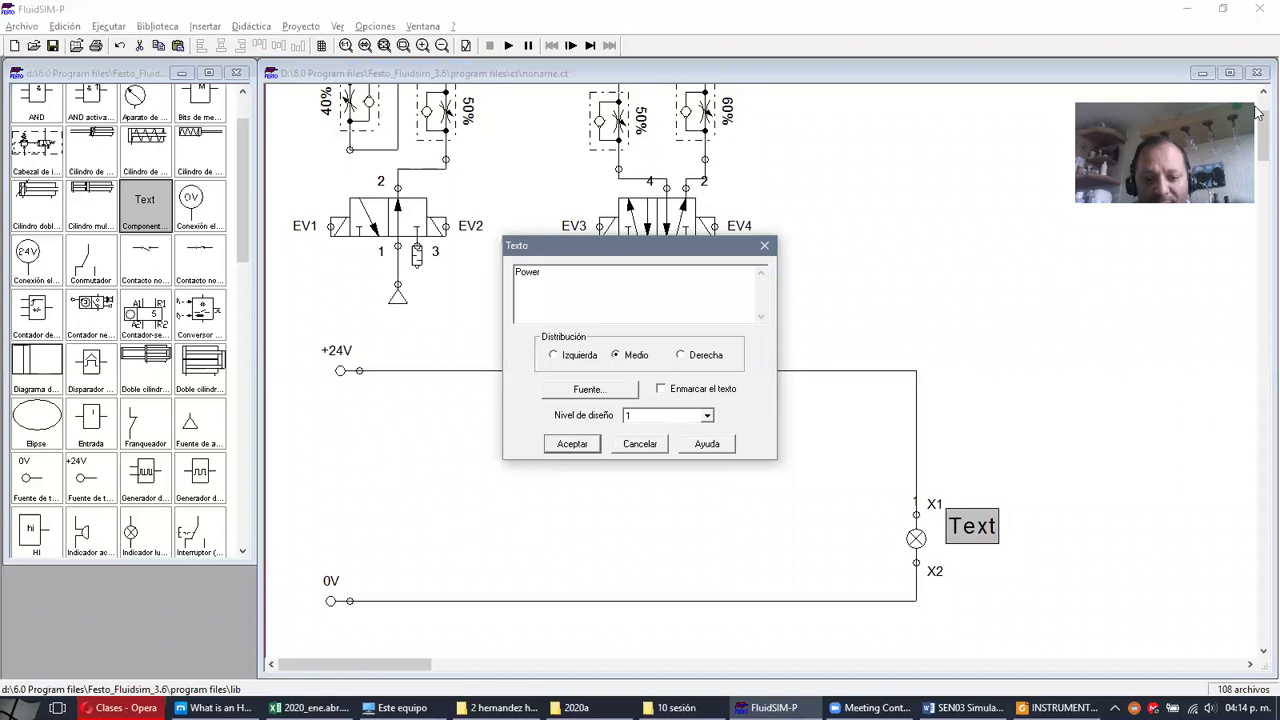
{"action": "left_click", "coordinate": [572, 443]}
{"action": "left_click", "coordinate": [507, 46]}
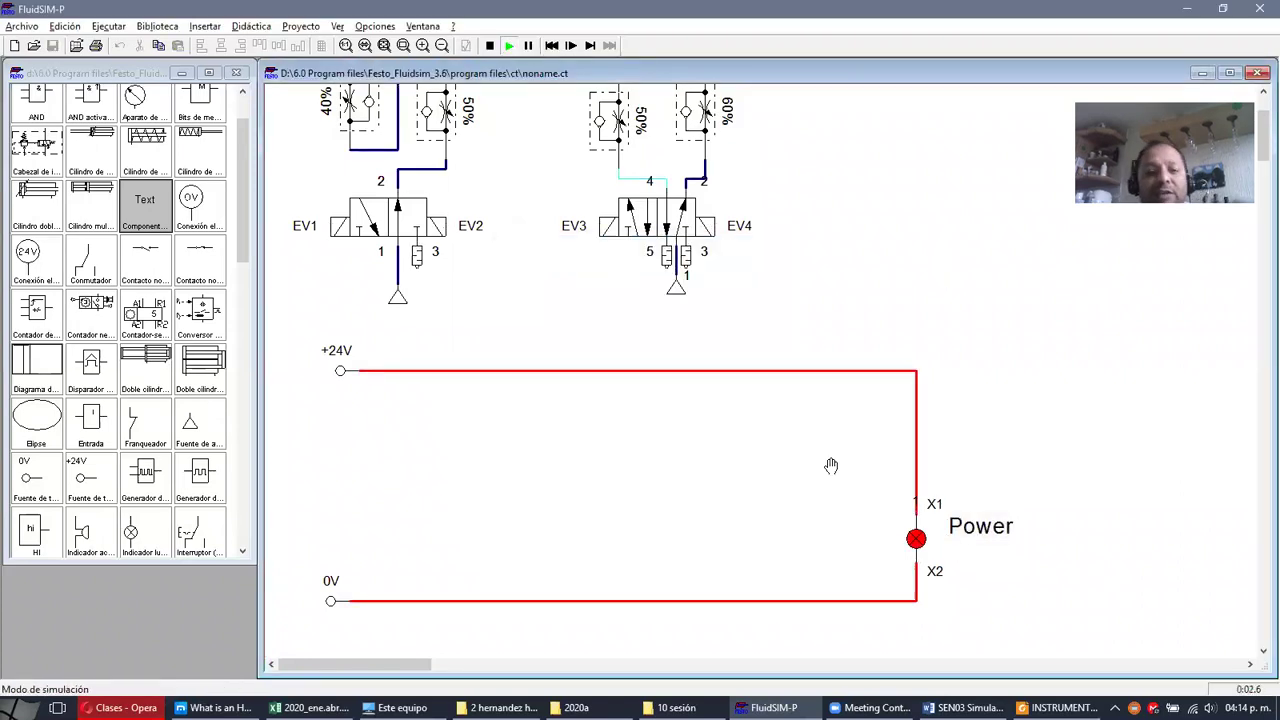
{"action": "left_click", "coordinate": [489, 46]}
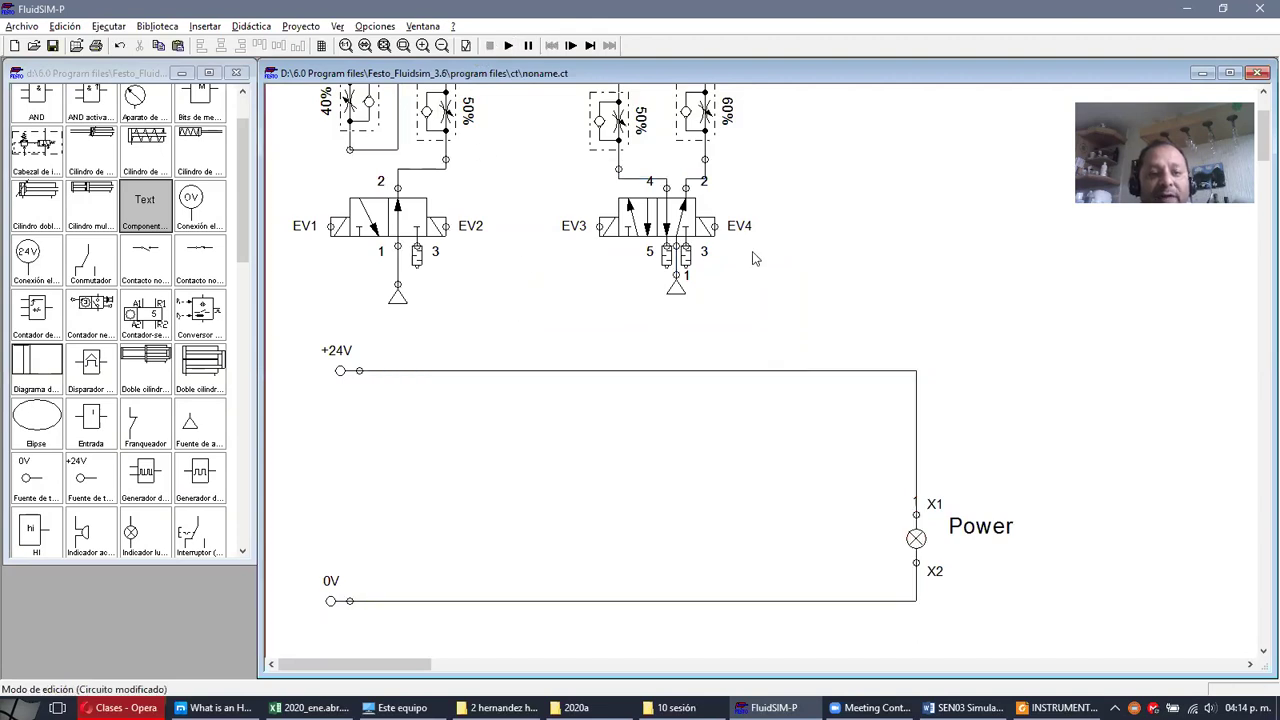
{"action": "left_click_drag", "start_coordinate": [297, 205], "coordinate": [776, 278]}
{"action": "left_click", "coordinate": [543, 283]}
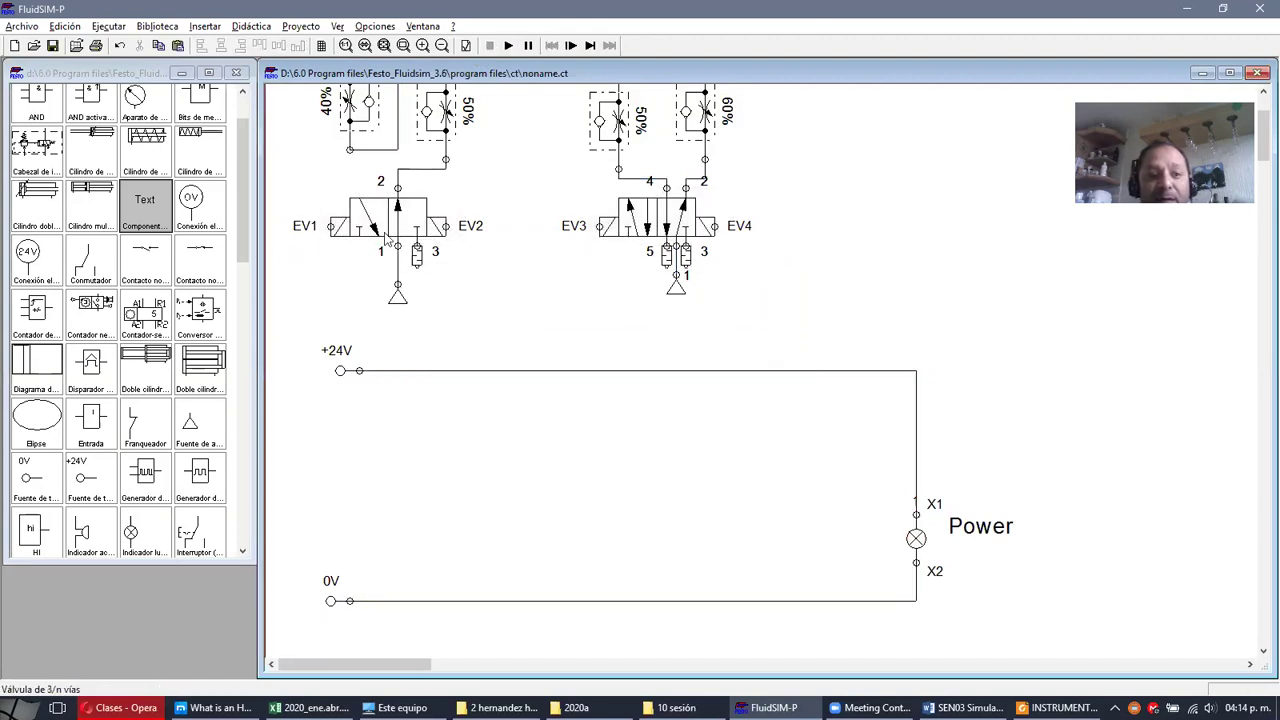
- Find the normally open pushbutton (Pulsador, Obturador) in the component library and place it just below the +24V line
{"action": "left_click", "coordinate": [141, 440]}
{"action": "scroll", "coordinate": [139, 444], "scroll_direction": "down", "scroll_amount": 4}
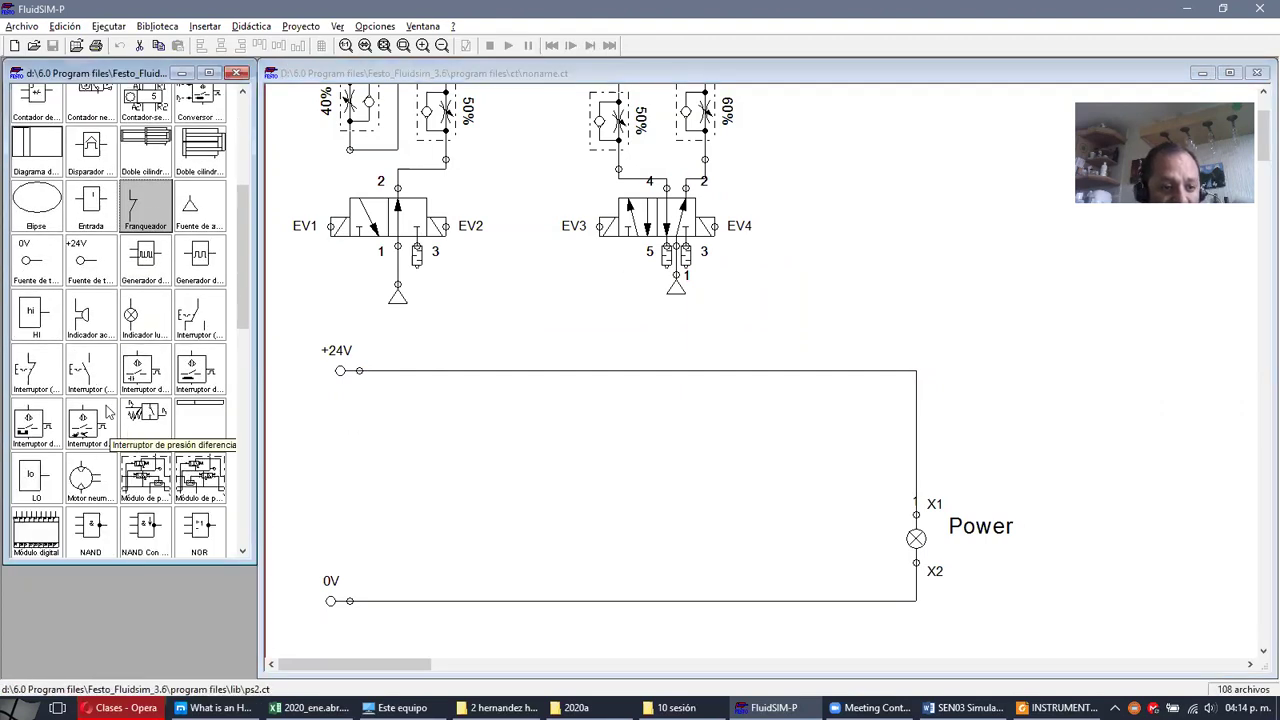
{"action": "scroll", "coordinate": [113, 410], "scroll_direction": "down", "scroll_amount": 3}
{"action": "scroll", "coordinate": [113, 410], "scroll_direction": "down", "scroll_amount": 4}
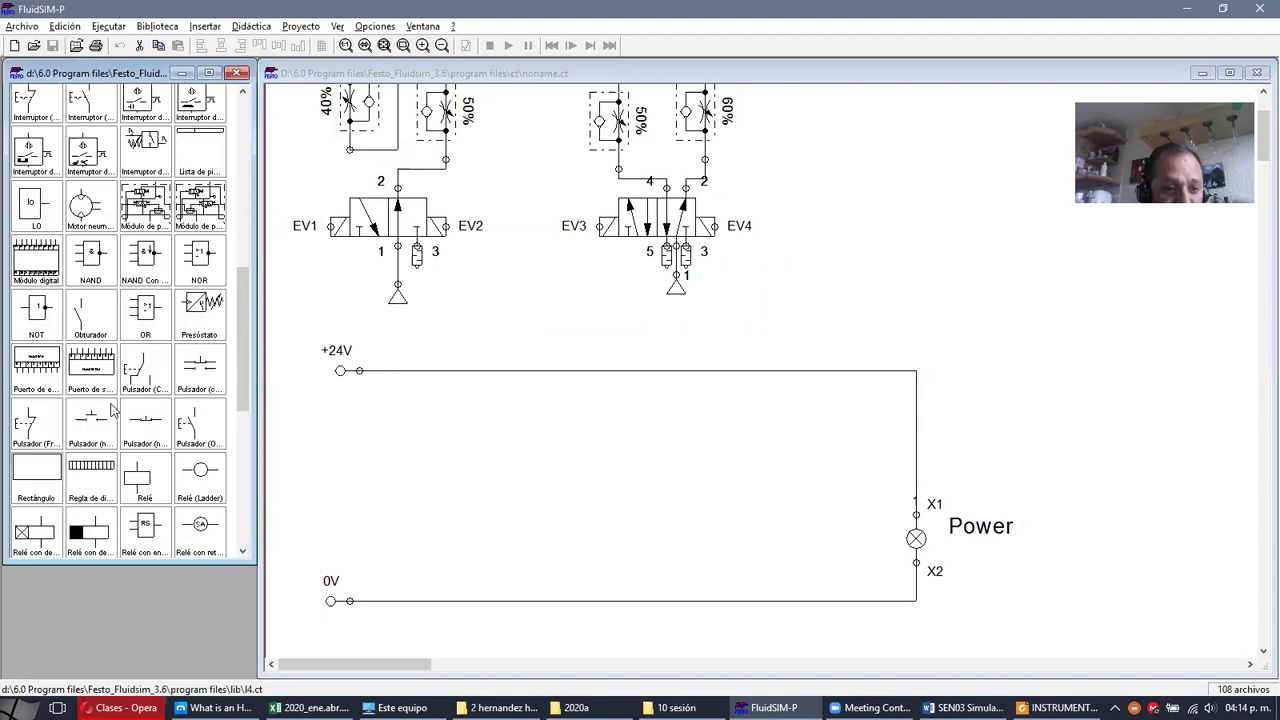
{"action": "left_click", "coordinate": [210, 330]}
{"action": "left_click_drag", "start_coordinate": [212, 333], "coordinate": [398, 420]}
- Place a valve solenoid below the pushbutton, offset to its right, and lower the pushbutton slightly from the +24V line
{"action": "left_click", "coordinate": [153, 393]}
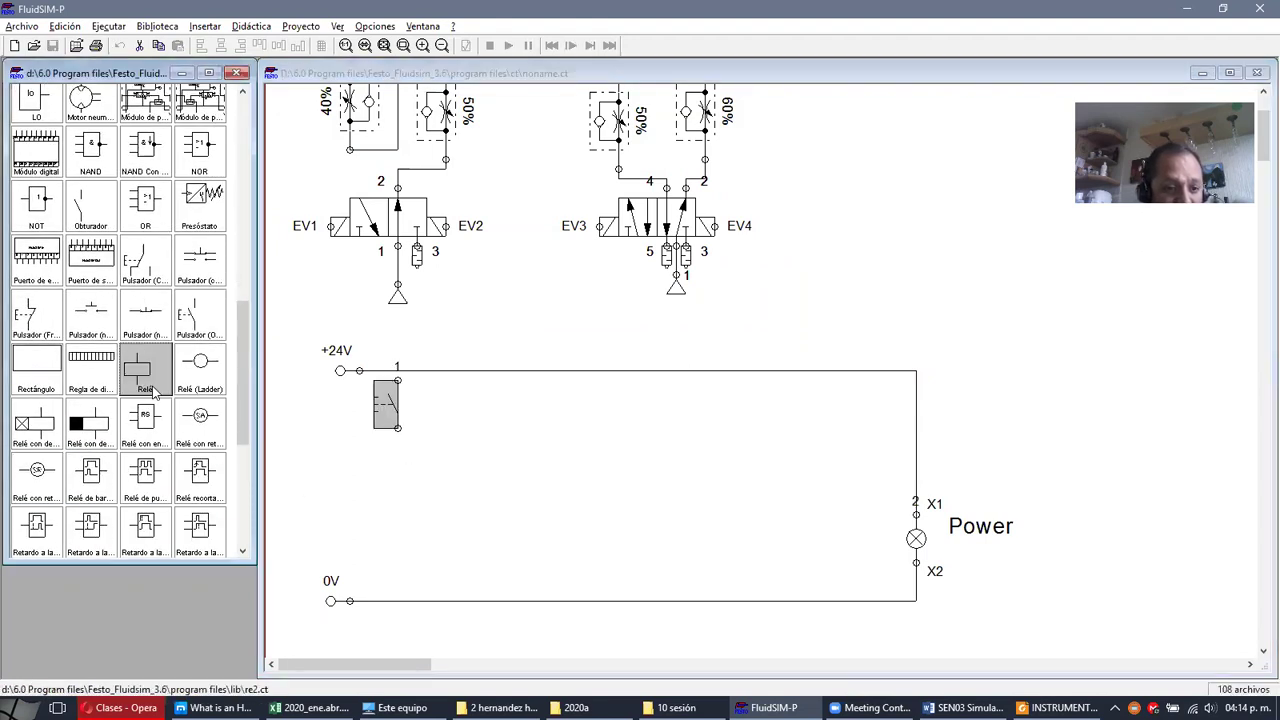
{"action": "scroll", "coordinate": [153, 393], "scroll_direction": "down", "scroll_amount": 4}
{"action": "left_click_drag", "start_coordinate": [148, 370], "coordinate": [429, 521]}
{"action": "left_click_drag", "start_coordinate": [387, 411], "coordinate": [387, 429]}
{"action": "left_click_drag", "start_coordinate": [412, 500], "coordinate": [441, 500]}
- Mark the pushbutton as B1 and name its upper connection 3
{"action": "scroll", "coordinate": [677, 499], "scroll_direction": "up", "scroll_amount": 3}
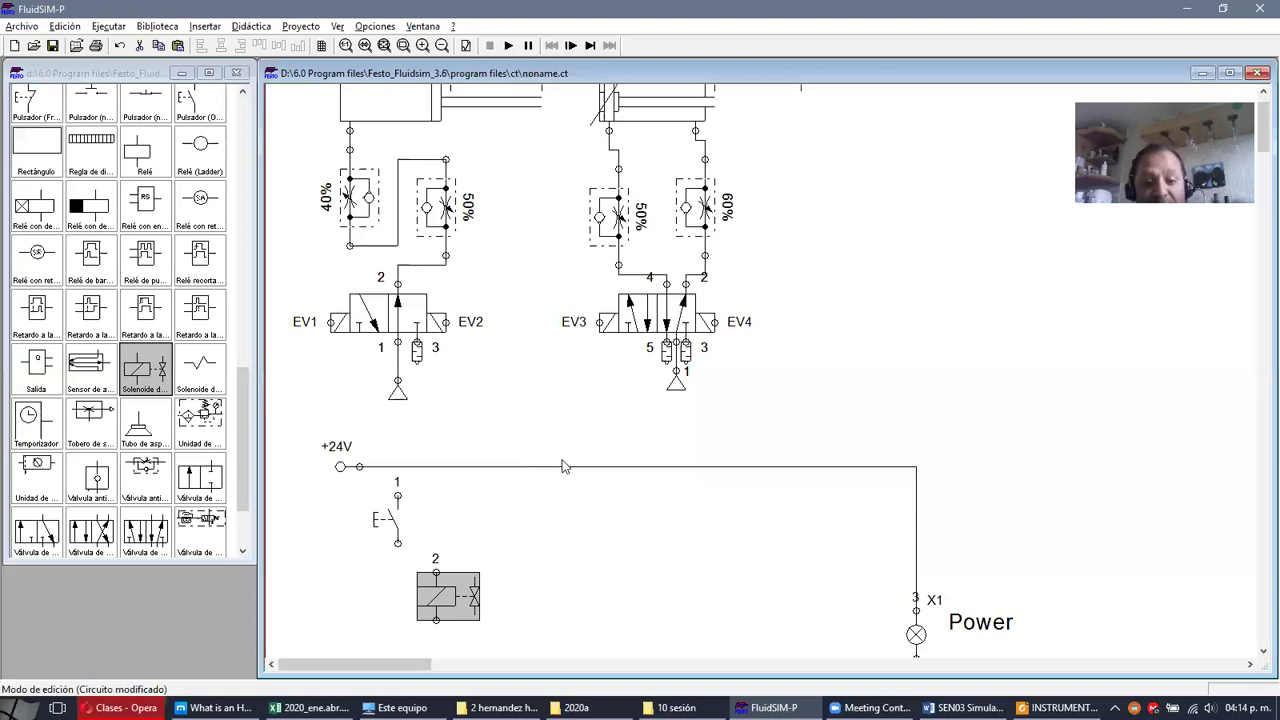
{"action": "scroll", "coordinate": [563, 466], "scroll_direction": "up", "scroll_amount": 1}
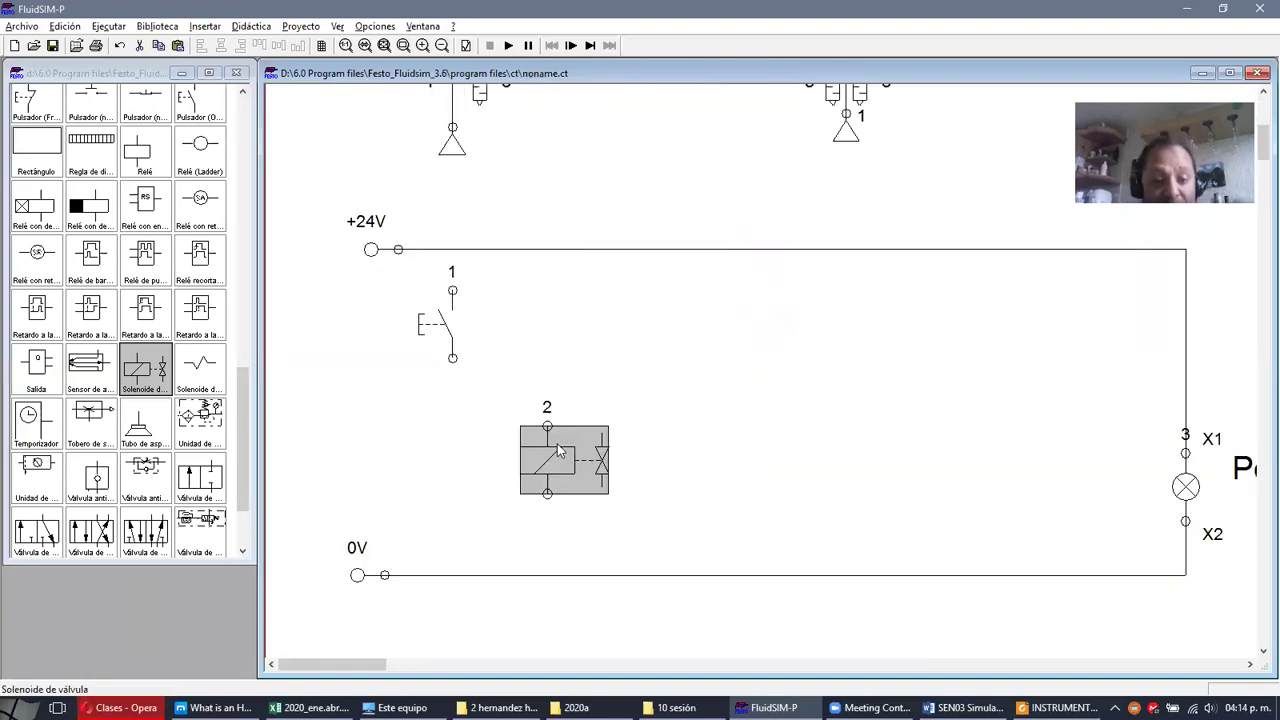
{"action": "double_click", "coordinate": [447, 336]}
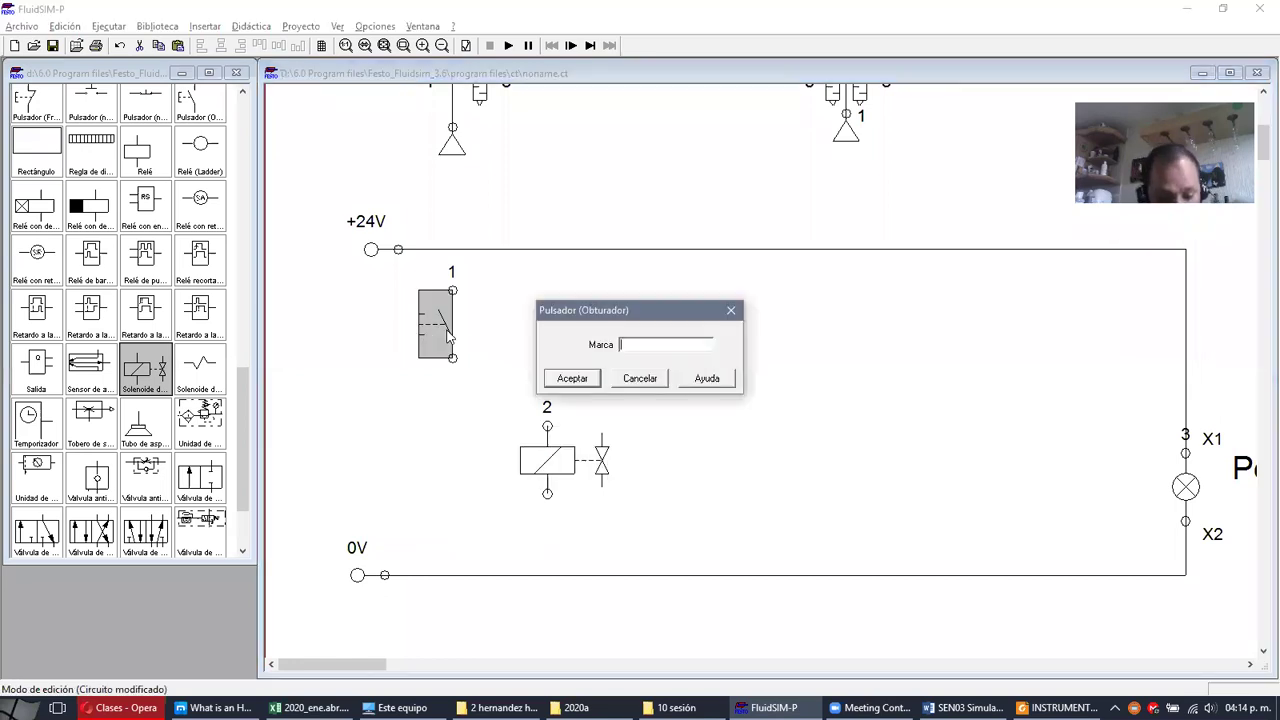
{"action": "left_click", "coordinate": [574, 381]}
{"action": "double_click", "coordinate": [453, 291]}
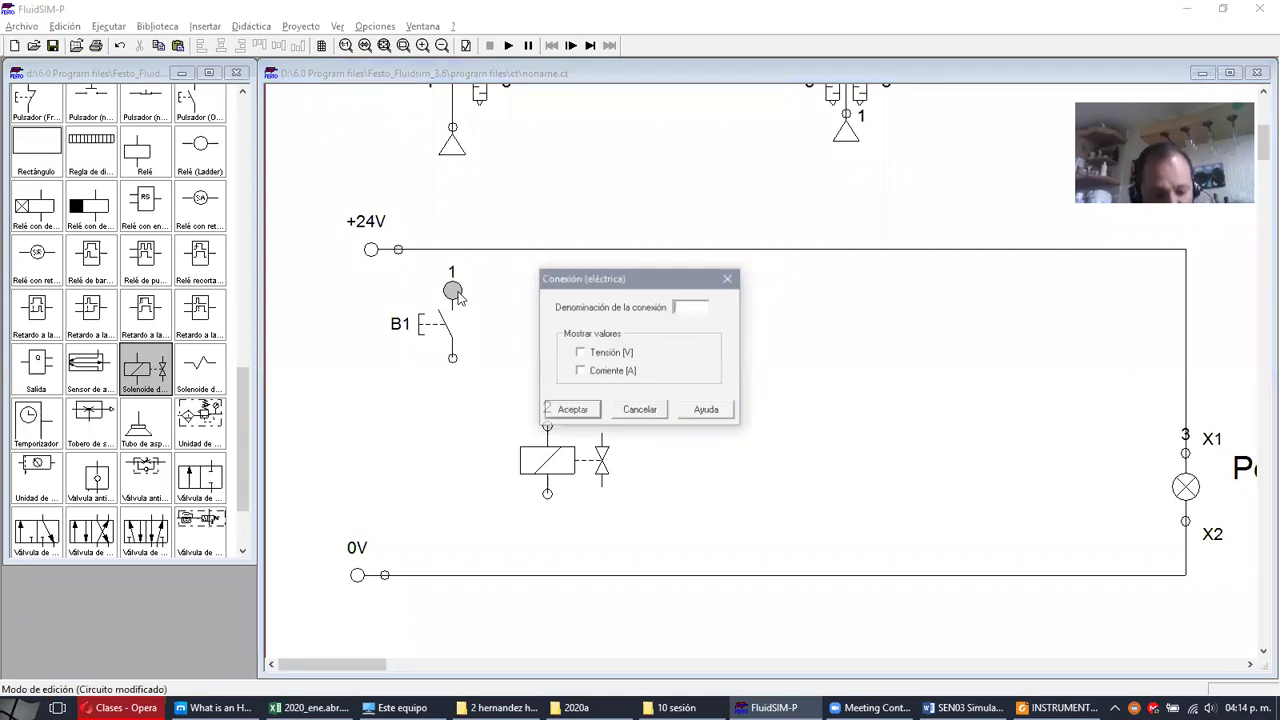
{"action": "type", "text": "3"}
{"action": "key", "text": "Return"}
- Name pushbutton B1's lower connection 4 and wire its upper connection to the +24V line
{"action": "double_click", "coordinate": [453, 358]}
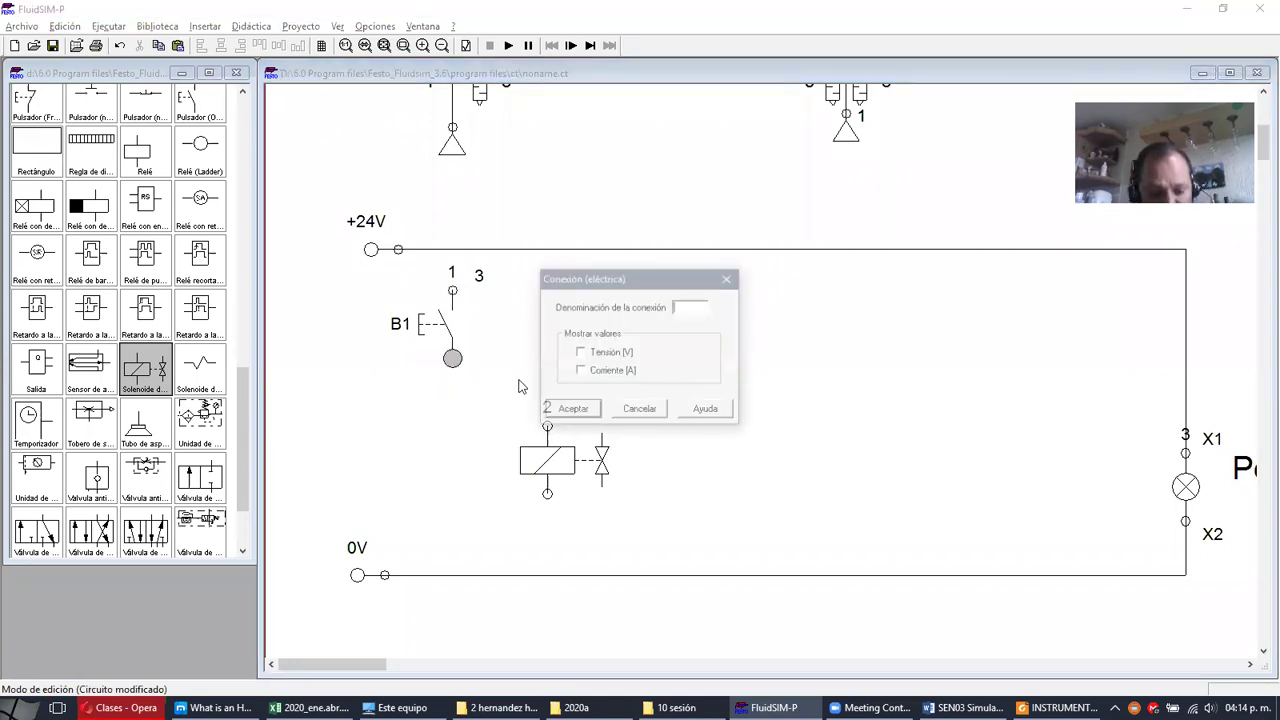
{"action": "type", "text": "4"}
{"action": "key", "text": "Return"}
{"action": "left_click", "coordinate": [453, 292]}
{"action": "left_click_drag", "start_coordinate": [453, 278], "coordinate": [452, 250]}
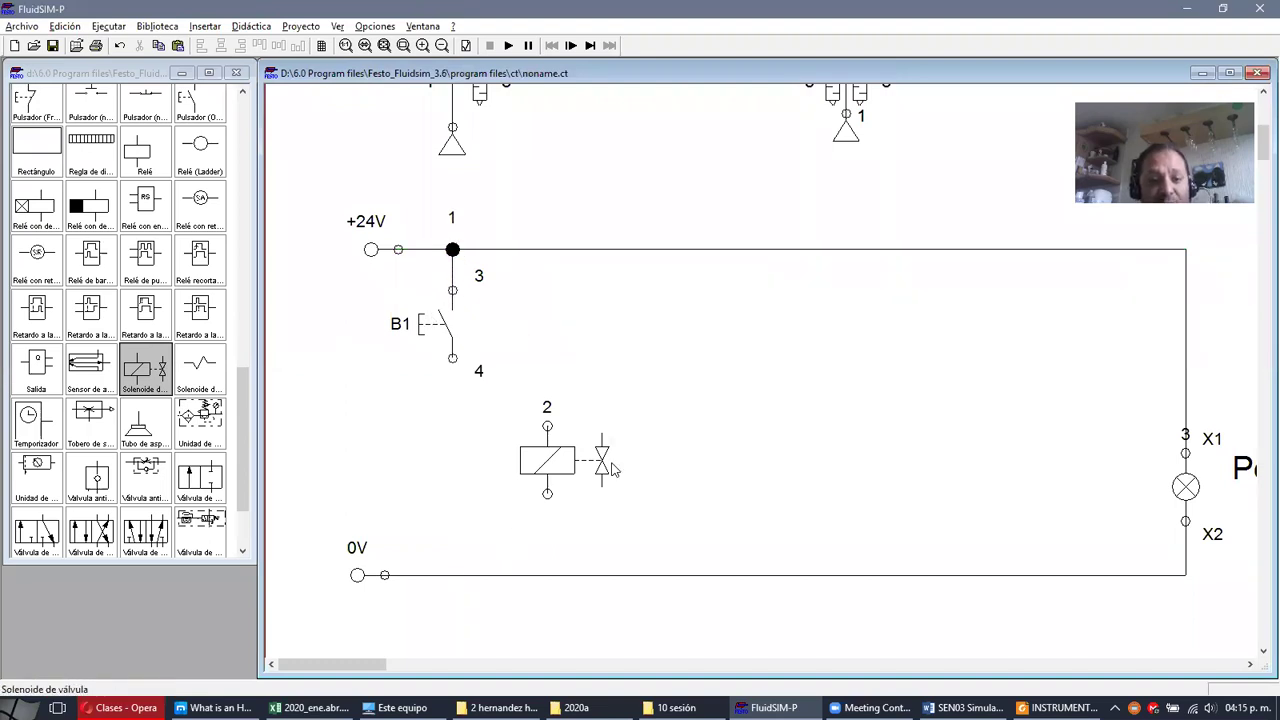
- Switch to the Word document and give actuator A's step 1 arrow in the state table a red outline
{"action": "key", "text": "alt+Tab"}
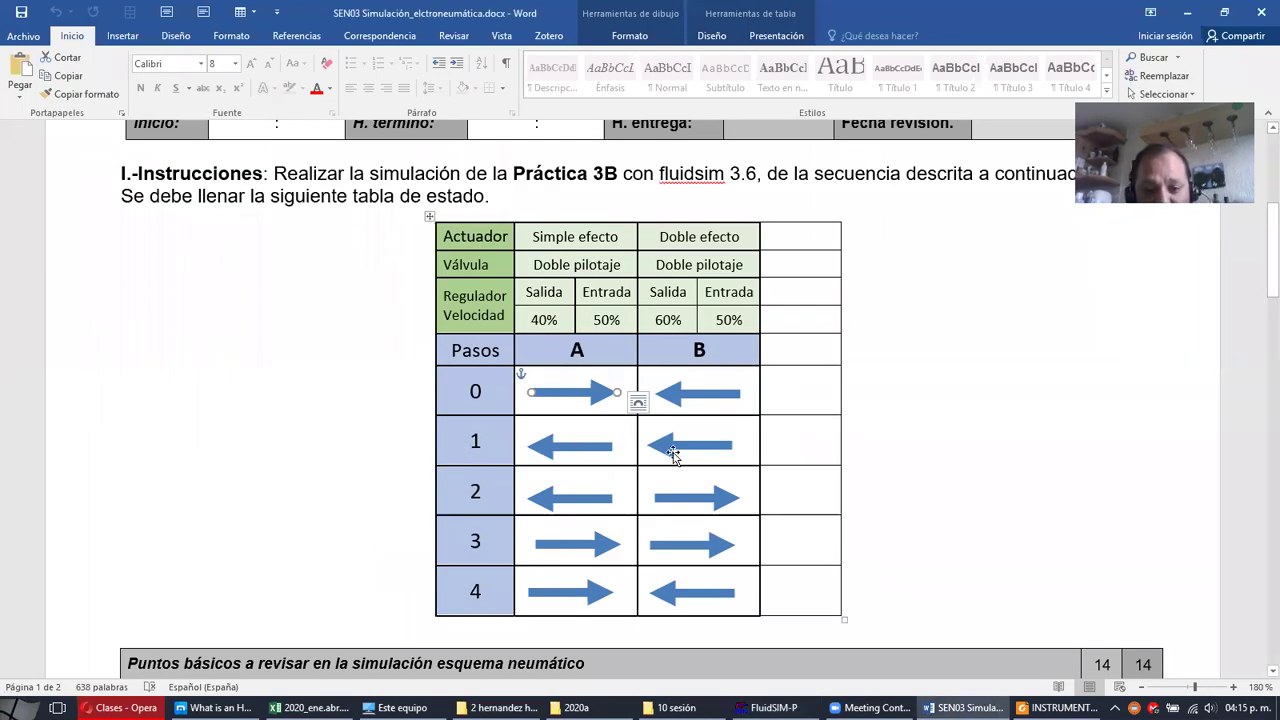
{"action": "left_click", "coordinate": [564, 446]}
{"action": "double_click", "coordinate": [564, 446]}
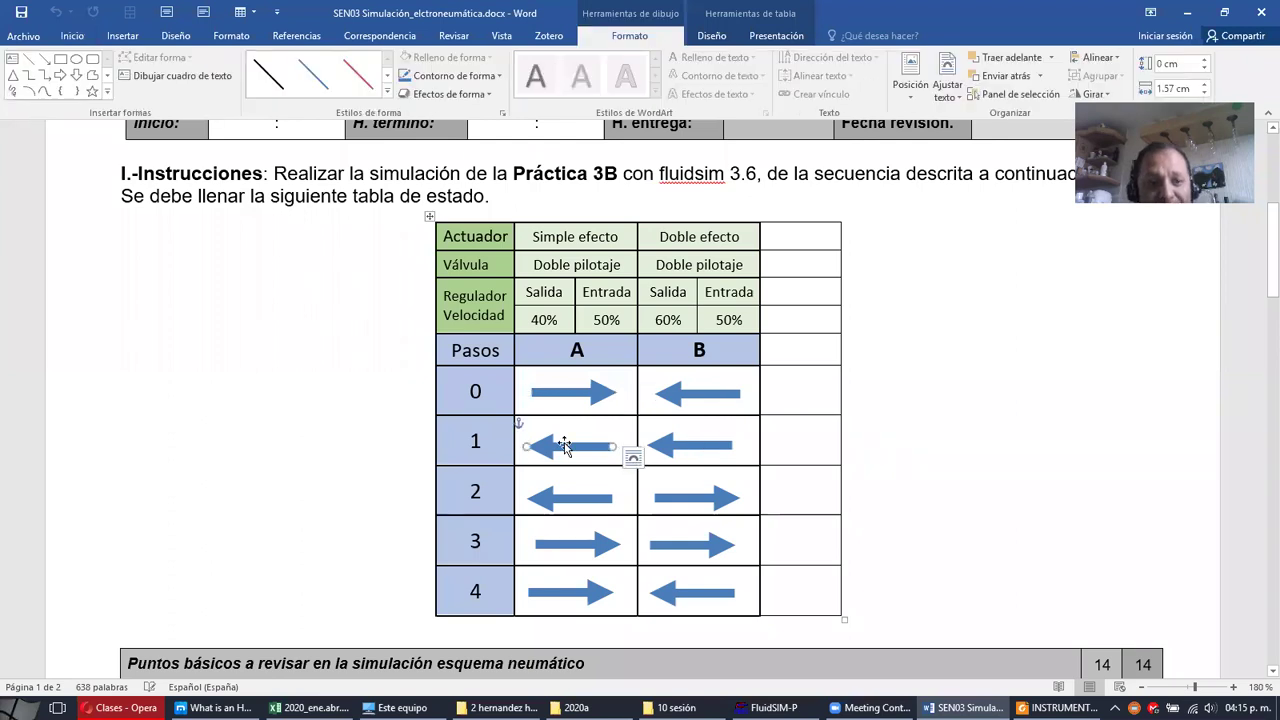
{"action": "left_click", "coordinate": [496, 80]}
{"action": "left_click", "coordinate": [415, 202]}
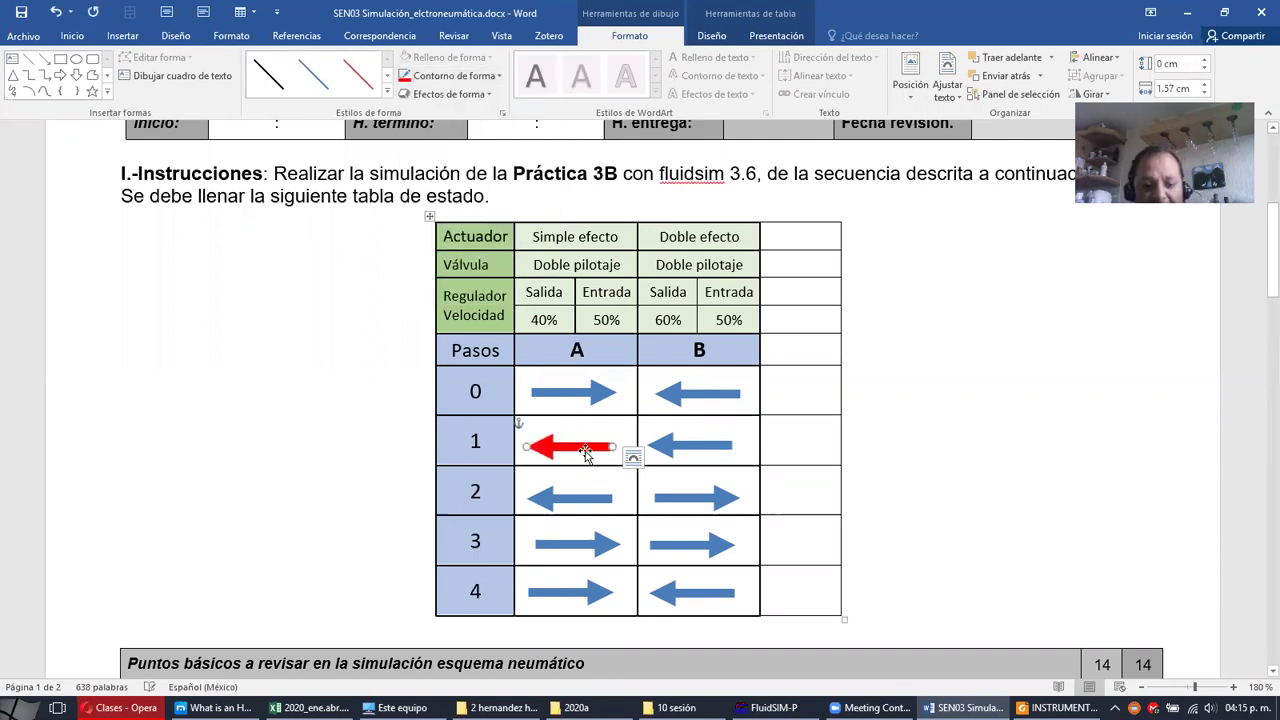
- Switch to FluidSIM, move the valve solenoid directly below pushbutton B1 and mark it as EV1
{"action": "key", "text": "alt+Tab"}
{"action": "scroll", "coordinate": [622, 410], "scroll_direction": "up", "scroll_amount": 4}
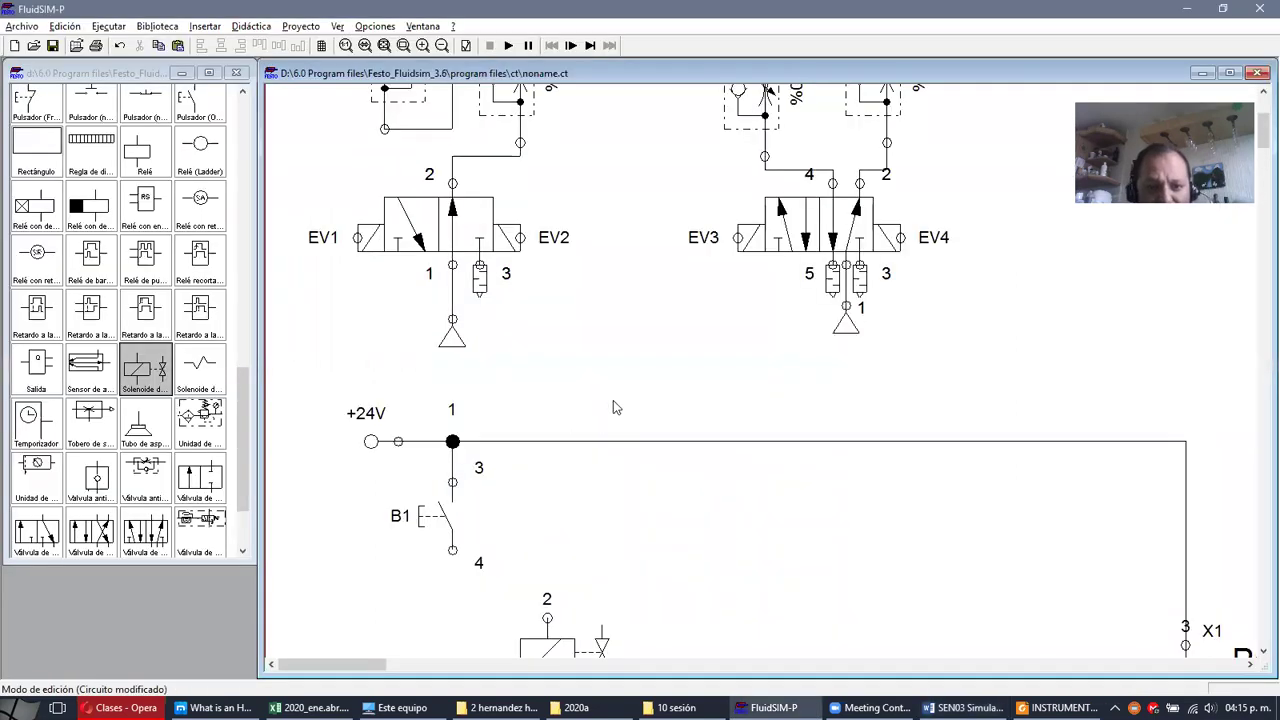
{"action": "scroll", "coordinate": [488, 290], "scroll_direction": "up", "scroll_amount": 5}
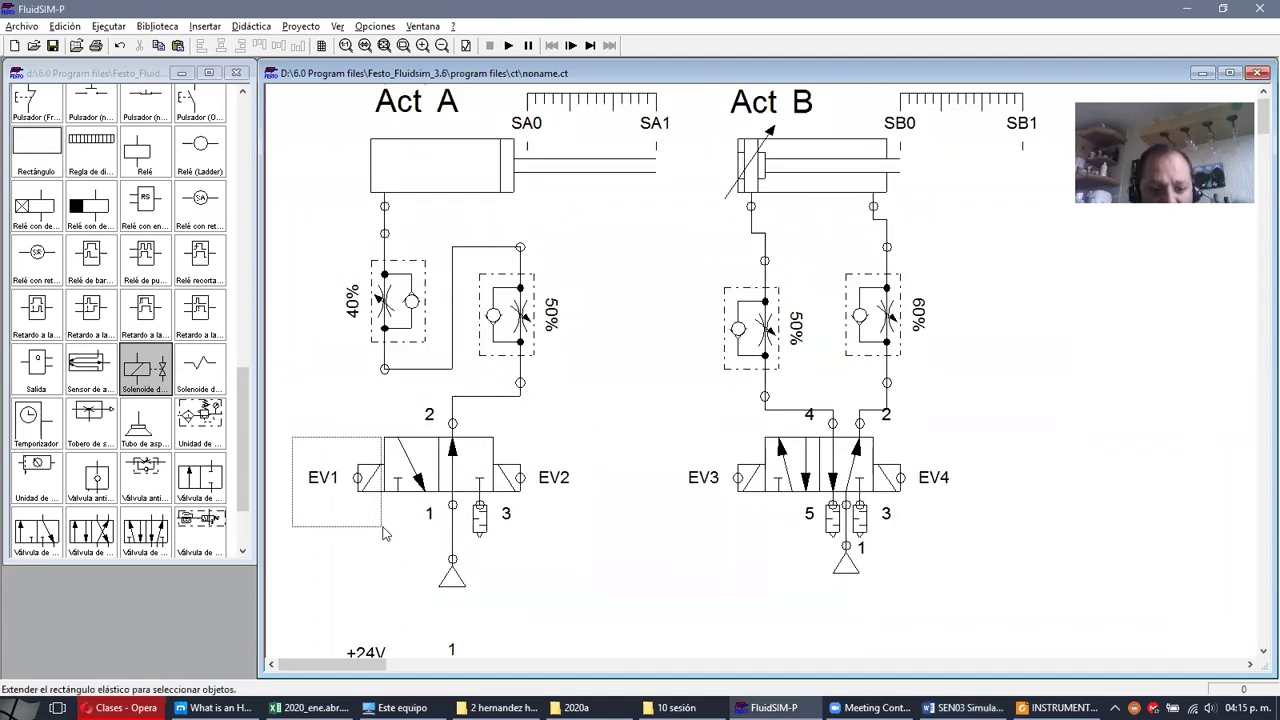
{"action": "scroll", "coordinate": [384, 532], "scroll_direction": "down", "scroll_amount": 1}
{"action": "scroll", "coordinate": [384, 532], "scroll_direction": "down", "scroll_amount": 8}
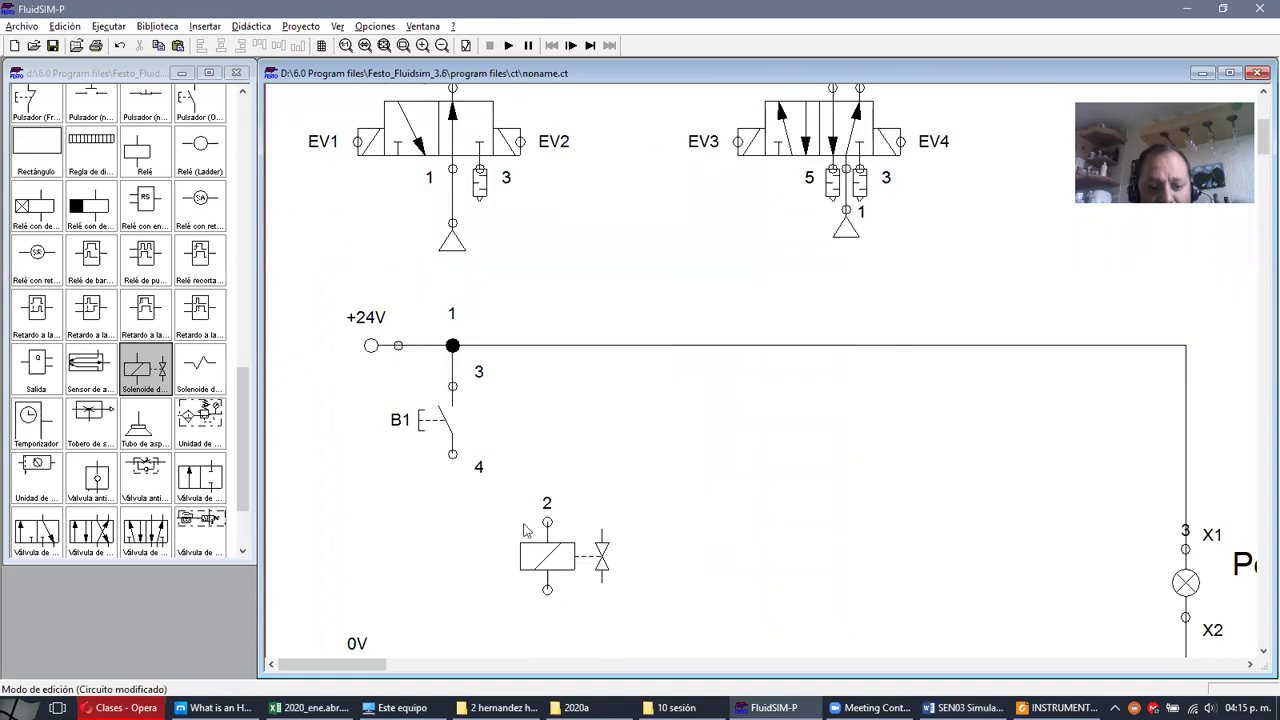
{"action": "left_click_drag", "start_coordinate": [540, 460], "coordinate": [444, 511]}
{"action": "double_click", "coordinate": [446, 511]}
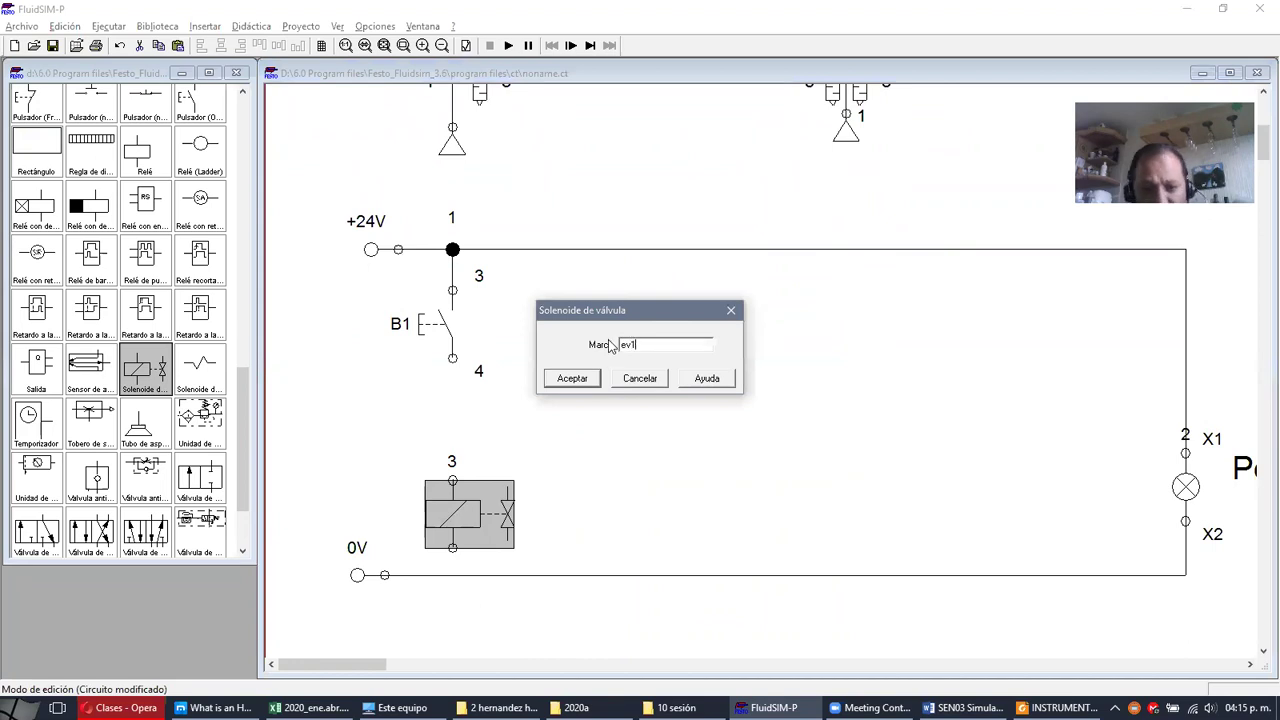
{"action": "left_click", "coordinate": [572, 378]}
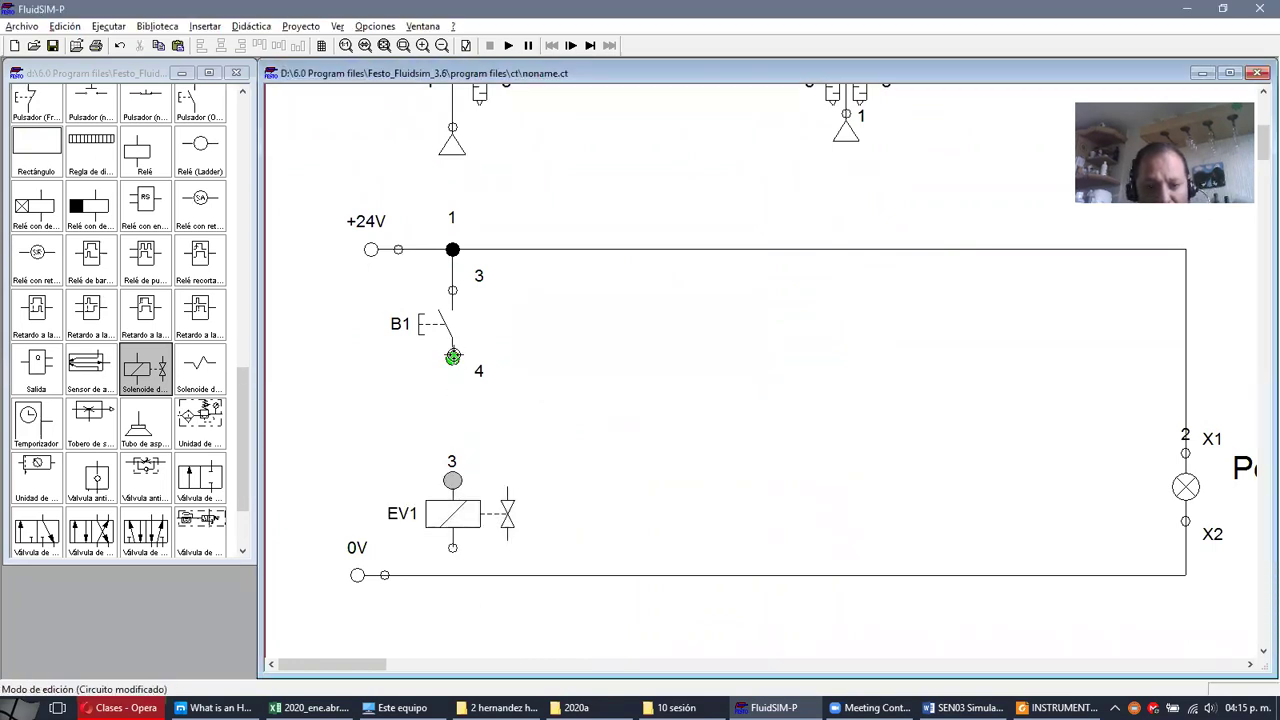
- Wire solenoid EV1 between pushbutton B1 and the 0V line, and name its upper connection A1 and lower connection A2
{"action": "left_click_drag", "start_coordinate": [452, 362], "coordinate": [452, 481]}
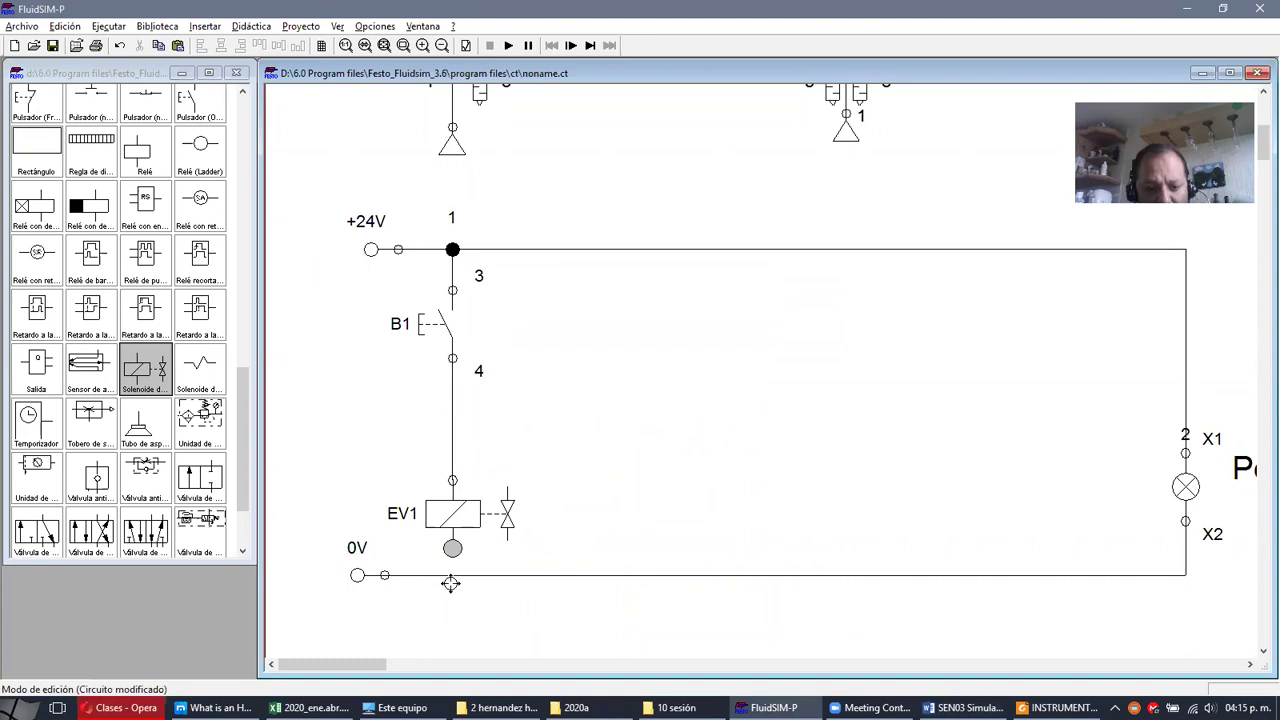
{"action": "left_click_drag", "start_coordinate": [450, 578], "coordinate": [452, 575]}
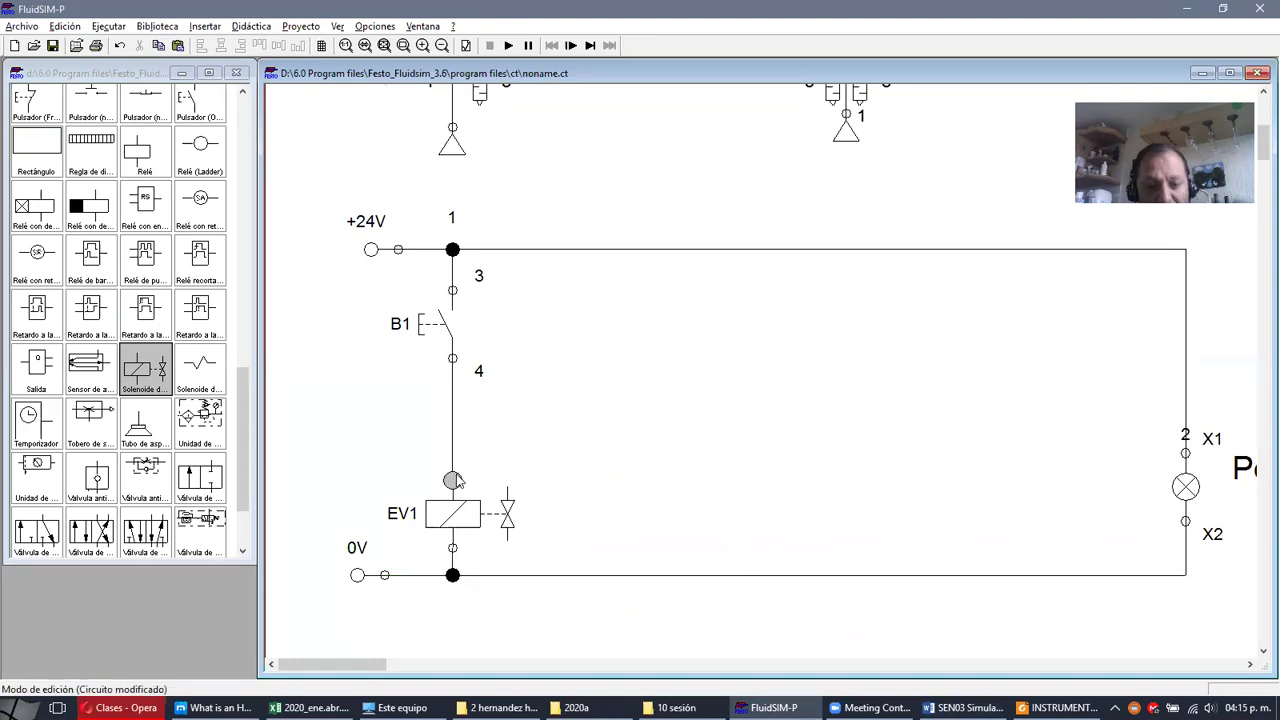
{"action": "double_click", "coordinate": [455, 481]}
{"action": "type", "text": "A1"}
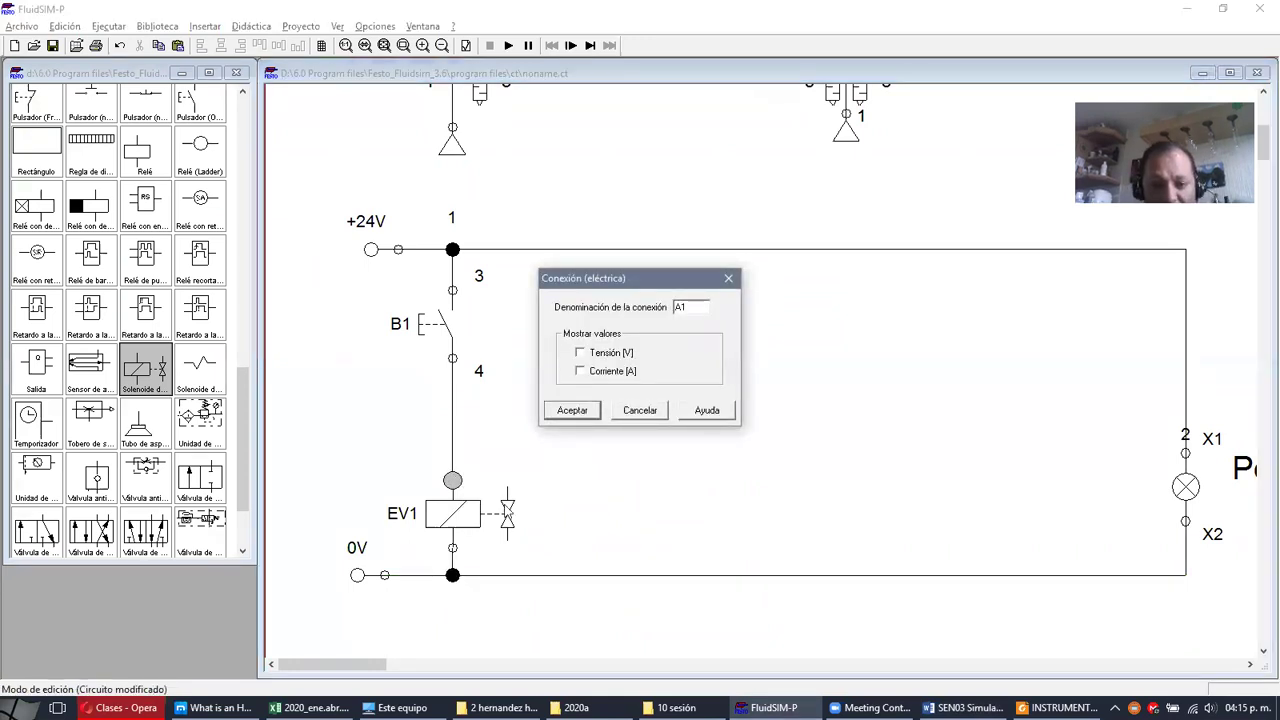
{"action": "left_click", "coordinate": [566, 412]}
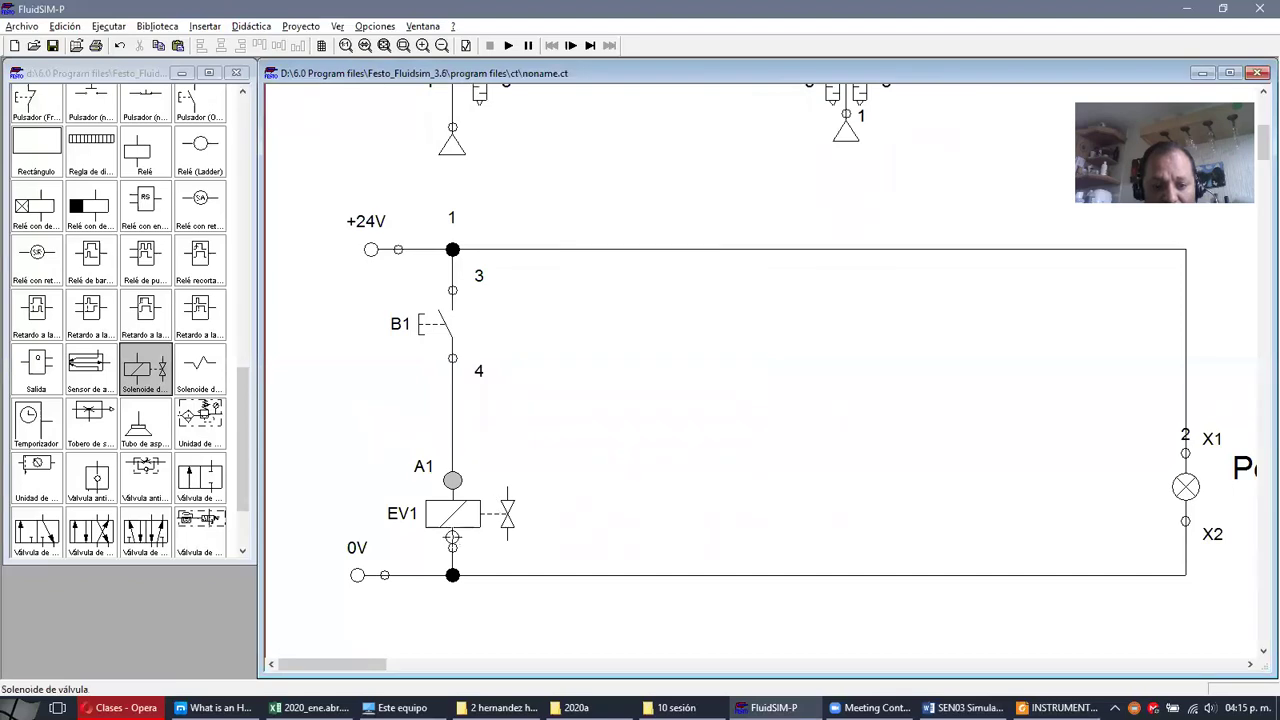
{"action": "double_click", "coordinate": [452, 549]}
{"action": "type", "text": "A2"}
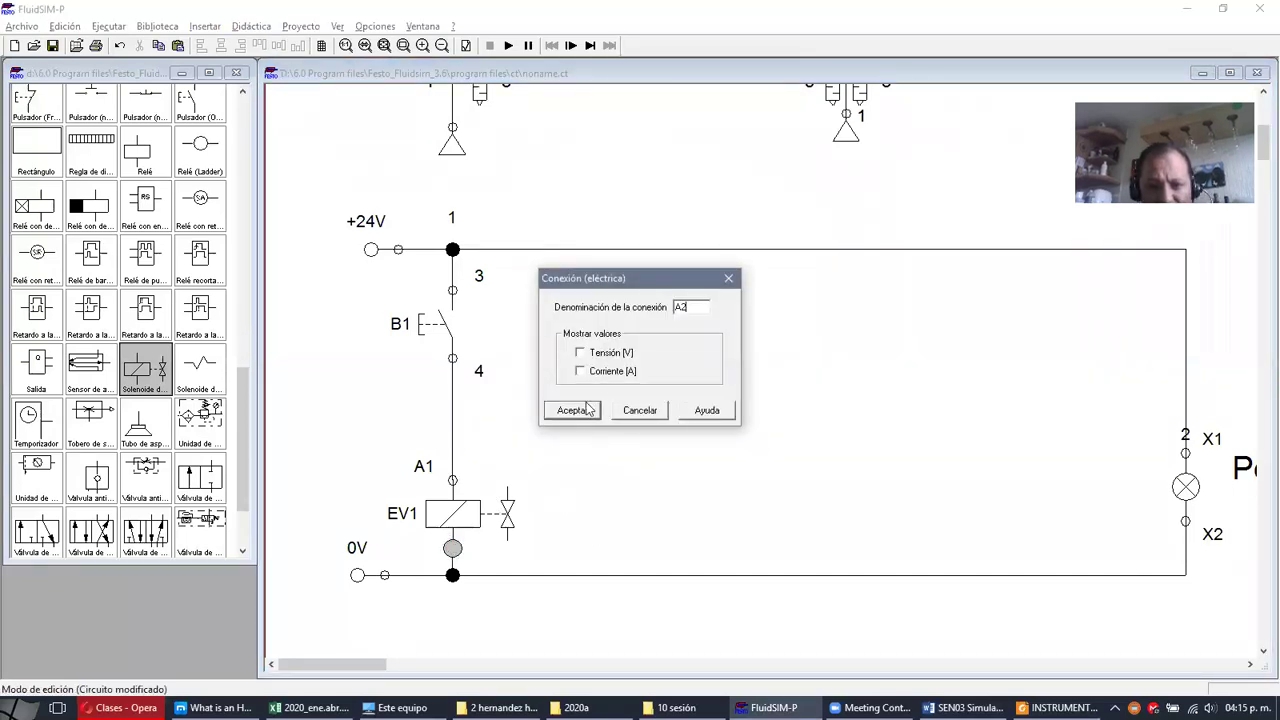
{"action": "left_click", "coordinate": [588, 408]}
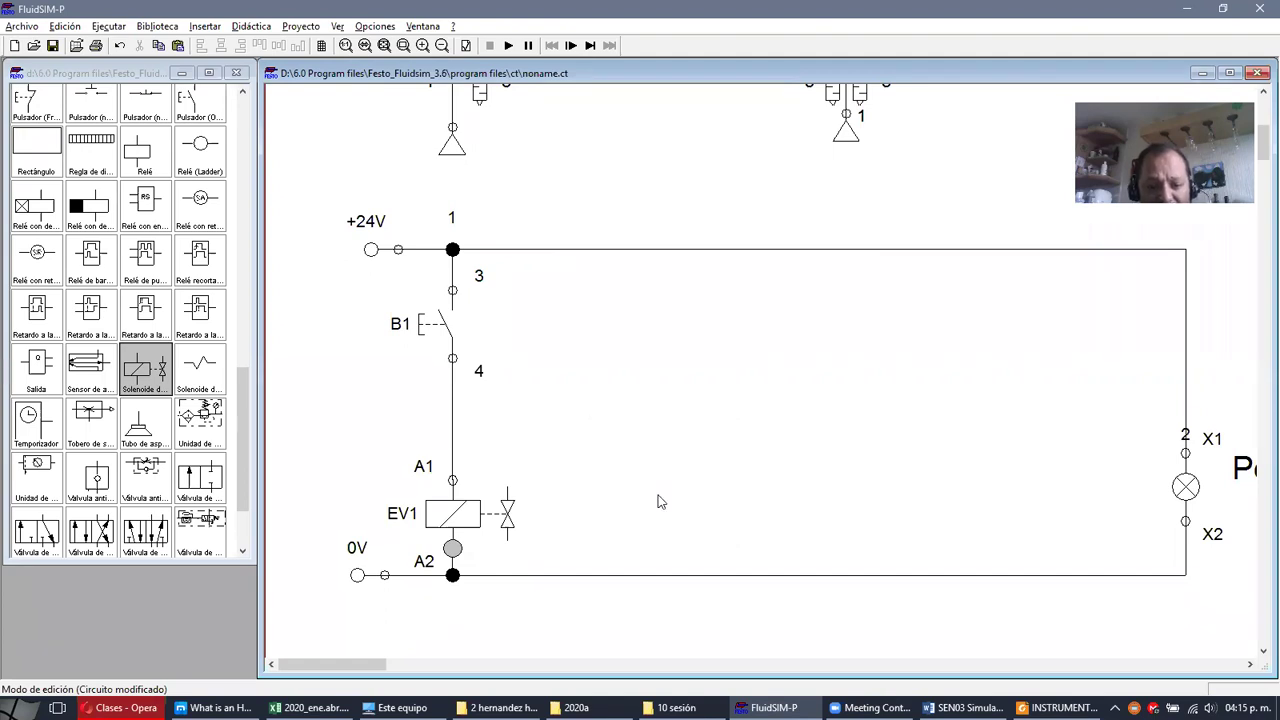
- Simulate the circuit, actuate pushbutton B1 to test actuator A's movement, and stop the simulation
{"action": "scroll", "coordinate": [617, 172], "scroll_direction": "up", "scroll_amount": 3}
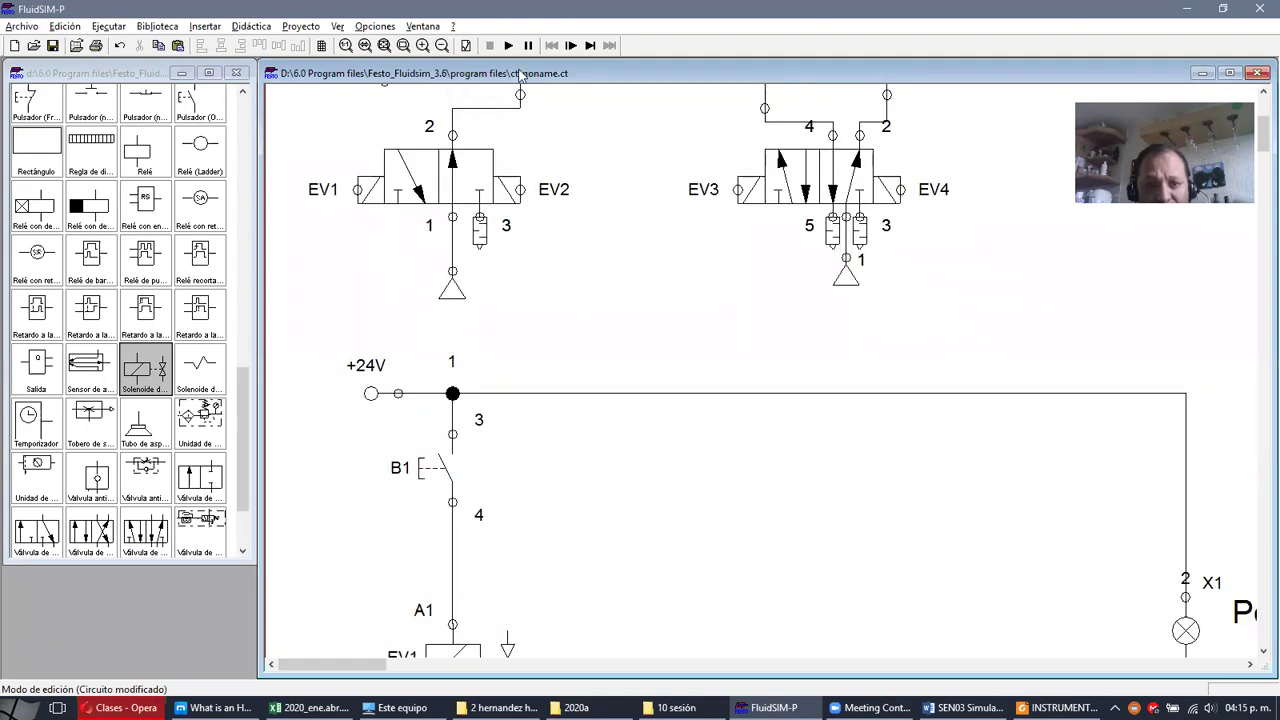
{"action": "left_click", "coordinate": [507, 47]}
{"action": "scroll", "coordinate": [614, 286], "scroll_direction": "down", "scroll_amount": 2}
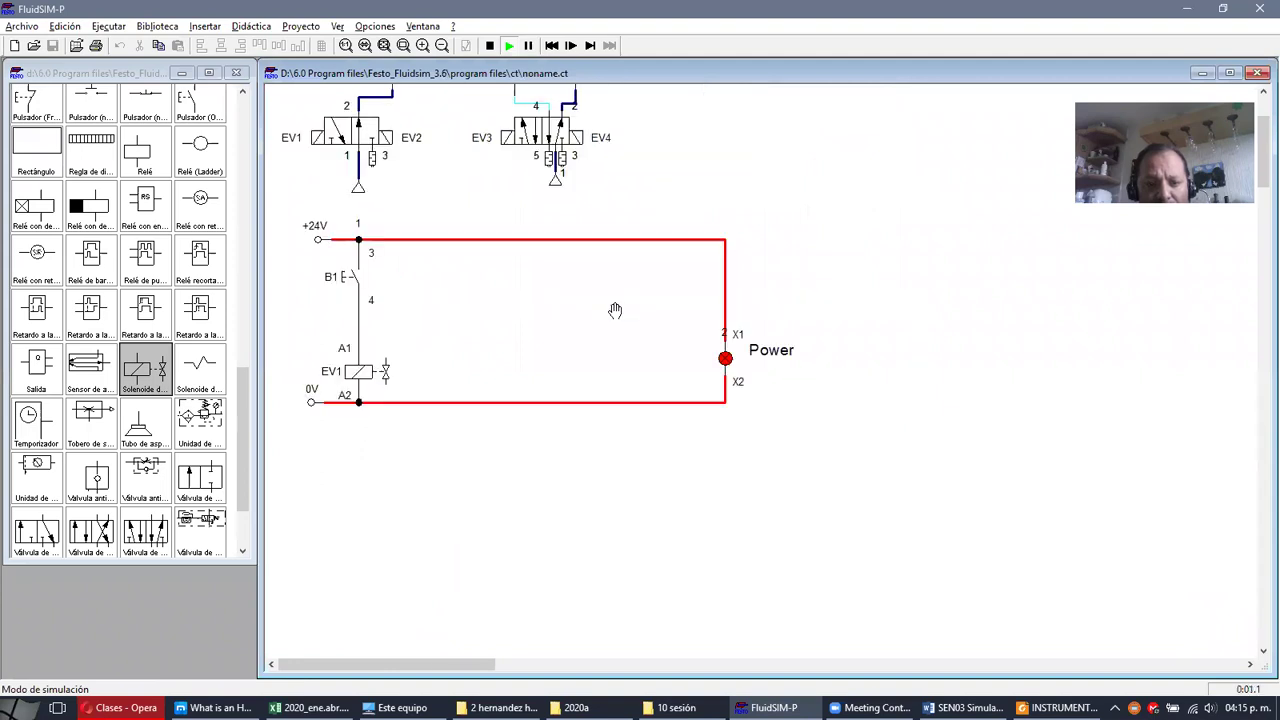
{"action": "scroll", "coordinate": [622, 461], "scroll_direction": "up", "scroll_amount": 3}
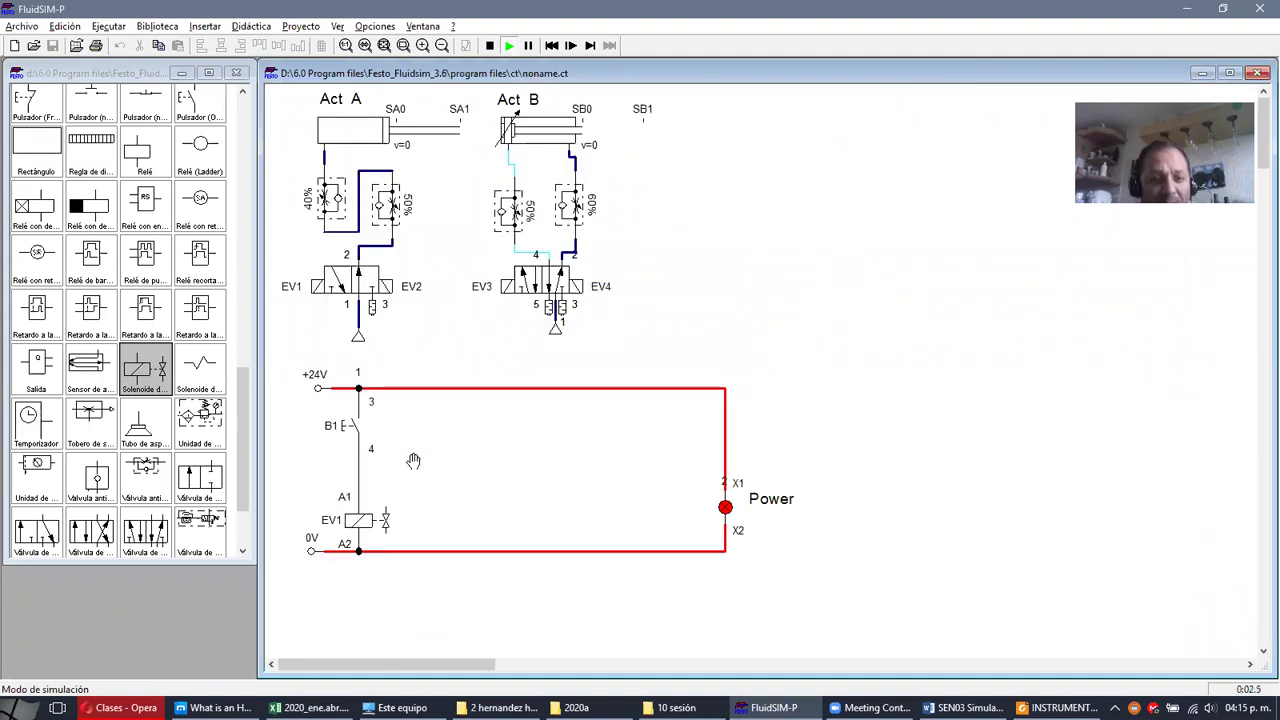
{"action": "left_click", "coordinate": [362, 407]}
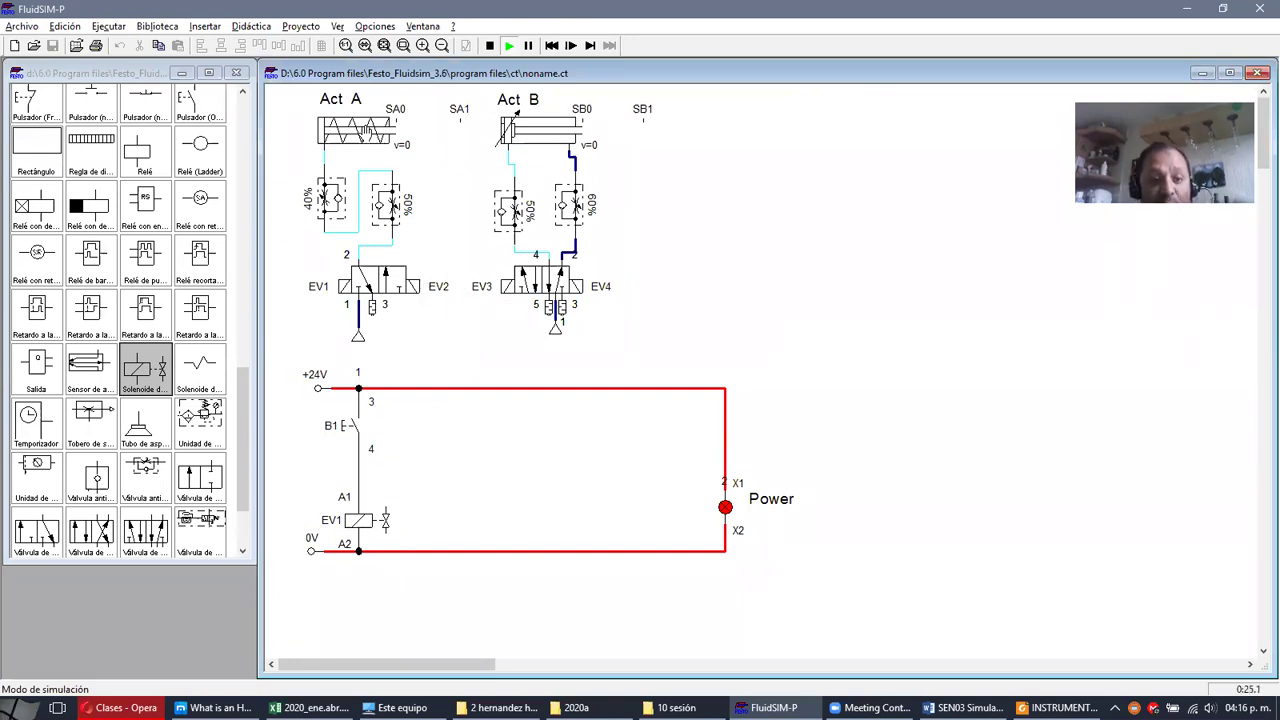
{"action": "left_click", "coordinate": [489, 45]}
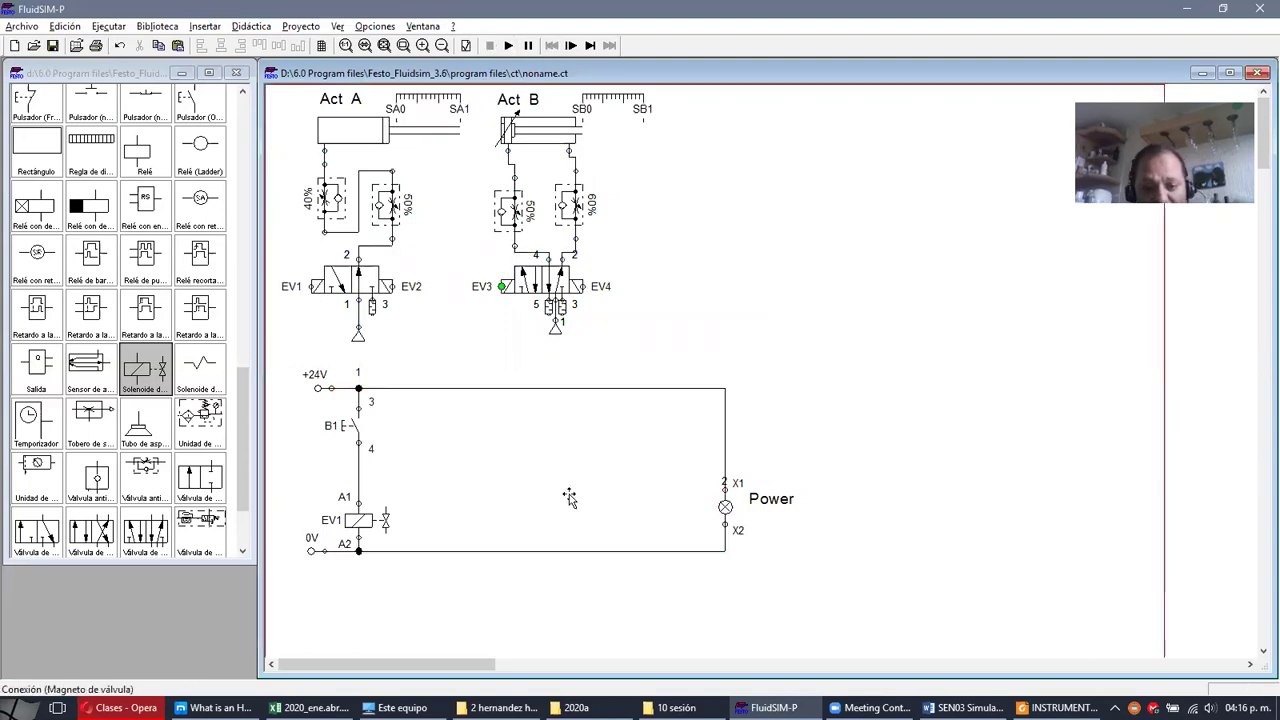
- Switch to the Word document and give actuator B's step 2 arrow in the state table the same red outline
{"action": "key", "text": "alt+Tab"}
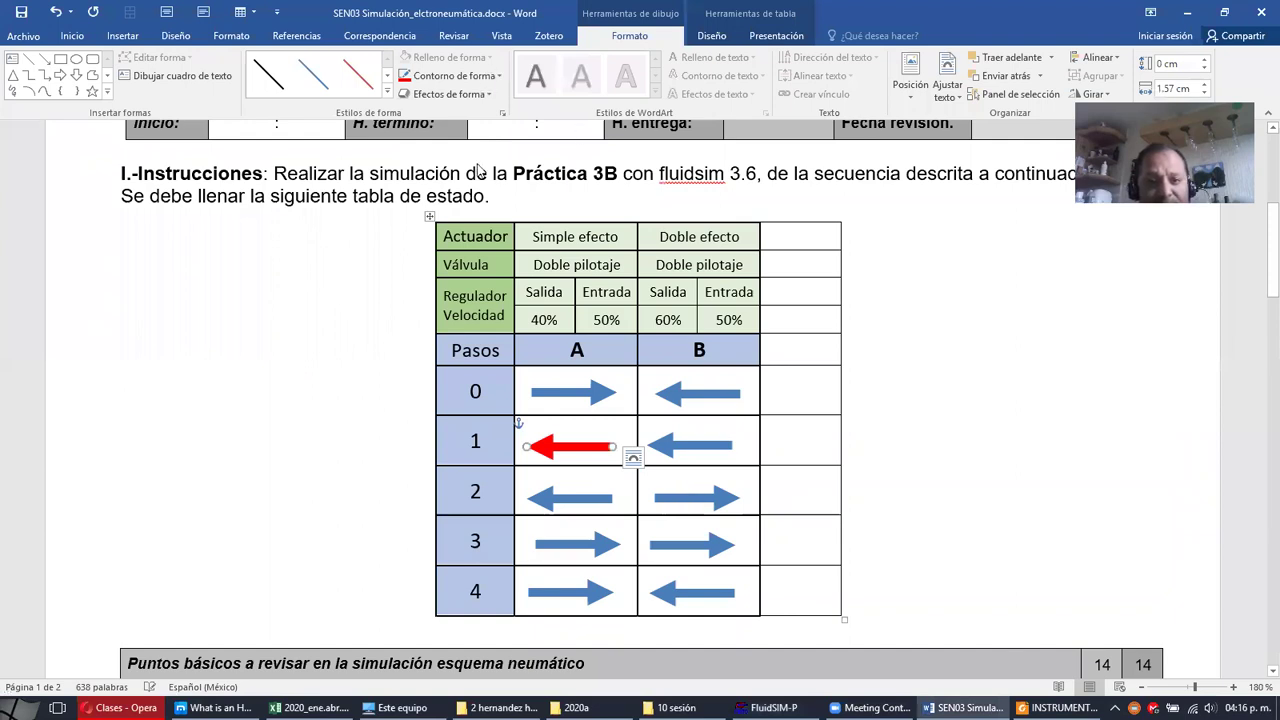
{"action": "left_click", "coordinate": [697, 497]}
{"action": "key", "text": "F4"}
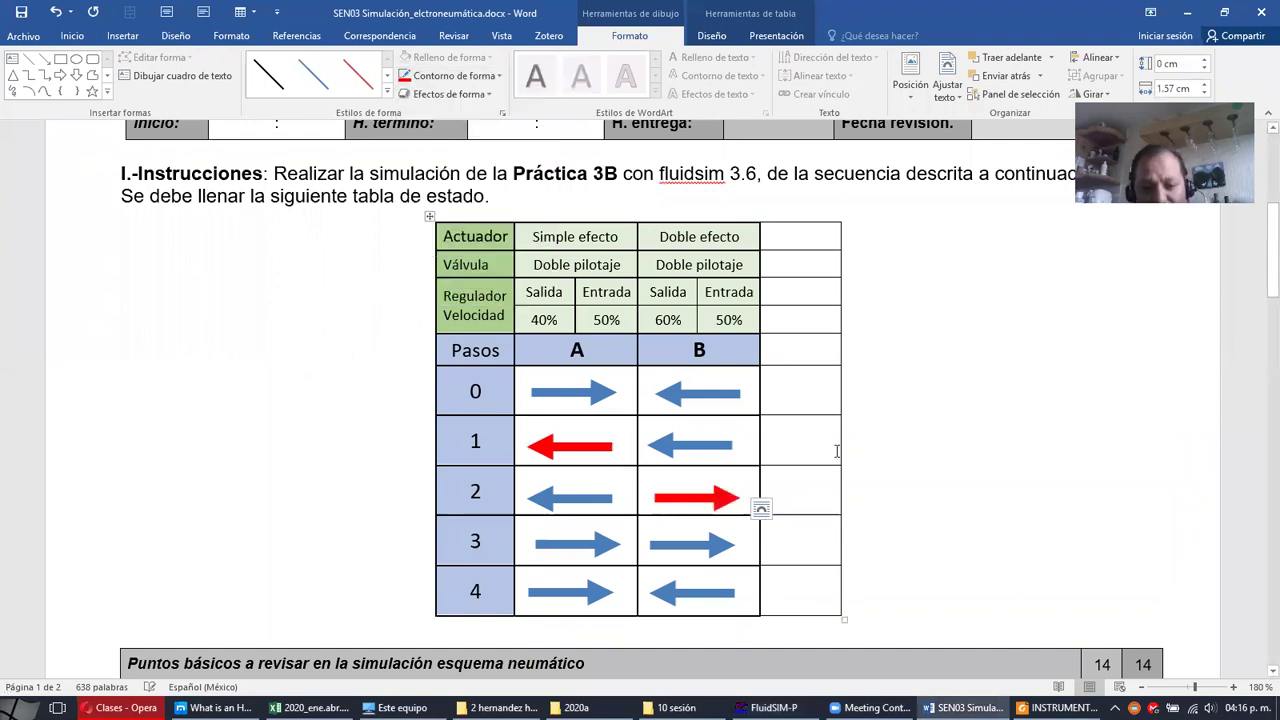
{"action": "key", "text": "Escape"}
- Switch to FluidSIM, place a copy of solenoid EV1 to its right and mark the copy as EV3
{"action": "key", "text": "alt+Tab"}
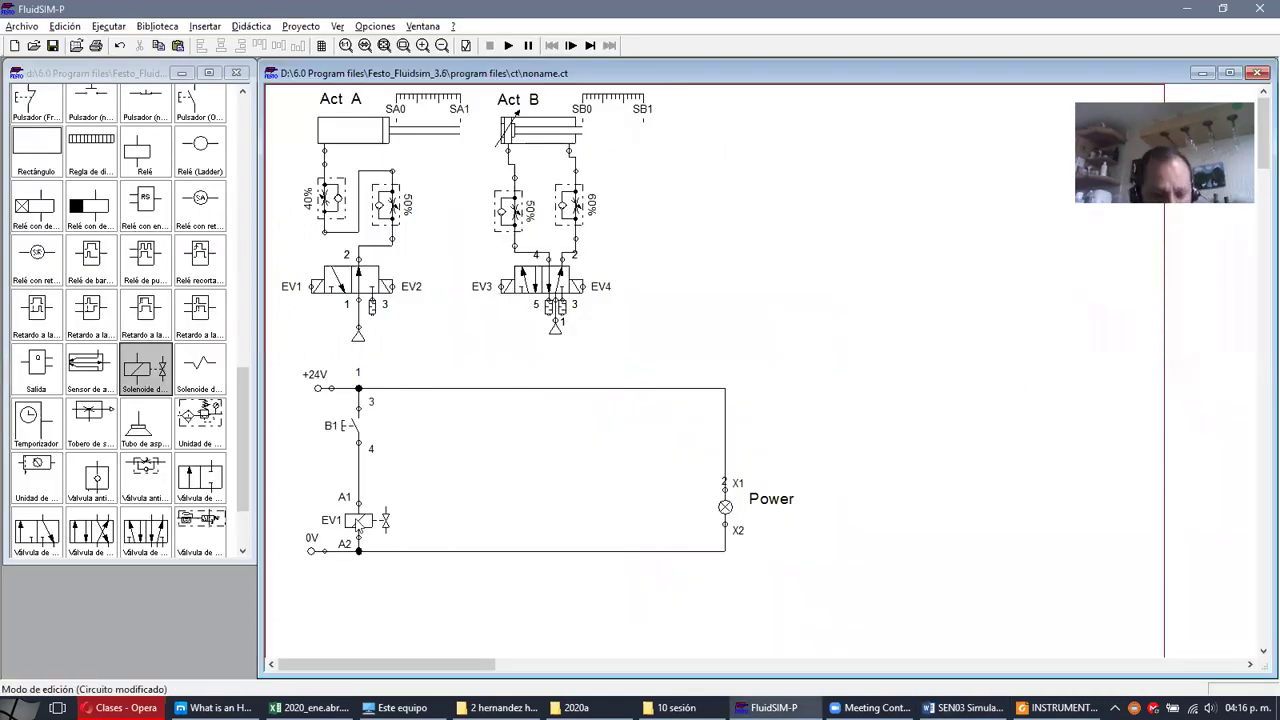
{"action": "key", "text": "ctrl+v"}
{"action": "left_click_drag", "start_coordinate": [466, 506], "coordinate": [470, 520]}
{"action": "double_click", "coordinate": [470, 520]}
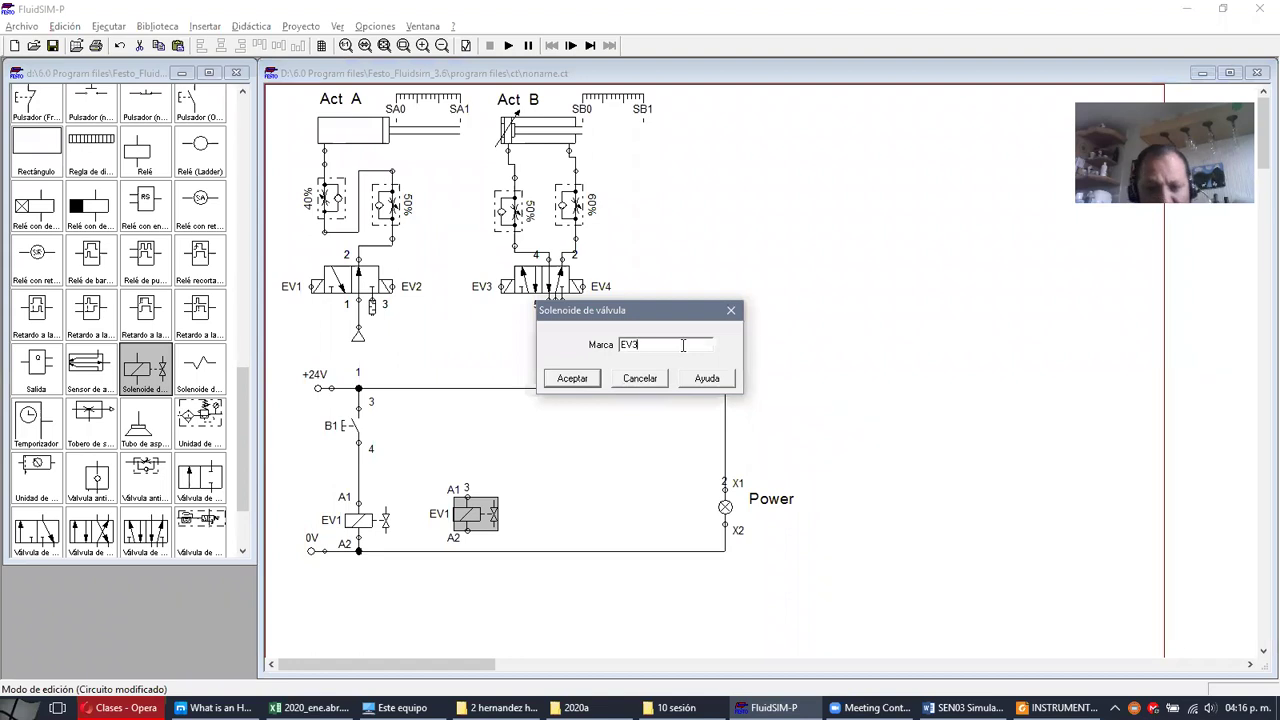
{"action": "type", "text": "EV3"}
{"action": "left_click", "coordinate": [570, 378]}
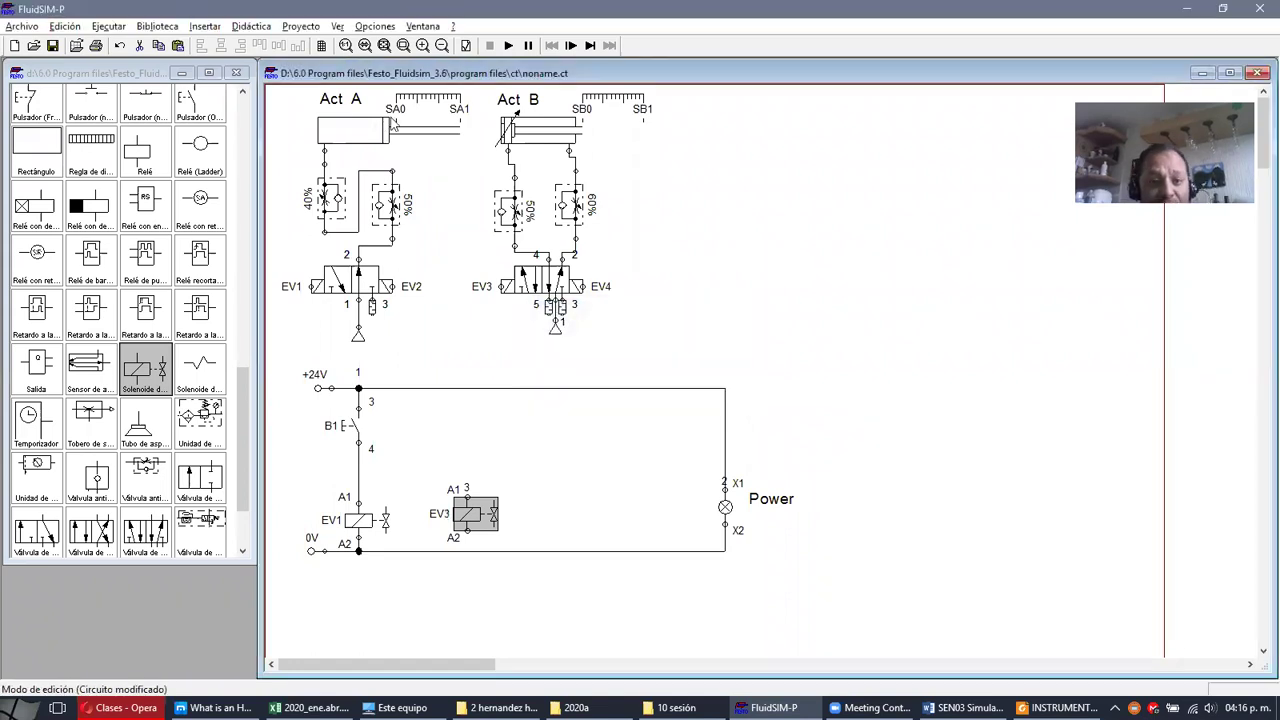
- Place an Obturador make switch from the component library vertically above solenoid EV3, below the +24V line
{"action": "left_click", "coordinate": [145, 262]}
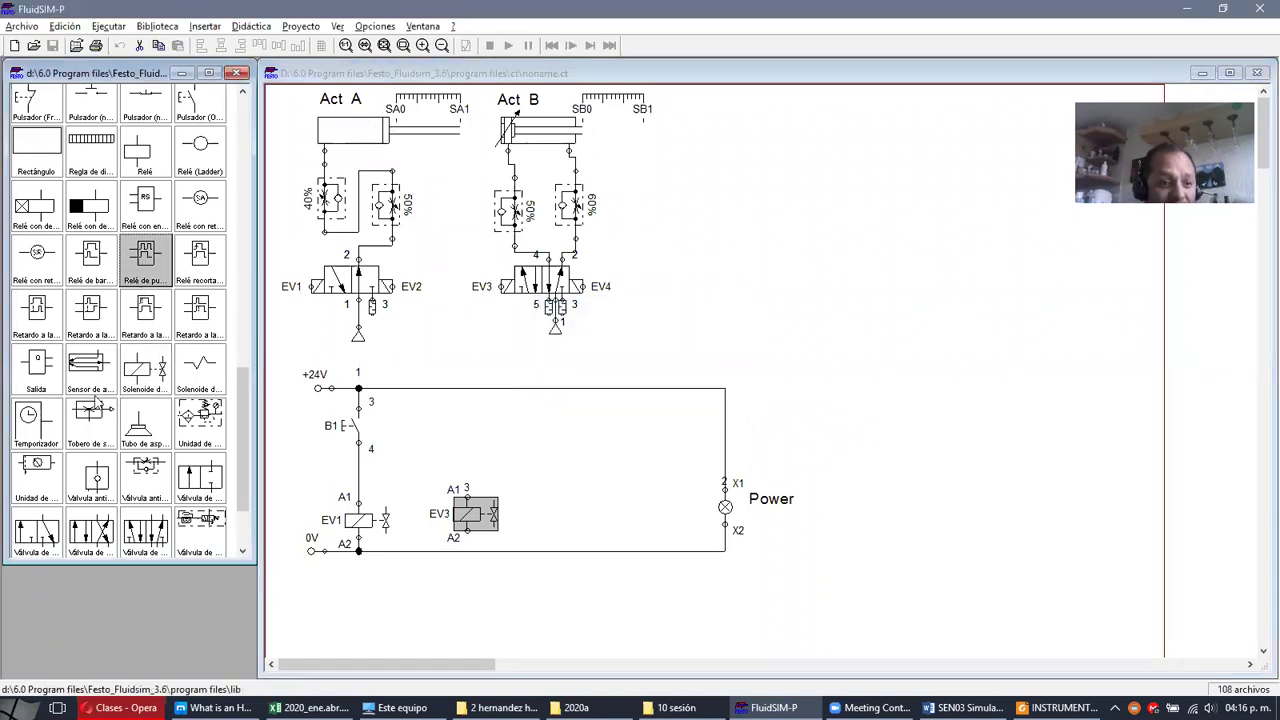
{"action": "scroll", "coordinate": [97, 393], "scroll_direction": "up", "scroll_amount": 1}
{"action": "scroll", "coordinate": [97, 393], "scroll_direction": "up", "scroll_amount": 2}
{"action": "left_click_drag", "start_coordinate": [100, 160], "coordinate": [460, 437]}
{"action": "scroll", "coordinate": [530, 477], "scroll_direction": "up", "scroll_amount": 1}
{"action": "scroll", "coordinate": [808, 500], "scroll_direction": "down", "scroll_amount": 6}
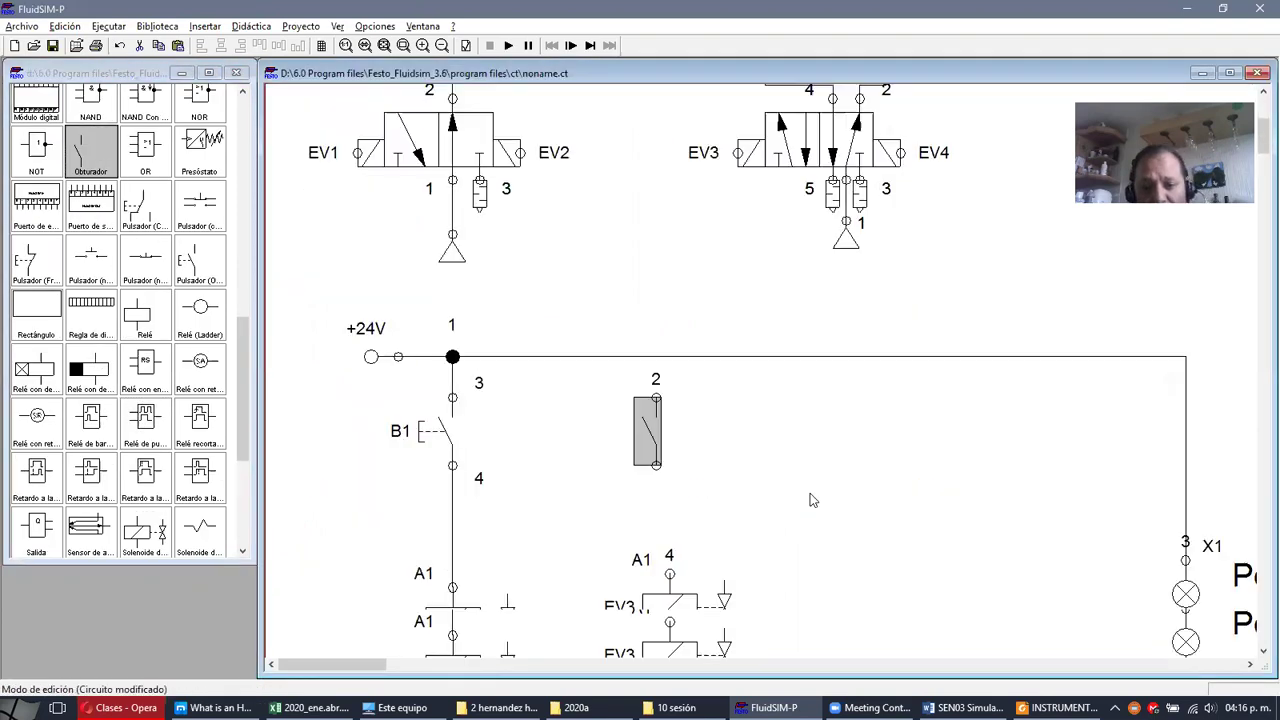
{"action": "left_click_drag", "start_coordinate": [653, 298], "coordinate": [667, 325]}
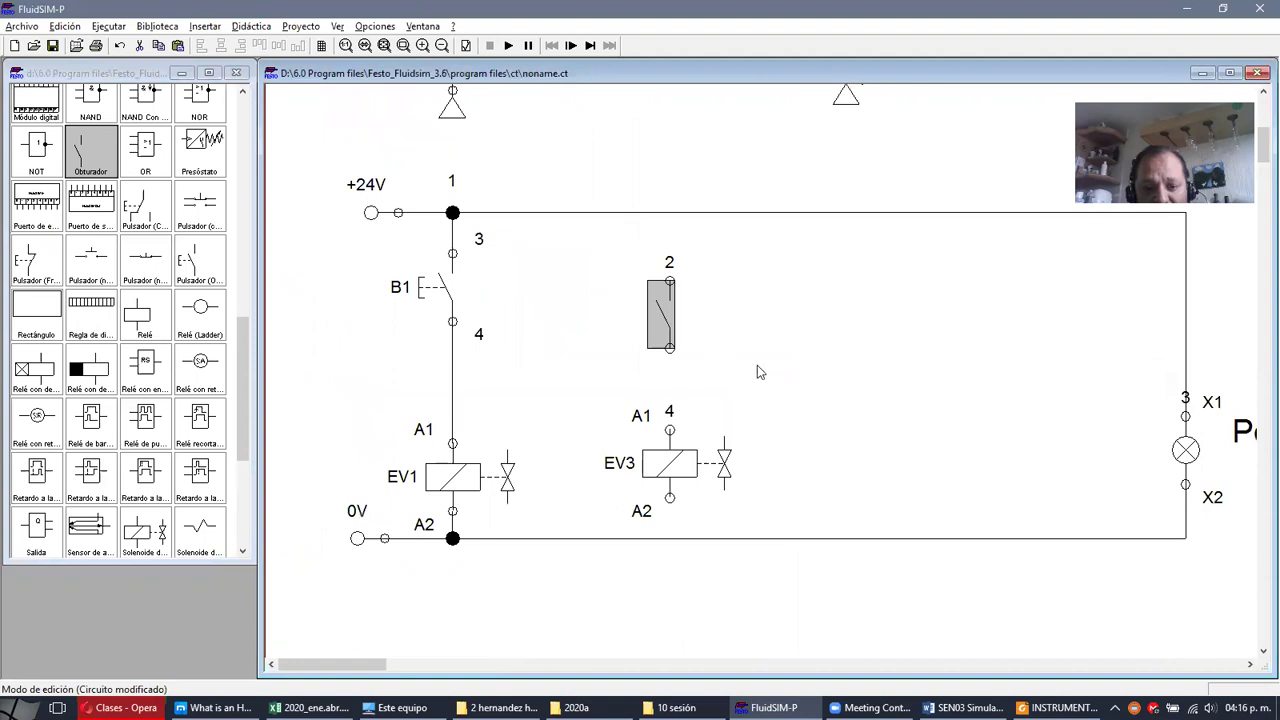
{"action": "left_click", "coordinate": [757, 372]}
- Set the make switch above EV3 to roller limit switch actuation and mark it as SA0
{"action": "double_click", "coordinate": [672, 320]}
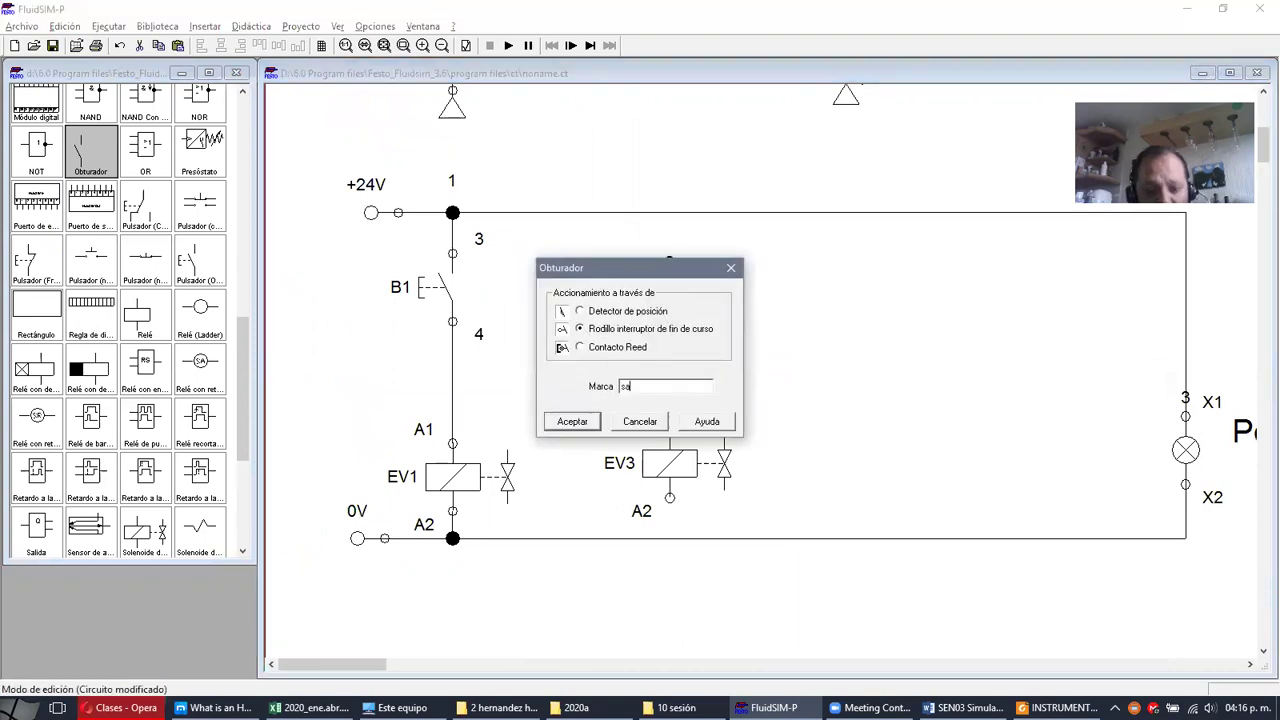
{"action": "type", "text": "sa0"}
{"action": "left_click", "coordinate": [573, 421]}
- Wire limit switch SA0 and solenoid EV3 in series between the +24V and 0V lines
{"action": "left_click_drag", "start_coordinate": [669, 497], "coordinate": [669, 538]}
{"action": "left_click_drag", "start_coordinate": [669, 430], "coordinate": [669, 348]}
{"action": "left_click_drag", "start_coordinate": [668, 281], "coordinate": [669, 213]}
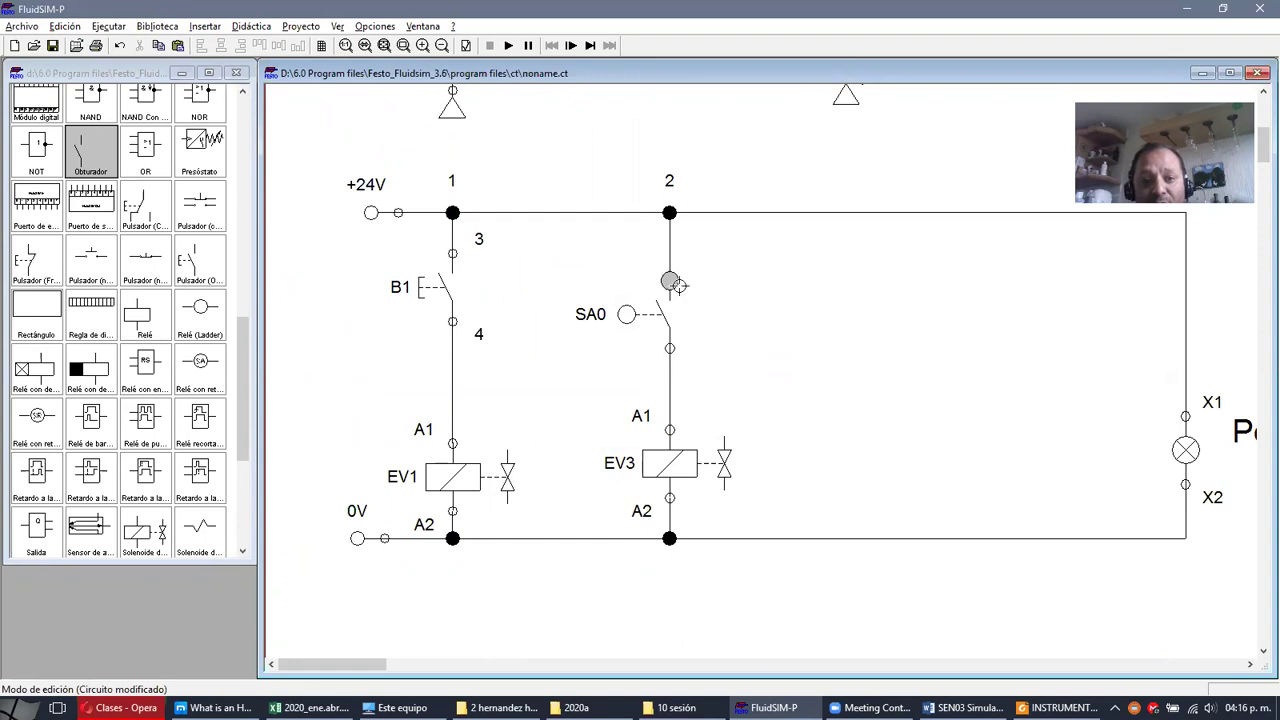
- Name limit switch SA0's upper connection 1 and its lower connection 4
{"action": "double_click", "coordinate": [669, 281]}
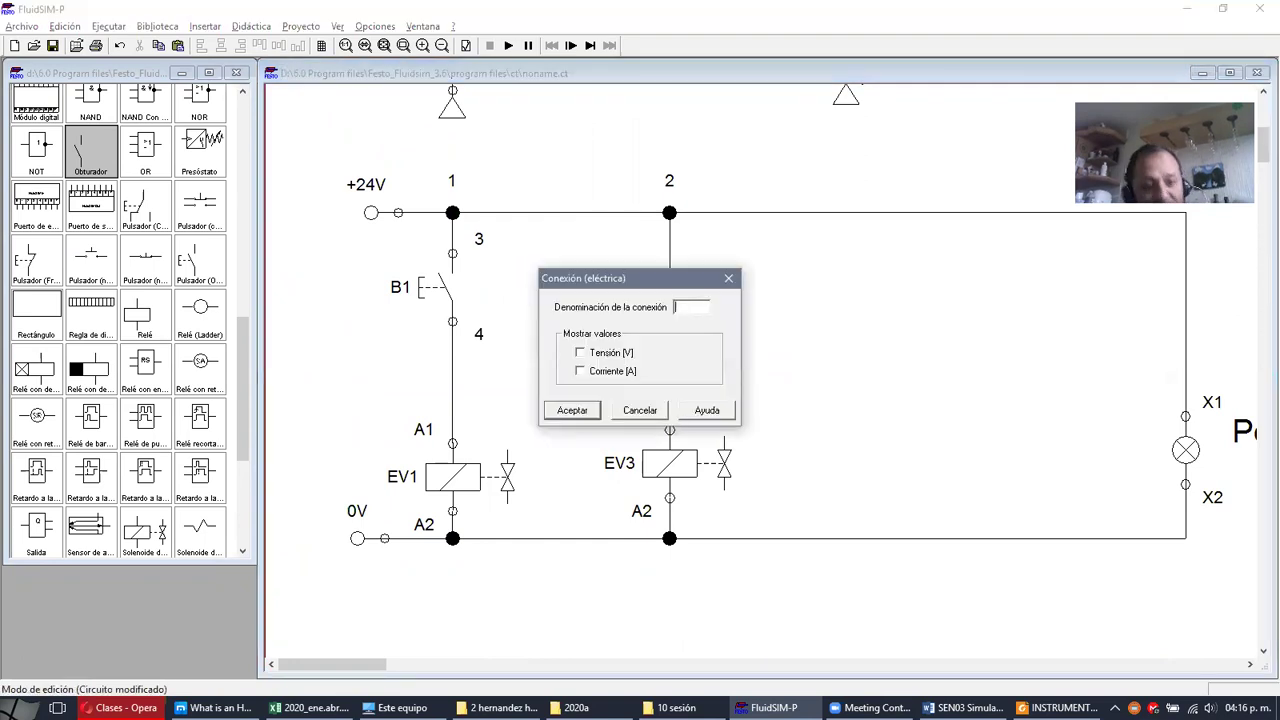
{"action": "key", "text": "Return"}
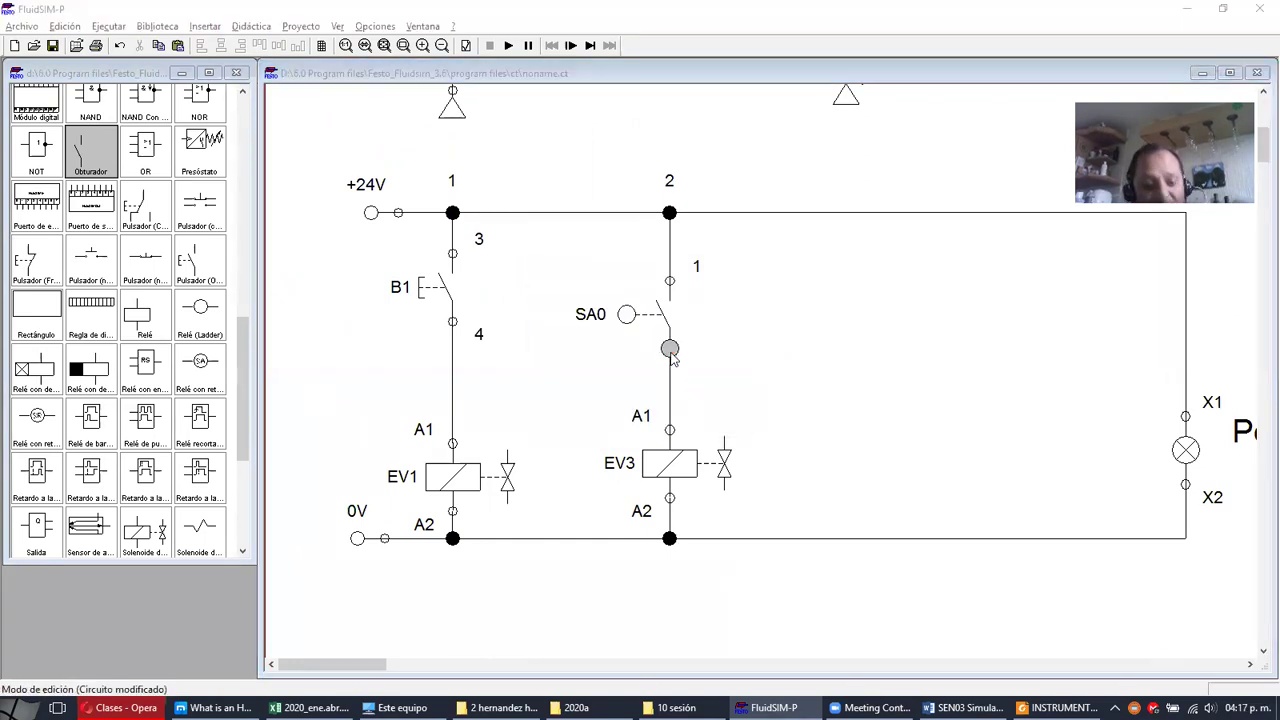
{"action": "double_click", "coordinate": [669, 349]}
{"action": "left_click", "coordinate": [590, 412]}
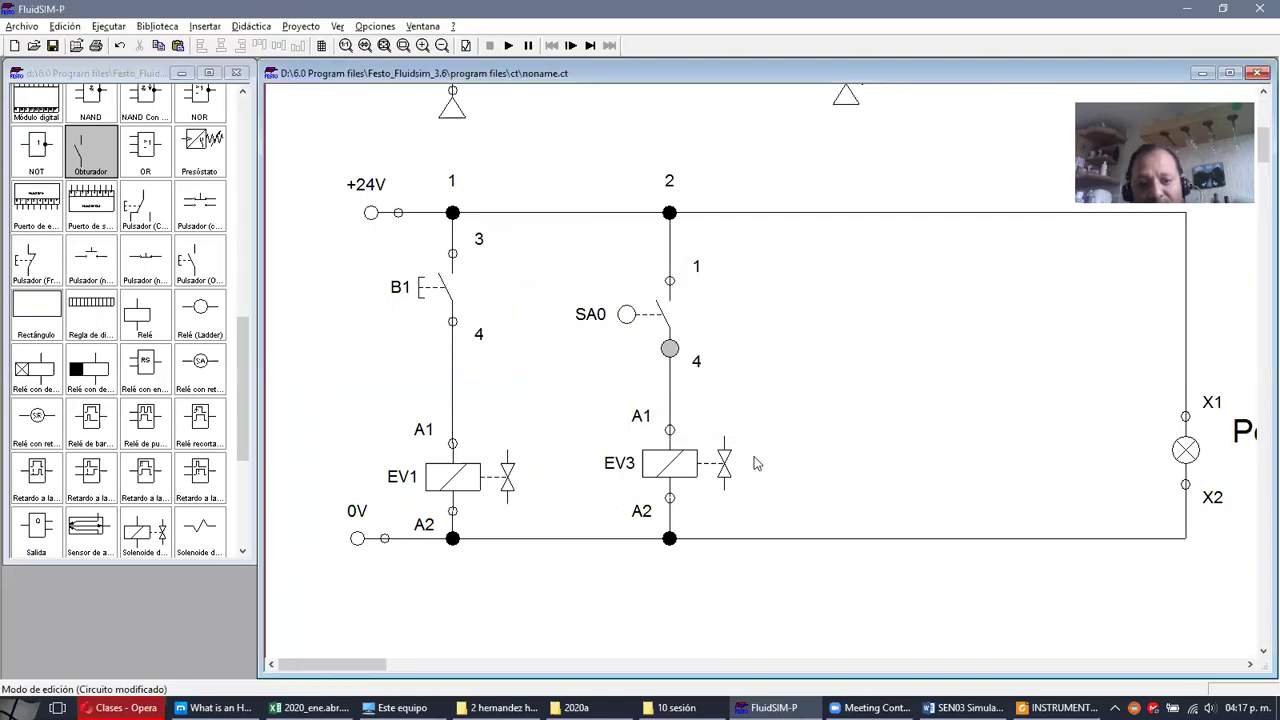
- Simulate the circuit and actuate pushbutton B1 to test the limit switch SA0 and solenoid EV3 branch
{"action": "scroll", "coordinate": [754, 458], "scroll_direction": "down", "scroll_amount": 2}
{"action": "scroll", "coordinate": [752, 456], "scroll_direction": "up", "scroll_amount": 2}
{"action": "left_click", "coordinate": [508, 46]}
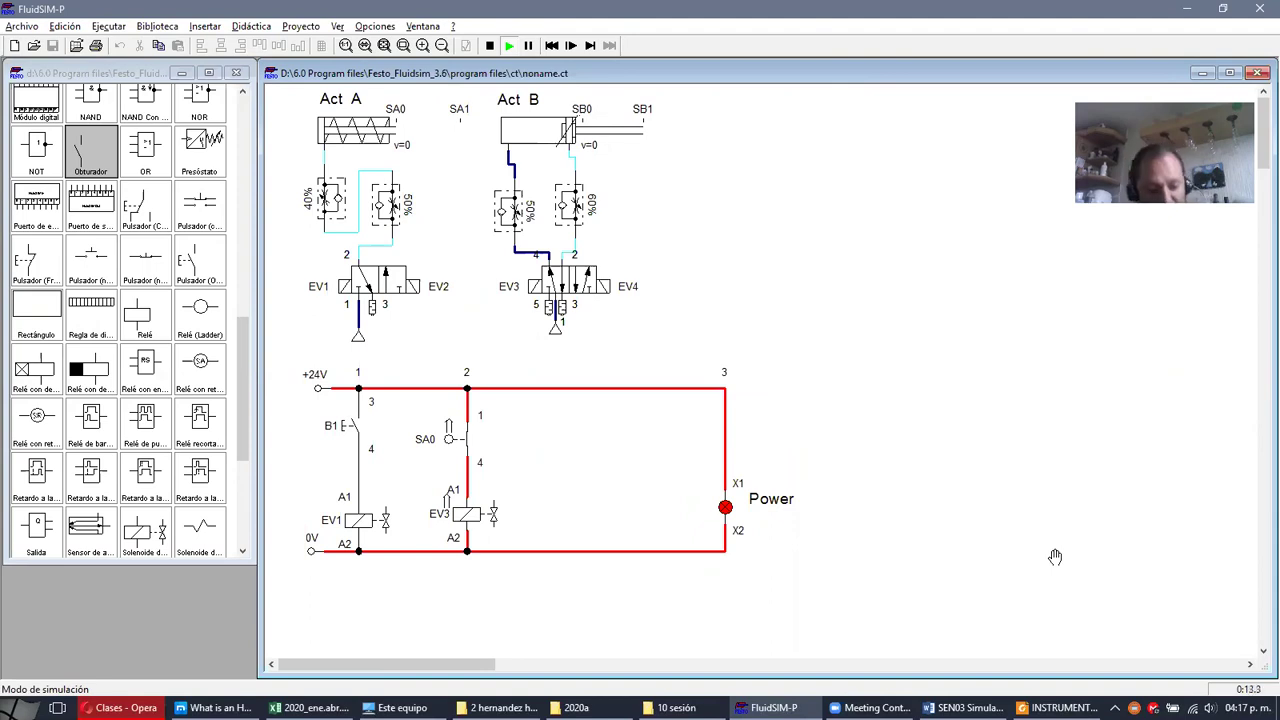
- Switch to the Word document and give actuator A's step 3 arrow in the state table a red outline
{"action": "key", "text": "alt+Tab"}
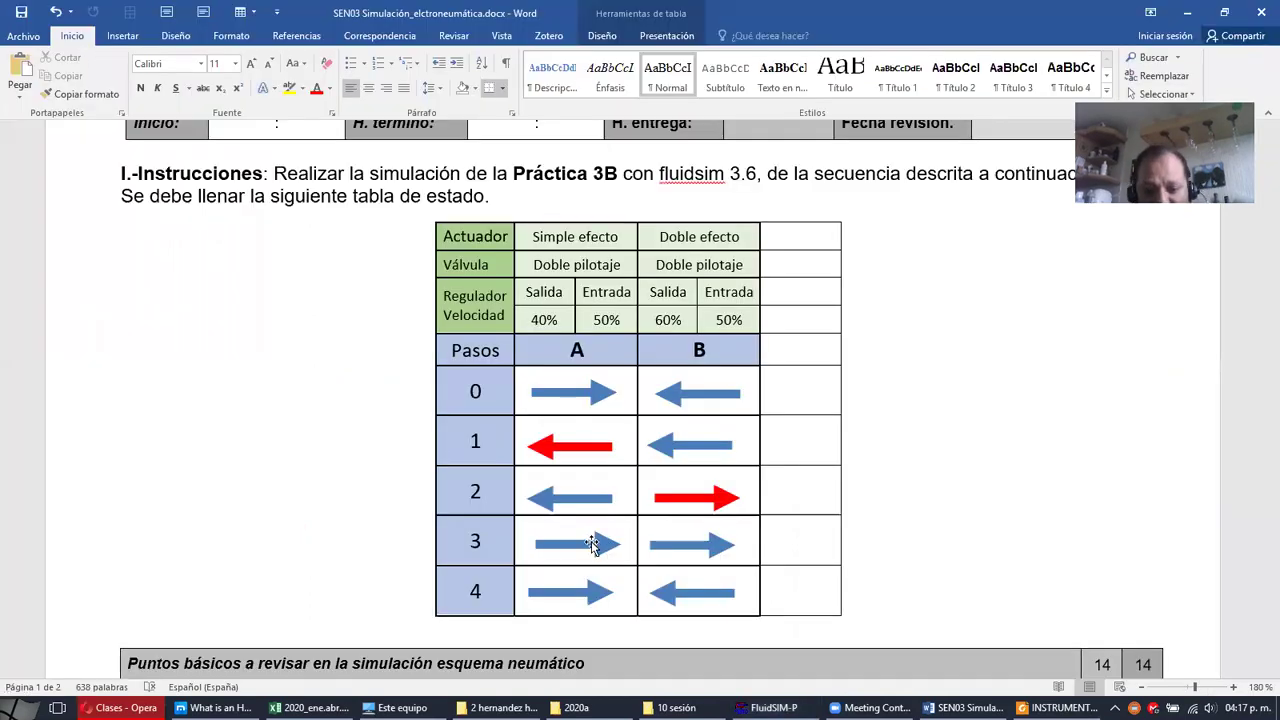
{"action": "left_click", "coordinate": [590, 545]}
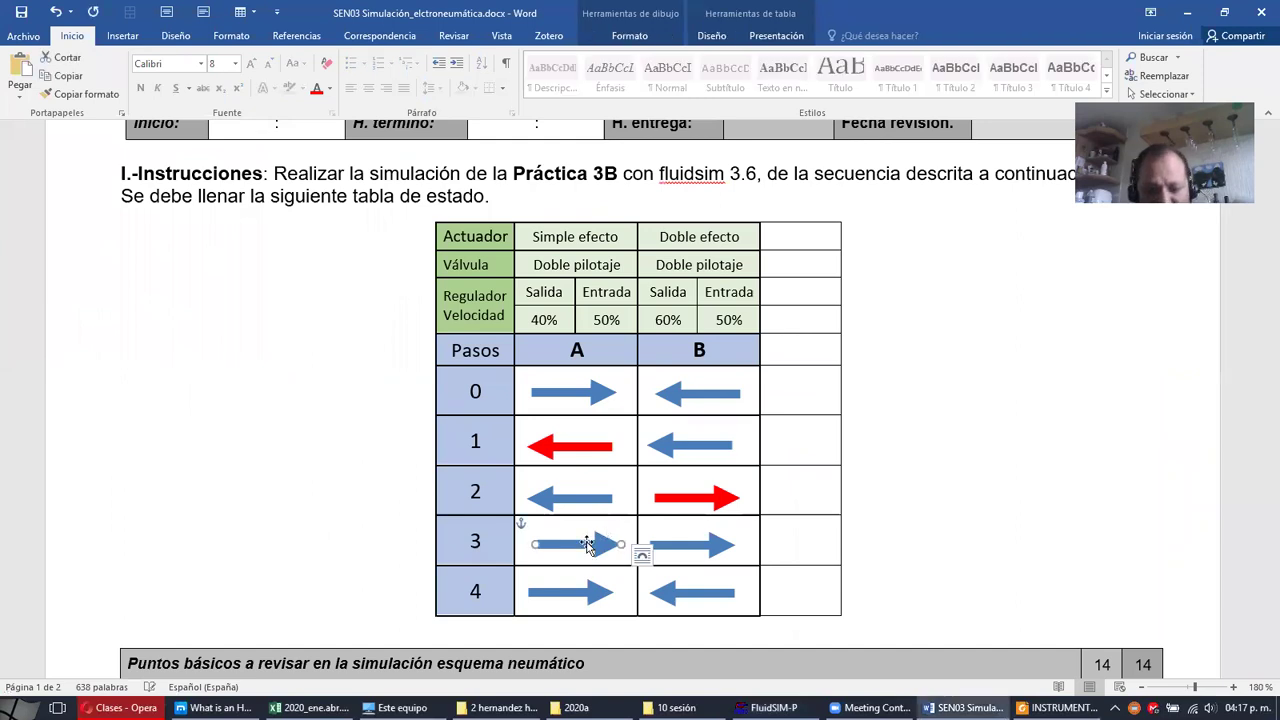
{"action": "double_click", "coordinate": [590, 545]}
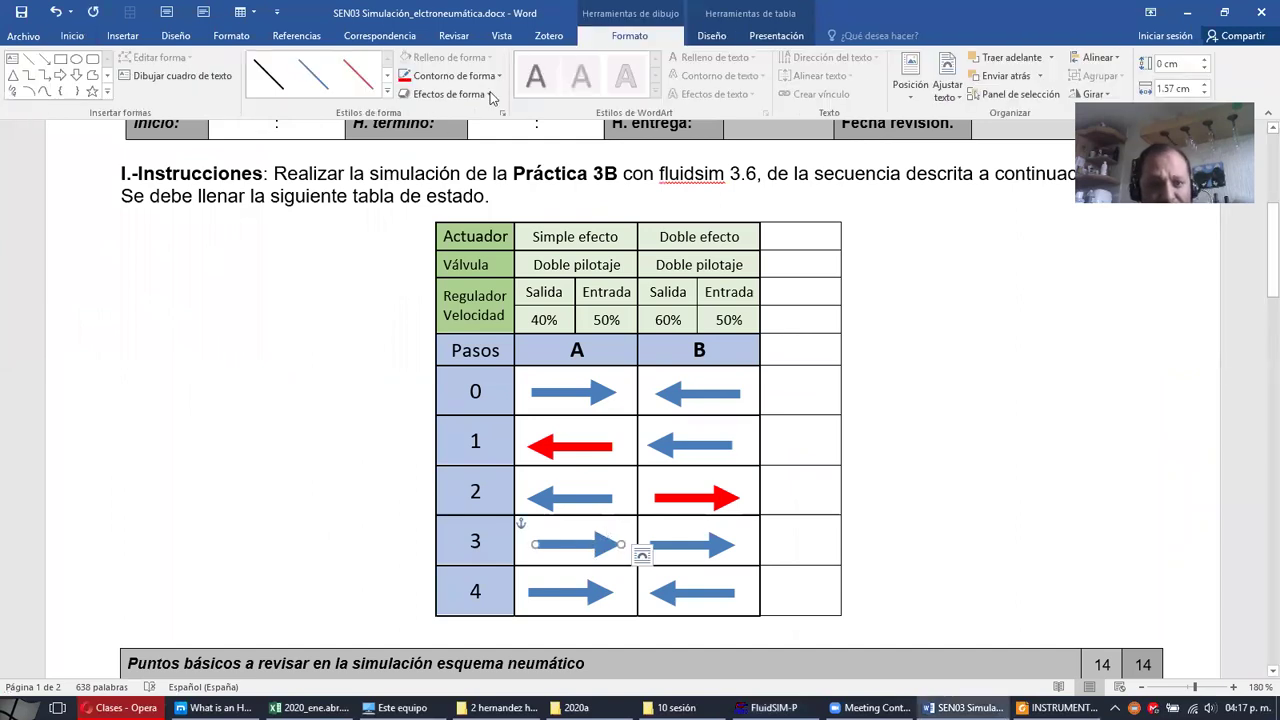
{"action": "left_click", "coordinate": [455, 76]}
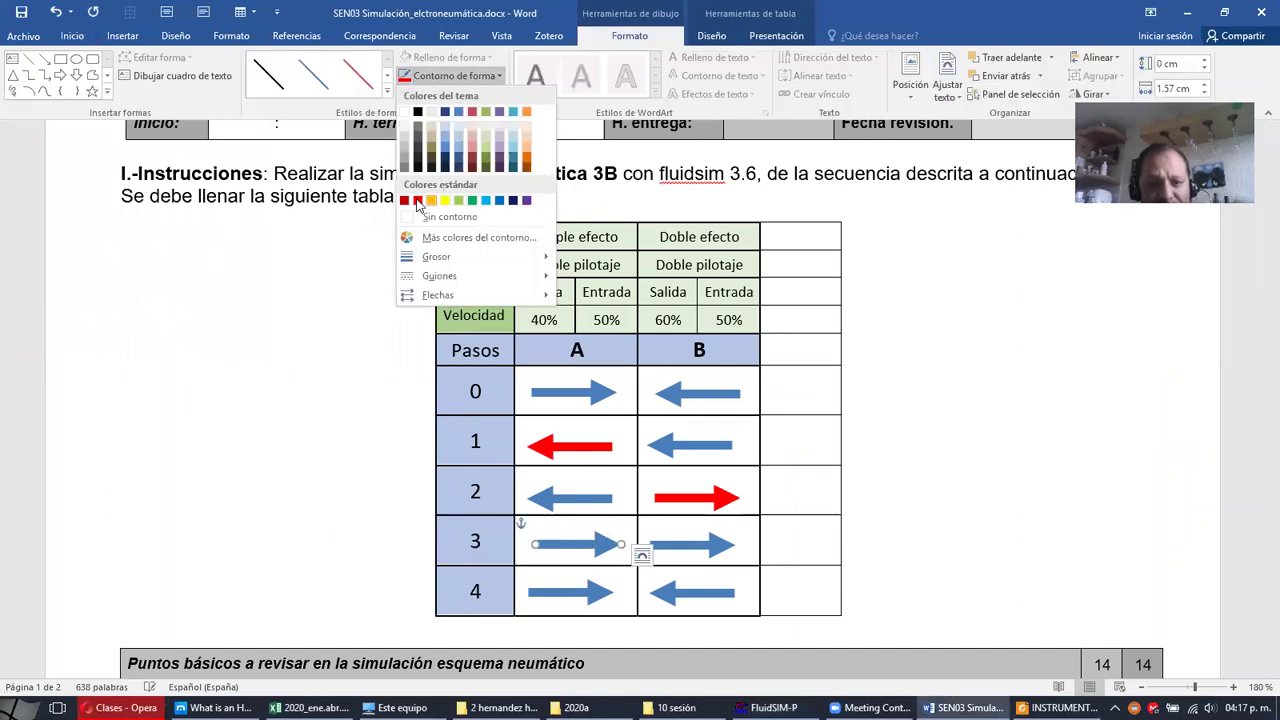
{"action": "left_click", "coordinate": [418, 203]}
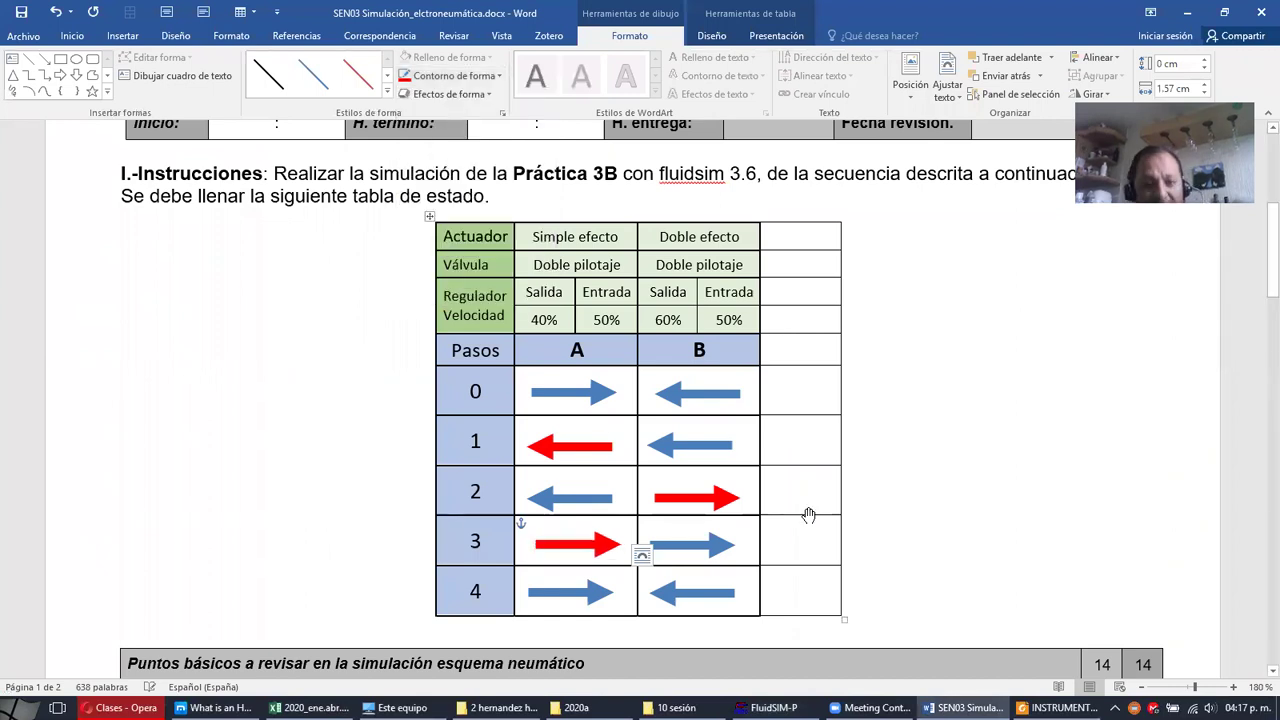
- Switch back to FluidSIM, stop the simulation and place a copy of the SA0 and EV3 branch between the original and the Power lamp
{"action": "key", "text": "alt+Tab"}
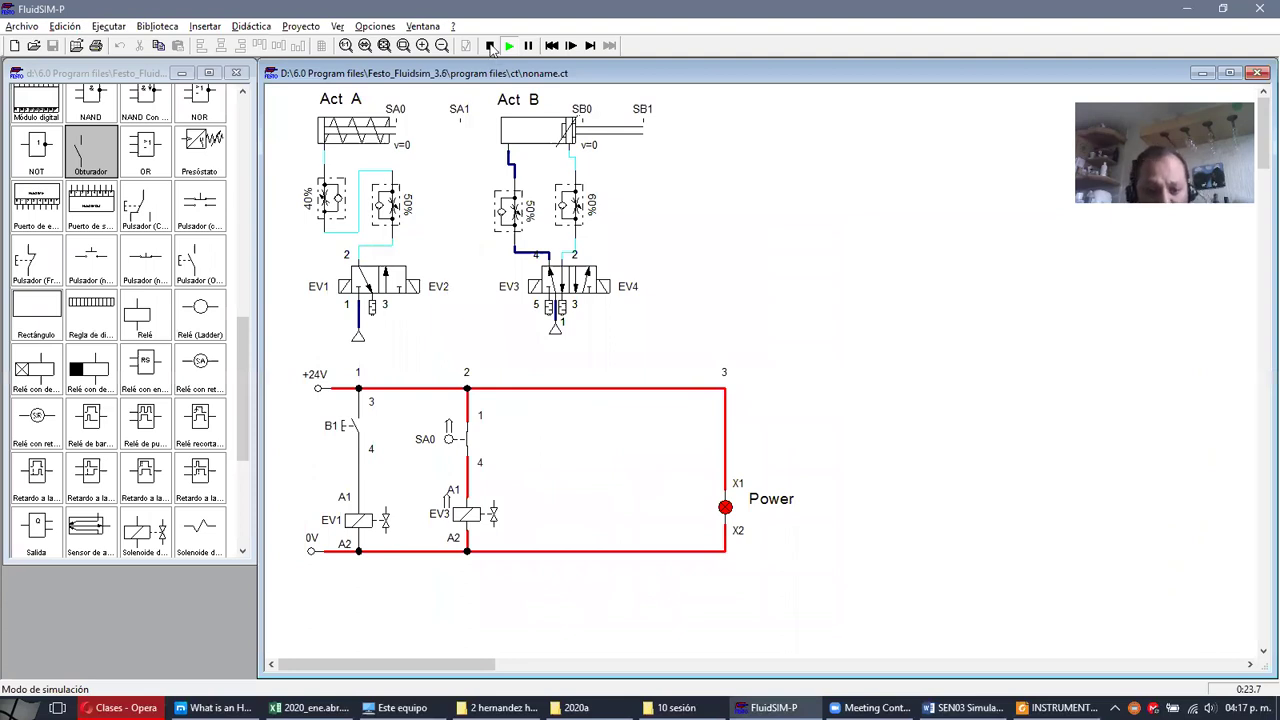
{"action": "key", "text": "F5"}
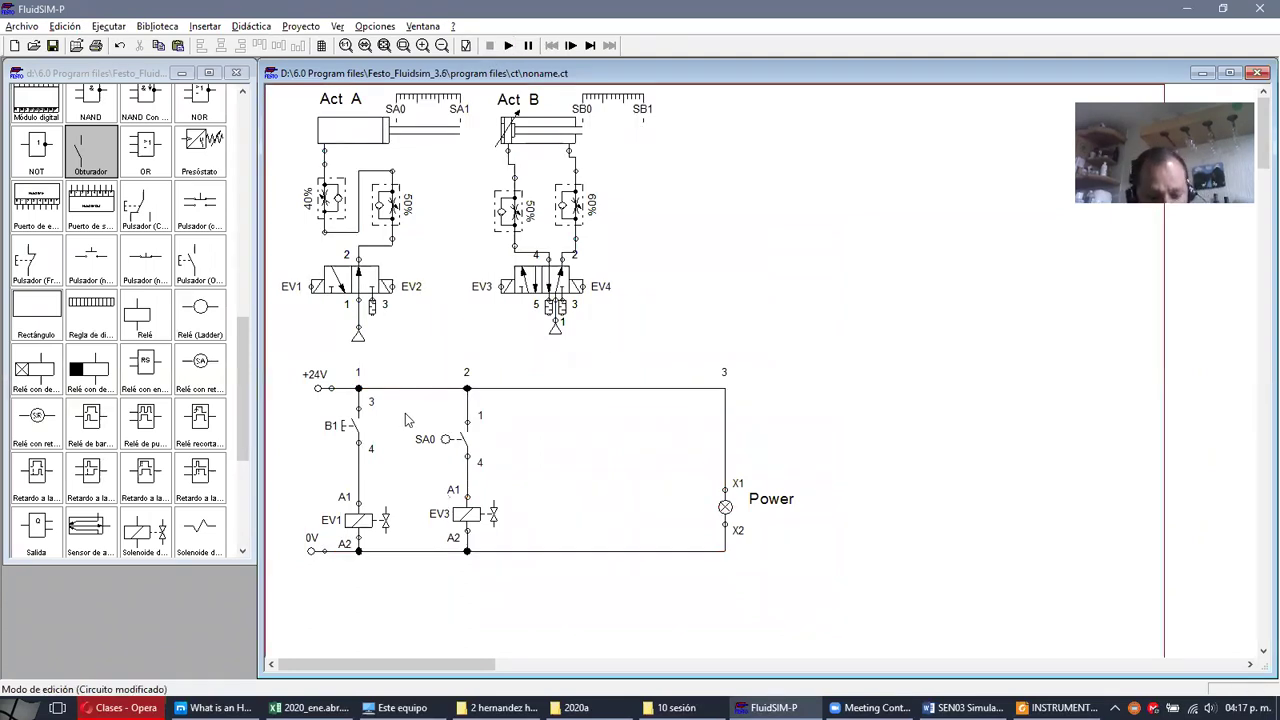
{"action": "left_click_drag", "start_coordinate": [406, 414], "coordinate": [628, 522]}
{"action": "key", "text": "ctrl+c"}
{"action": "key", "text": "ctrl+v"}
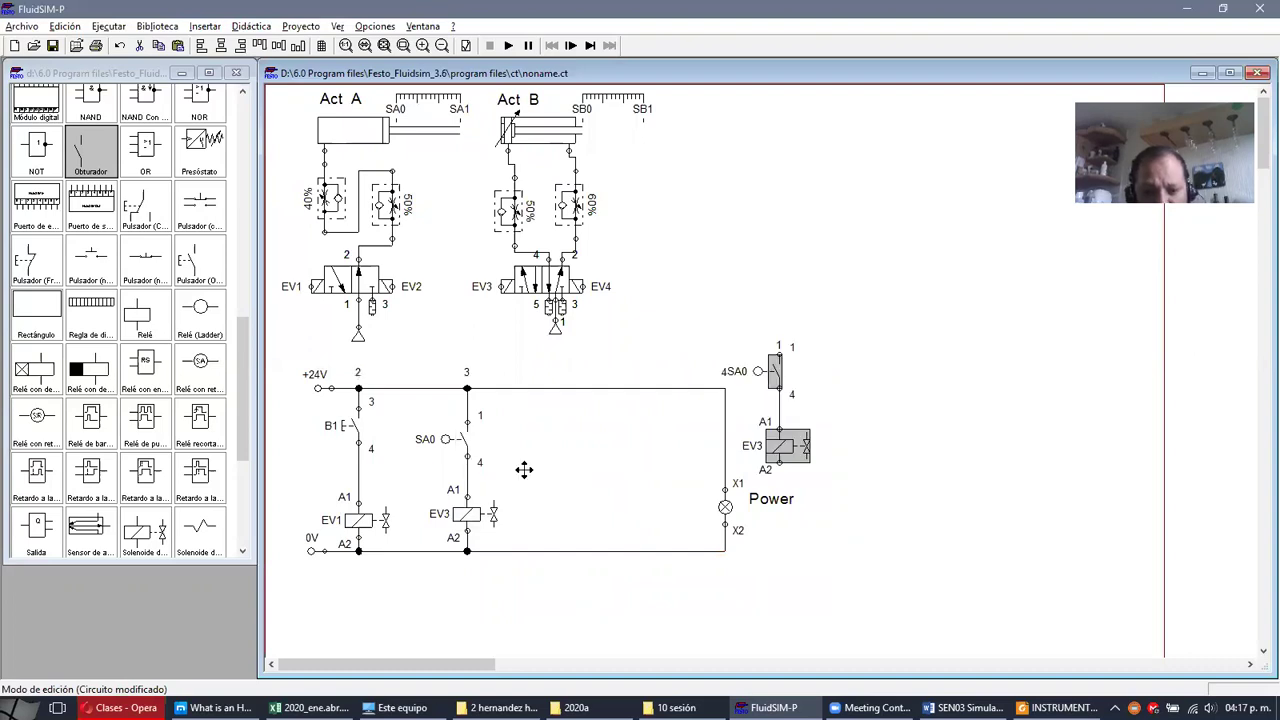
{"action": "left_click_drag", "start_coordinate": [524, 469], "coordinate": [526, 436]}
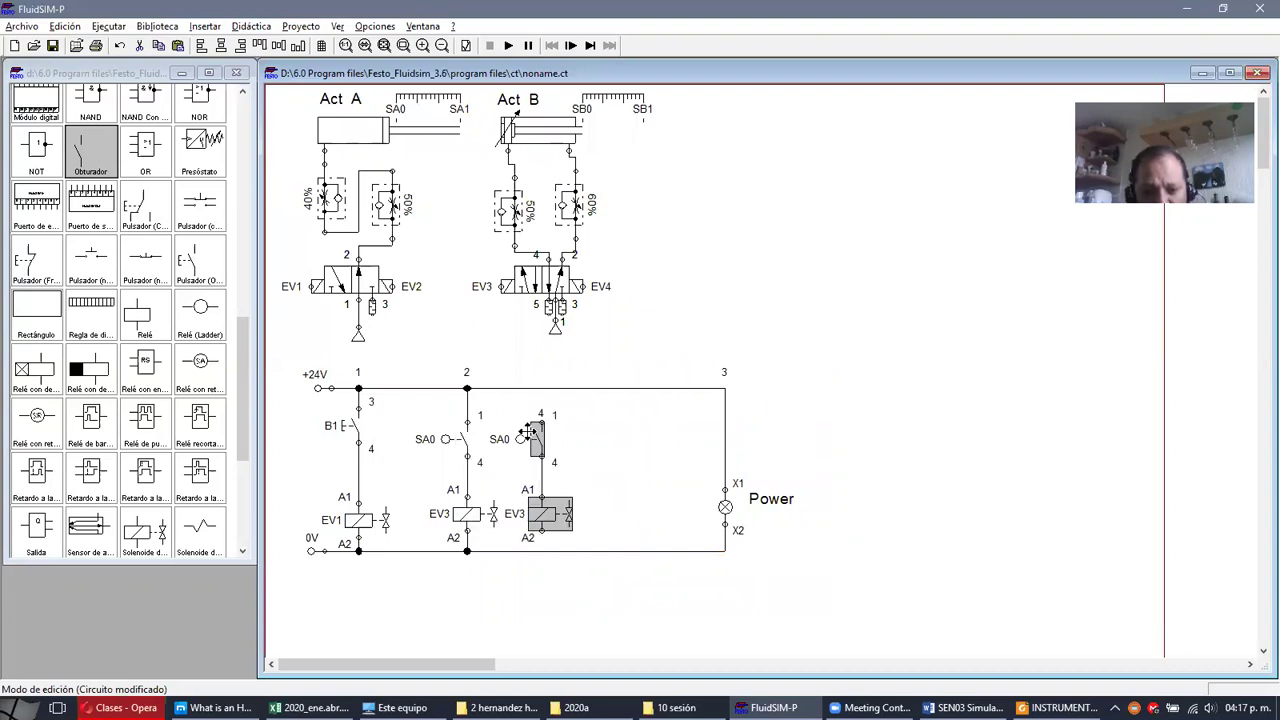
- Name the copied limit switch SB1 and connect its upper terminal to the +24V line
{"action": "double_click", "coordinate": [783, 540]}
{"action": "scroll", "coordinate": [877, 545], "scroll_direction": "down", "scroll_amount": 3}
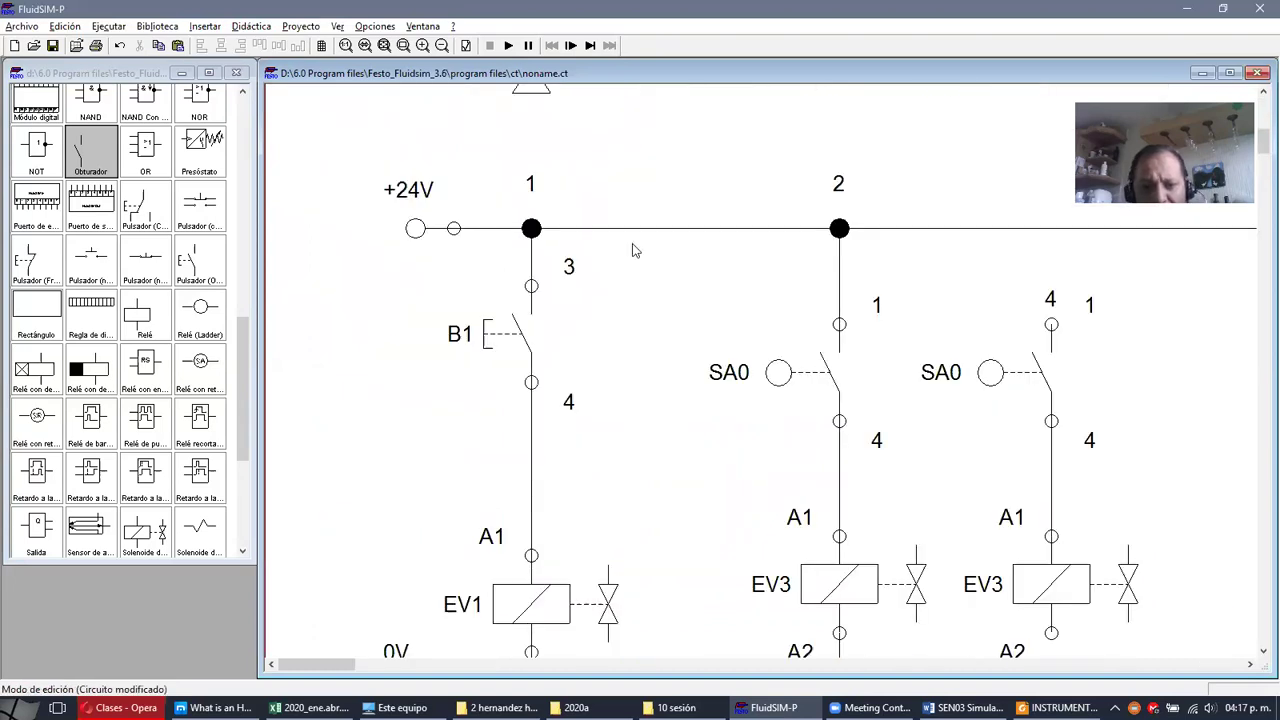
{"action": "key", "text": "ctrl+minus"}
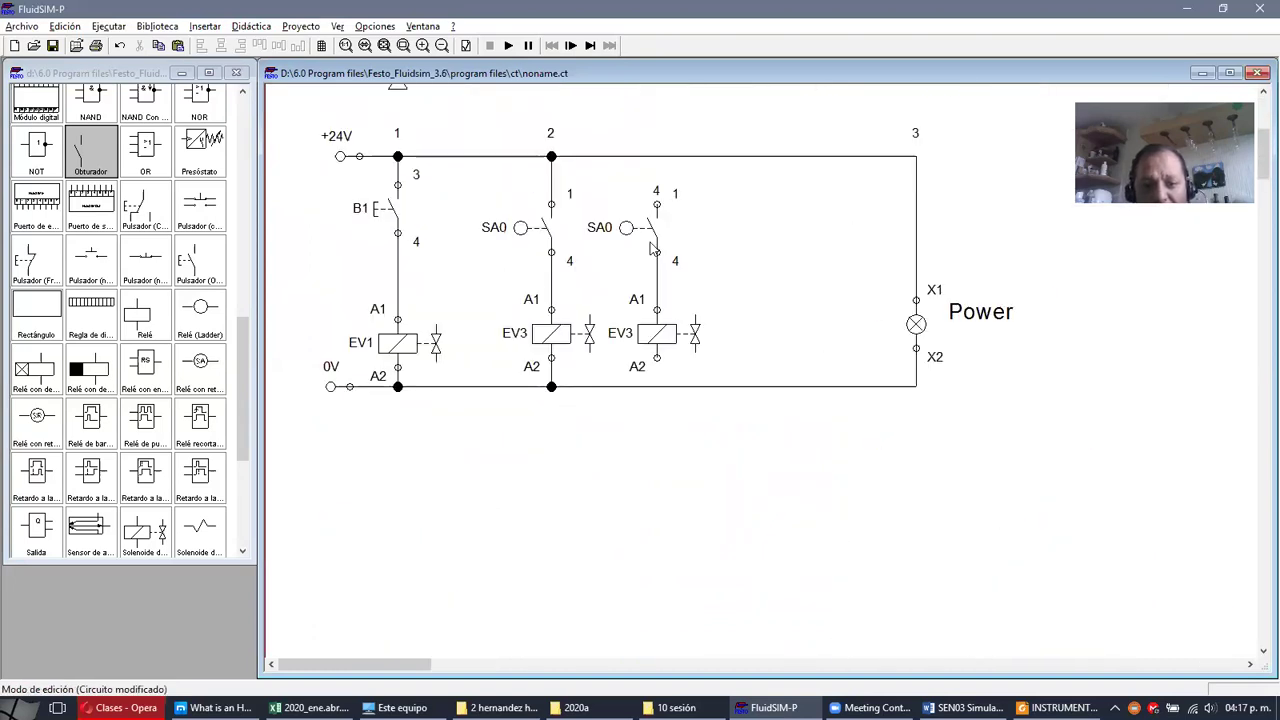
{"action": "double_click", "coordinate": [651, 248]}
{"action": "key", "text": "BackSpace"}
{"action": "key", "text": "BackSpace"}
{"action": "type", "text": "B1"}
{"action": "left_click", "coordinate": [590, 422]}
{"action": "left_click_drag", "start_coordinate": [651, 199], "coordinate": [657, 156]}
- Name the solenoid below SB1 EV2 and connect its lower terminal to the 0V line
{"action": "scroll", "coordinate": [703, 353], "scroll_direction": "up", "scroll_amount": 5}
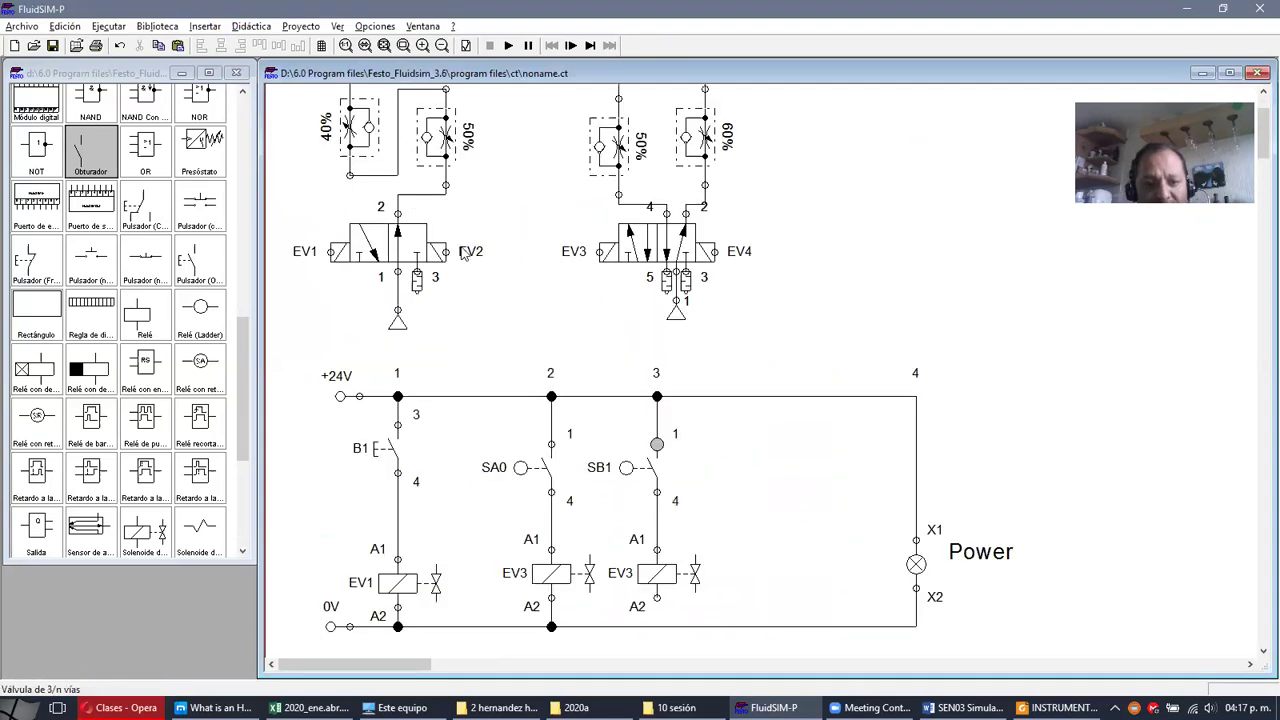
{"action": "scroll", "coordinate": [590, 438], "scroll_direction": "down", "scroll_amount": 4}
{"action": "left_click", "coordinate": [650, 390]}
{"action": "double_click", "coordinate": [651, 388]}
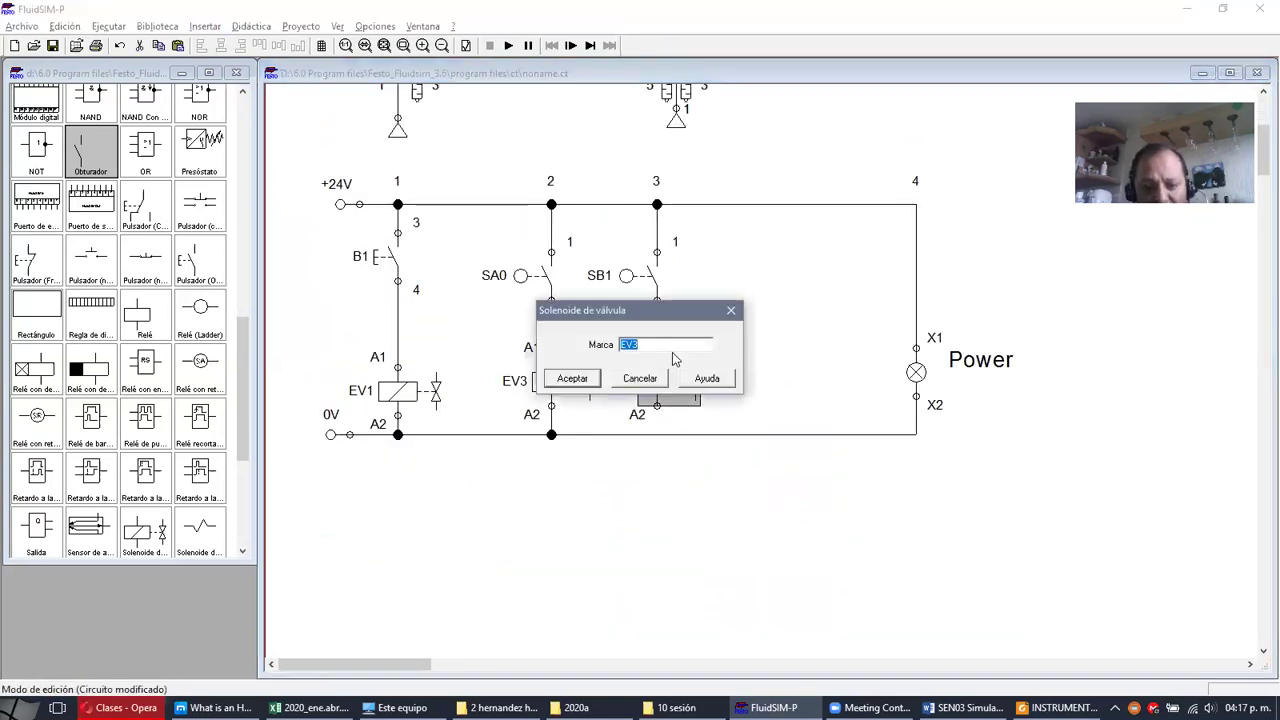
{"action": "left_click", "coordinate": [673, 343]}
{"action": "type", "text": "2"}
{"action": "left_click", "coordinate": [590, 380]}
{"action": "left_click", "coordinate": [700, 434]}
{"action": "left_click_drag", "start_coordinate": [656, 405], "coordinate": [658, 436]}
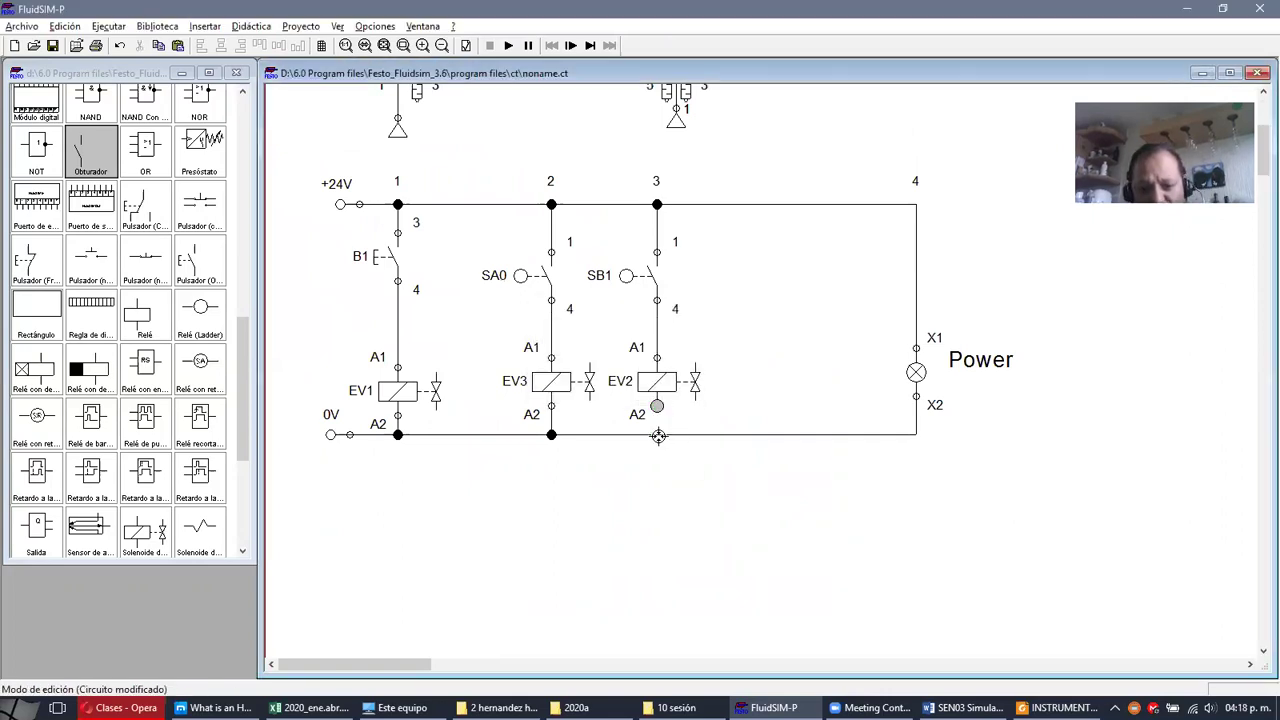
- Shift the whole SB1 and EV2 branch slightly away from the SA0 branch, toward the Power lamp
{"action": "scroll", "coordinate": [762, 543], "scroll_direction": "up", "scroll_amount": 2}
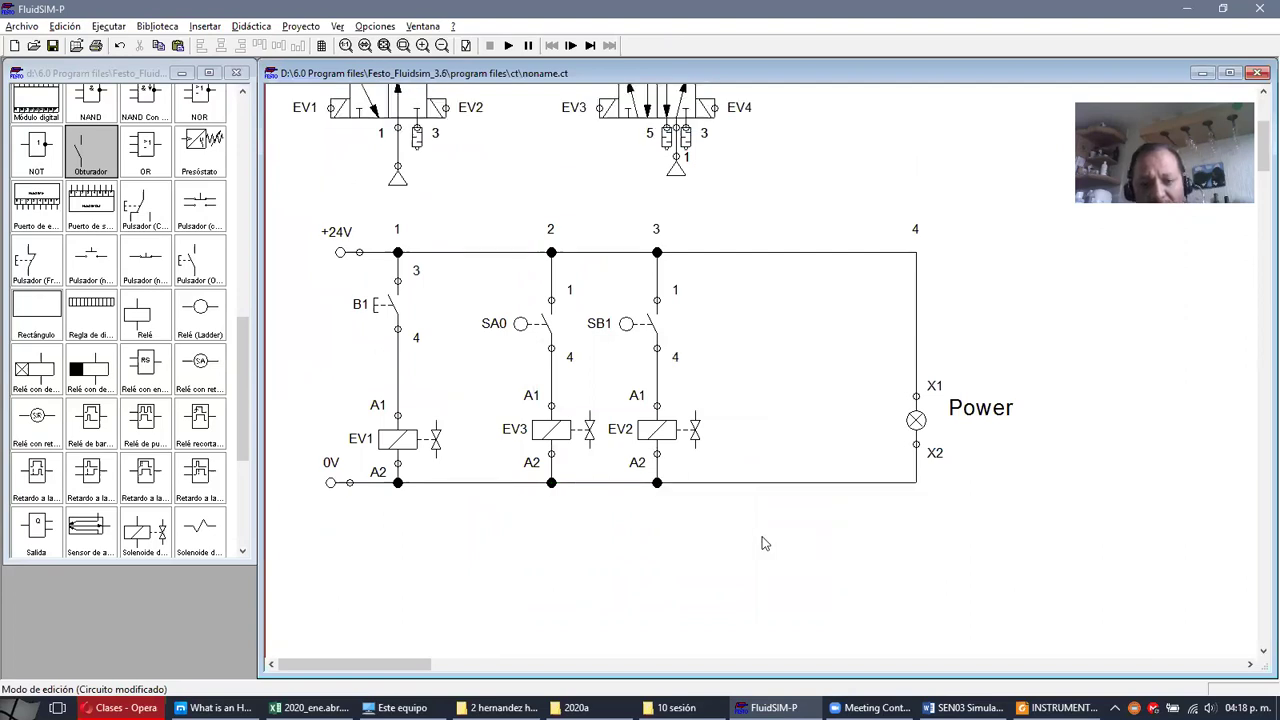
{"action": "left_click_drag", "start_coordinate": [730, 532], "coordinate": [620, 232]}
{"action": "key", "text": "Right"}
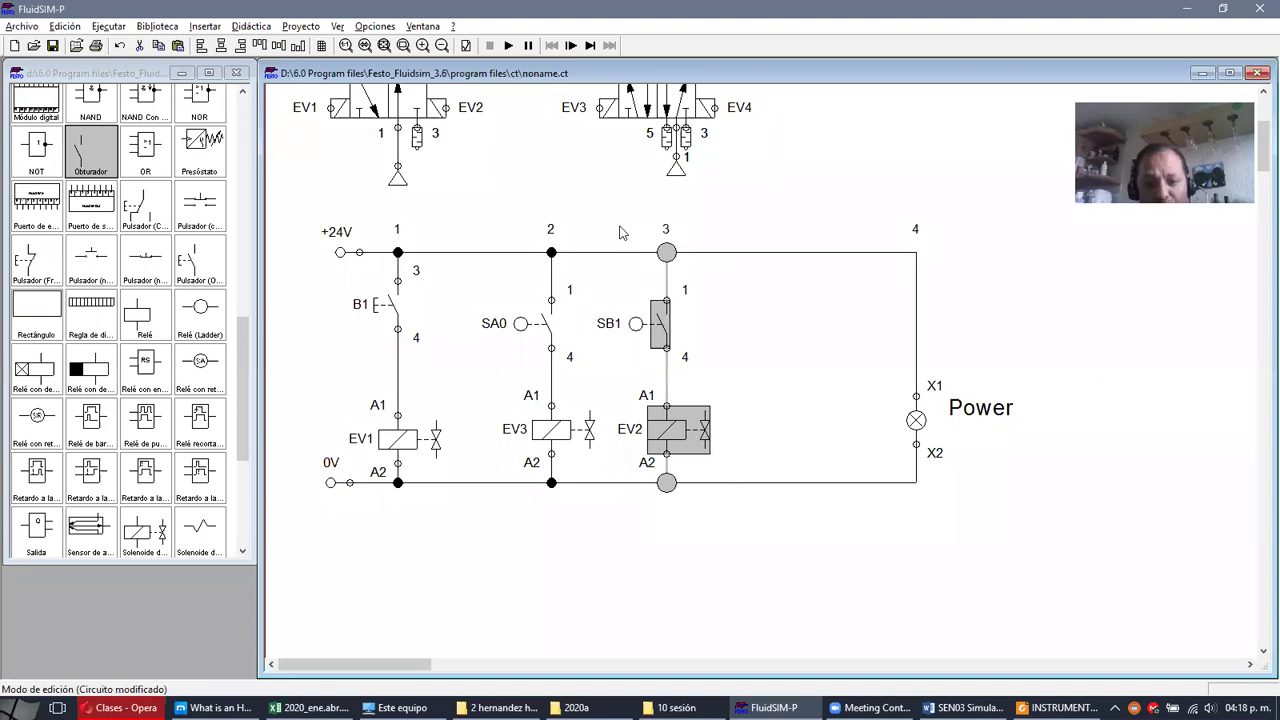
{"action": "key", "text": "Right"}
{"action": "left_click", "coordinate": [736, 504]}
- Simulate the circuit and actuate pushbutton B1 to test the limit switch SB1 and solenoid EV2 branch
{"action": "scroll", "coordinate": [736, 504], "scroll_direction": "up", "scroll_amount": 4}
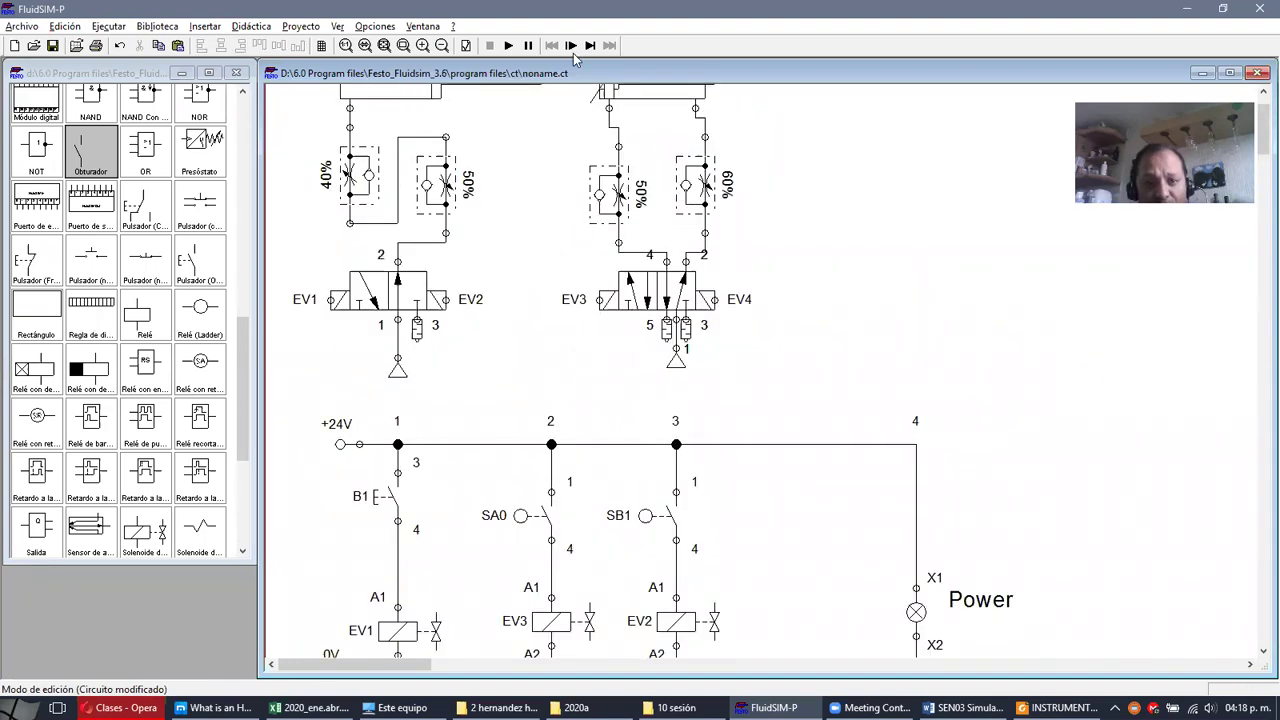
{"action": "left_click", "coordinate": [509, 45]}
{"action": "scroll", "coordinate": [680, 340], "scroll_direction": "down", "scroll_amount": 2}
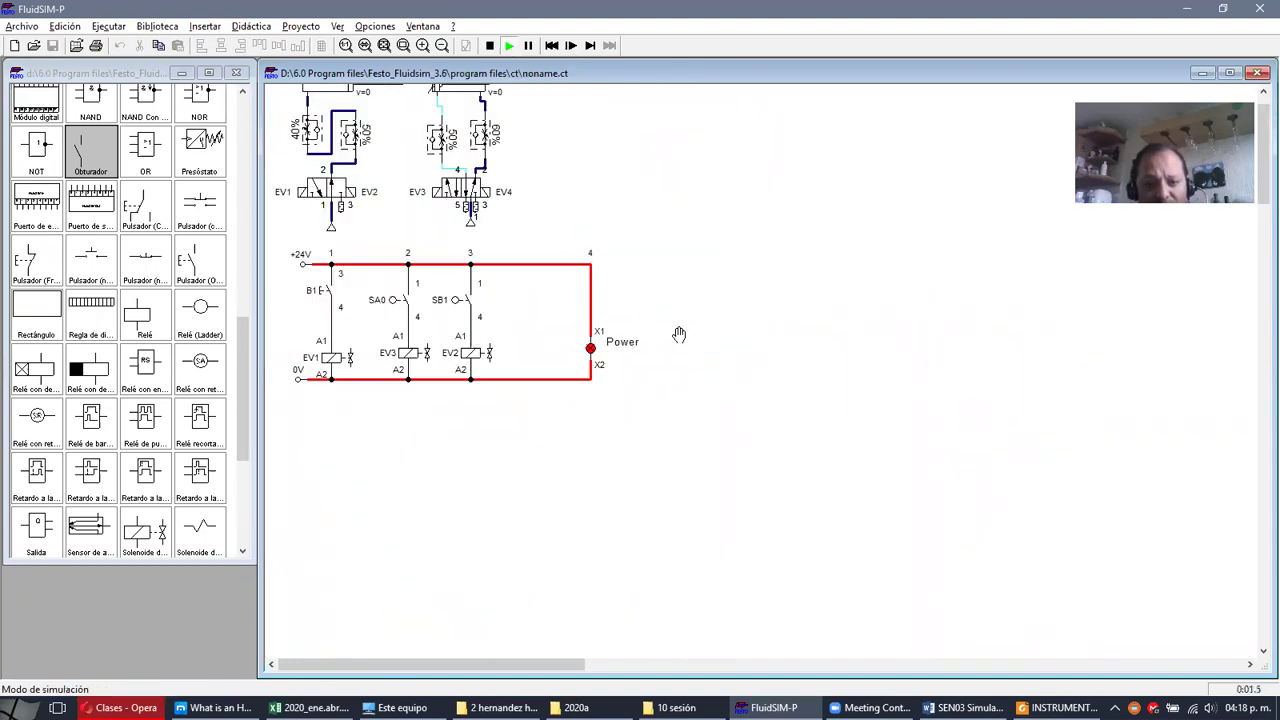
{"action": "scroll", "coordinate": [746, 357], "scroll_direction": "up", "scroll_amount": 2}
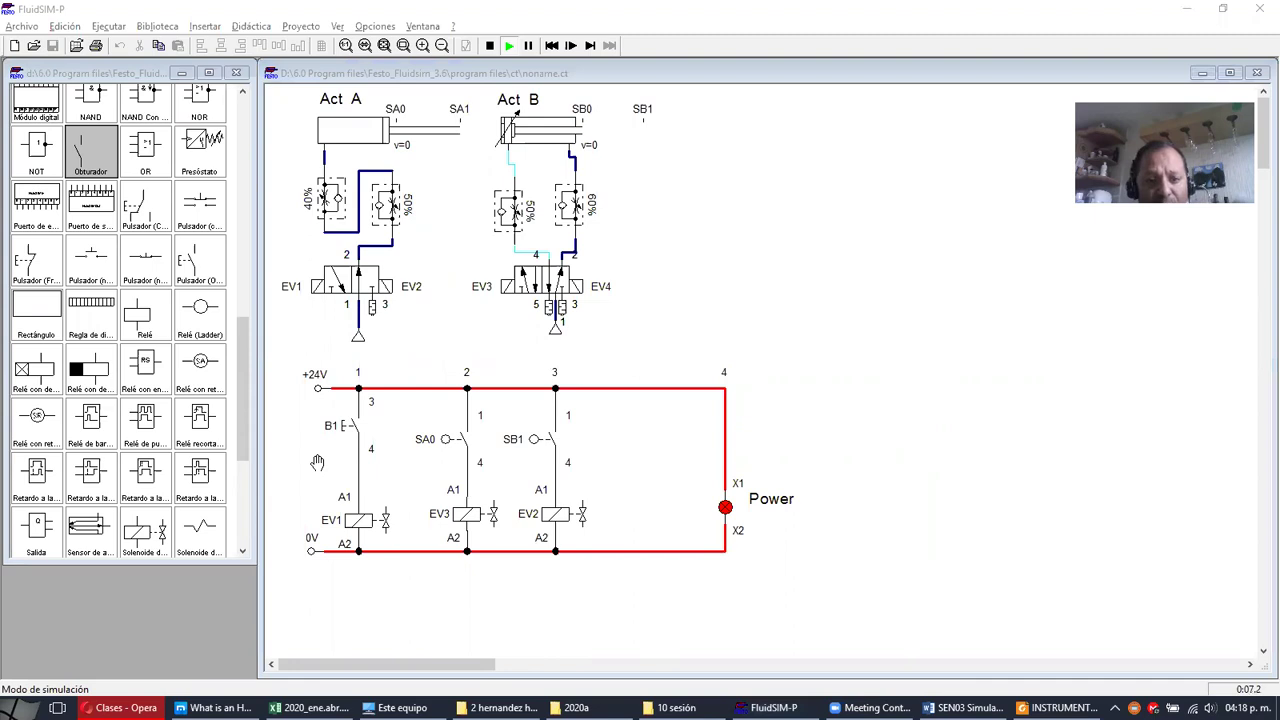
{"action": "left_click", "coordinate": [349, 426]}
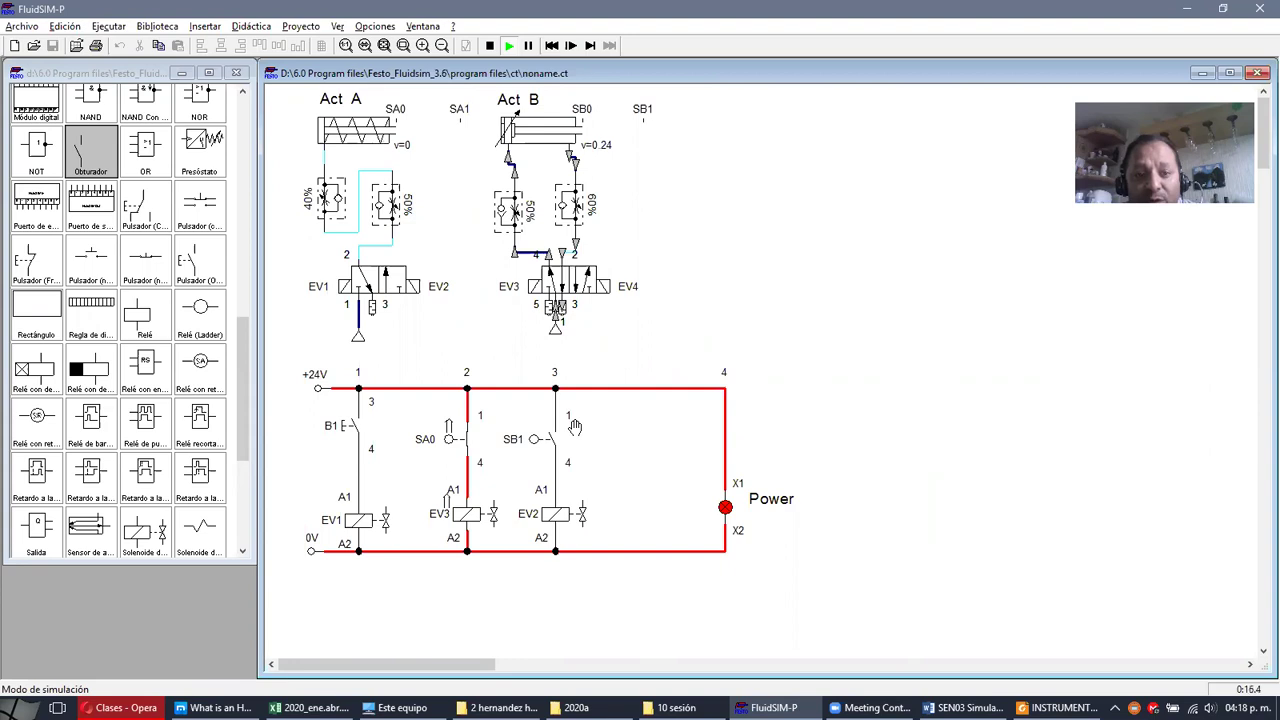
{"action": "left_click", "coordinate": [575, 427]}
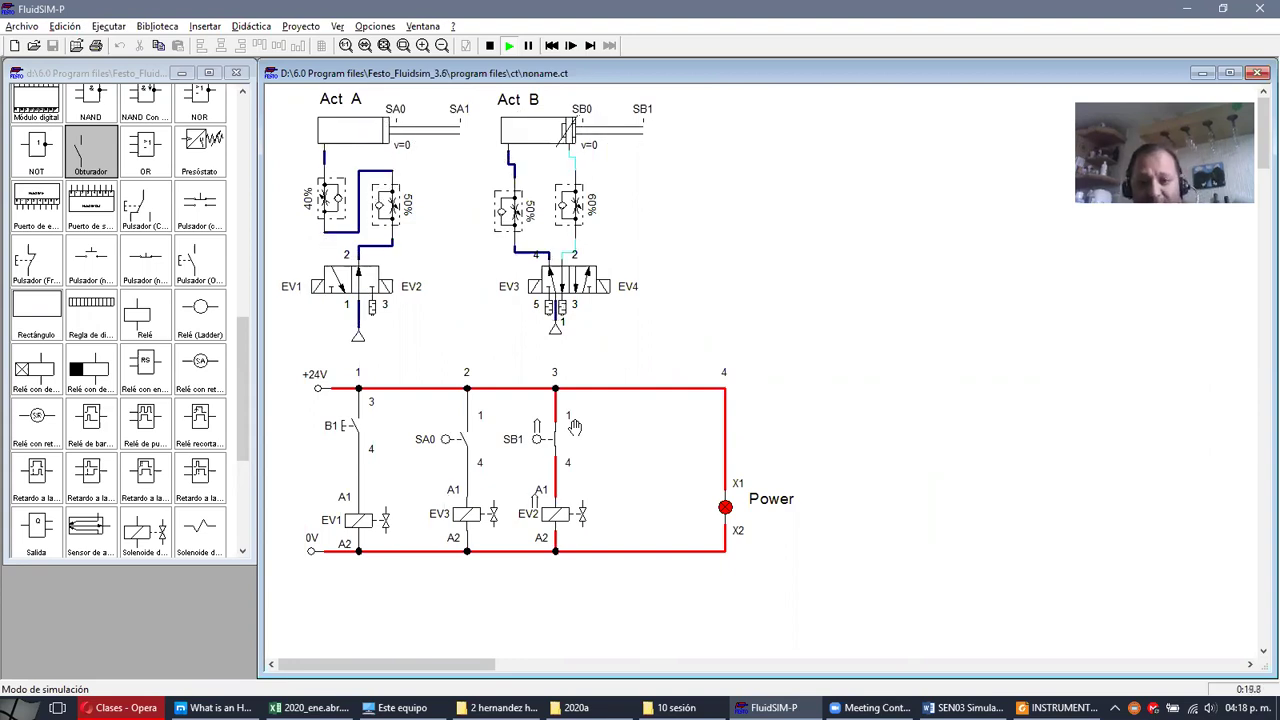
- Switch to the Word document and give actuator B's step 4 arrow in the state table a red outline
{"action": "key", "text": "alt+Tab"}
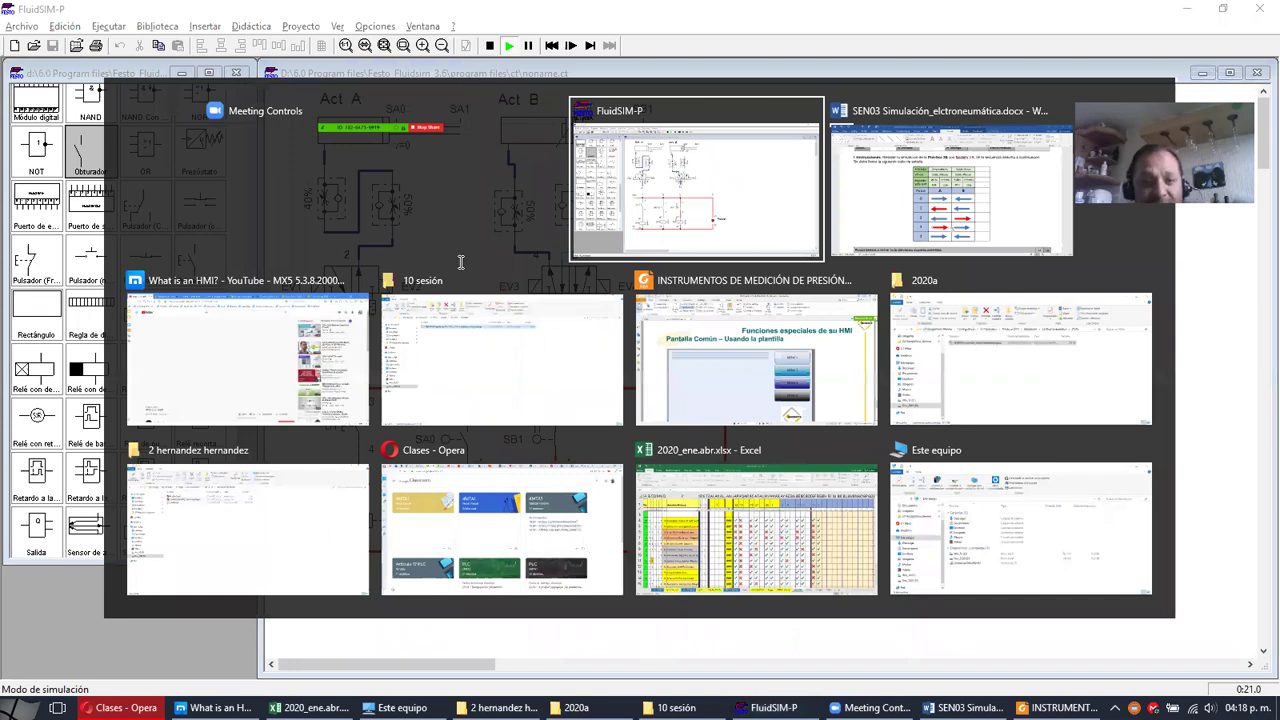
{"action": "key", "text": "alt+Tab"}
{"action": "left_click", "coordinate": [499, 76]}
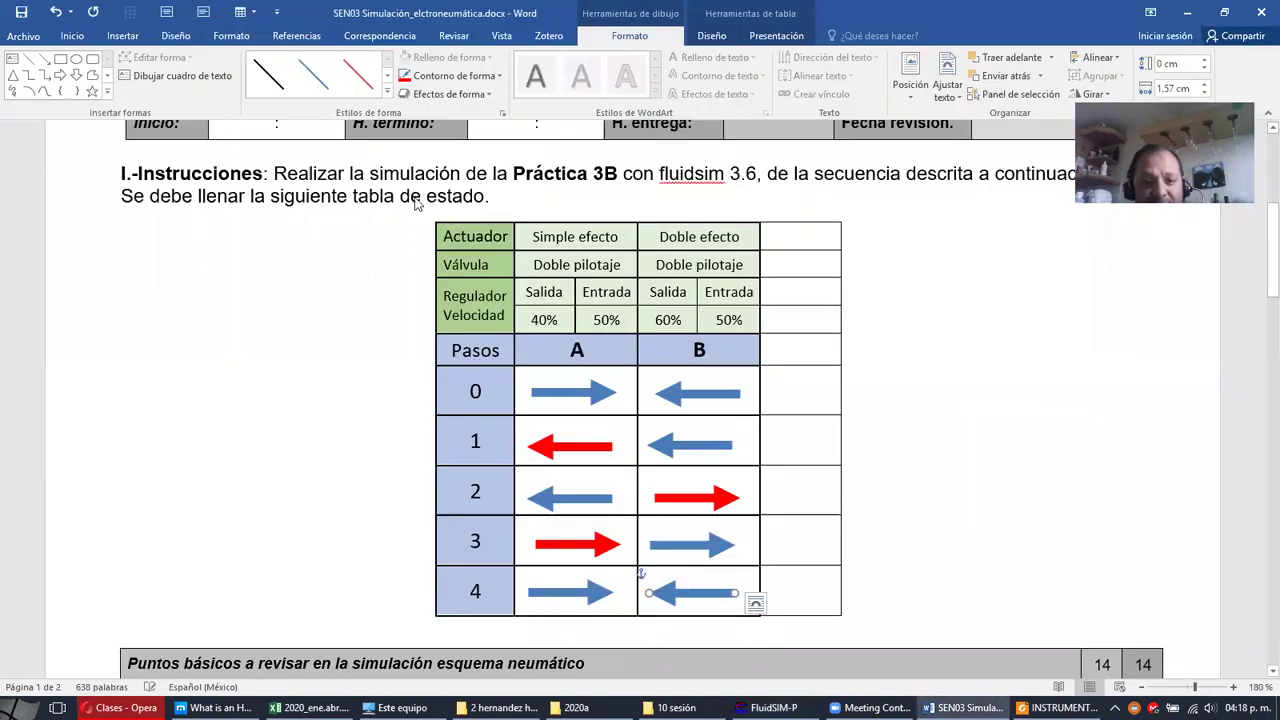
{"action": "left_click", "coordinate": [688, 598]}
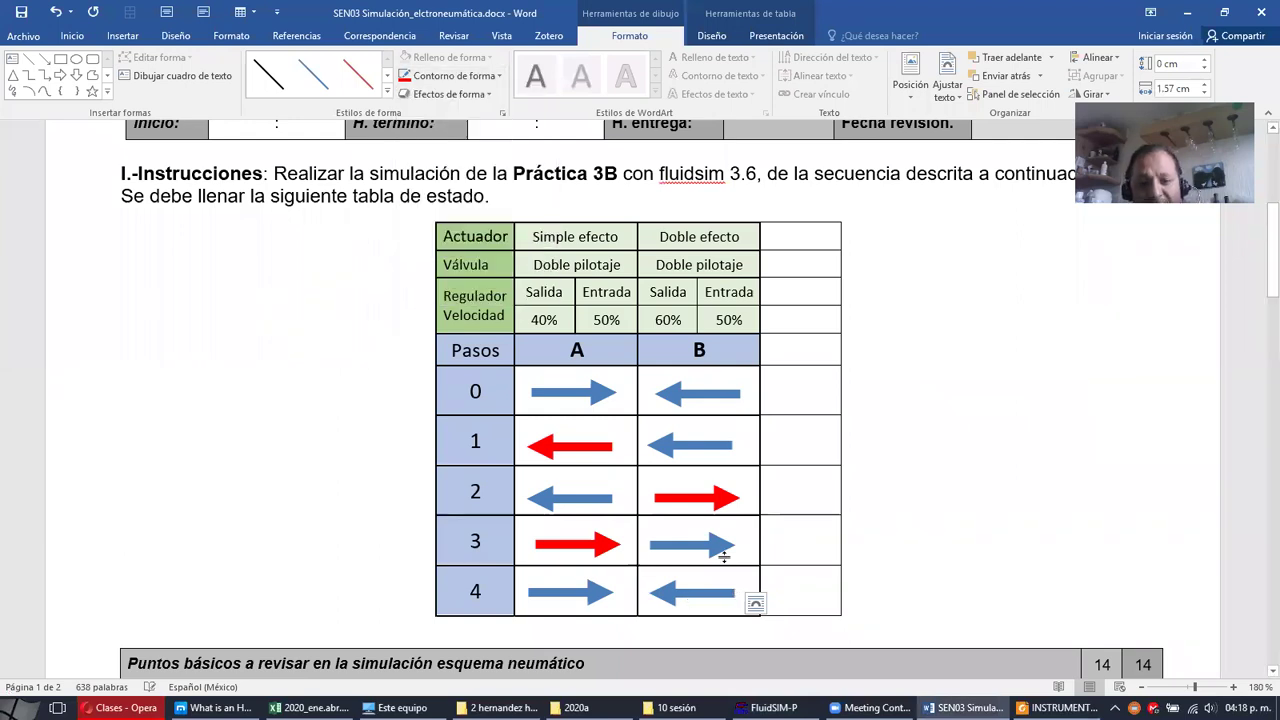
{"action": "key", "text": "F4"}
- Return to FluidSIM, stop the simulation and place a copy of the SB1 and EV2 branch just before the Power lamp
{"action": "key", "text": "alt+Tab"}
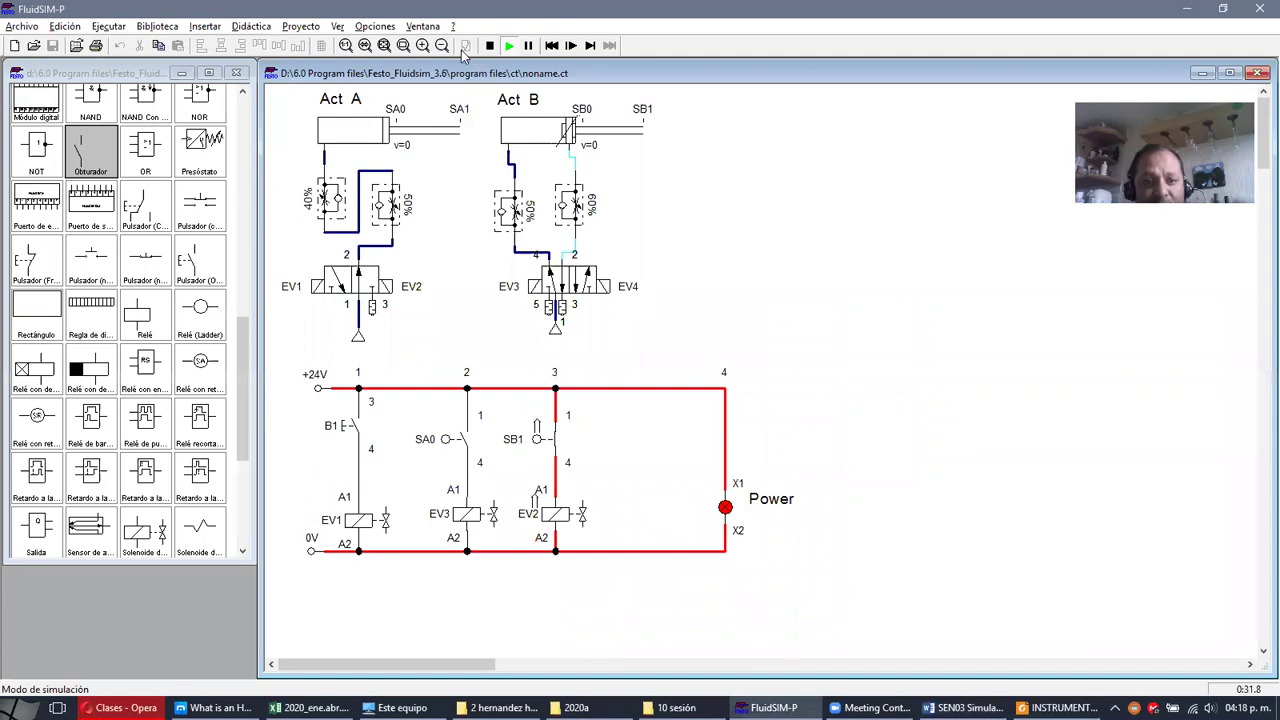
{"action": "left_click", "coordinate": [489, 45]}
{"action": "left_click_drag", "start_coordinate": [624, 537], "coordinate": [516, 426]}
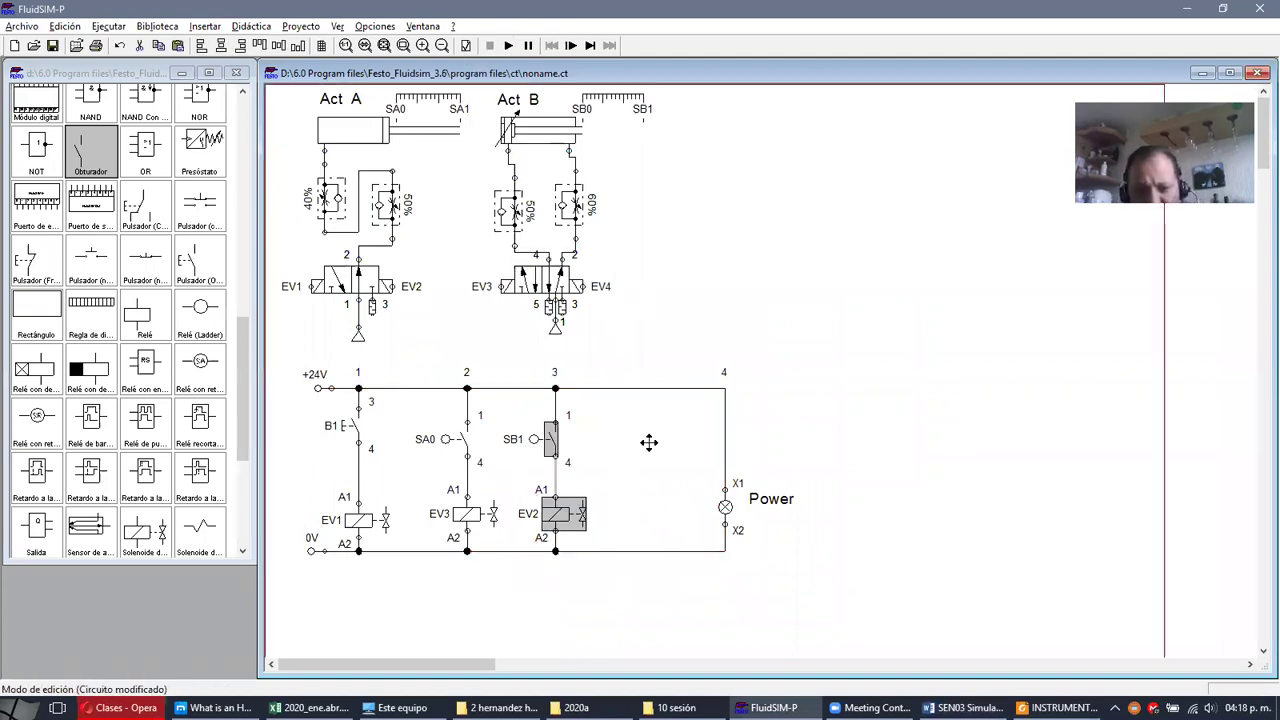
{"action": "key", "text": "ctrl+c"}
{"action": "key", "text": "ctrl+v"}
{"action": "left_click_drag", "start_coordinate": [779, 447], "coordinate": [643, 515]}
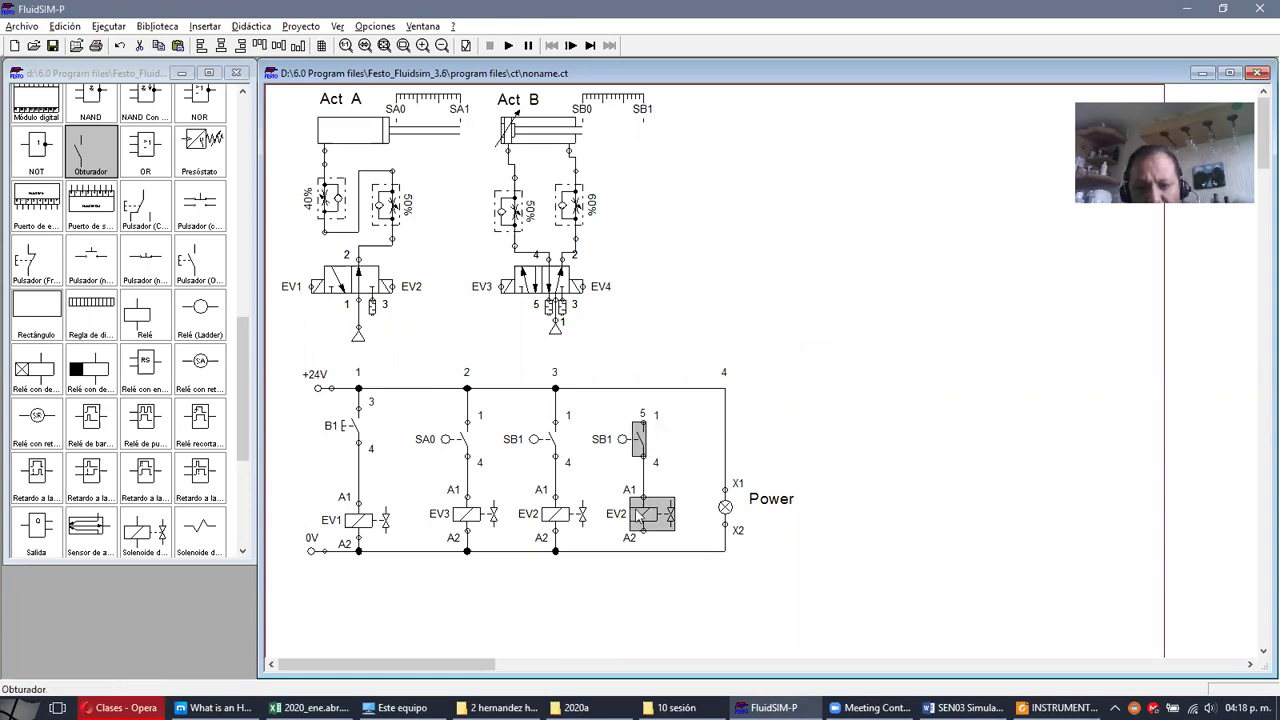
- Name the copied solenoid EV4 and limit switch SA1, and connect the branch between the +24V and 0V lines
{"action": "double_click", "coordinate": [641, 515]}
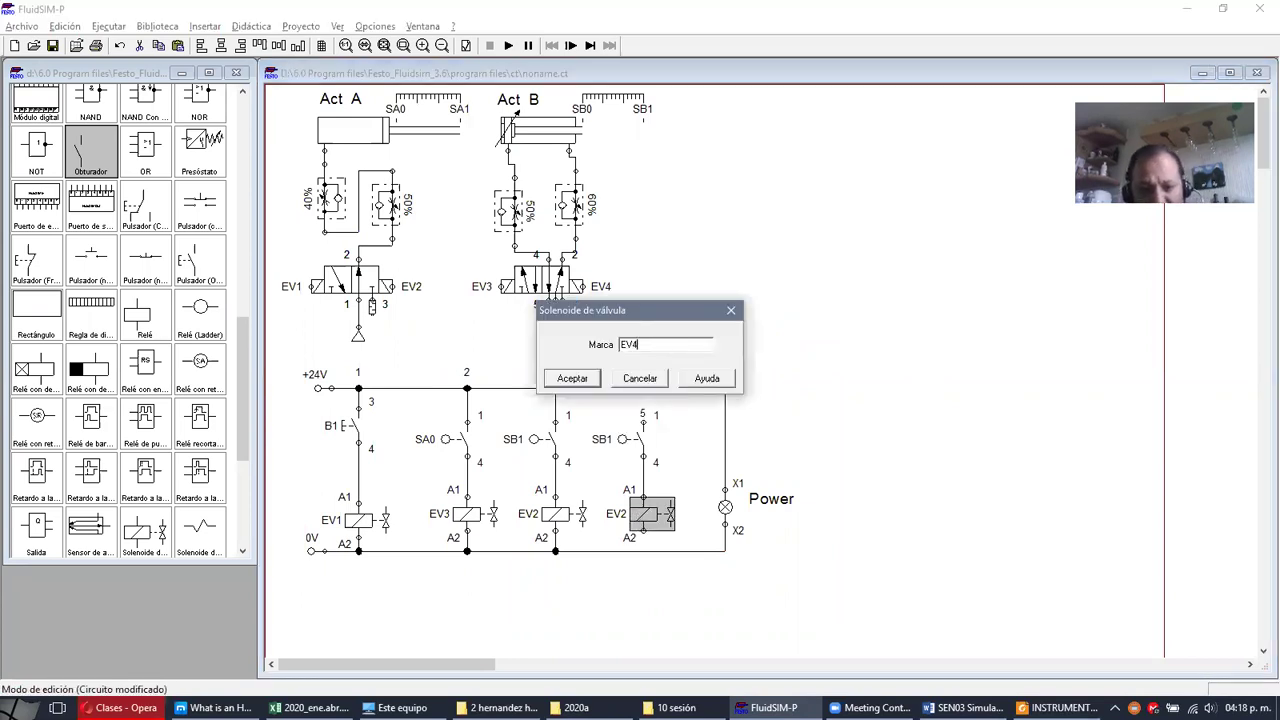
{"action": "left_click", "coordinate": [596, 377]}
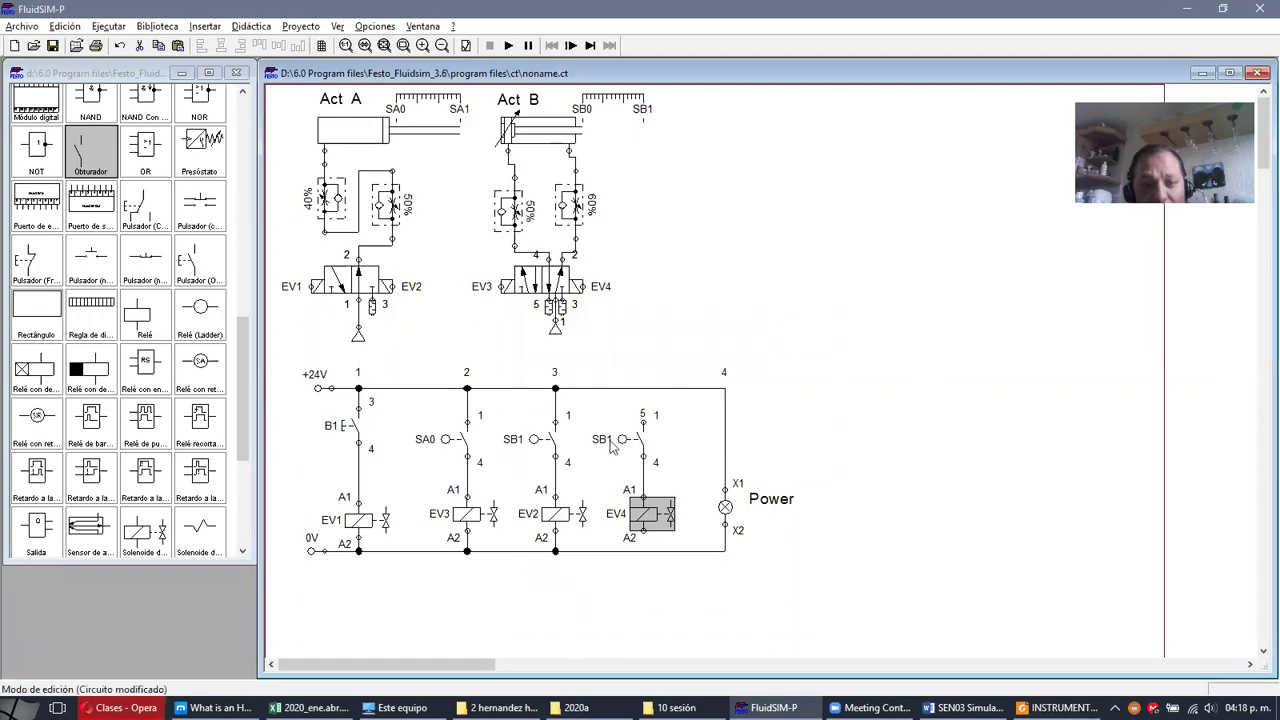
{"action": "double_click", "coordinate": [639, 445]}
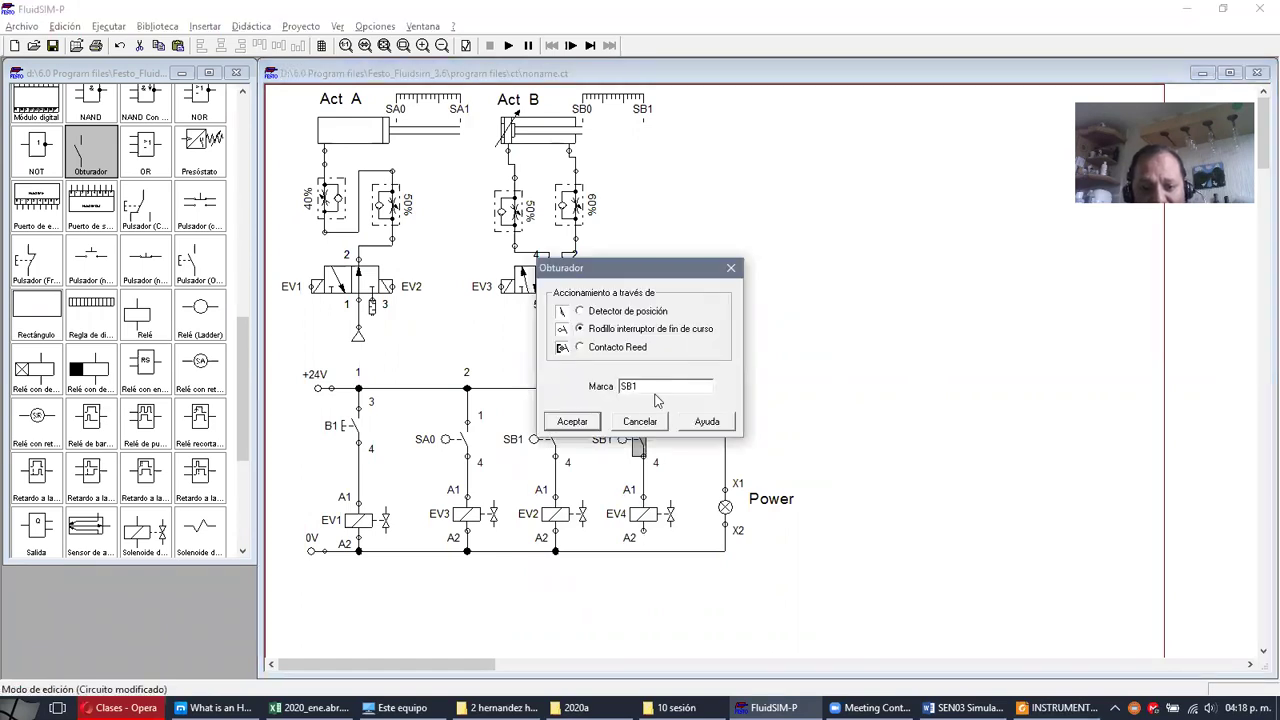
{"action": "left_click", "coordinate": [650, 388]}
{"action": "key", "text": "BackSpace"}
{"action": "key", "text": "BackSpace"}
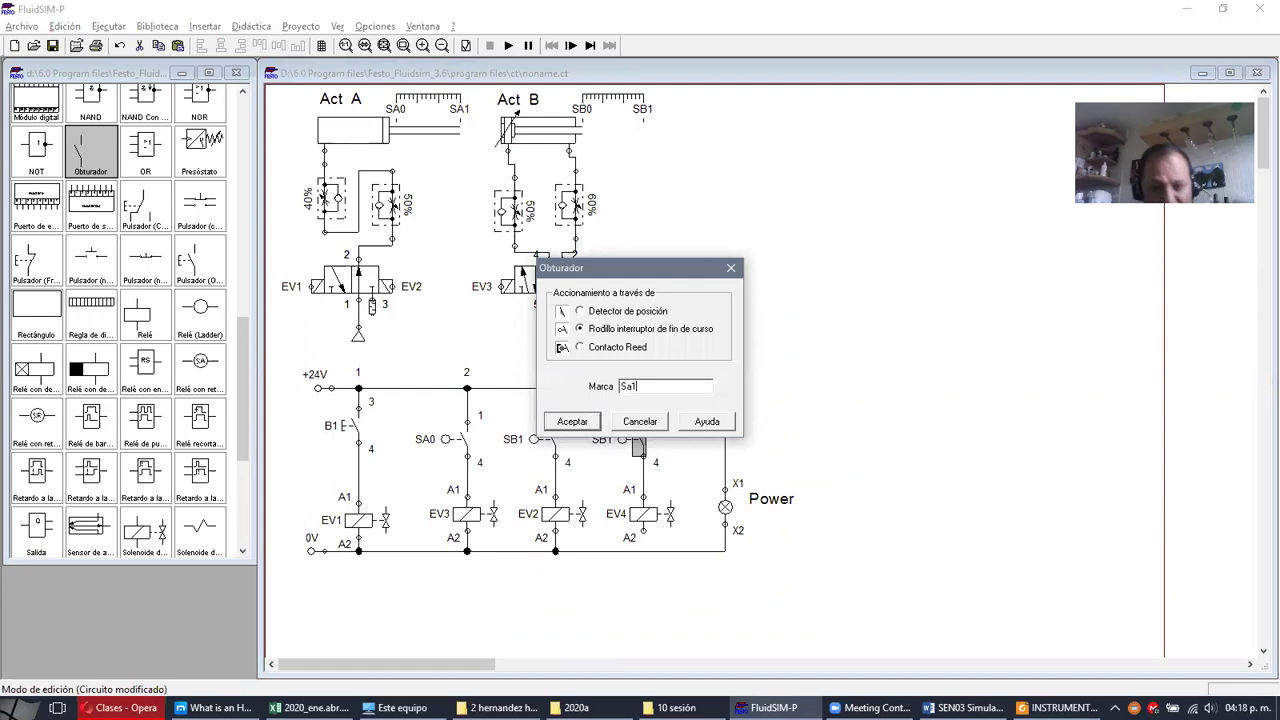
{"action": "left_click", "coordinate": [575, 424]}
{"action": "left_click_drag", "start_coordinate": [645, 422], "coordinate": [644, 388]}
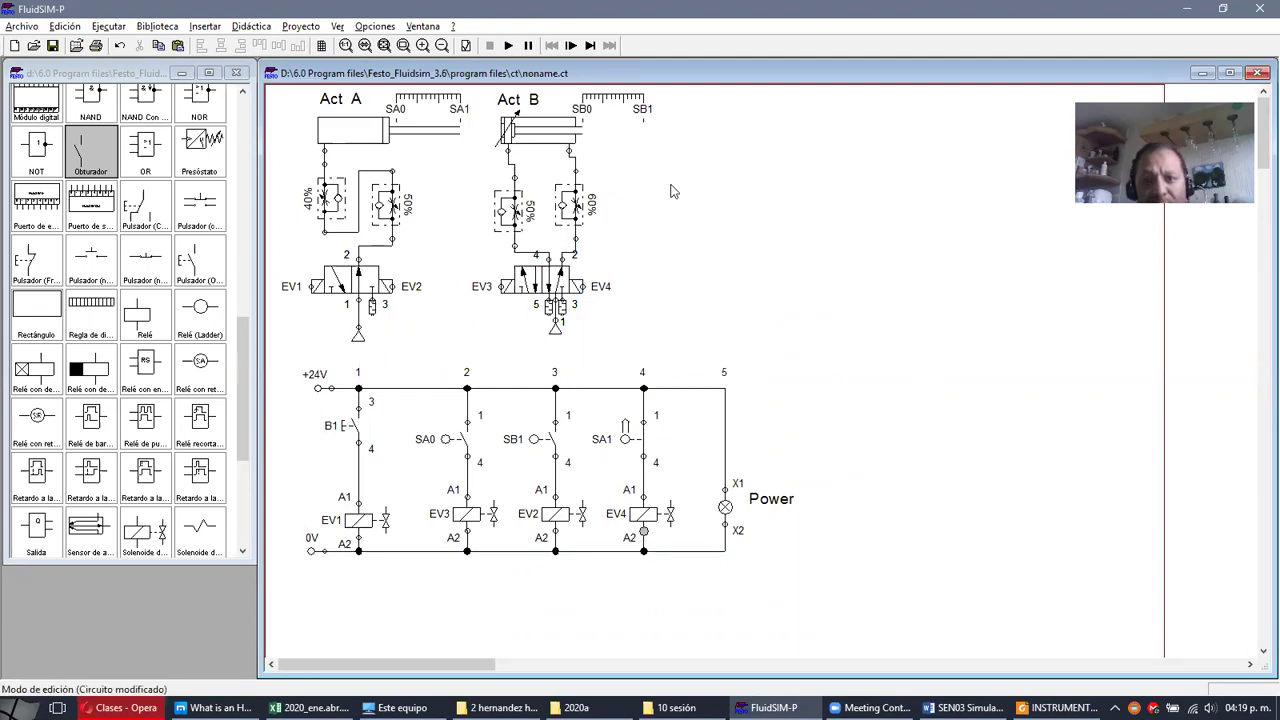
- Simulate the complete circuit, actuate pushbutton B1 to run the full sequence, and stop the simulation
{"action": "key", "text": "F9"}
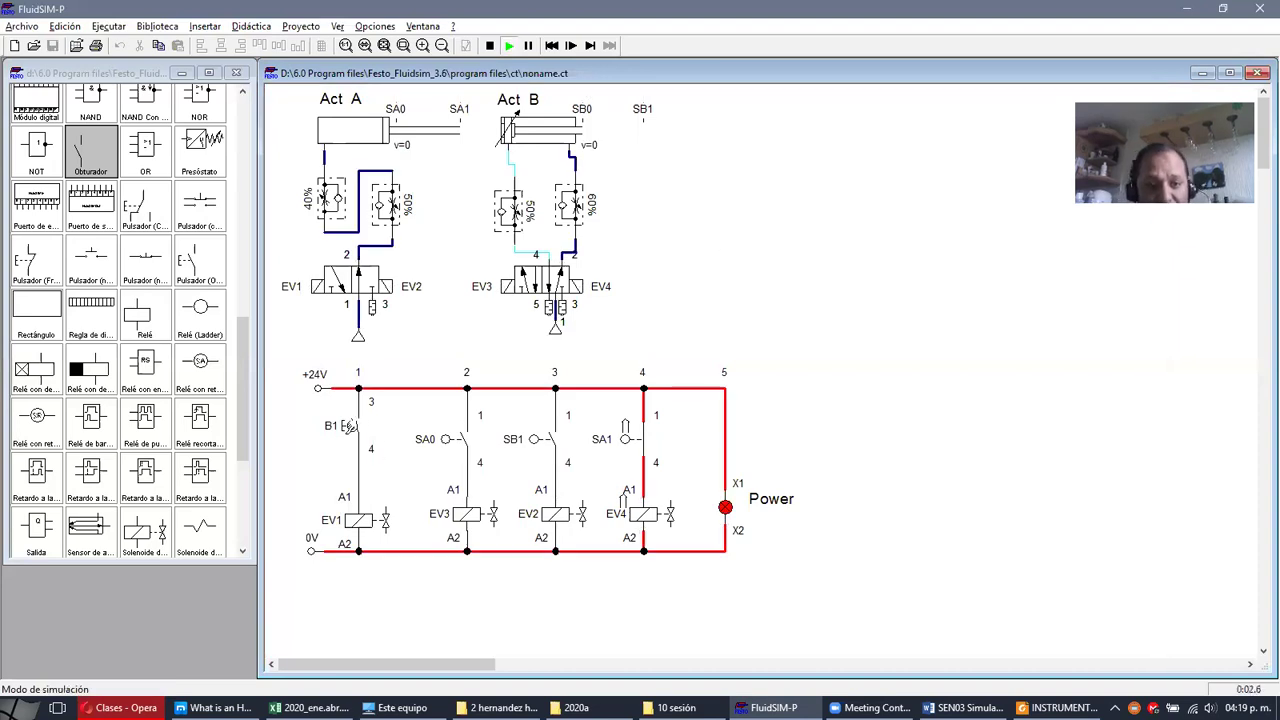
{"action": "left_click", "coordinate": [348, 425]}
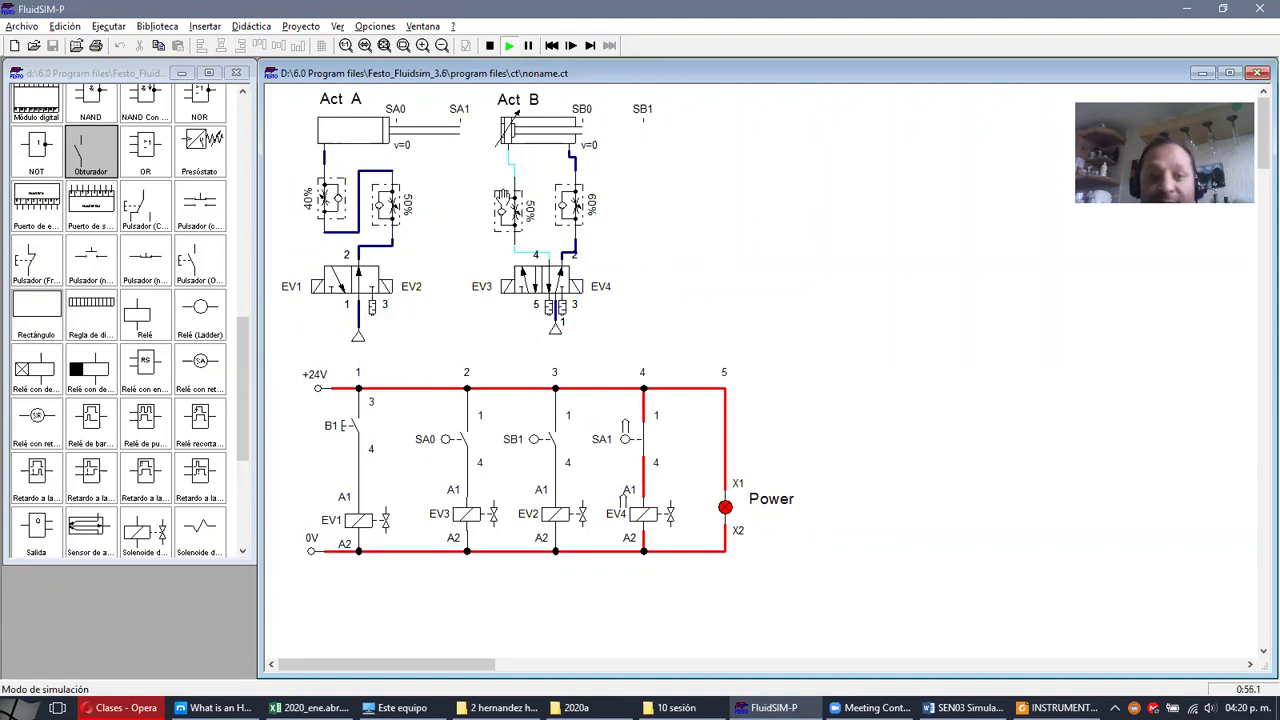
{"action": "left_click", "coordinate": [489, 45]}
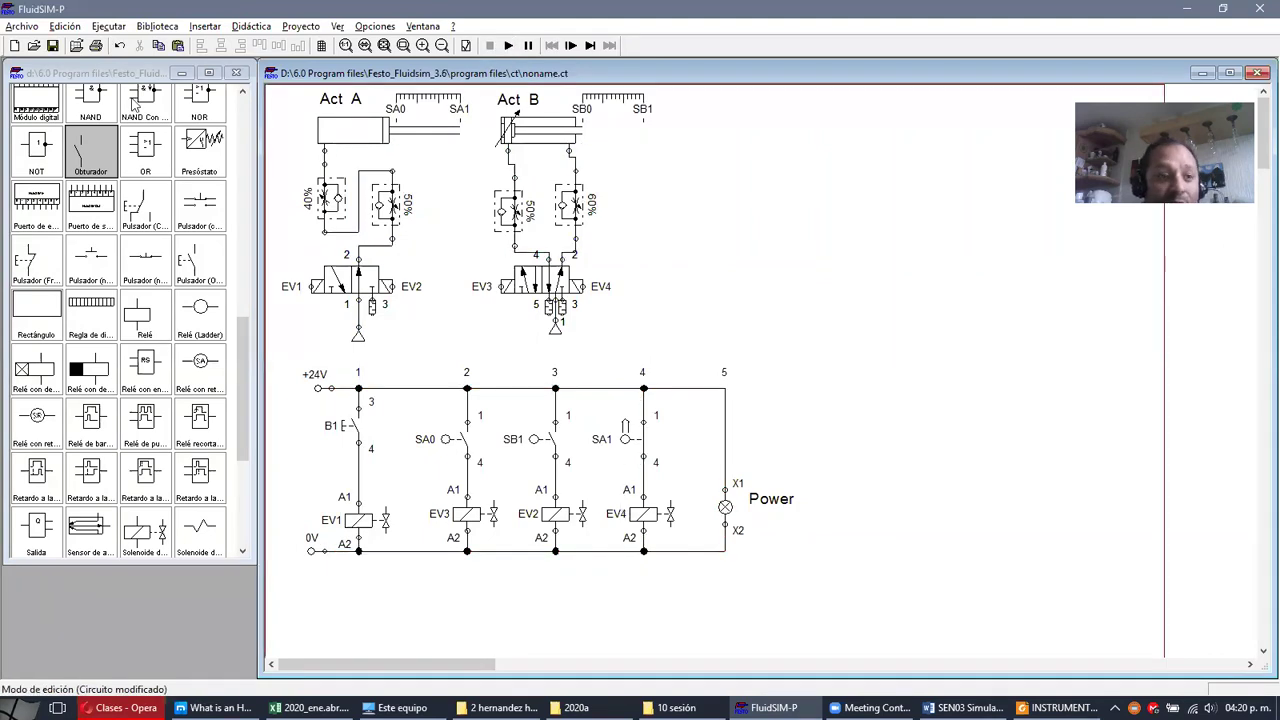
- Save the circuit to the Desktop as prac 3A
{"action": "left_click", "coordinate": [22, 26]}
{"action": "left_click", "coordinate": [60, 121]}
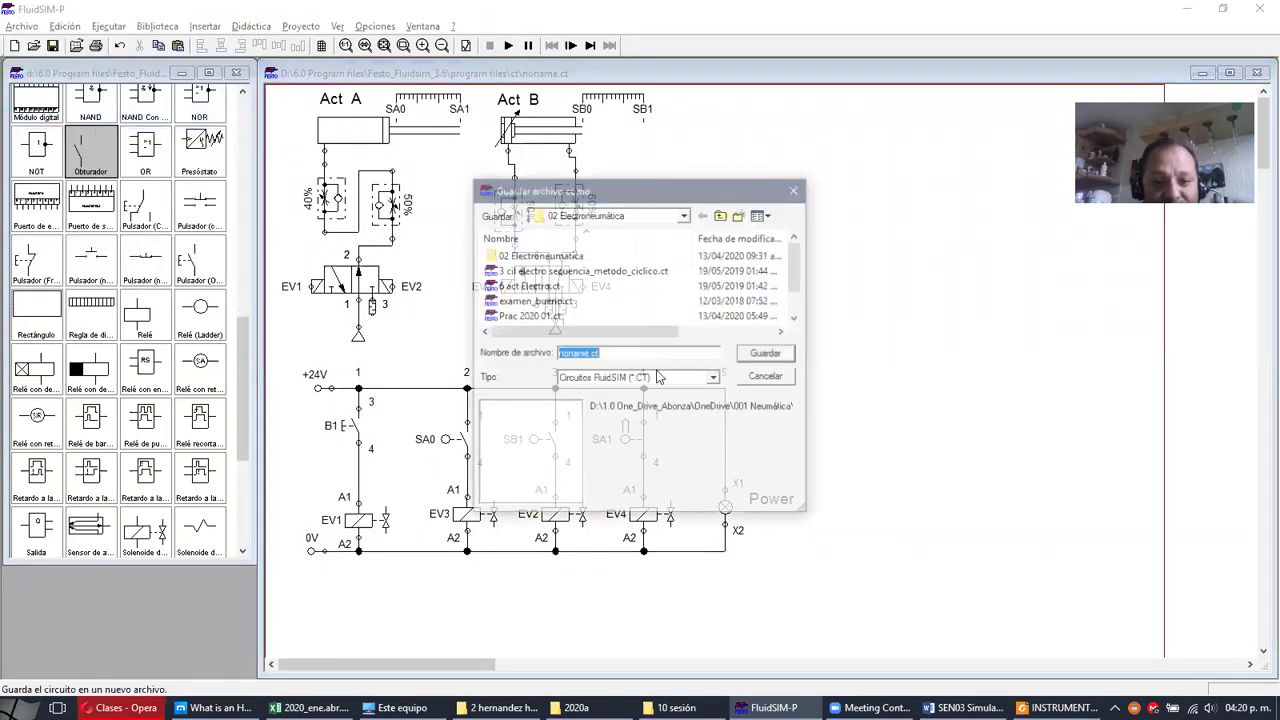
{"action": "left_click", "coordinate": [684, 214]}
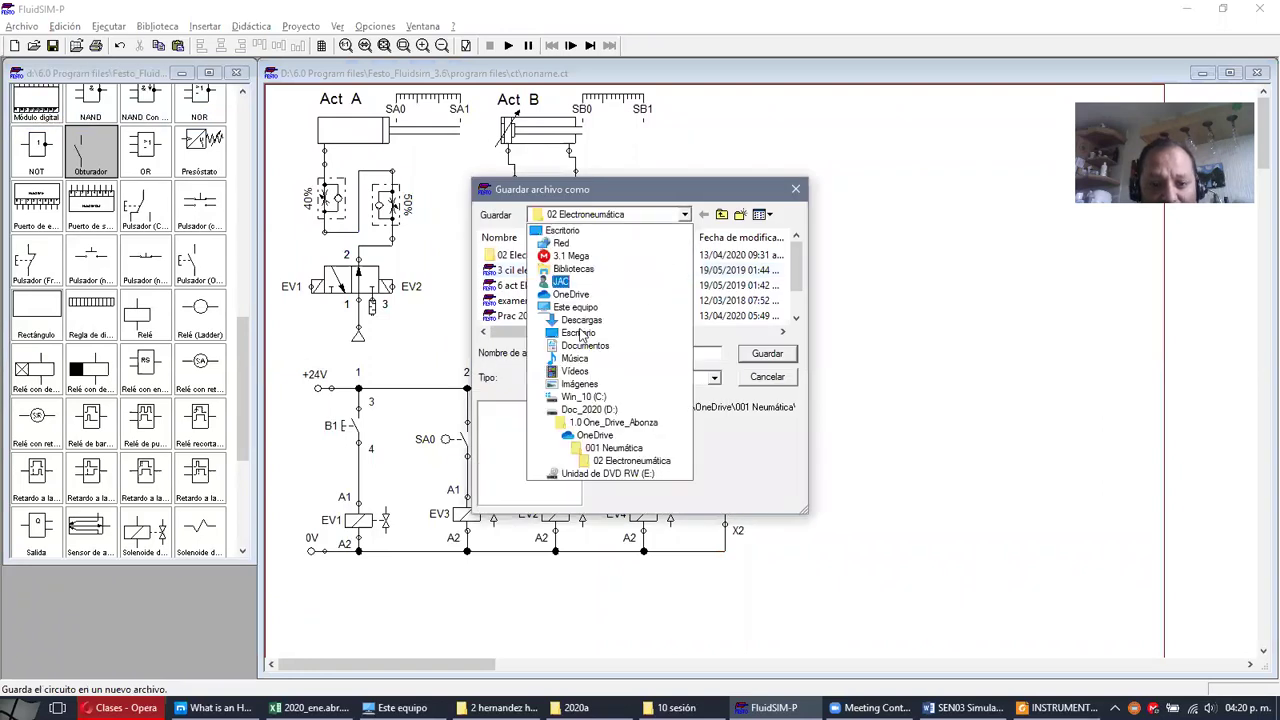
{"action": "left_click", "coordinate": [607, 232]}
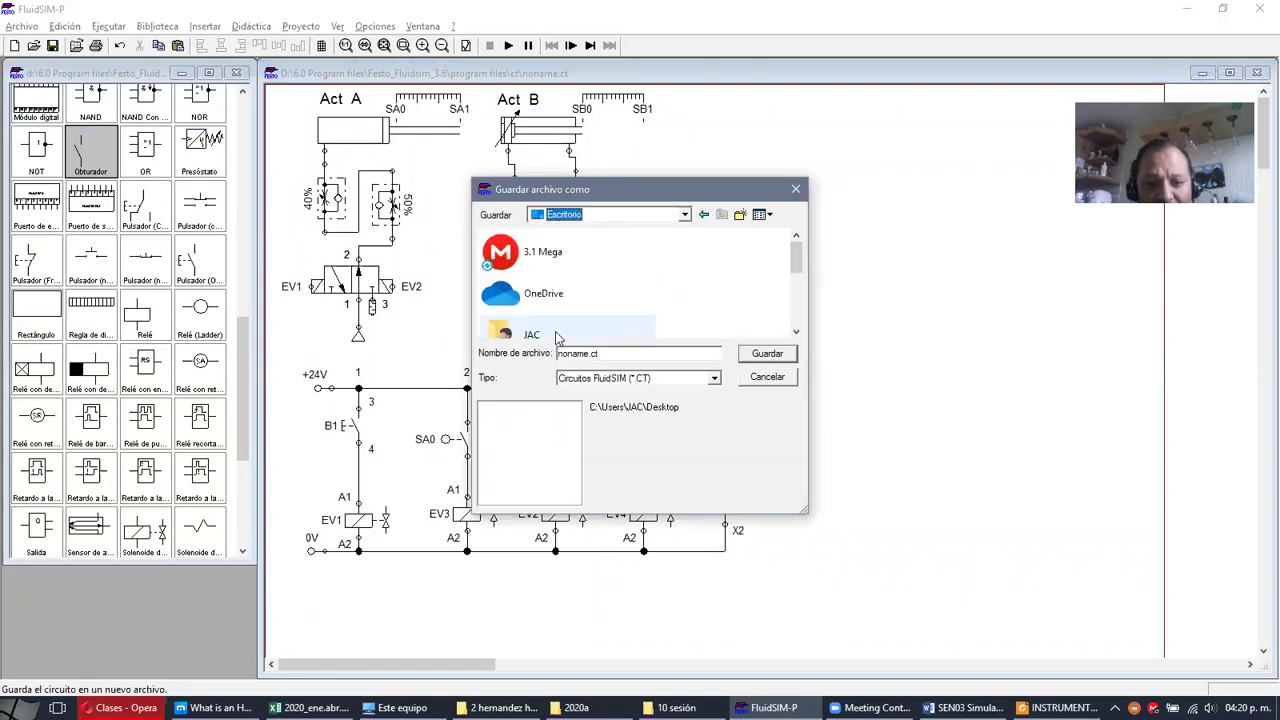
{"action": "left_click", "coordinate": [630, 355]}
{"action": "key", "text": "shift+Home"}
{"action": "type", "text": "cir"}
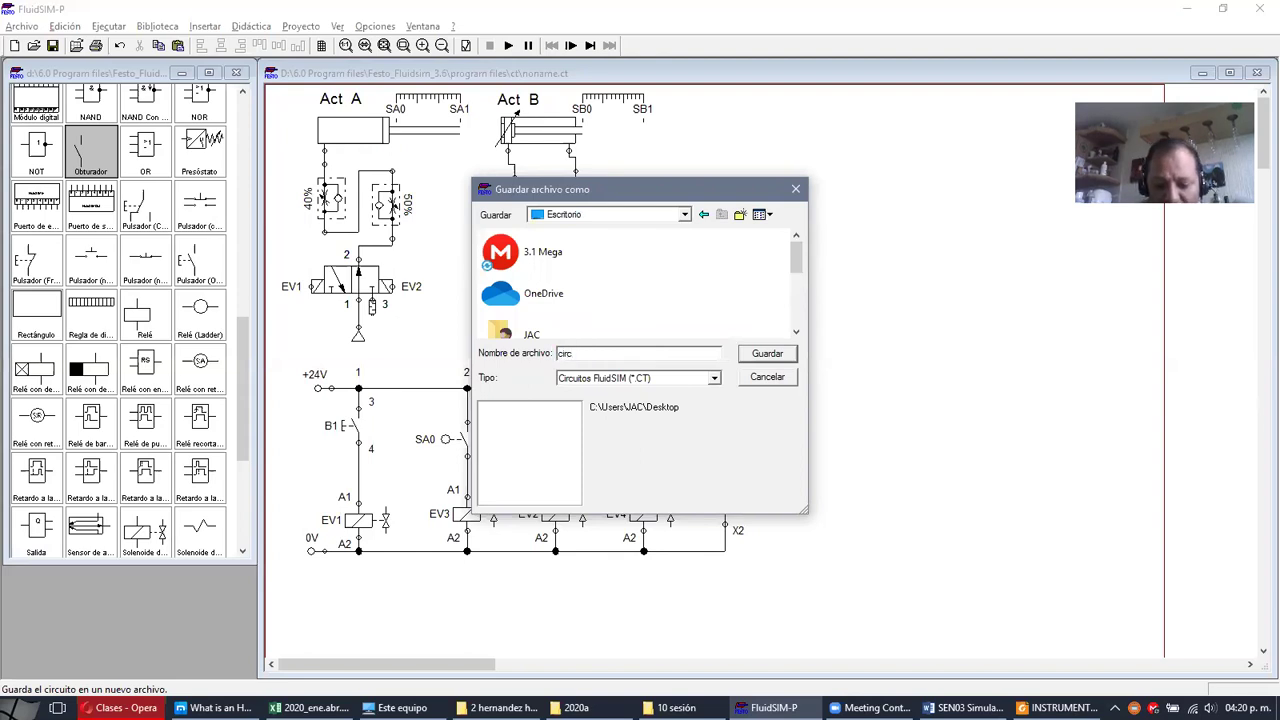
{"action": "key", "text": "BackSpace"}
{"action": "key", "text": "BackSpace"}
{"action": "key", "text": "BackSpace"}
{"action": "type", "text": "prac 3A"}
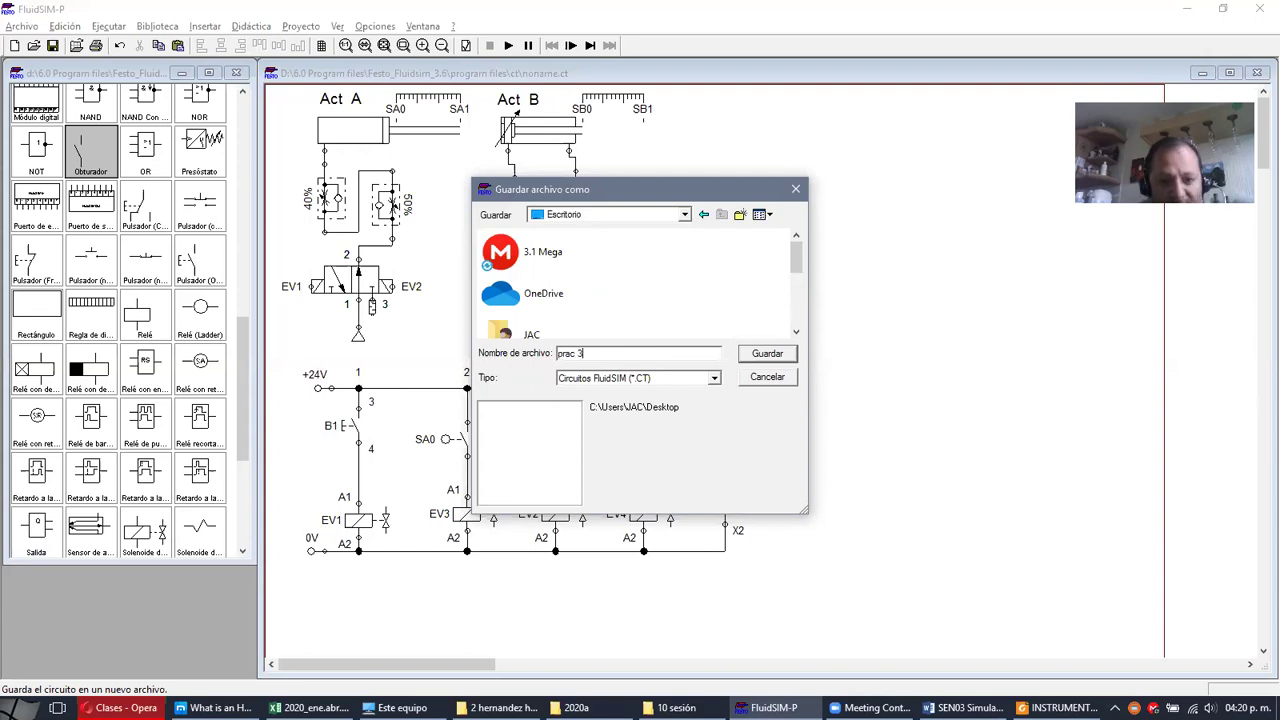
{"action": "left_click", "coordinate": [767, 354]}
- Save a second copy of the circuit on the Desktop under the name prac 3B.ct
{"action": "left_click", "coordinate": [22, 26]}
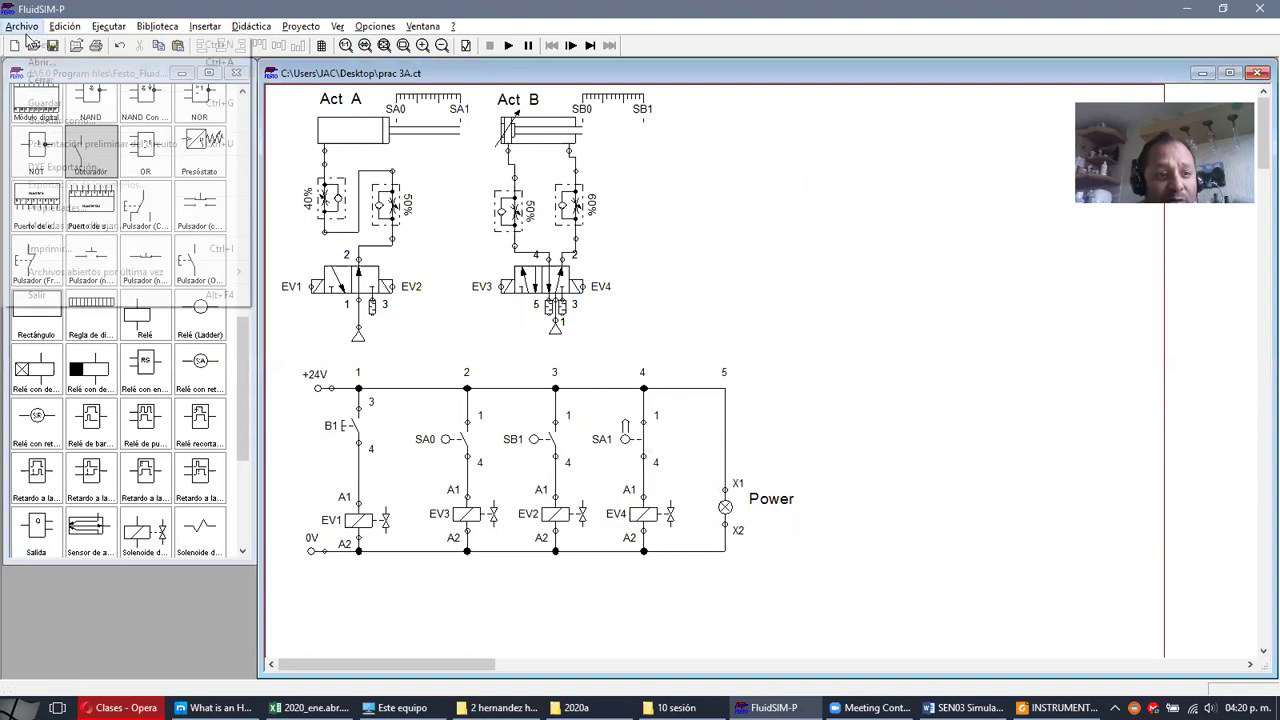
{"action": "left_click", "coordinate": [62, 121]}
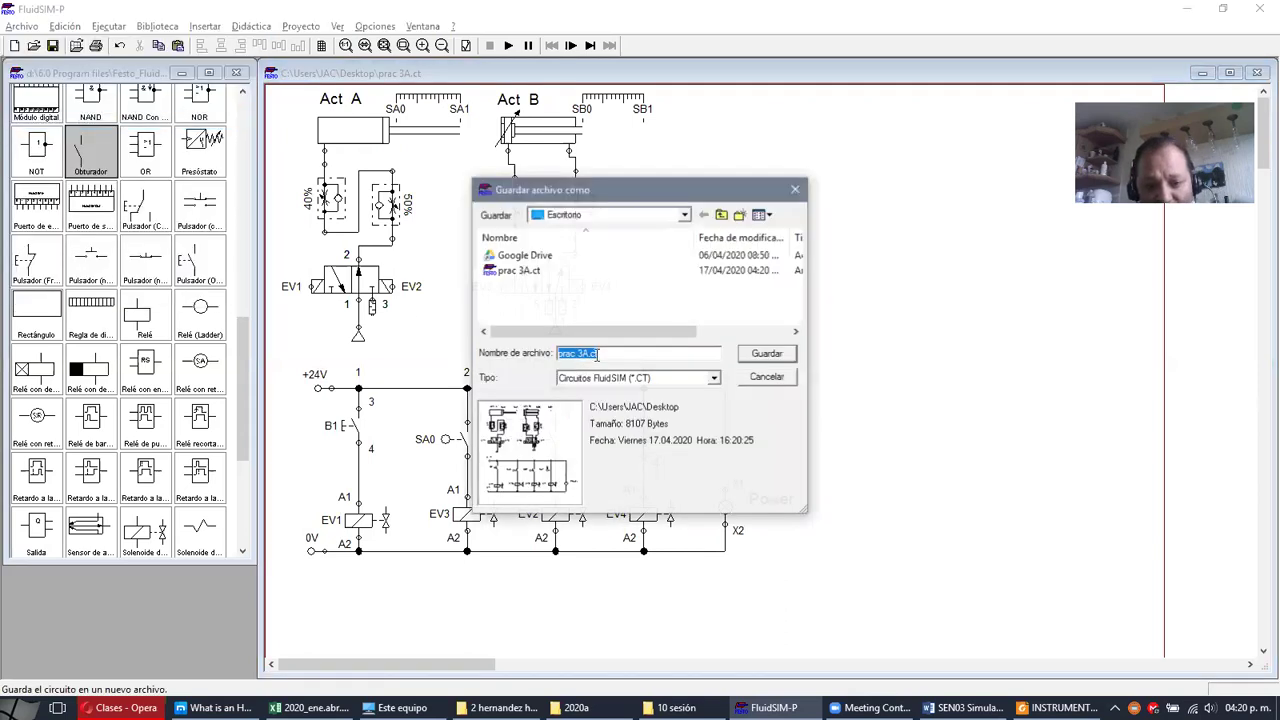
{"action": "key", "text": "End"}
{"action": "key", "text": "Left"}
{"action": "key", "text": "Left"}
{"action": "key", "text": "Left"}
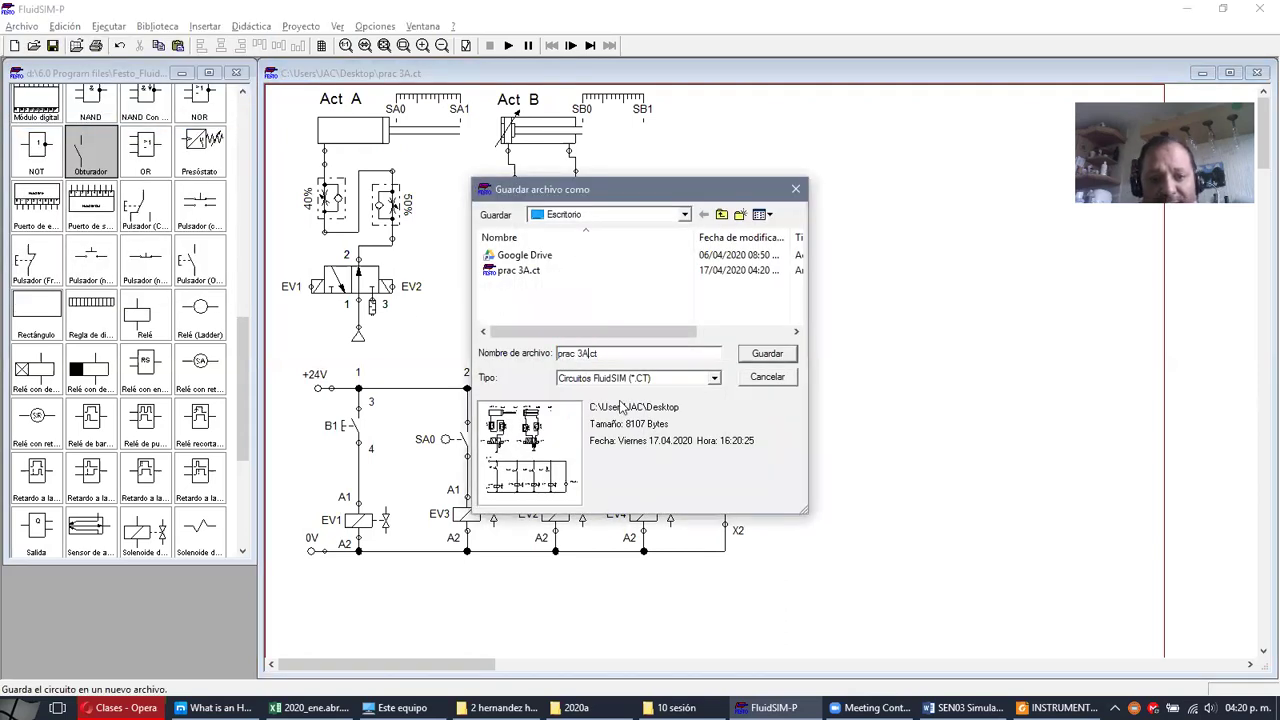
{"action": "type", "text": "B"}
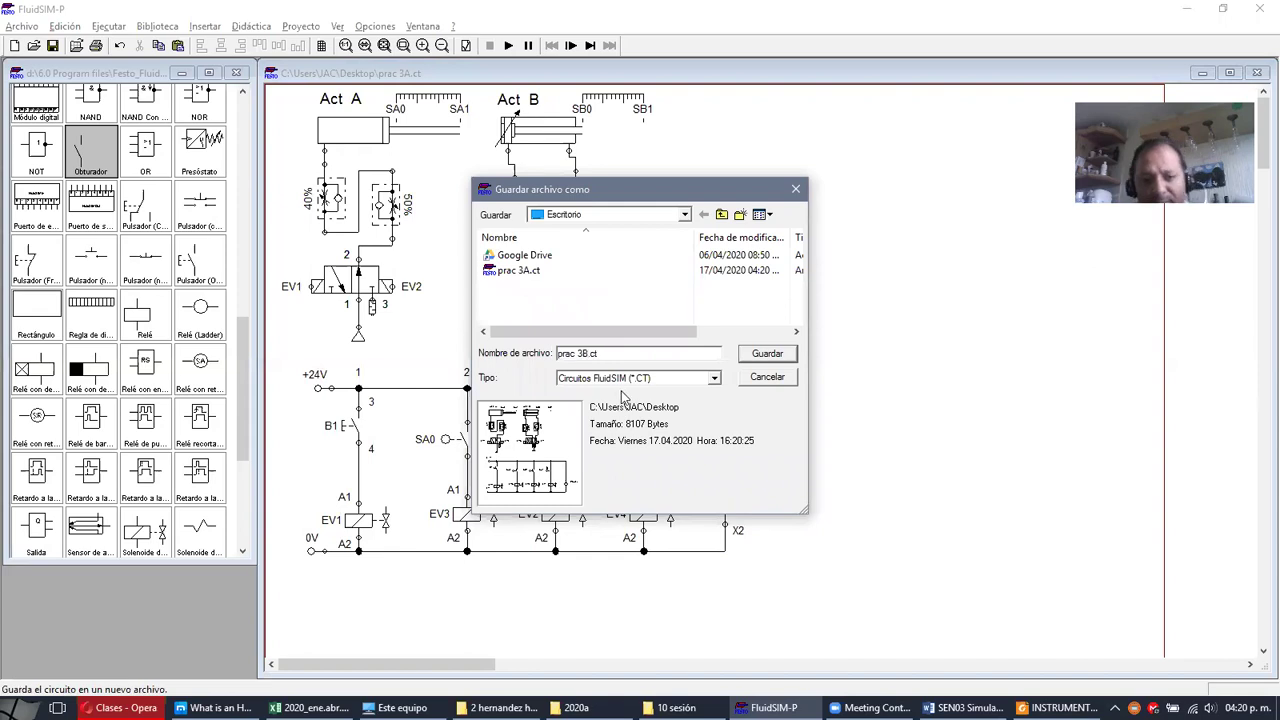
{"action": "left_click", "coordinate": [748, 358]}
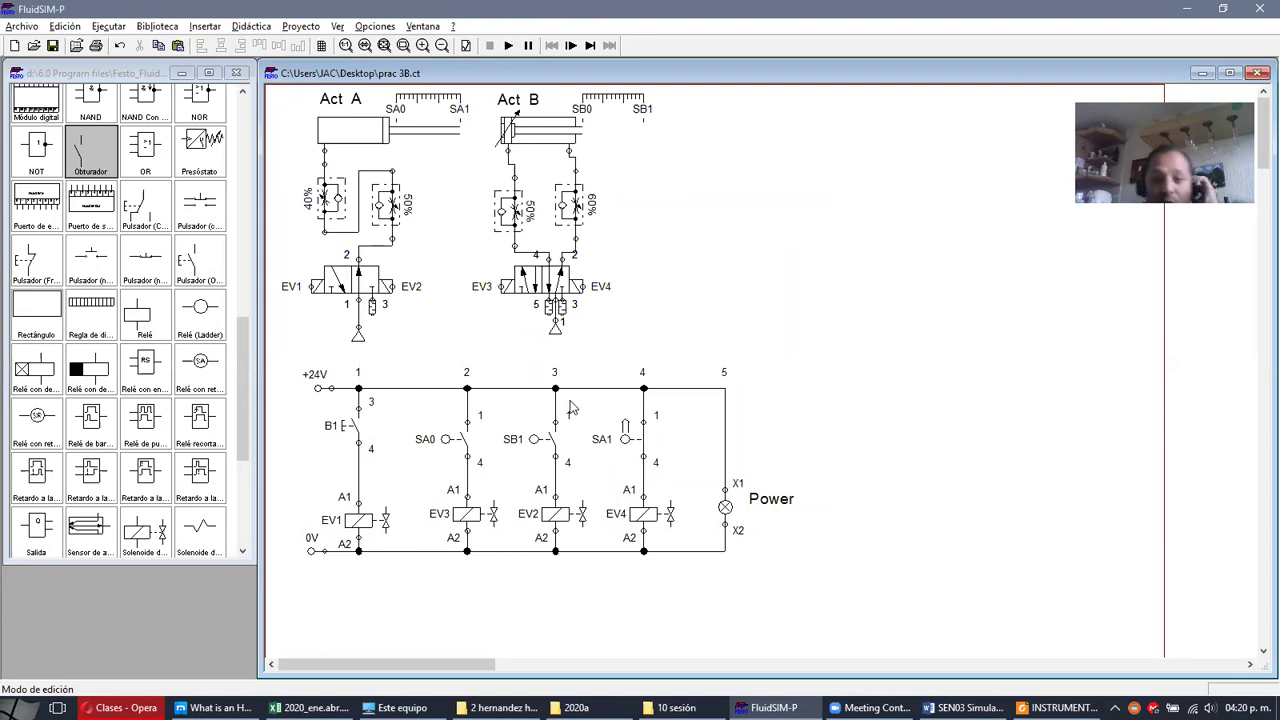
- Examine which parts of the electrical circuit are control switches and which are solenoid loads
{"action": "scroll", "coordinate": [607, 400], "scroll_direction": "up", "scroll_amount": 1}
{"action": "scroll", "coordinate": [589, 394], "scroll_direction": "down", "scroll_amount": 4}
{"action": "left_click", "coordinate": [386, 465]}
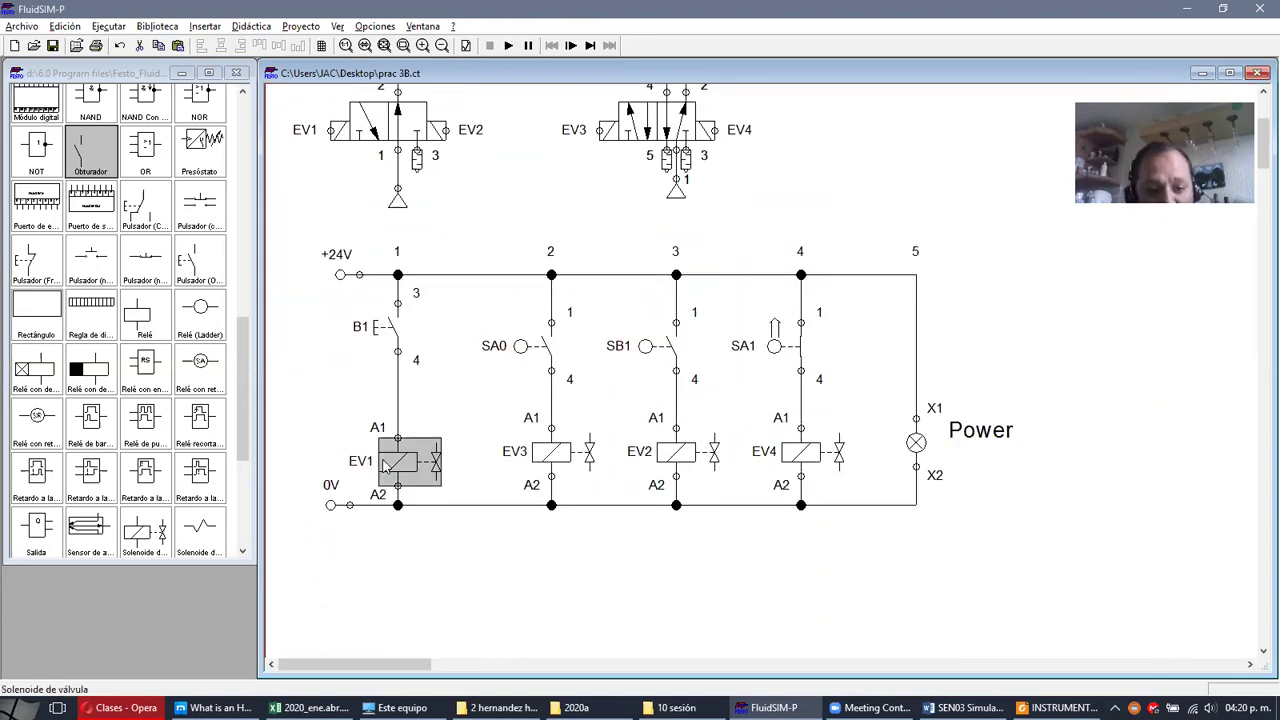
{"action": "left_click_drag", "start_coordinate": [344, 424], "coordinate": [856, 514]}
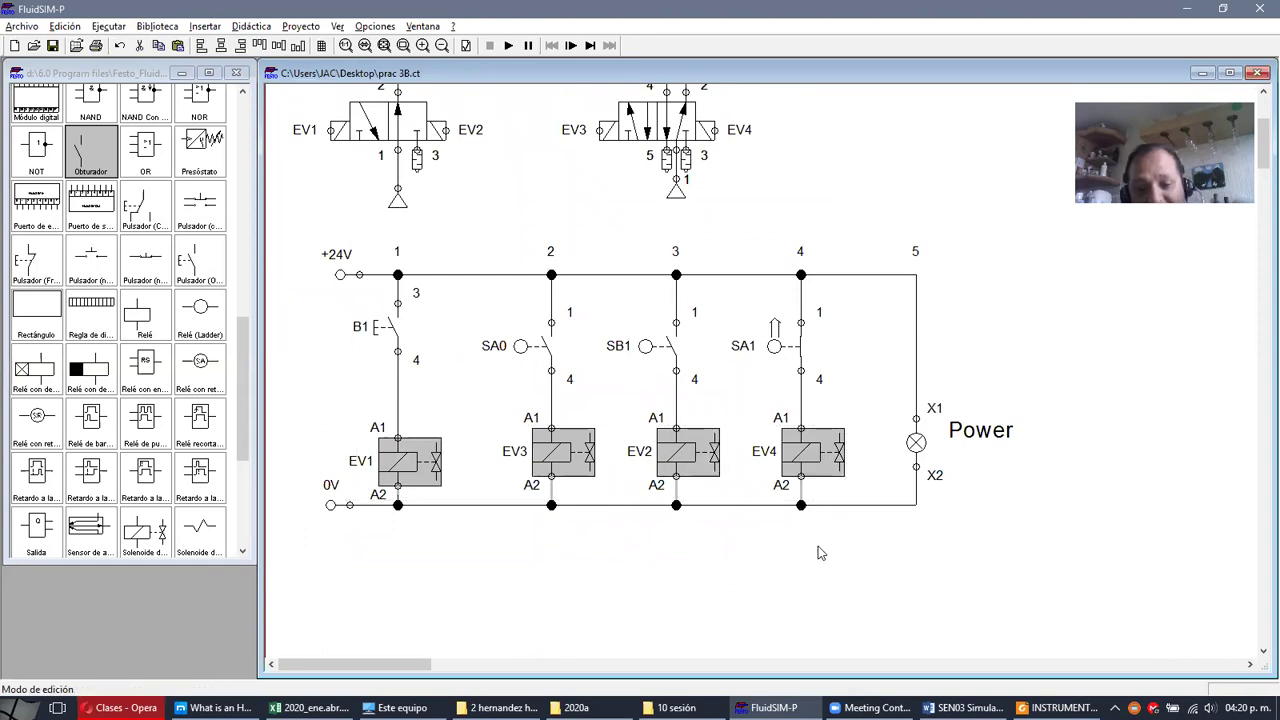
{"action": "scroll", "coordinate": [820, 553], "scroll_direction": "up", "scroll_amount": 2}
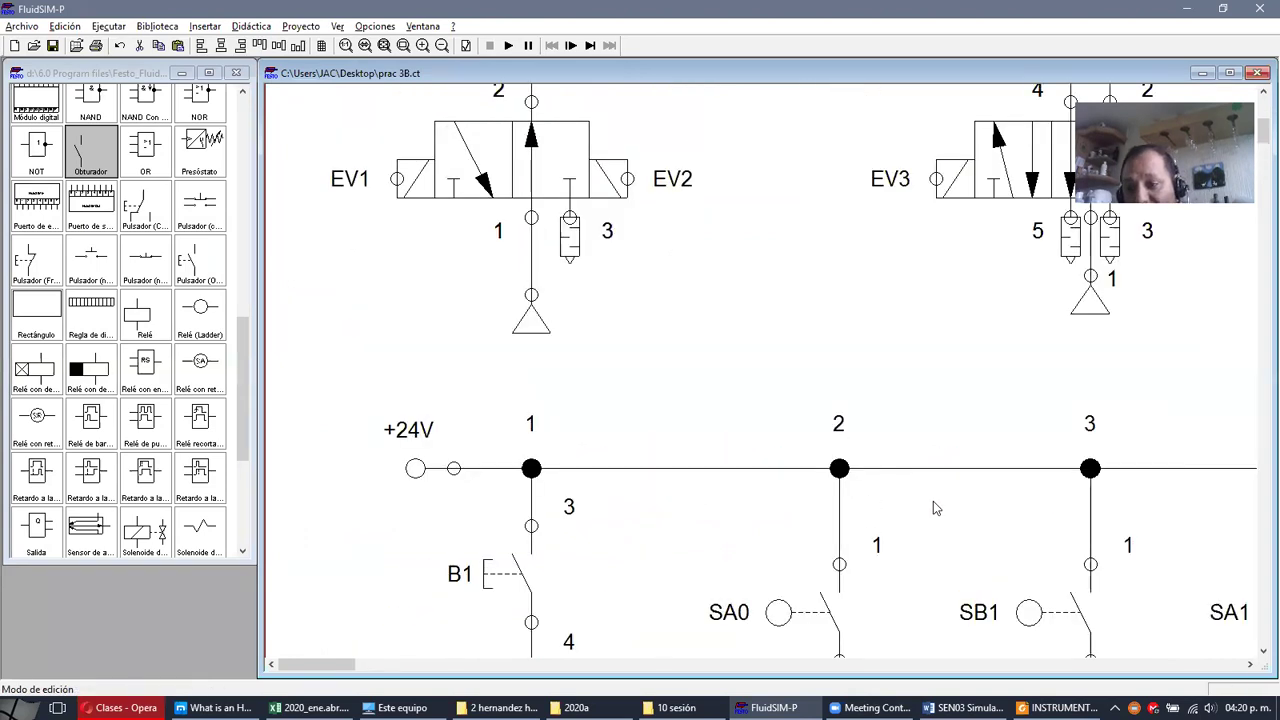
{"action": "scroll", "coordinate": [1117, 366], "scroll_direction": "down", "scroll_amount": 4}
{"action": "scroll", "coordinate": [951, 449], "scroll_direction": "down", "scroll_amount": 1}
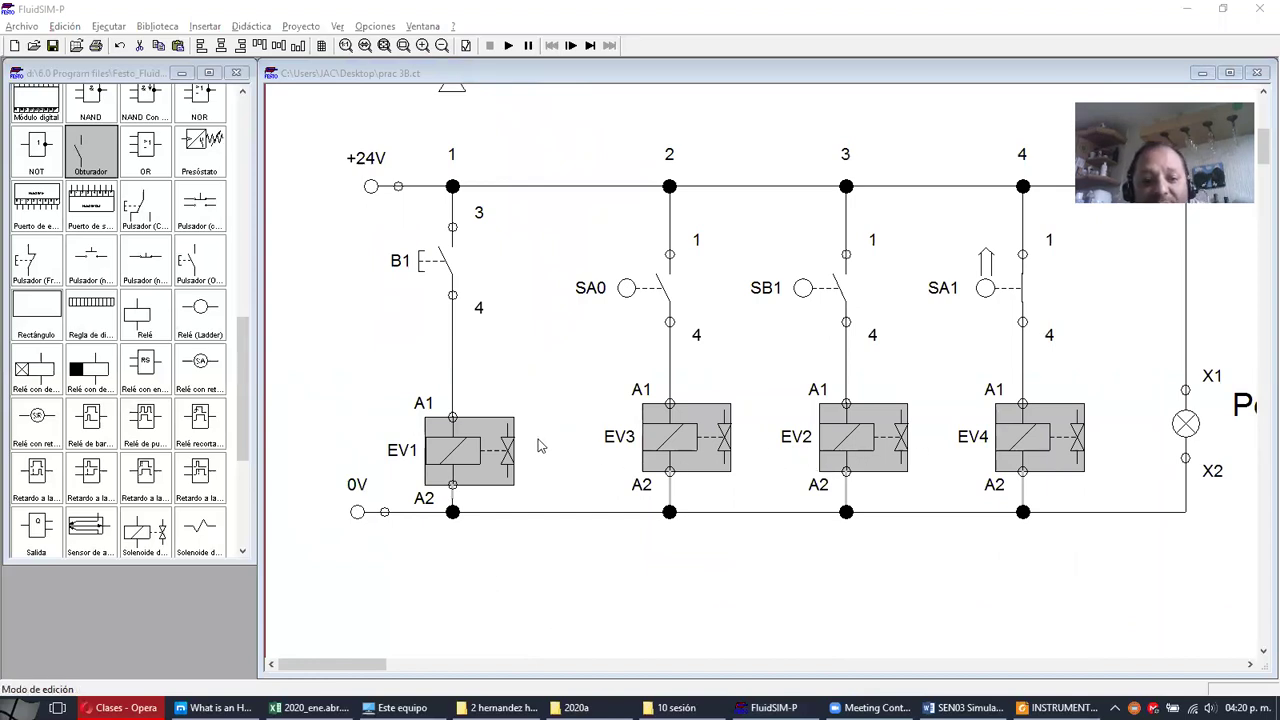
{"action": "left_click_drag", "start_coordinate": [380, 371], "coordinate": [480, 520]}
{"action": "mouse_move", "coordinate": [380, 371]}
{"action": "left_mouse_down"}
{"action": "mouse_move", "coordinate": [471, 508]}
{"action": "mouse_move", "coordinate": [1117, 505]}
{"action": "left_mouse_up"}
{"action": "left_click_drag", "start_coordinate": [338, 209], "coordinate": [1036, 368]}
{"action": "left_click_drag", "start_coordinate": [396, 398], "coordinate": [1055, 527]}
{"action": "scroll", "coordinate": [737, 526], "scroll_direction": "down", "scroll_amount": 2}
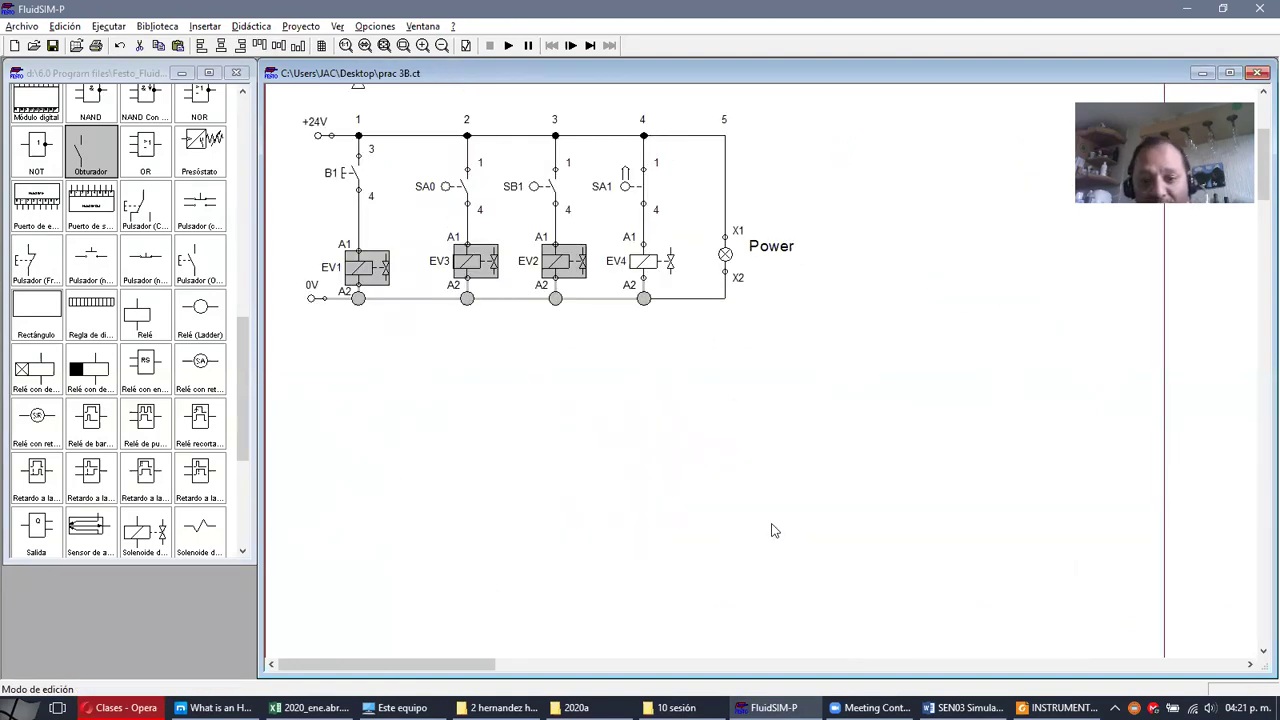
{"action": "scroll", "coordinate": [831, 483], "scroll_direction": "up", "scroll_amount": 2}
- Move the four solenoids and the Power lamp with its label along the 0V line, beyond the SA1 branch
{"action": "mouse_move", "coordinate": [831, 486]}
{"action": "left_mouse_down"}
{"action": "mouse_move", "coordinate": [523, 443]}
{"action": "mouse_move", "coordinate": [297, 337]}
{"action": "left_mouse_up"}
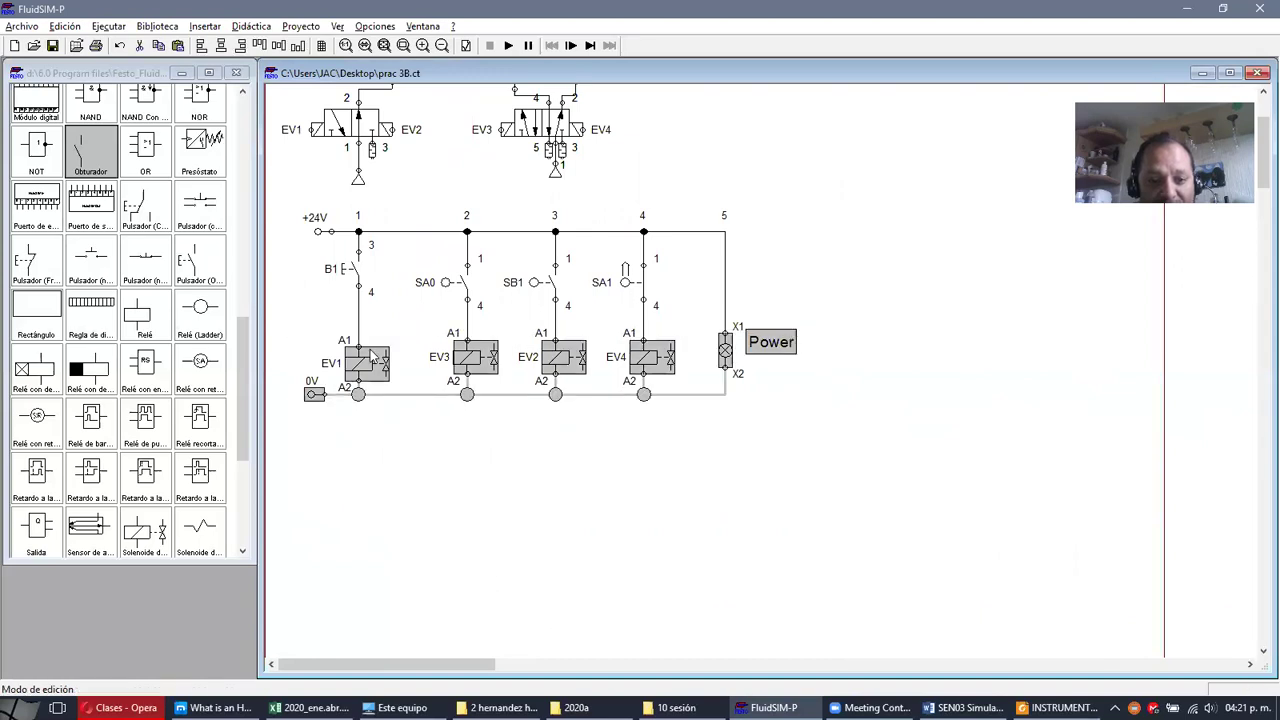
{"action": "left_click", "coordinate": [447, 445]}
{"action": "left_click_drag", "start_coordinate": [916, 480], "coordinate": [726, 357]}
{"action": "left_click", "coordinate": [600, 318]}
{"action": "left_click", "coordinate": [695, 300]}
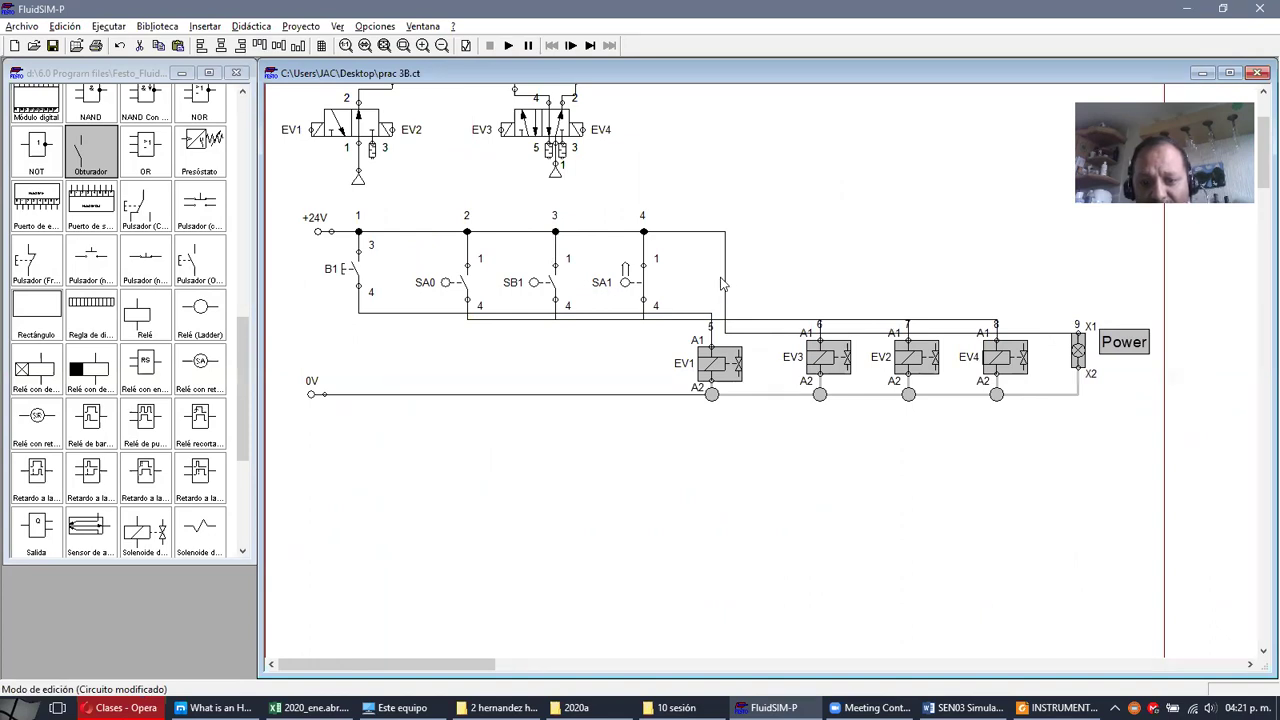
- Delete the wires that link the +24V line and the control switches to the relocated lamp and solenoids
{"action": "left_click", "coordinate": [724, 272]}
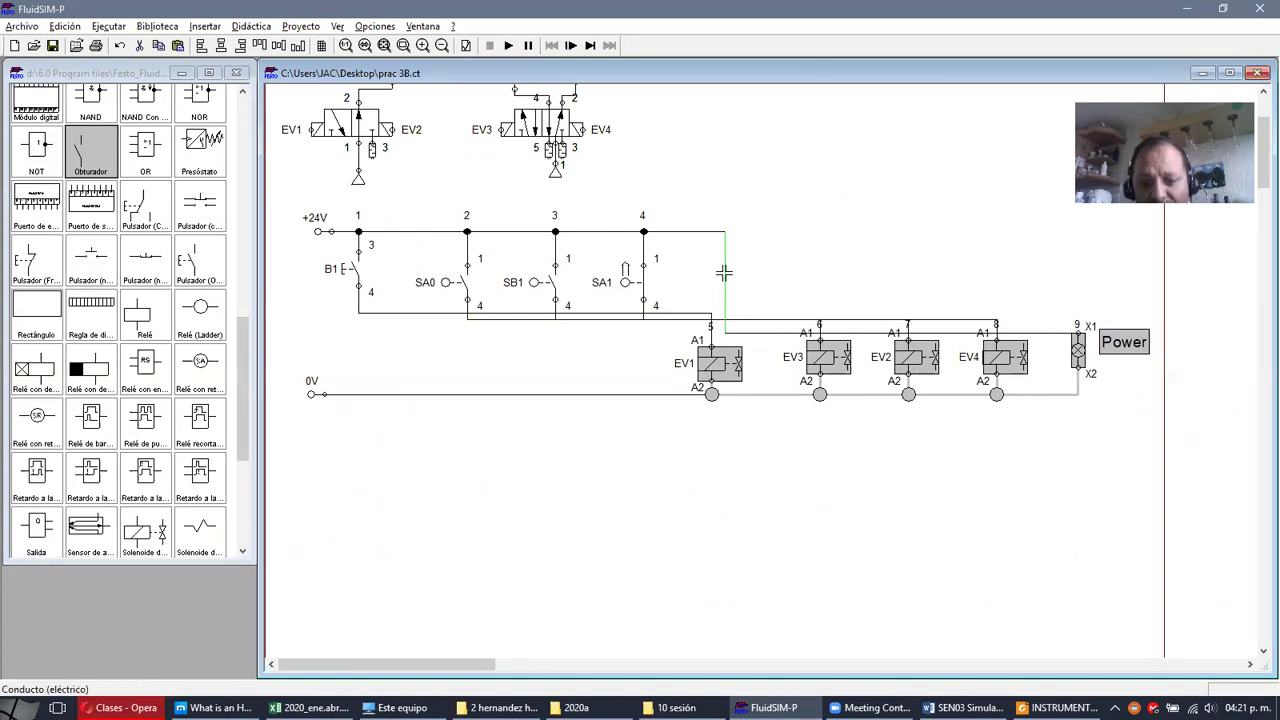
{"action": "key", "text": "Delete"}
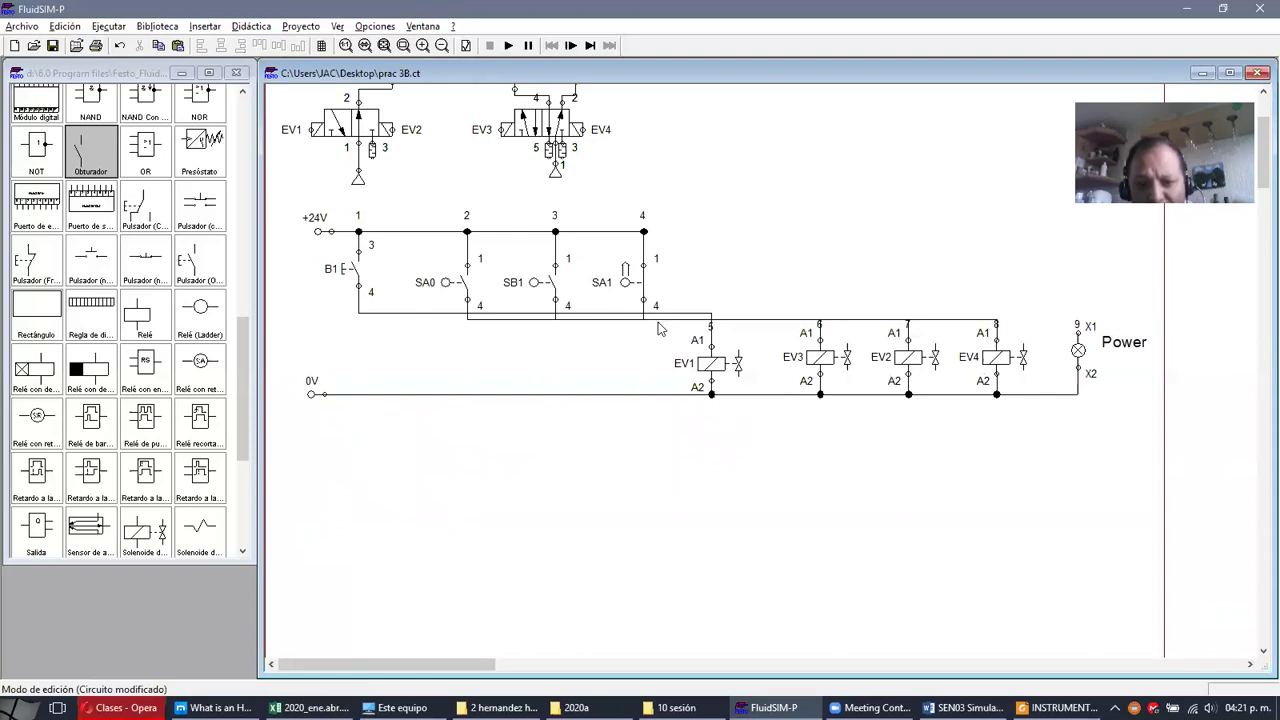
{"action": "left_click", "coordinate": [659, 319]}
{"action": "left_click_drag", "start_coordinate": [659, 319], "coordinate": [672, 314]}
{"action": "left_click", "coordinate": [669, 319]}
{"action": "left_click", "coordinate": [669, 319]}
{"action": "left_click_drag", "start_coordinate": [666, 318], "coordinate": [670, 314]}
{"action": "left_click", "coordinate": [665, 321]}
{"action": "left_click", "coordinate": [671, 312]}
{"action": "key", "text": "Delete"}
- Shift the Power lamp closer to solenoid EV4, leaving its text label in place
{"action": "left_click_drag", "start_coordinate": [1100, 545], "coordinate": [1065, 292]}
{"action": "key", "text": "Left"}
{"action": "key", "text": "Left"}
{"action": "key", "text": "Left"}
{"action": "key", "text": "Left"}
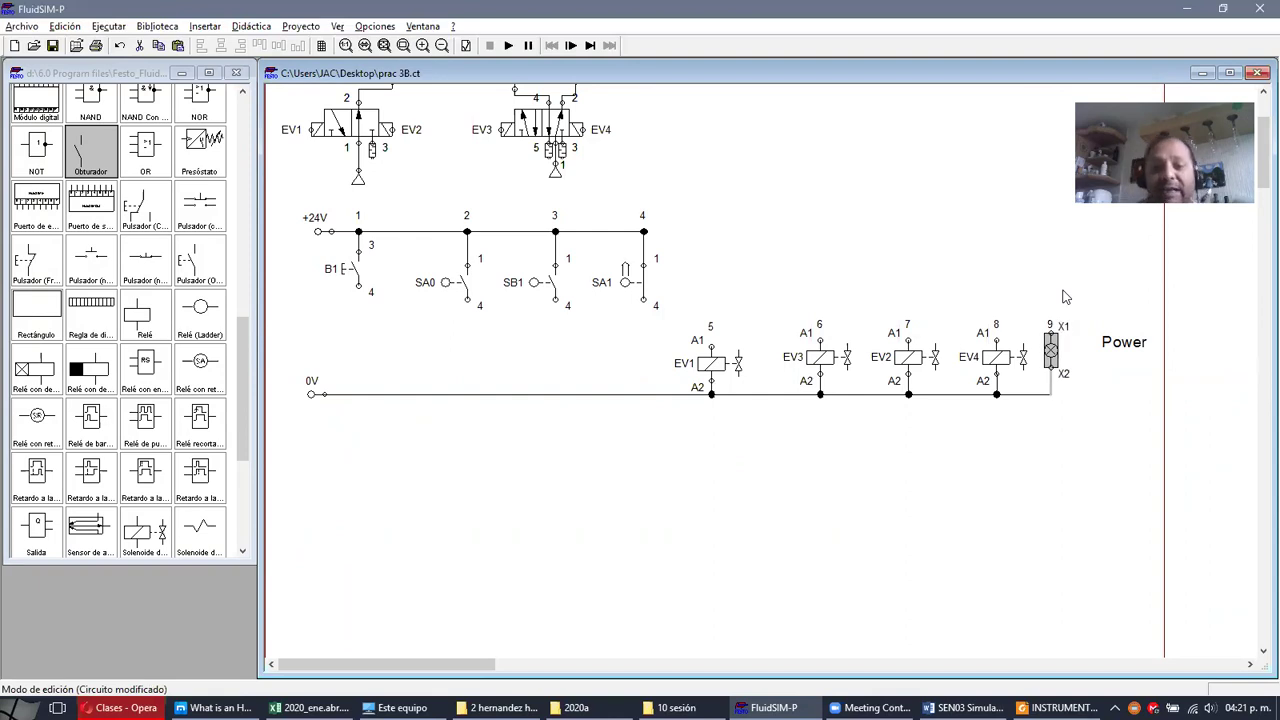
- Place a copy of the Act A label below the 0V line under the switches and change its text to CONTROL
{"action": "scroll", "coordinate": [385, 290], "scroll_direction": "up", "scroll_amount": 3}
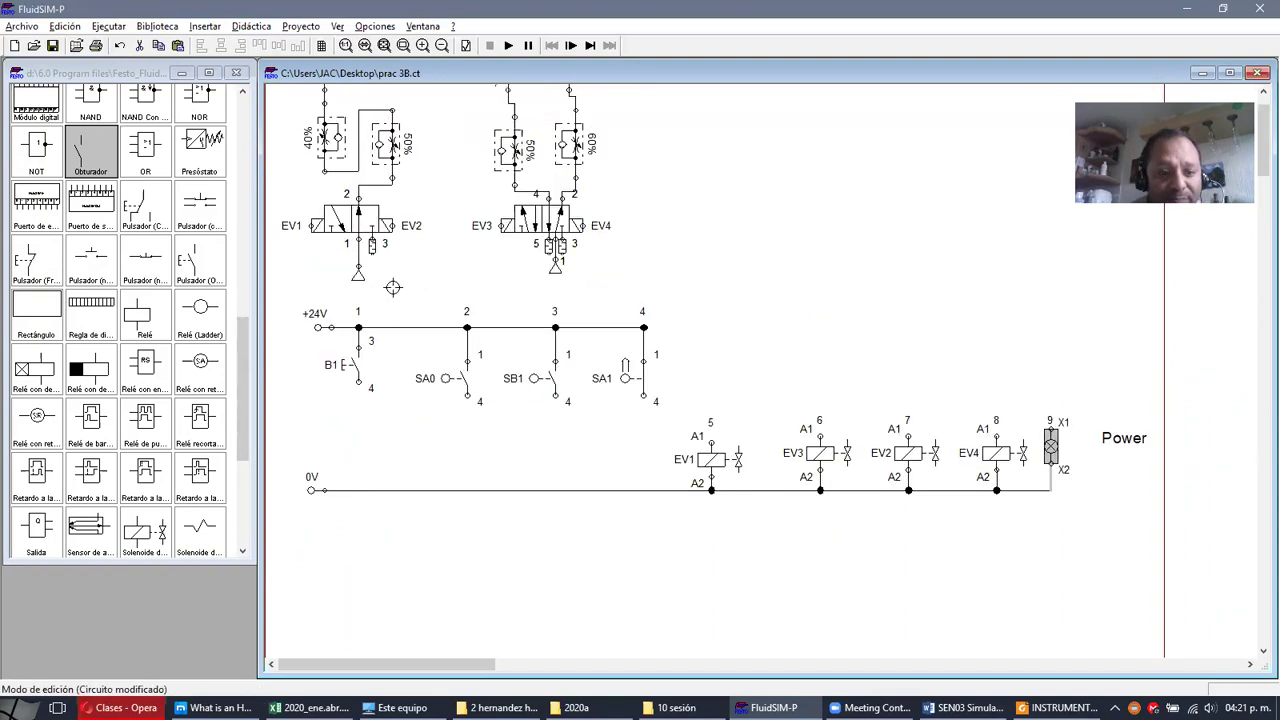
{"action": "scroll", "coordinate": [392, 287], "scroll_direction": "up", "scroll_amount": 2}
{"action": "left_click", "coordinate": [347, 104]}
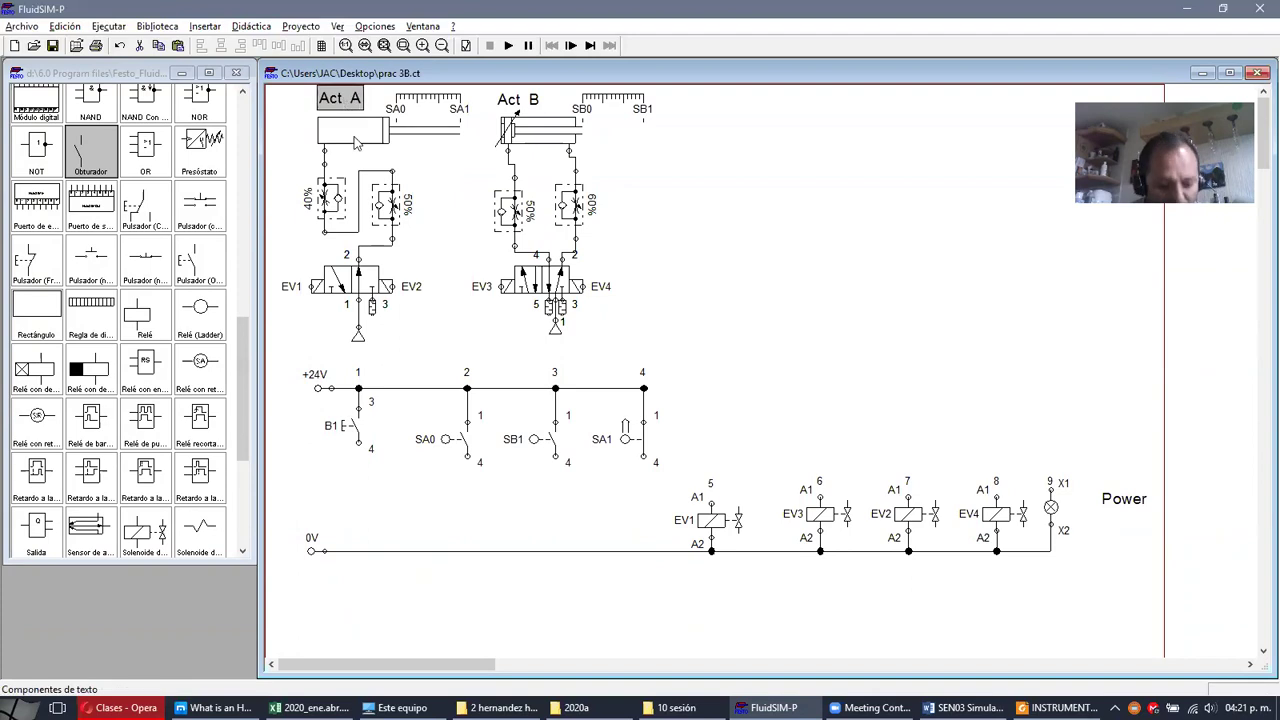
{"action": "scroll", "coordinate": [440, 500], "scroll_direction": "down", "scroll_amount": 5}
{"action": "key", "text": "ctrl+v"}
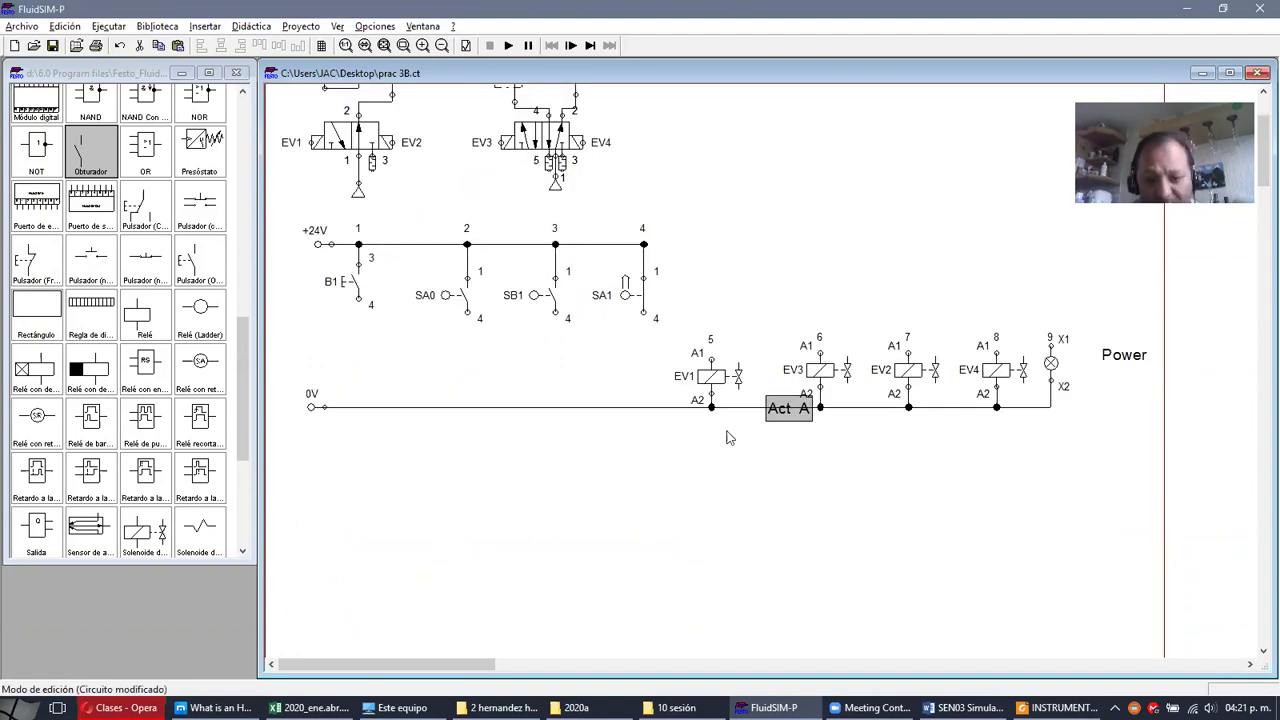
{"action": "left_click_drag", "start_coordinate": [806, 418], "coordinate": [470, 445]}
{"action": "double_click", "coordinate": [470, 443]}
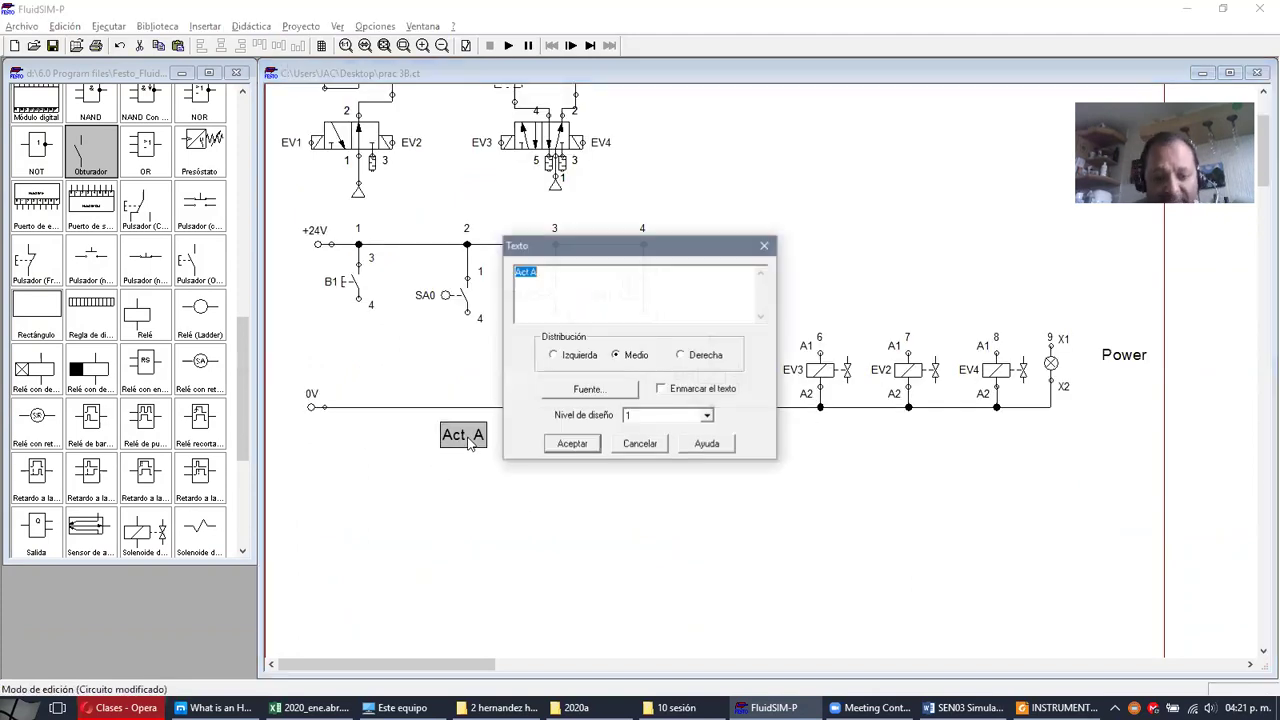
{"action": "type", "text": "c"}
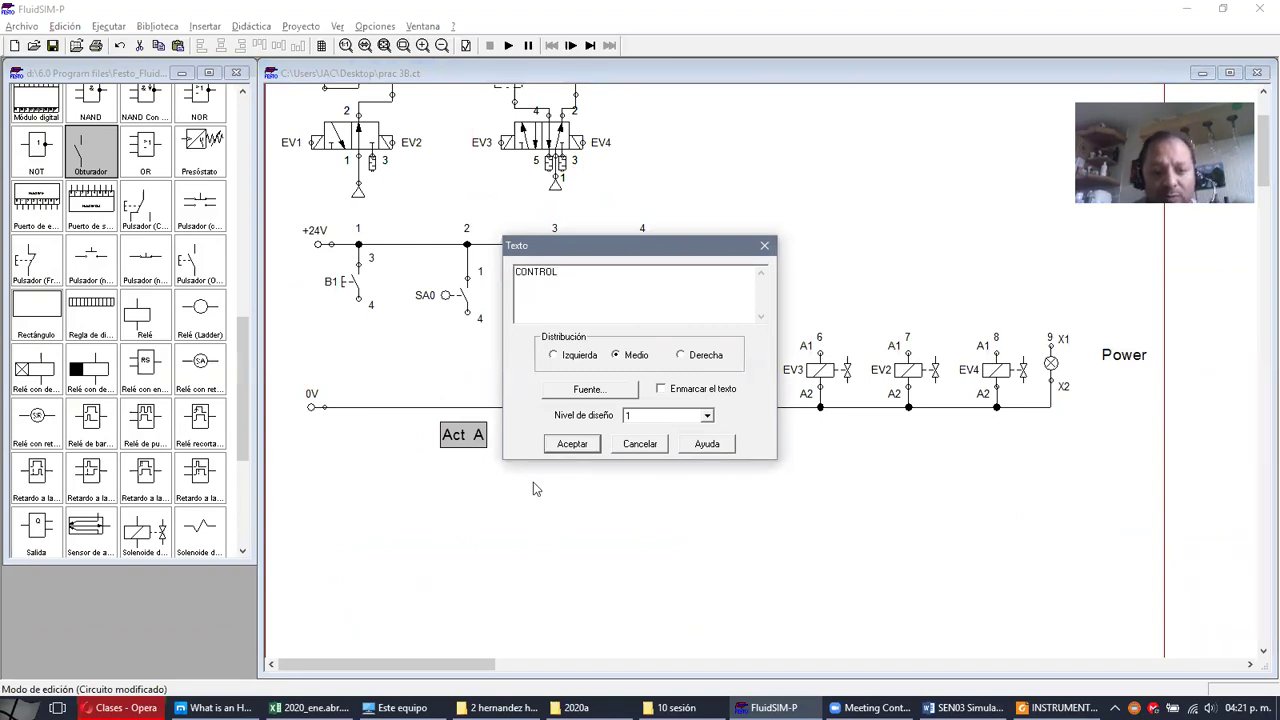
{"action": "left_click", "coordinate": [578, 447]}
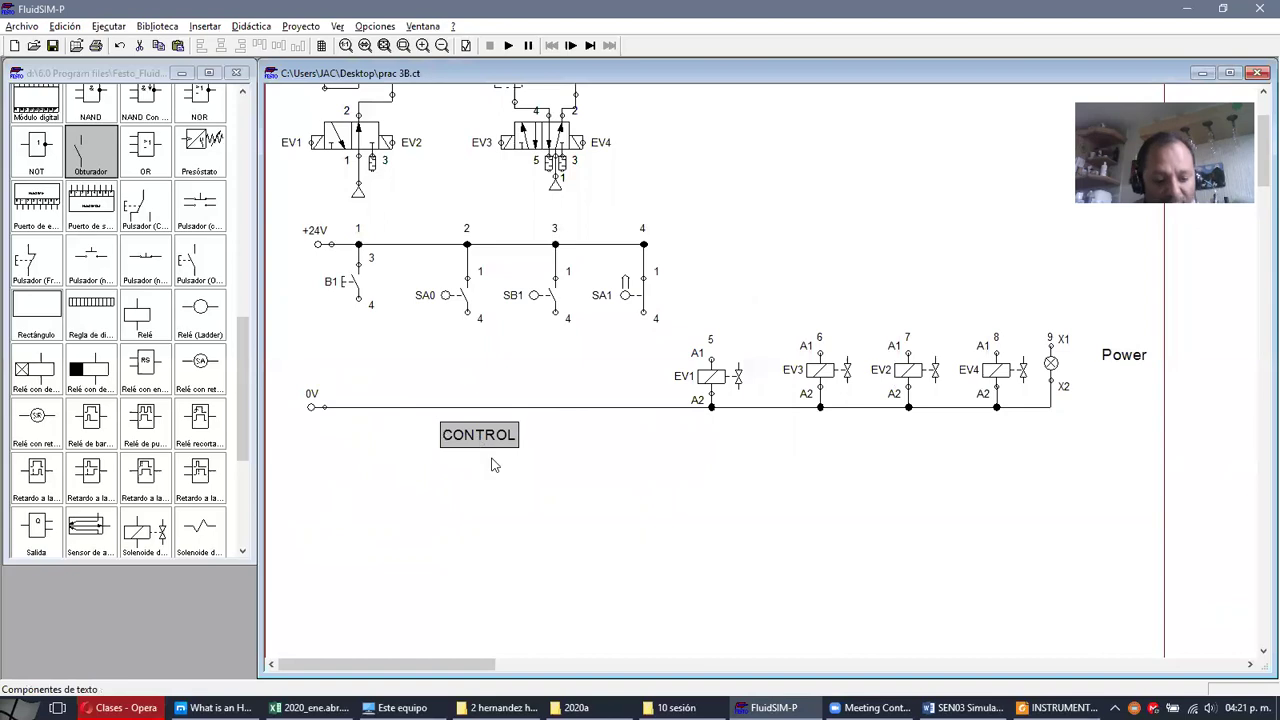
- Place another label copy below the solenoids and change its text to TRABAJO
{"action": "key", "text": "ctrl+v"}
{"action": "left_click_drag", "start_coordinate": [790, 420], "coordinate": [866, 447]}
{"action": "double_click", "coordinate": [865, 447]}
{"action": "type", "text": "ty"}
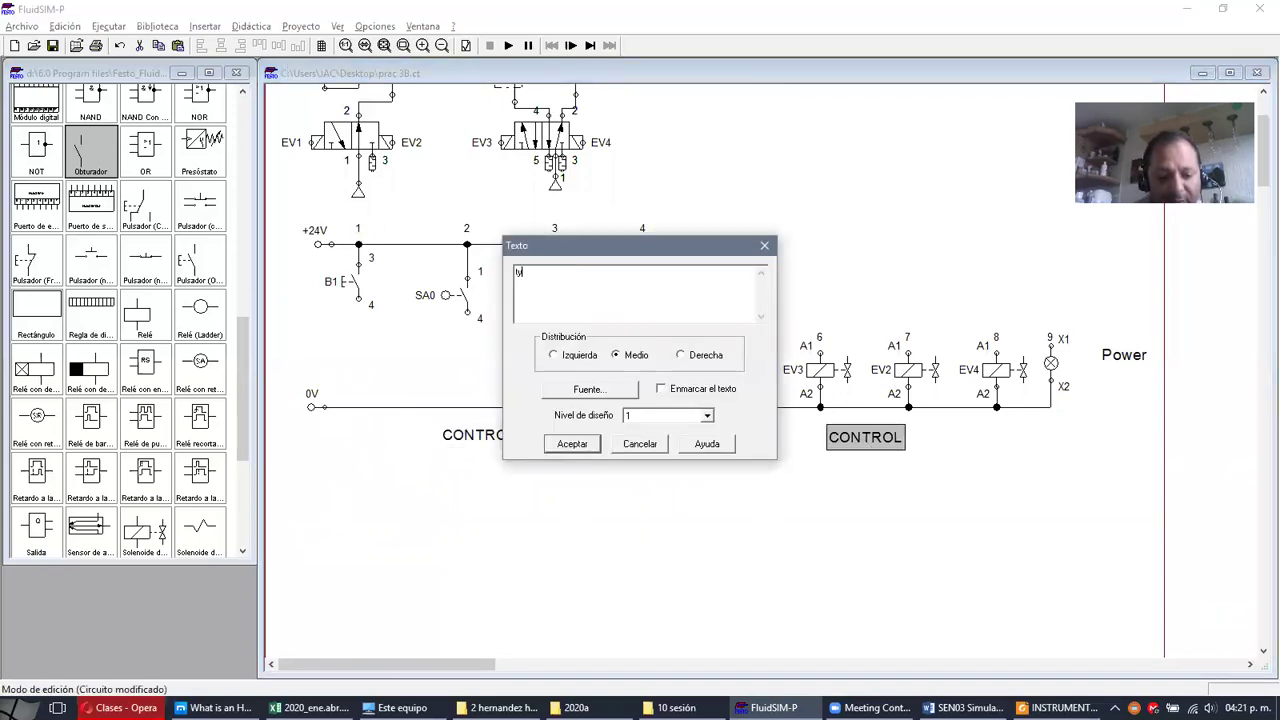
{"action": "key", "text": "BackSpace"}
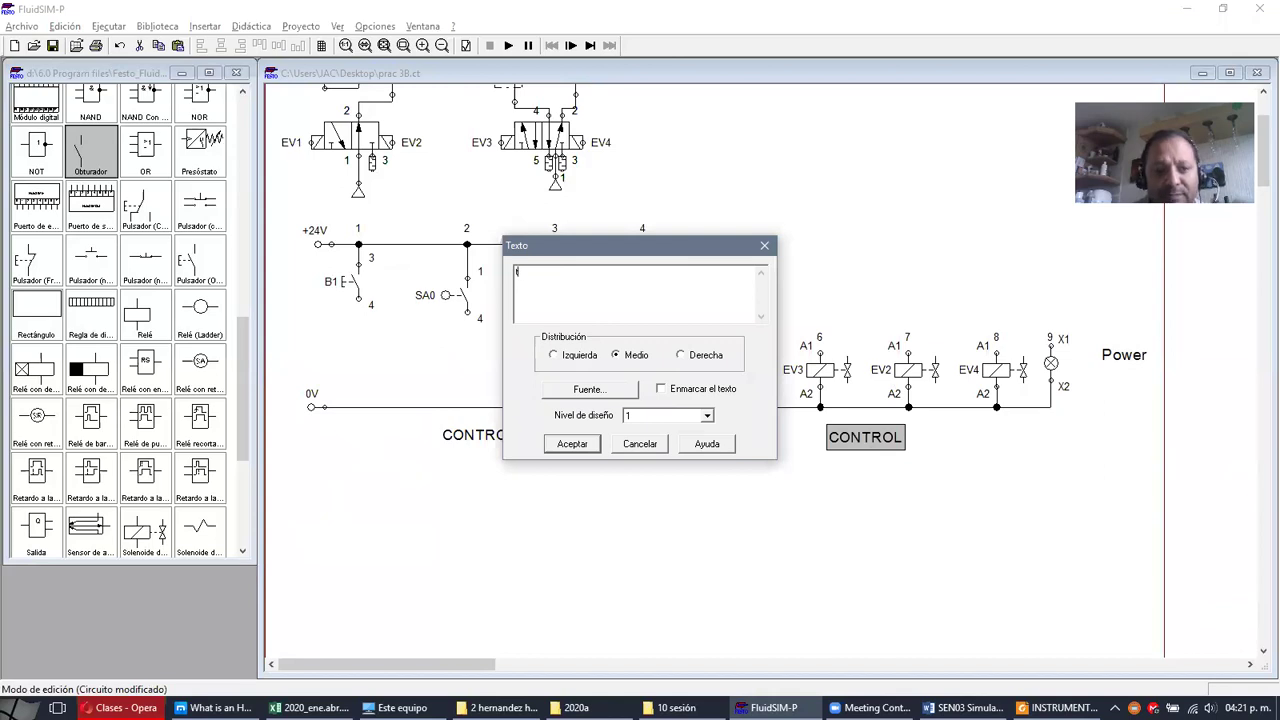
{"action": "type", "text": "RABAJO"}
{"action": "left_click", "coordinate": [582, 444]}
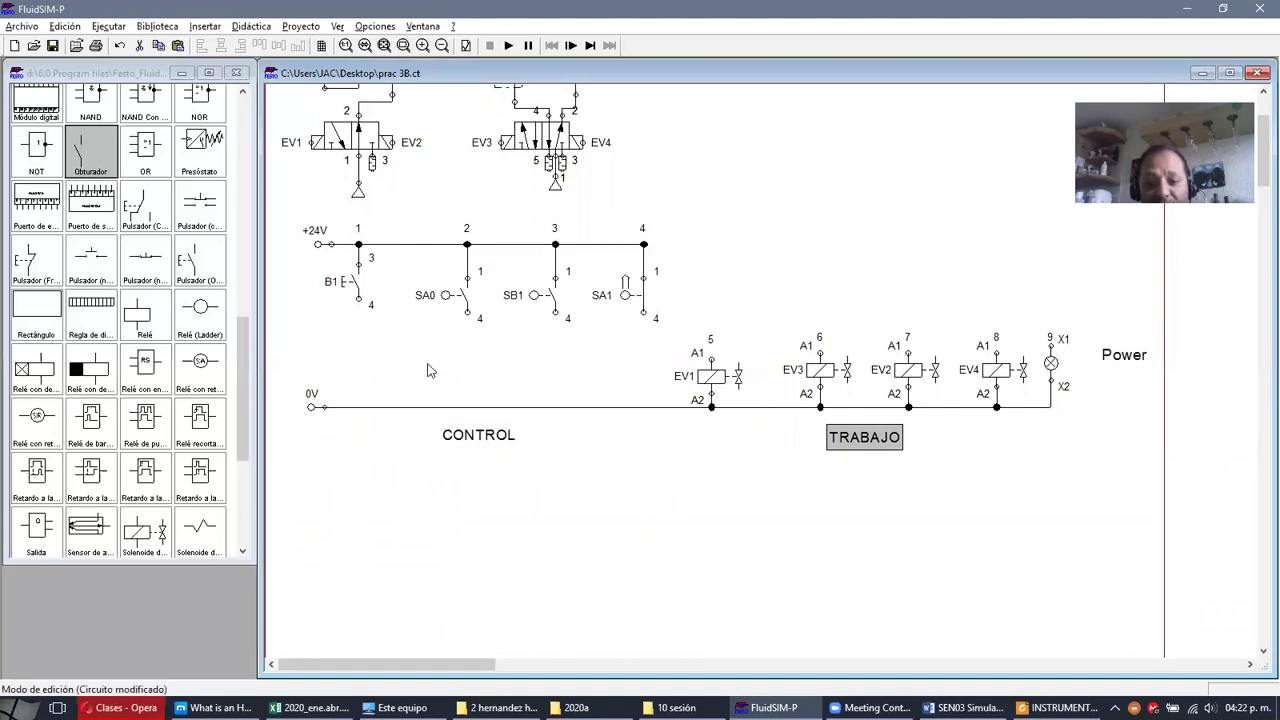
- Insert a relay coil between pushbutton B1 and the 0V line and name it K1
{"action": "left_click", "coordinate": [100, 376]}
{"action": "left_click_drag", "start_coordinate": [130, 325], "coordinate": [375, 373]}
{"action": "double_click", "coordinate": [366, 372]}
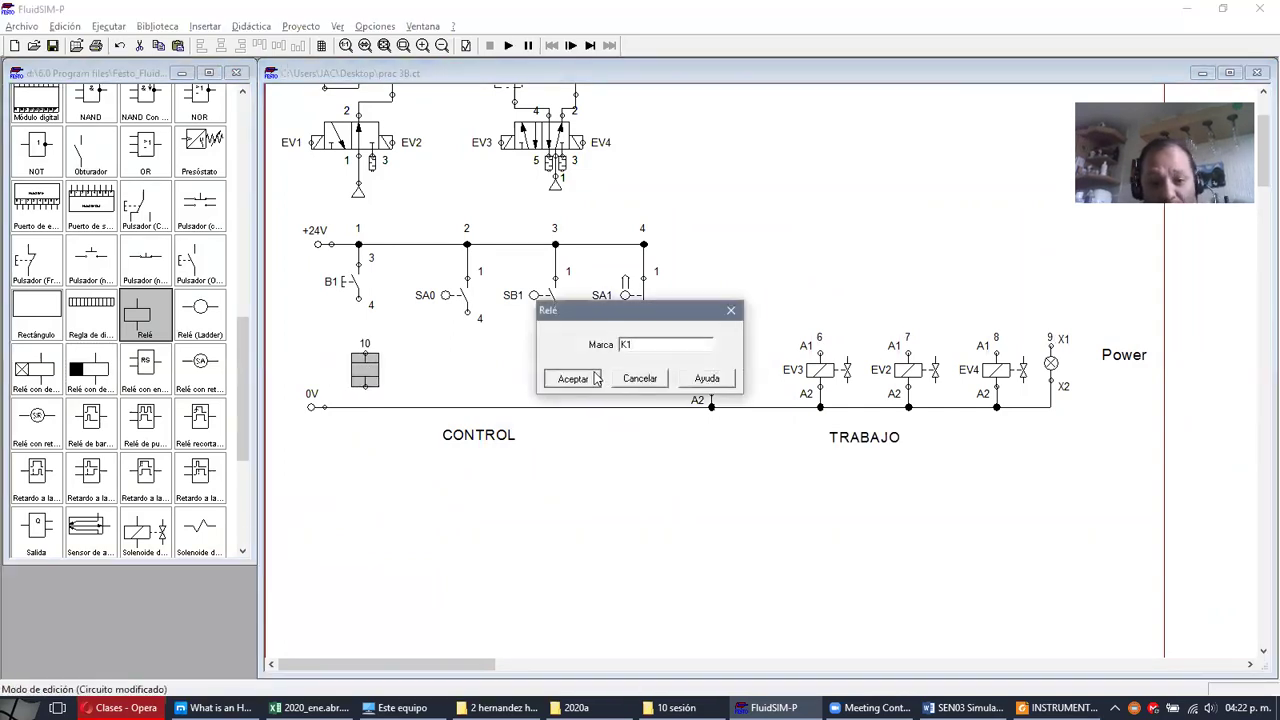
{"action": "left_click", "coordinate": [572, 378]}
- Label relay K1's upper terminal A1 and its lower terminal A2
{"action": "double_click", "coordinate": [364, 353]}
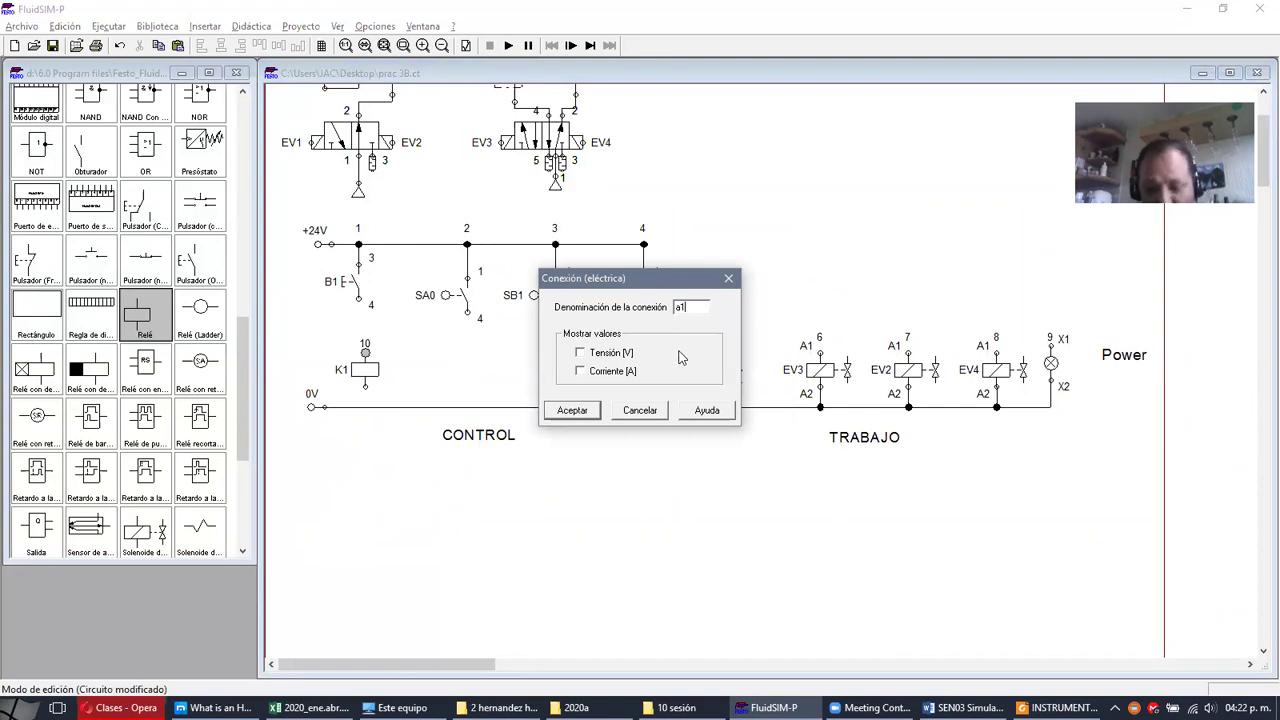
{"action": "left_click", "coordinate": [580, 412]}
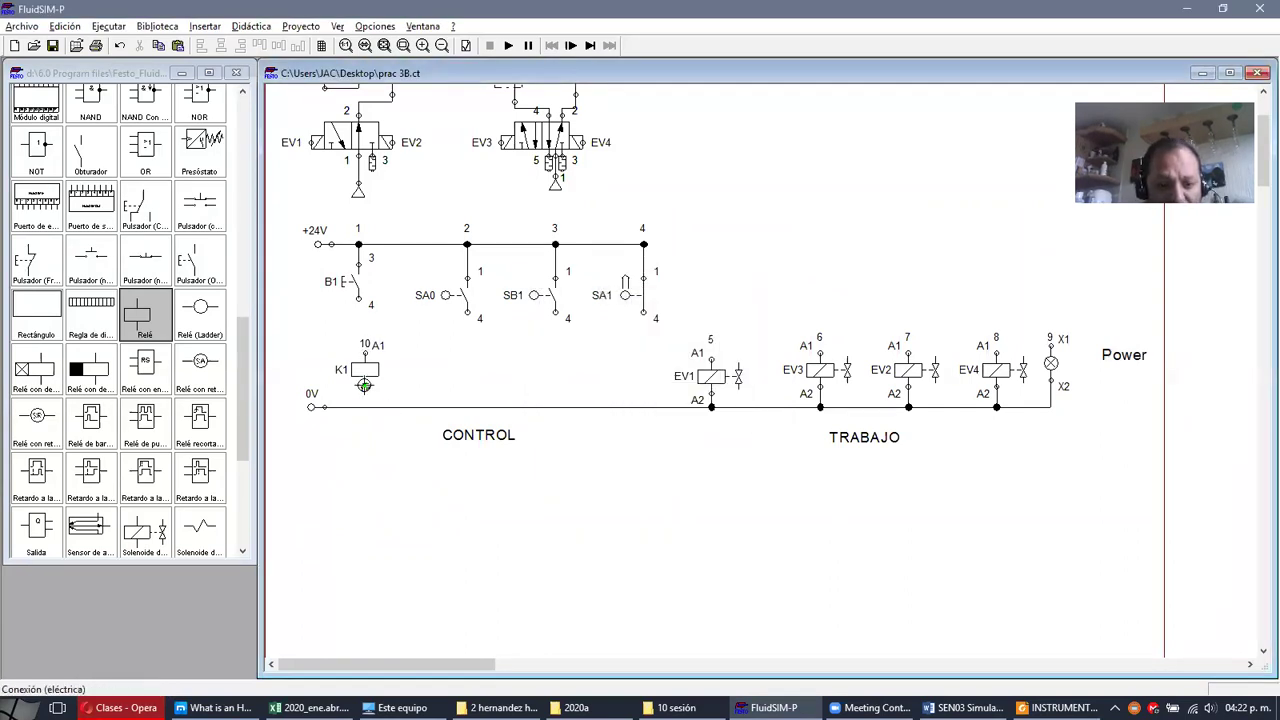
{"action": "double_click", "coordinate": [366, 386]}
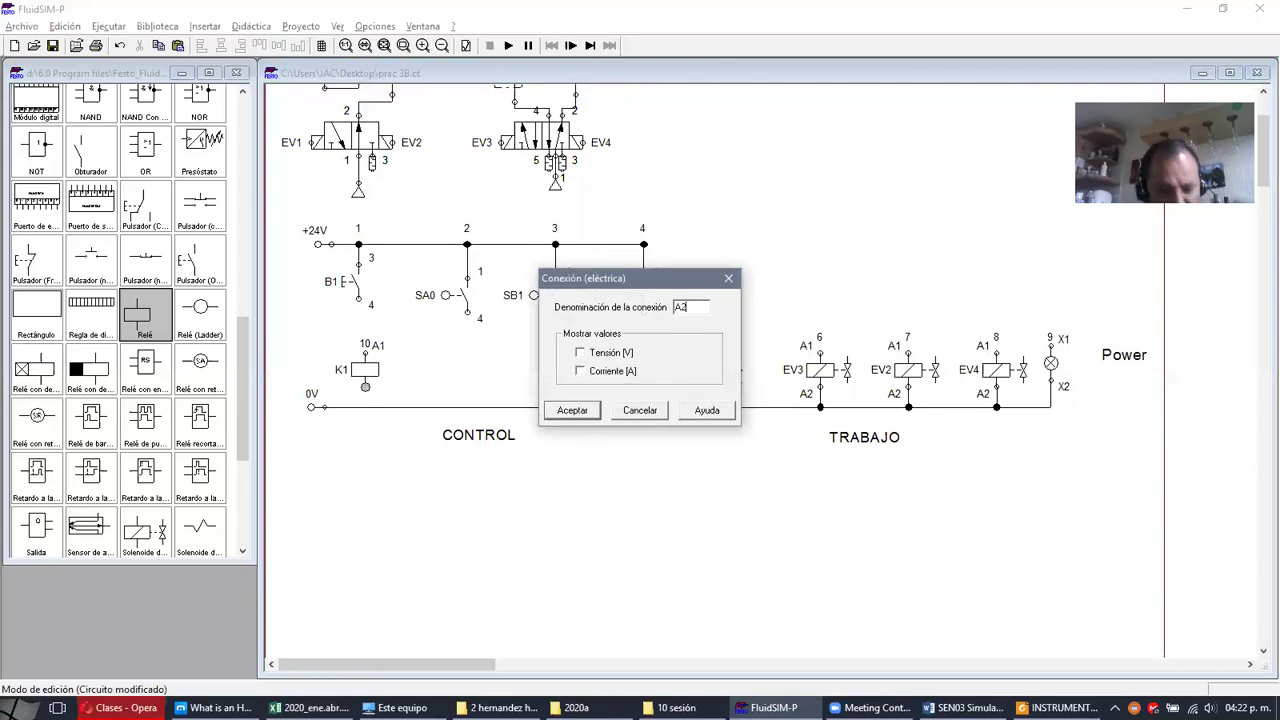
{"action": "left_click", "coordinate": [585, 410]}
- Align relay K1 under pushbutton B1 and wire it to B1's terminal 4 and the 0V line
{"action": "left_click", "coordinate": [360, 370]}
{"action": "left_click_drag", "start_coordinate": [358, 368], "coordinate": [358, 298]}
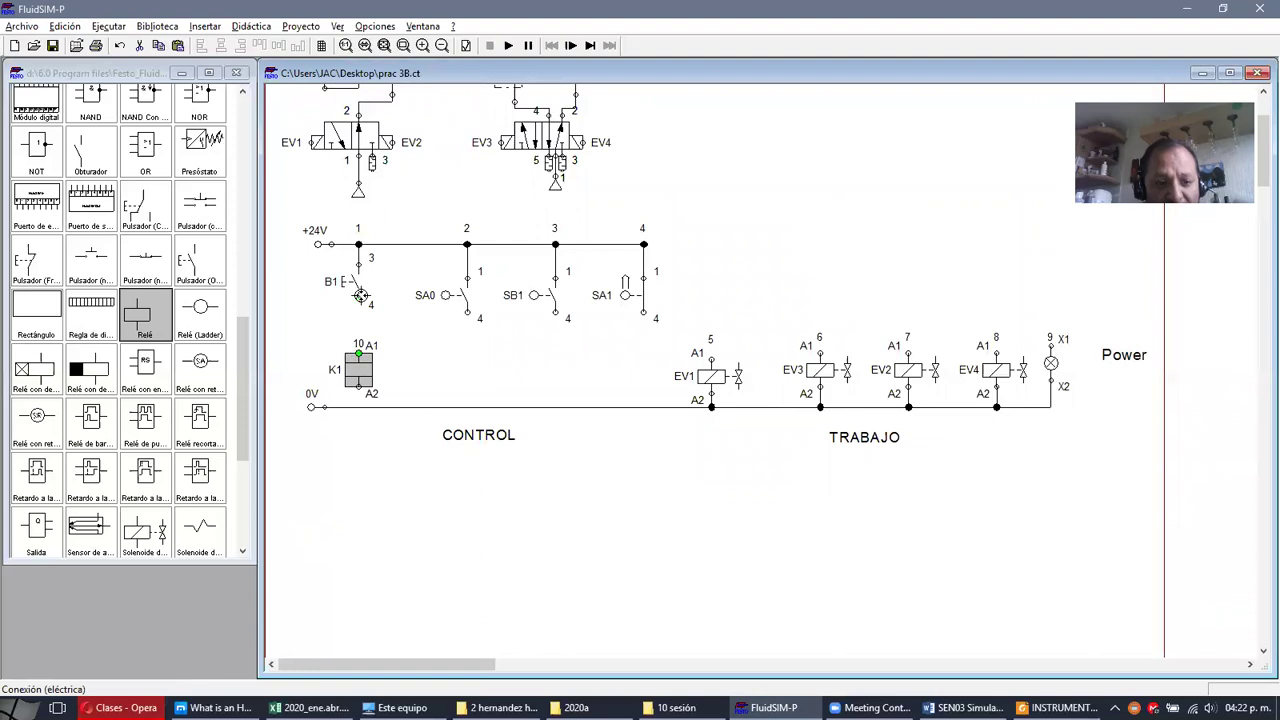
{"action": "left_click_drag", "start_coordinate": [358, 386], "coordinate": [357, 406]}
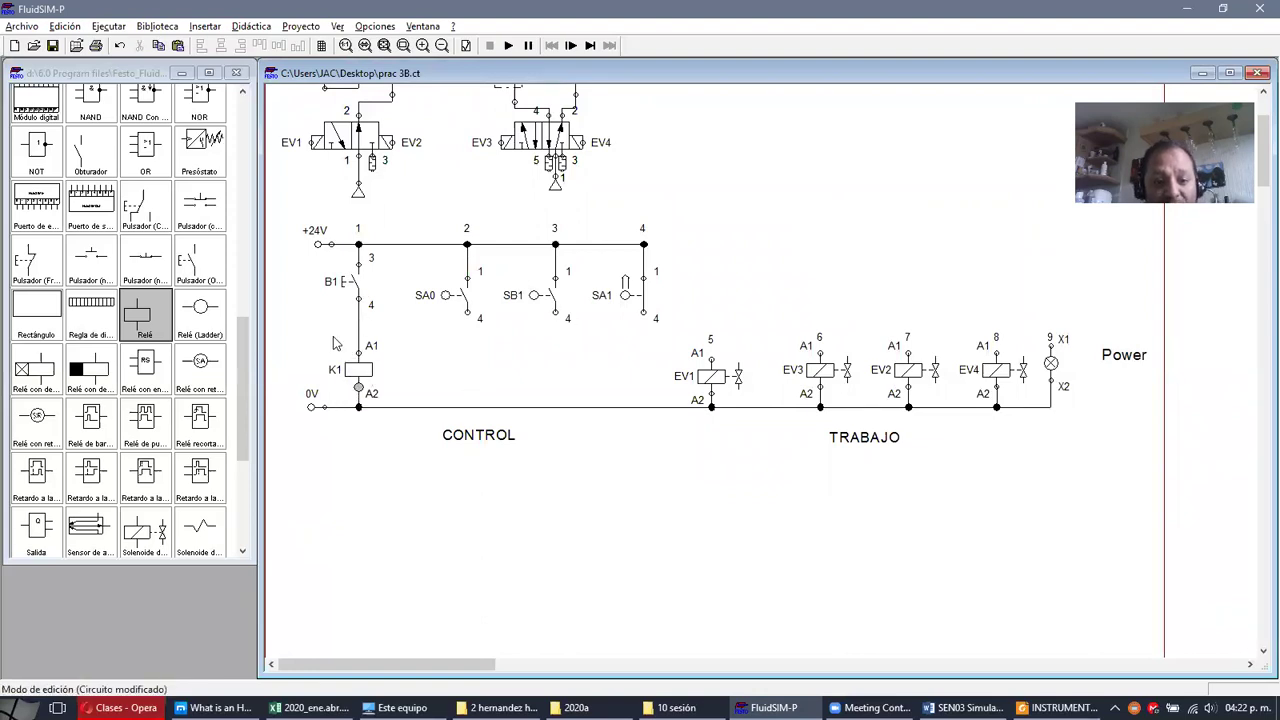
- Copy relay coil K1 and place the duplicate below limit switch SA0, level with K1
{"action": "left_click", "coordinate": [358, 382]}
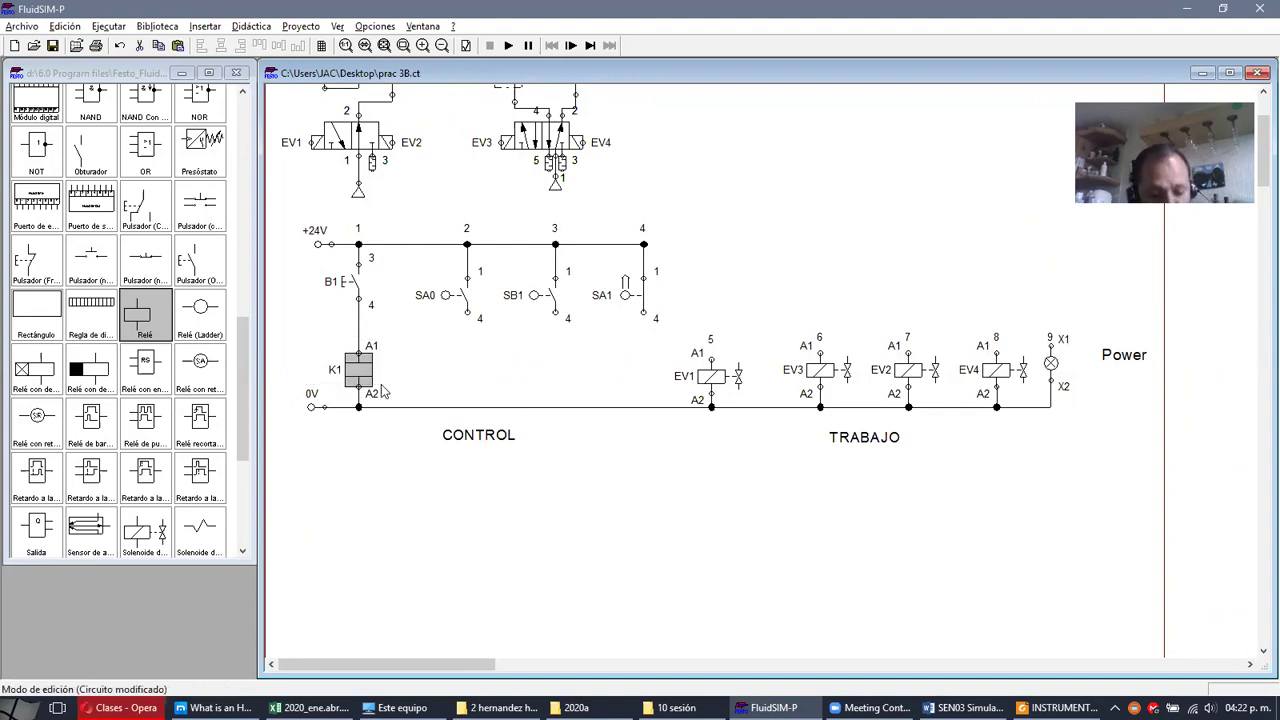
{"action": "key", "text": "ctrl+c"}
{"action": "key", "text": "ctrl+v"}
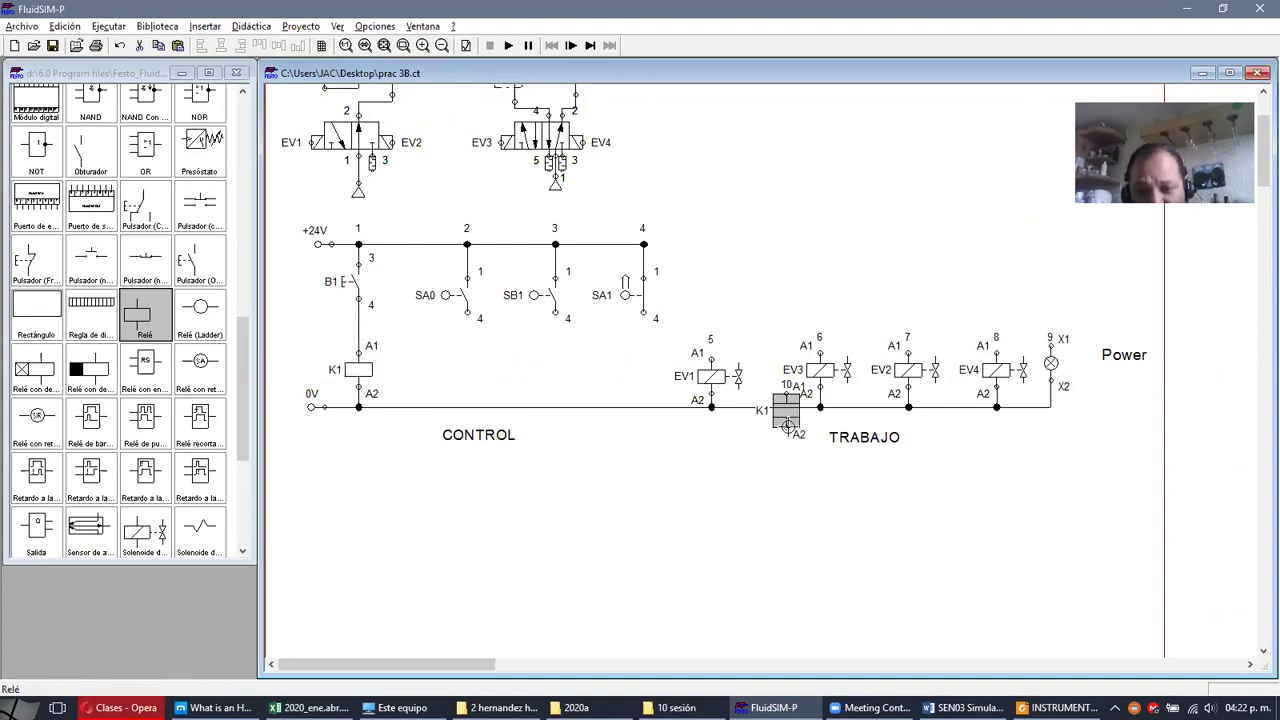
{"action": "left_click_drag", "start_coordinate": [788, 424], "coordinate": [456, 373]}
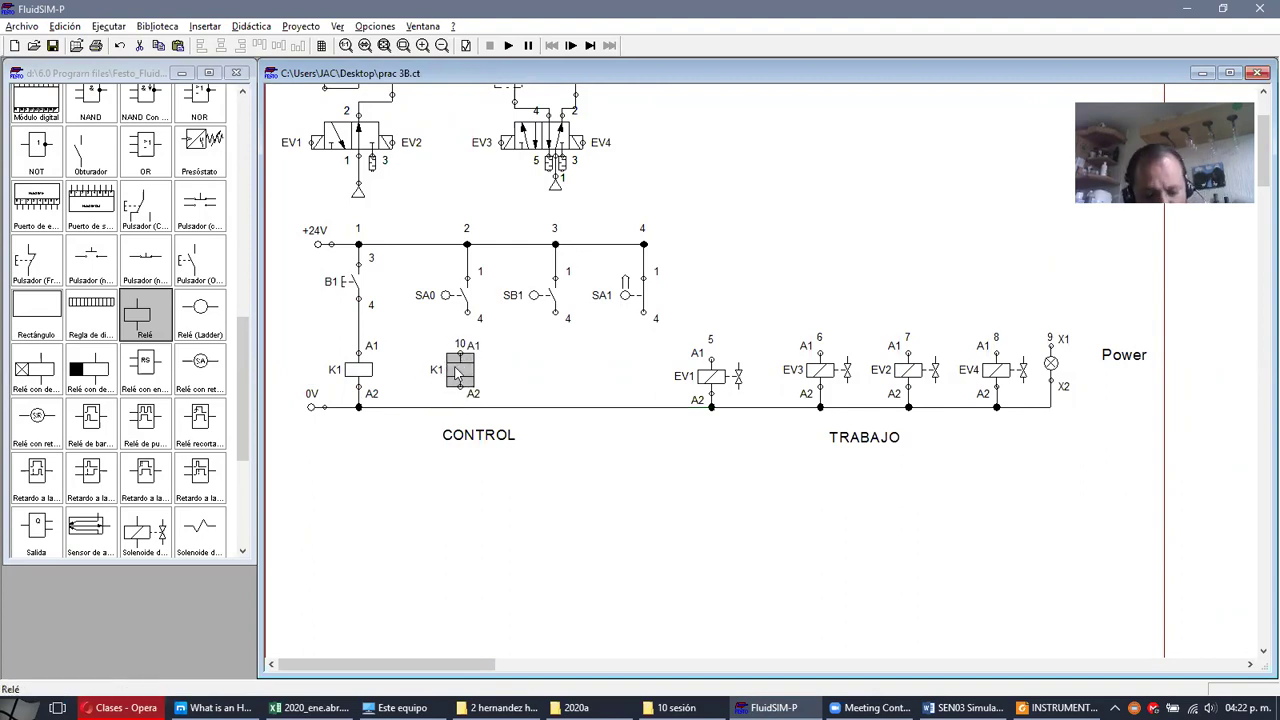
- Paste a second copy of the relay coil and position it below limit switch SB1, level with the other coils
{"action": "key", "text": "ctrl+v"}
{"action": "key", "text": "Left"}
{"action": "key", "text": "Left"}
{"action": "key", "text": "Left"}
{"action": "key", "text": "Left"}
{"action": "key", "text": "Left"}
{"action": "key", "text": "Left"}
{"action": "key", "text": "Left"}
{"action": "key", "text": "Left"}
{"action": "key", "text": "Left"}
{"action": "key", "text": "Left"}
{"action": "key", "text": "Left"}
{"action": "key", "text": "Left"}
{"action": "key", "text": "Left"}
{"action": "key", "text": "Left"}
{"action": "key", "text": "Left"}
{"action": "key", "text": "Left"}
{"action": "key", "text": "Left"}
{"action": "key", "text": "Left"}
{"action": "key", "text": "Left"}
{"action": "key", "text": "Left"}
{"action": "key", "text": "Up"}
{"action": "key", "text": "Up"}
{"action": "key", "text": "Up"}
{"action": "key", "text": "Up"}
{"action": "key", "text": "Right"}
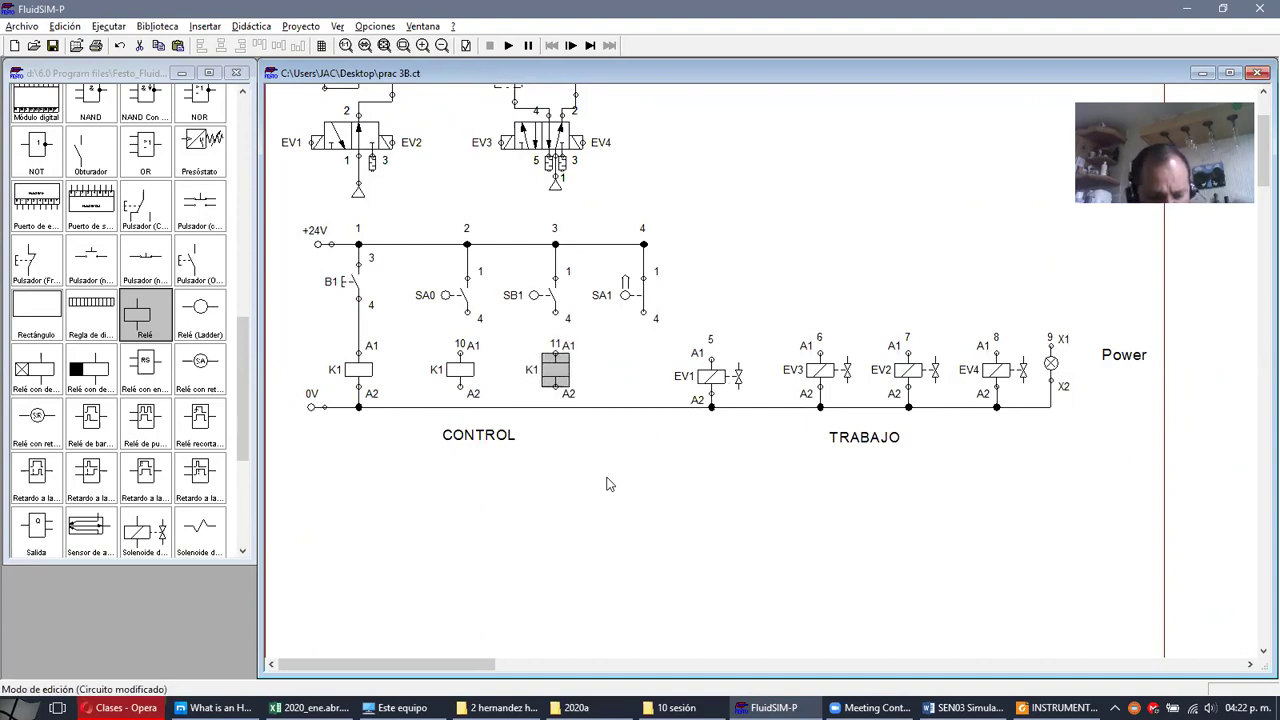
- Paste a third copy of the relay coil and position it below limit switch SA1
{"action": "key", "text": "ctrl+v"}
{"action": "key", "text": "Left"}
{"action": "key", "text": "Left"}
{"action": "key", "text": "Left"}
{"action": "key", "text": "Left"}
{"action": "key", "text": "Left"}
{"action": "key", "text": "Left"}
{"action": "key", "text": "Left"}
{"action": "key", "text": "Left"}
{"action": "key", "text": "Left"}
{"action": "key", "text": "Left"}
{"action": "key", "text": "Left"}
{"action": "key", "text": "Left"}
{"action": "key", "text": "Left"}
{"action": "key", "text": "Left"}
{"action": "key", "text": "Left"}
{"action": "key", "text": "Up"}
{"action": "key", "text": "Up"}
{"action": "key", "text": "Up"}
{"action": "key", "text": "Up"}
{"action": "key", "text": "Up"}
{"action": "key", "text": "Up"}
{"action": "key", "text": "Up"}
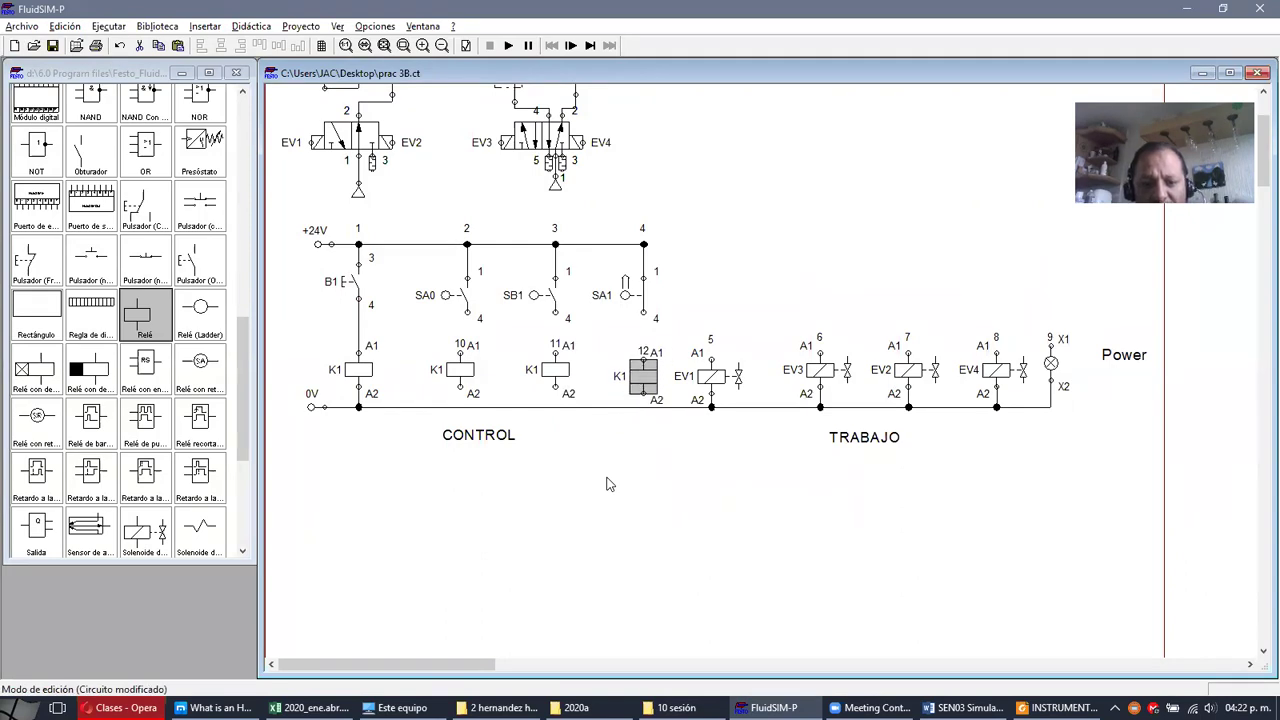
{"action": "left_click", "coordinate": [606, 484]}
- Rename the relay copies below SA0, SB1 and SA1 as K2, K3 and K4
{"action": "double_click", "coordinate": [460, 370]}
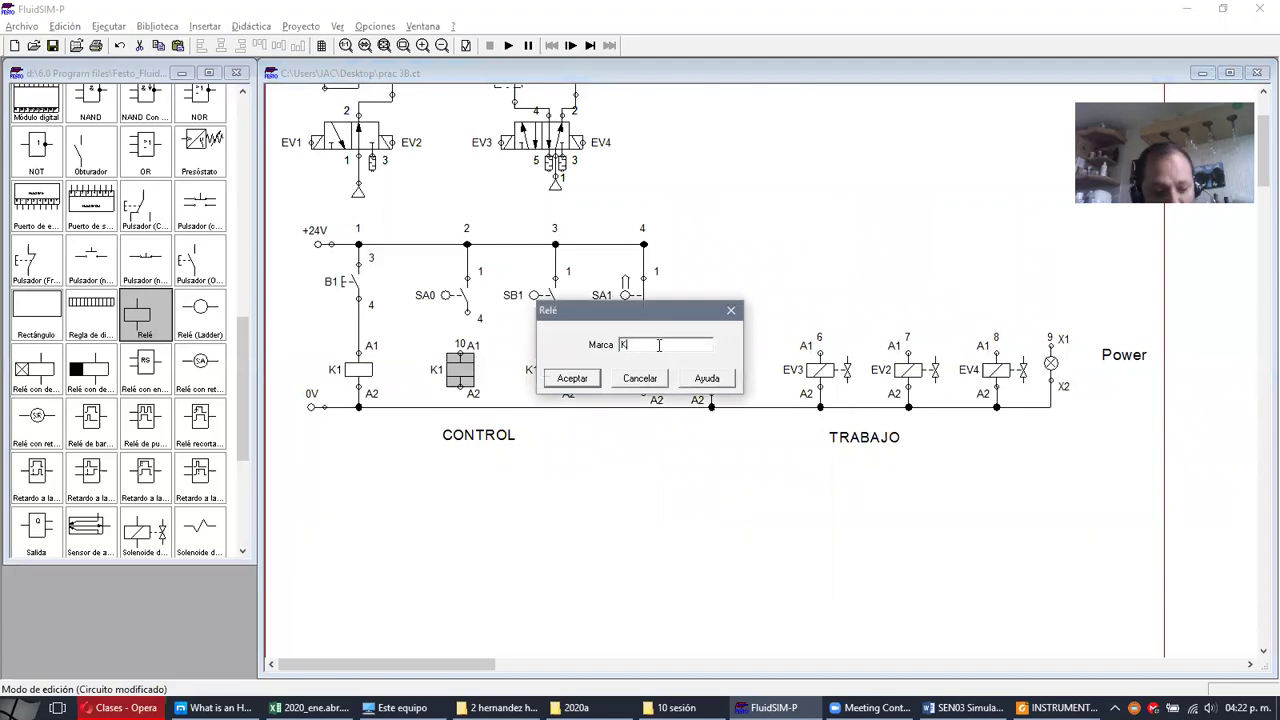
{"action": "type", "text": "K2"}
{"action": "left_click", "coordinate": [571, 378]}
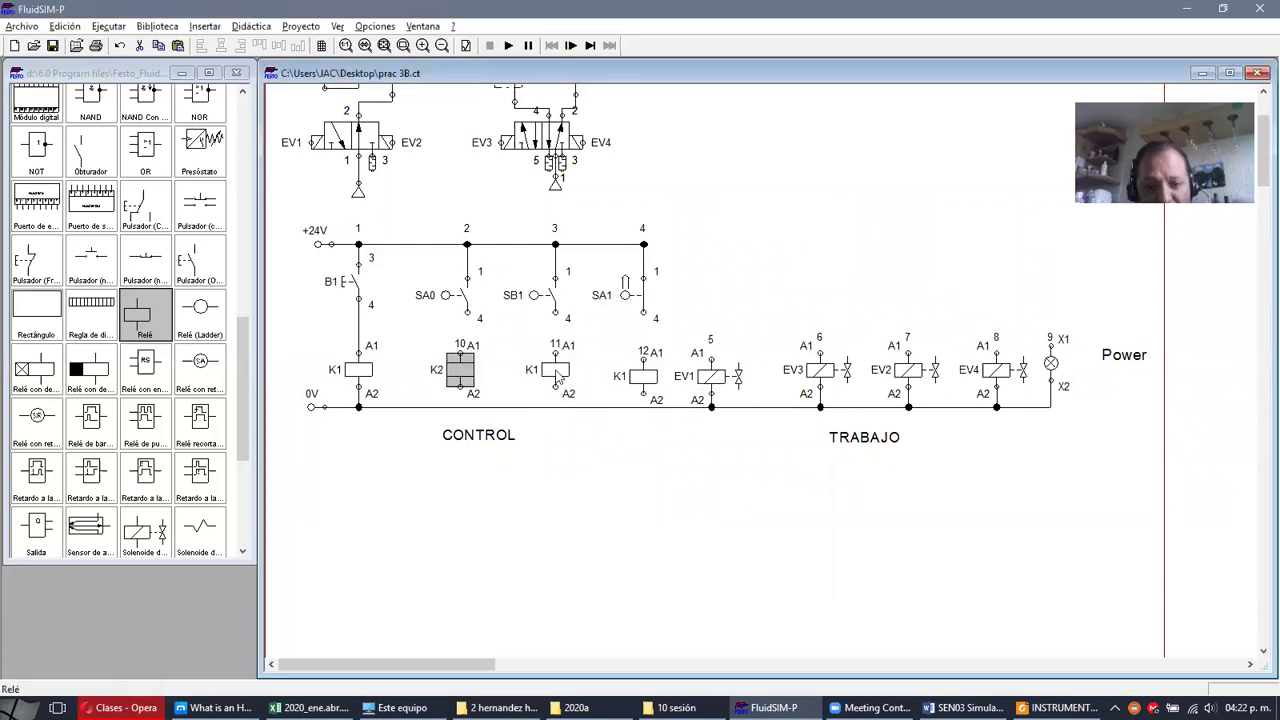
{"action": "double_click", "coordinate": [661, 343]}
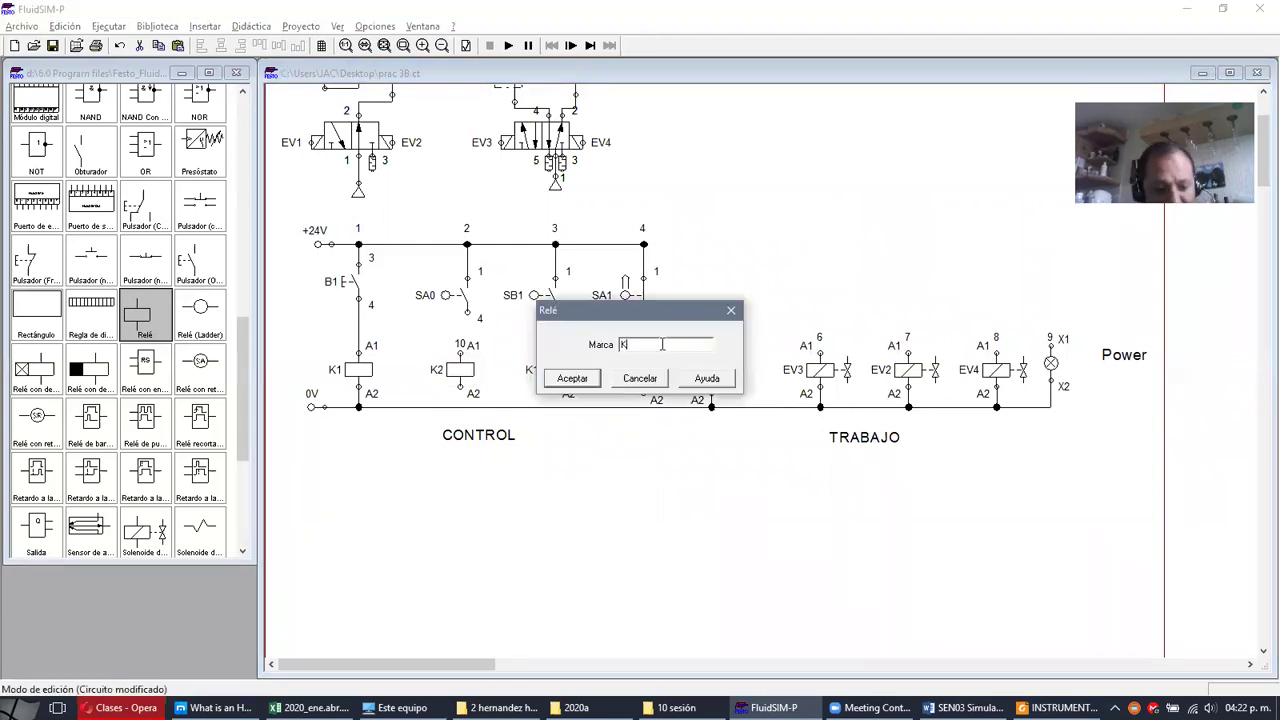
{"action": "left_click", "coordinate": [585, 383]}
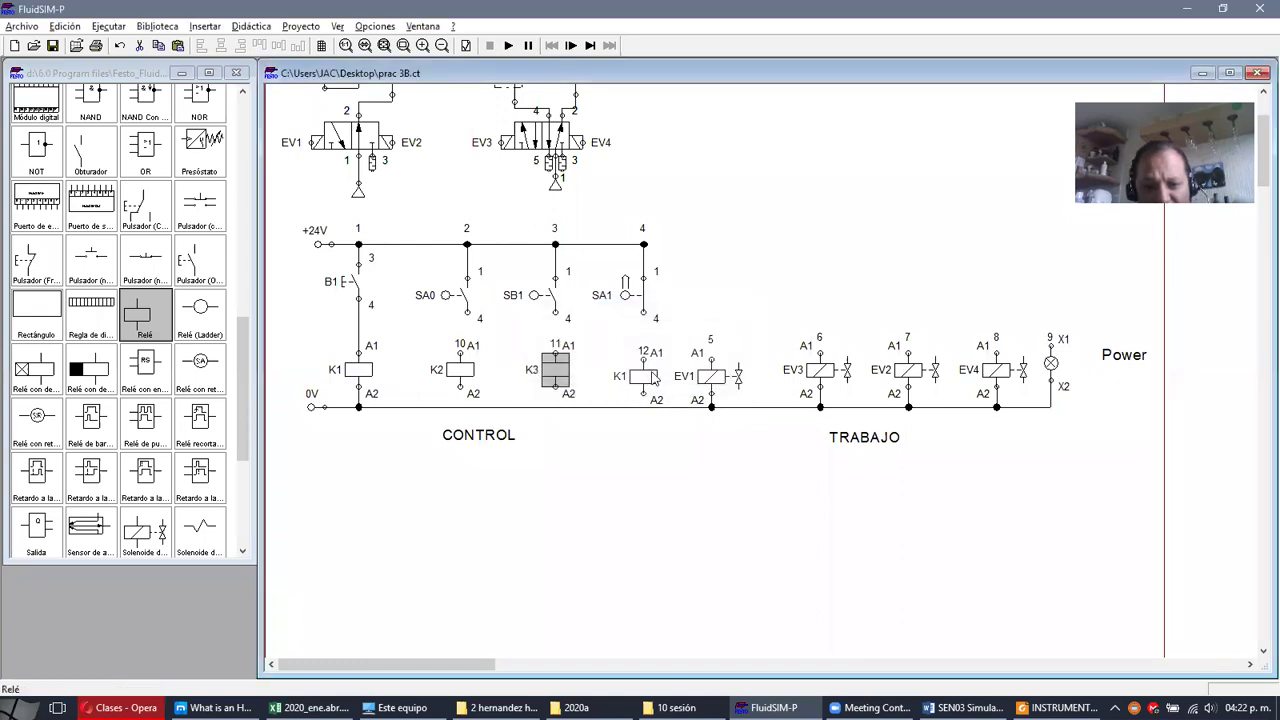
{"action": "double_click", "coordinate": [645, 378]}
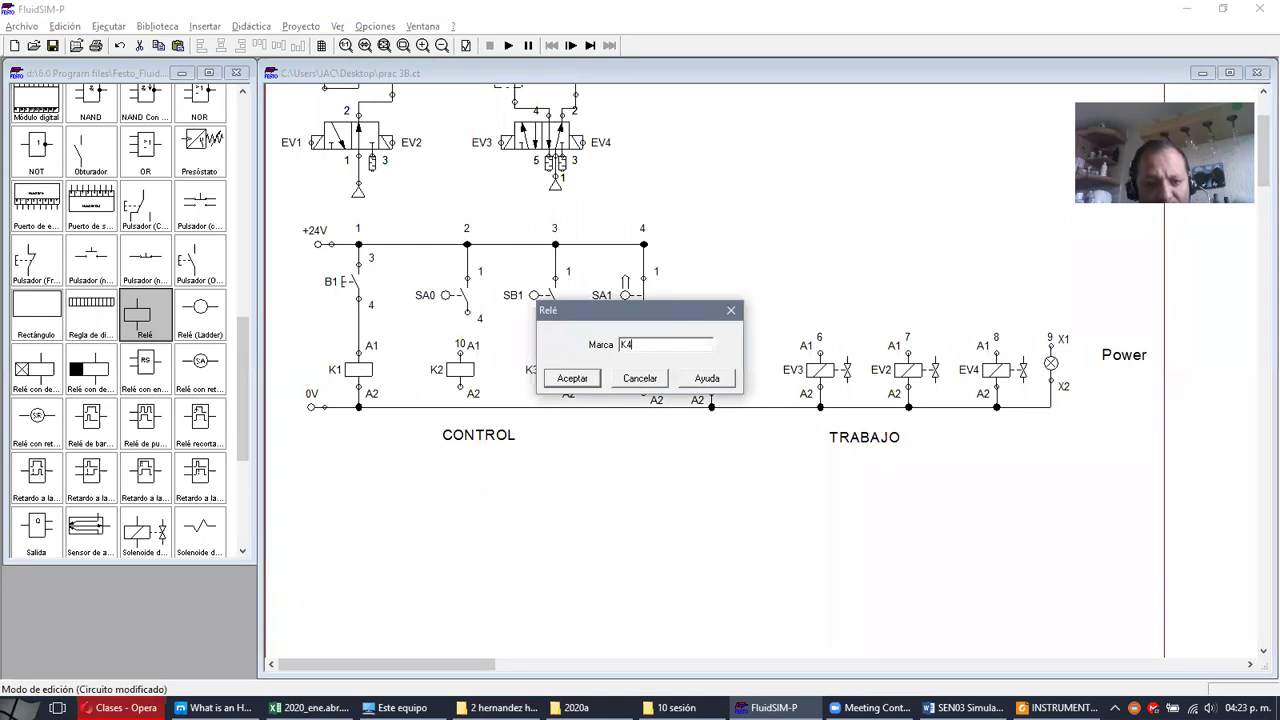
{"action": "left_click", "coordinate": [592, 380]}
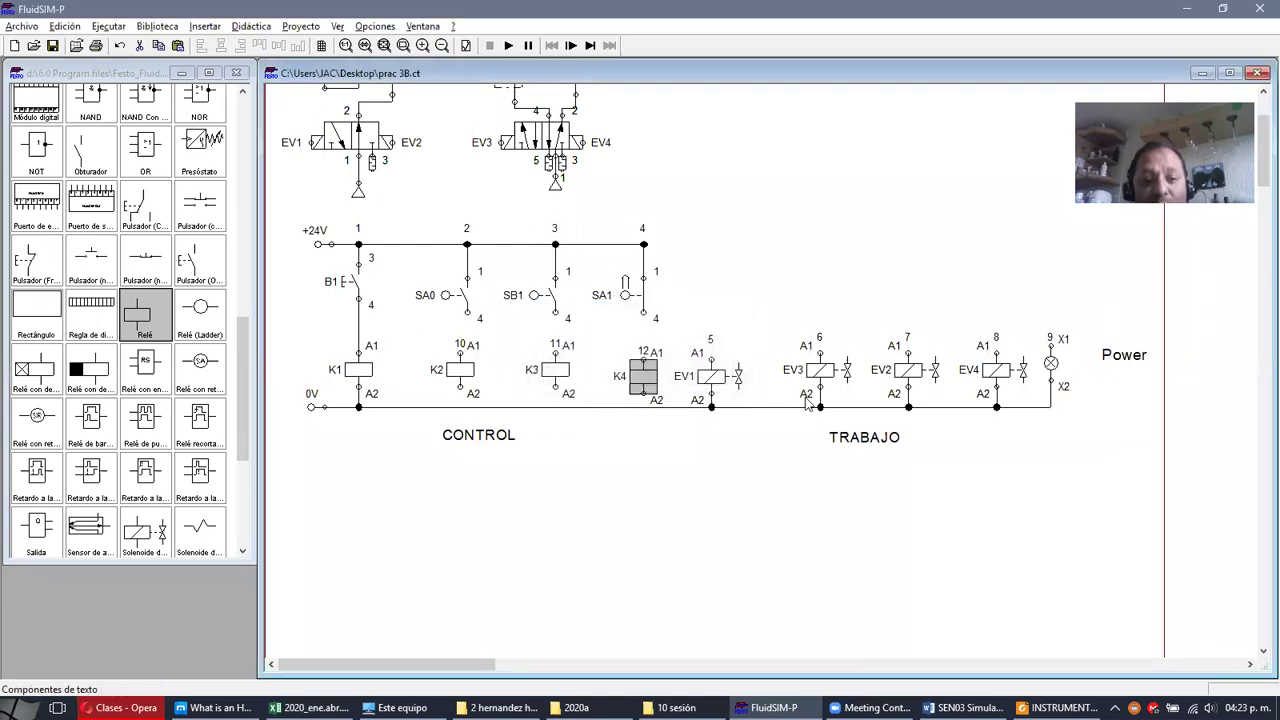
{"action": "left_click_drag", "start_coordinate": [682, 272], "coordinate": [1034, 474]}
{"action": "left_click", "coordinate": [813, 501]}
- Shift solenoid EV1 together with its 0V junction one grid step away from relay K4
{"action": "left_click", "coordinate": [712, 378]}
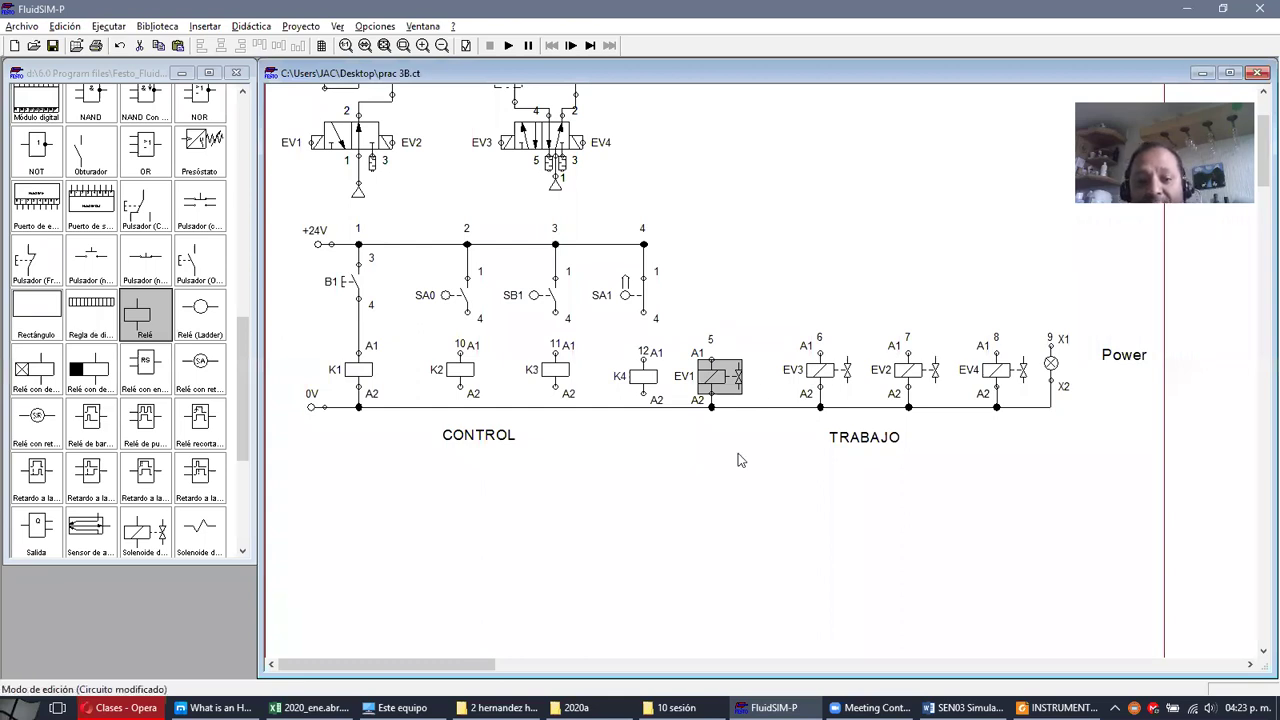
{"action": "left_click_drag", "start_coordinate": [693, 325], "coordinate": [760, 466]}
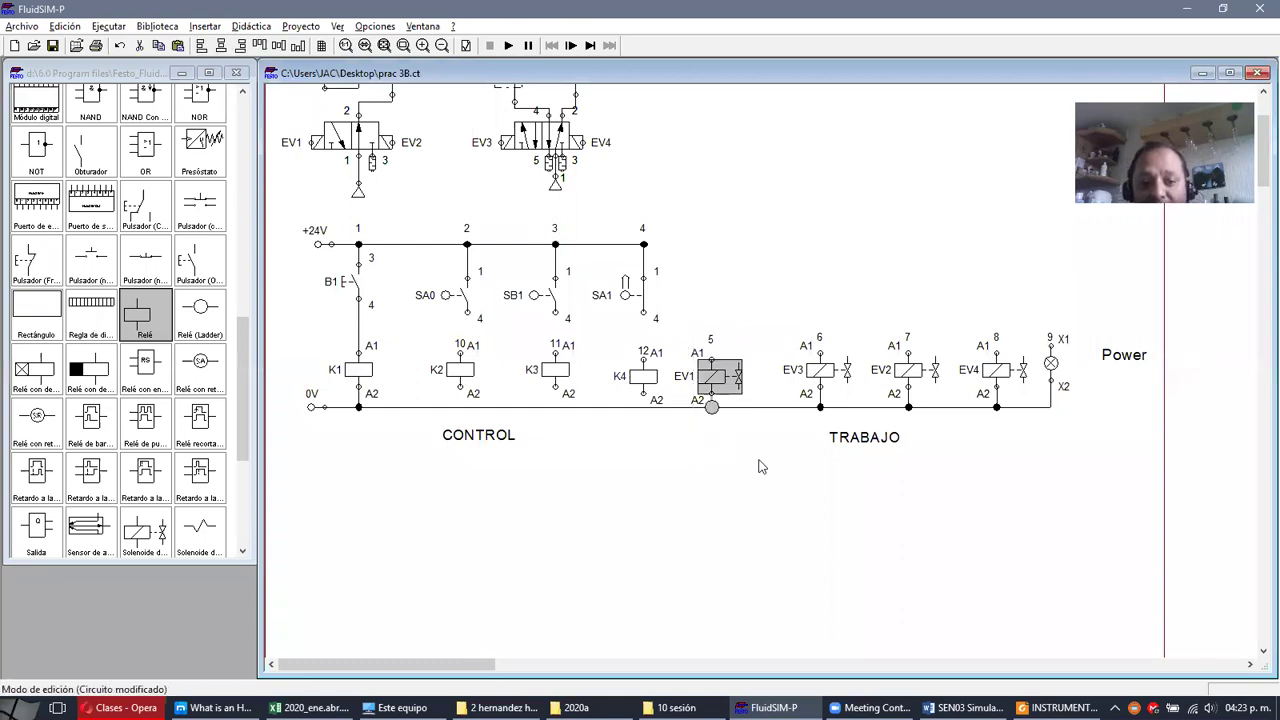
{"action": "key", "text": "Right"}
{"action": "left_click_drag", "start_coordinate": [655, 465], "coordinate": [292, 340]}
{"action": "left_click", "coordinate": [630, 530]}
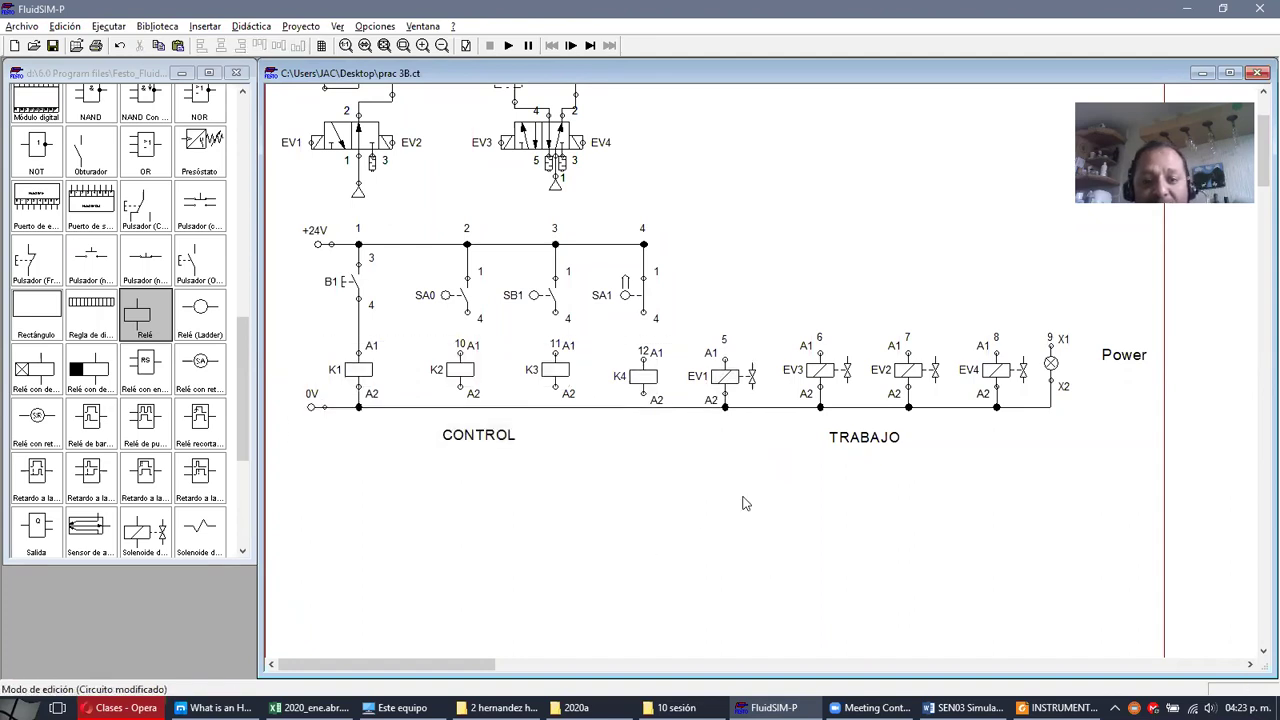
- Rename the work section's second solenoid as EV2 and its third solenoid as EV3
{"action": "double_click", "coordinate": [740, 384]}
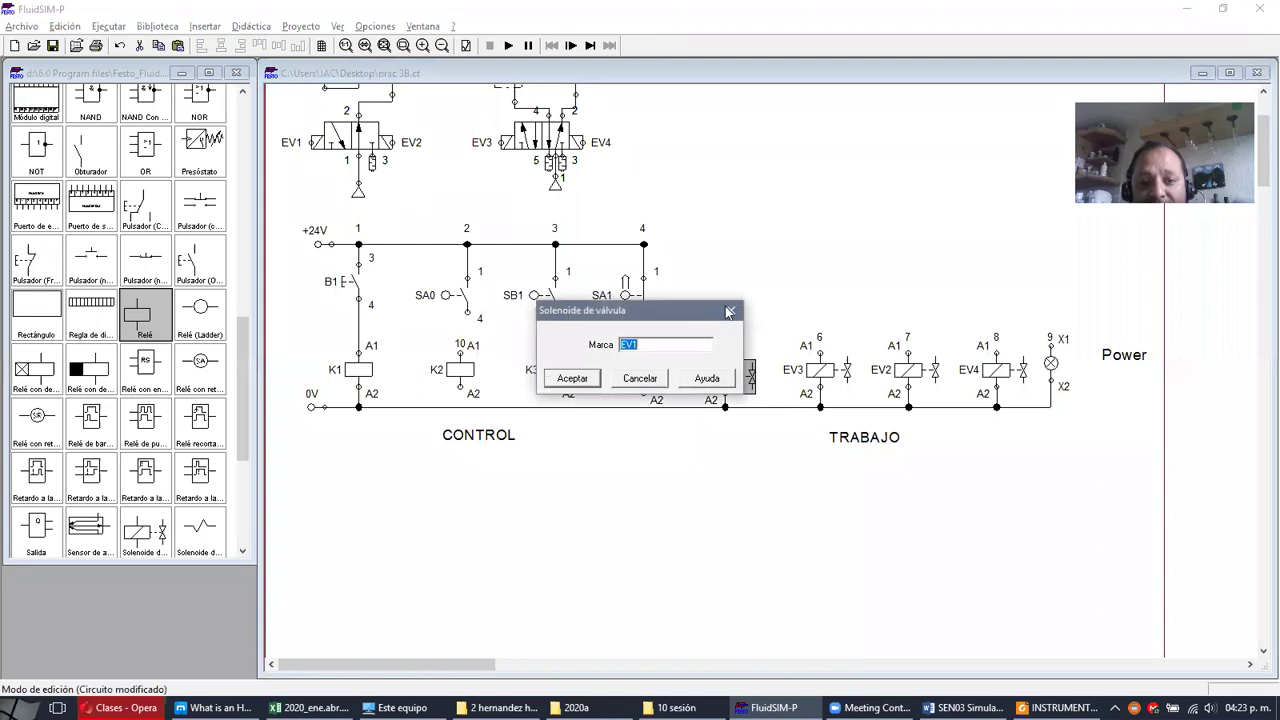
{"action": "left_click", "coordinate": [731, 311]}
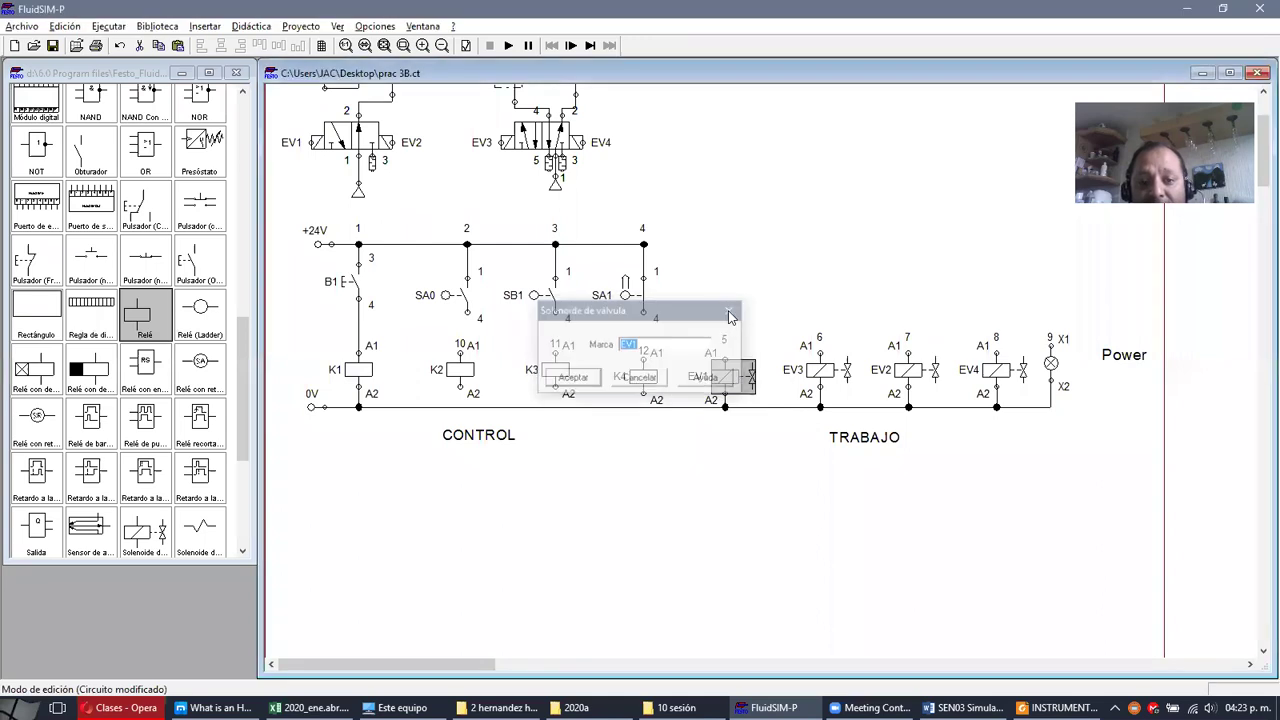
{"action": "double_click", "coordinate": [821, 372]}
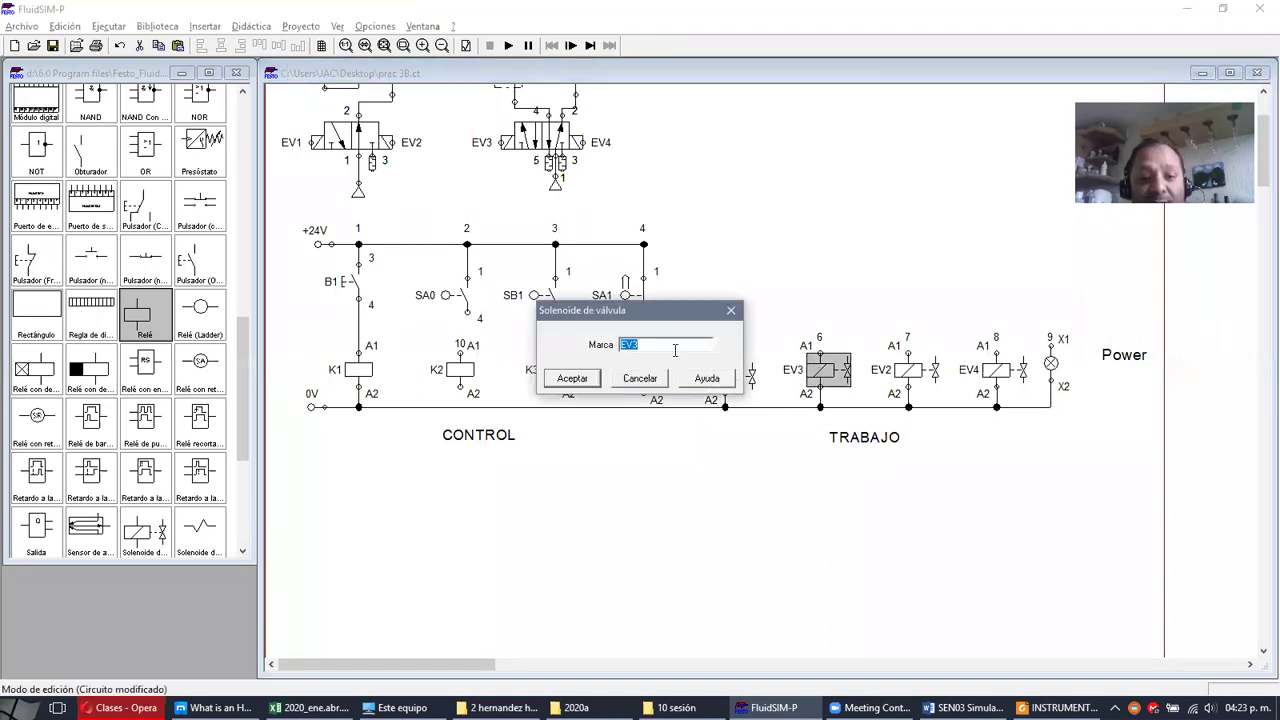
{"action": "key", "text": "BackSpace"}
{"action": "type", "text": "2"}
{"action": "left_click", "coordinate": [575, 379]}
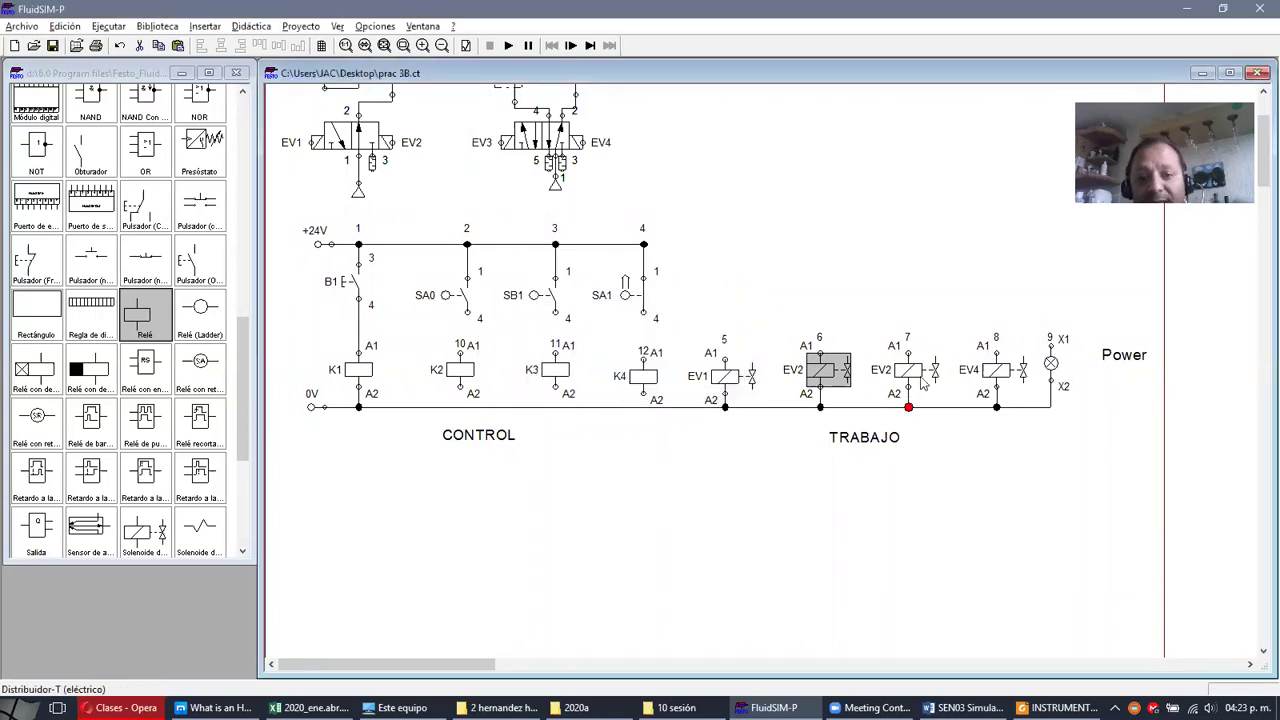
{"action": "double_click", "coordinate": [912, 372]}
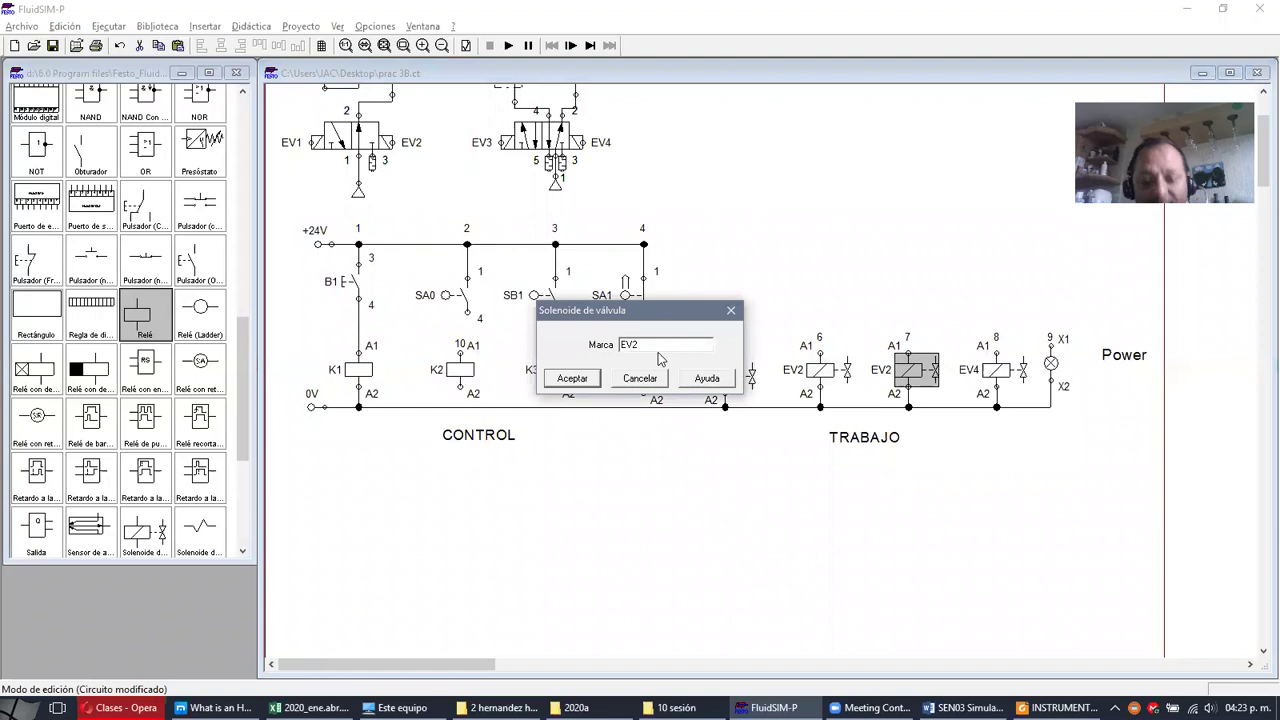
{"action": "key", "text": "BackSpace"}
{"action": "type", "text": "3"}
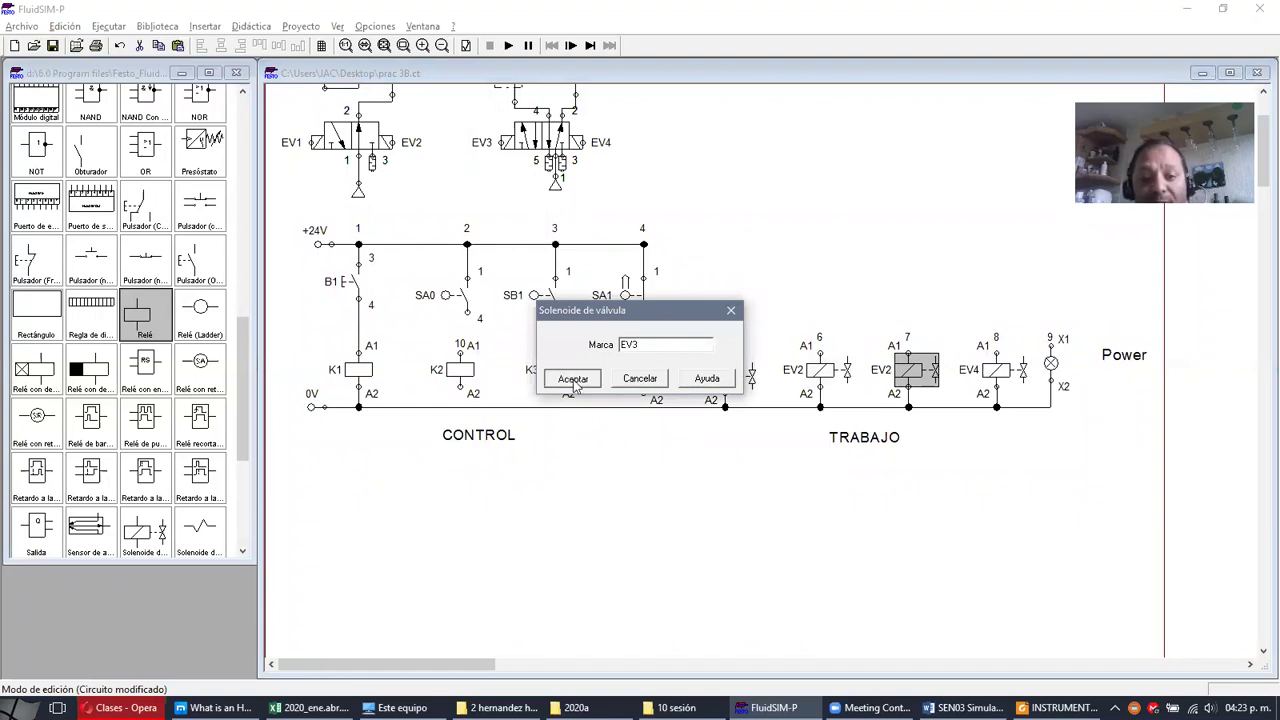
{"action": "left_click", "coordinate": [575, 381]}
{"action": "left_click", "coordinate": [900, 490]}
- Connect lamp terminal X1 to the +24V line, and wire relay K2 between SA0's terminal 4 and the 0V line, aligned under SA0
{"action": "left_click_drag", "start_coordinate": [1050, 342], "coordinate": [645, 243]}
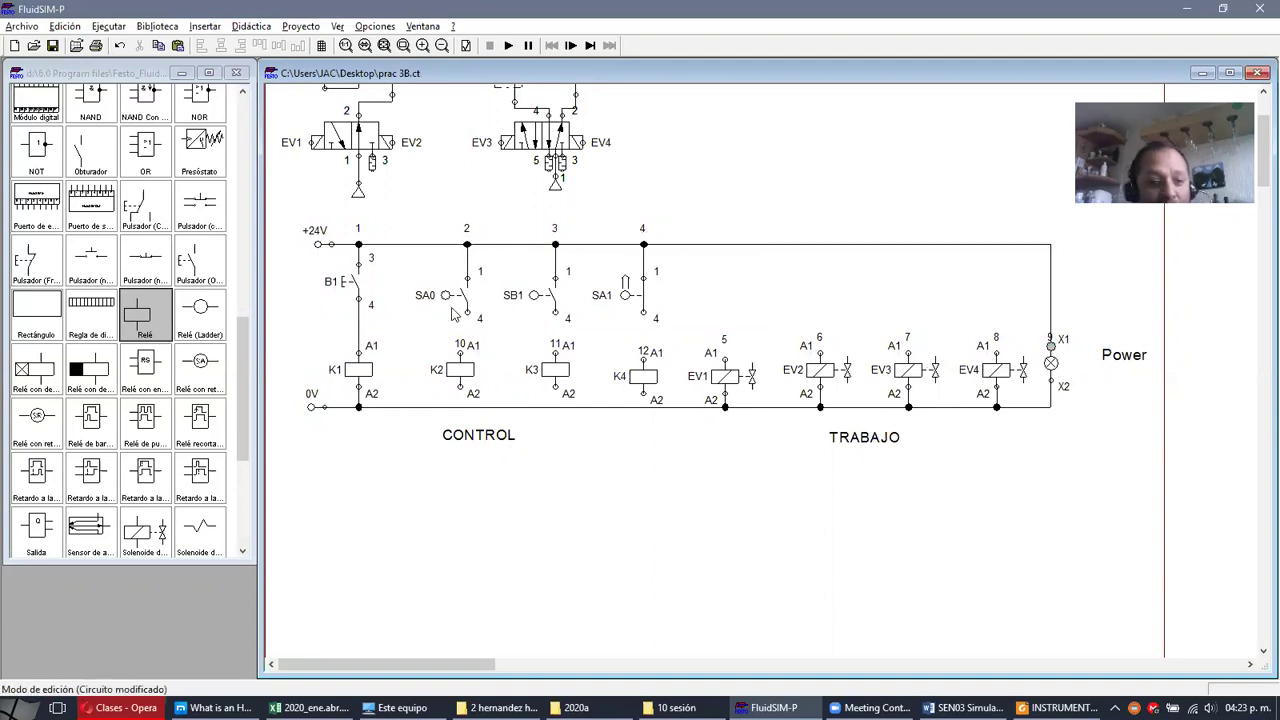
{"action": "left_click_drag", "start_coordinate": [466, 313], "coordinate": [455, 393]}
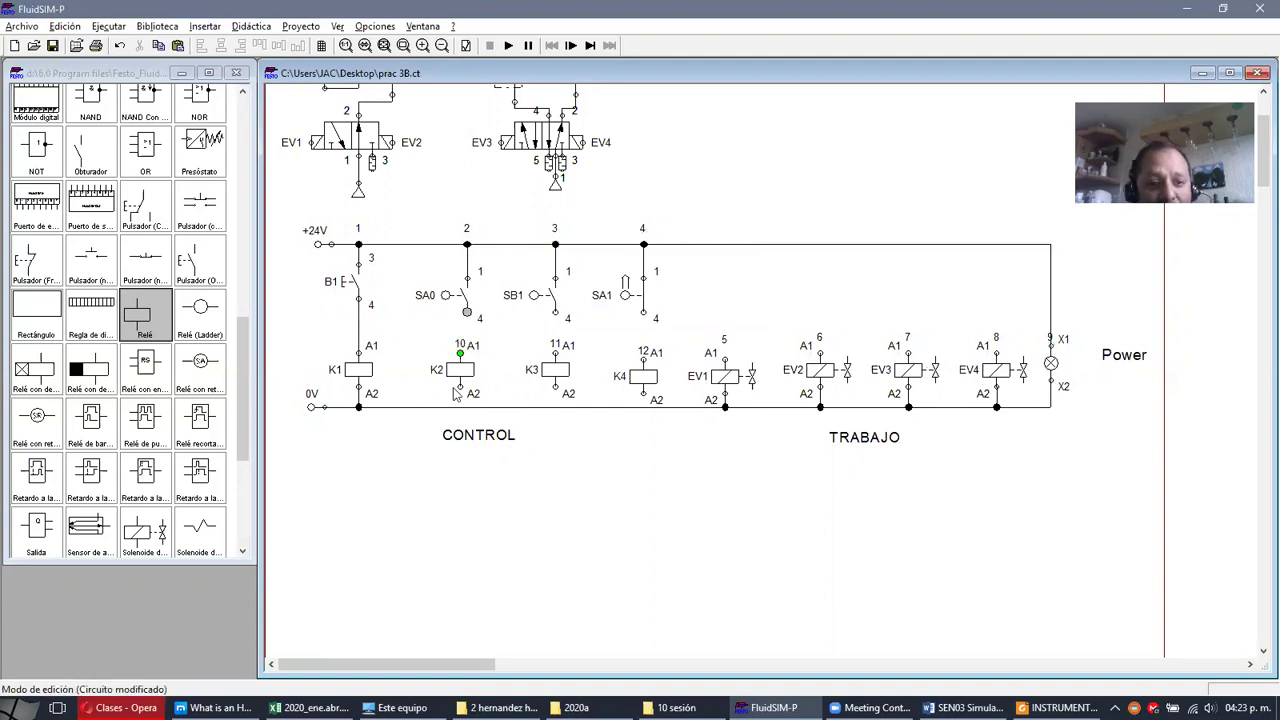
{"action": "left_click_drag", "start_coordinate": [462, 407], "coordinate": [462, 407]}
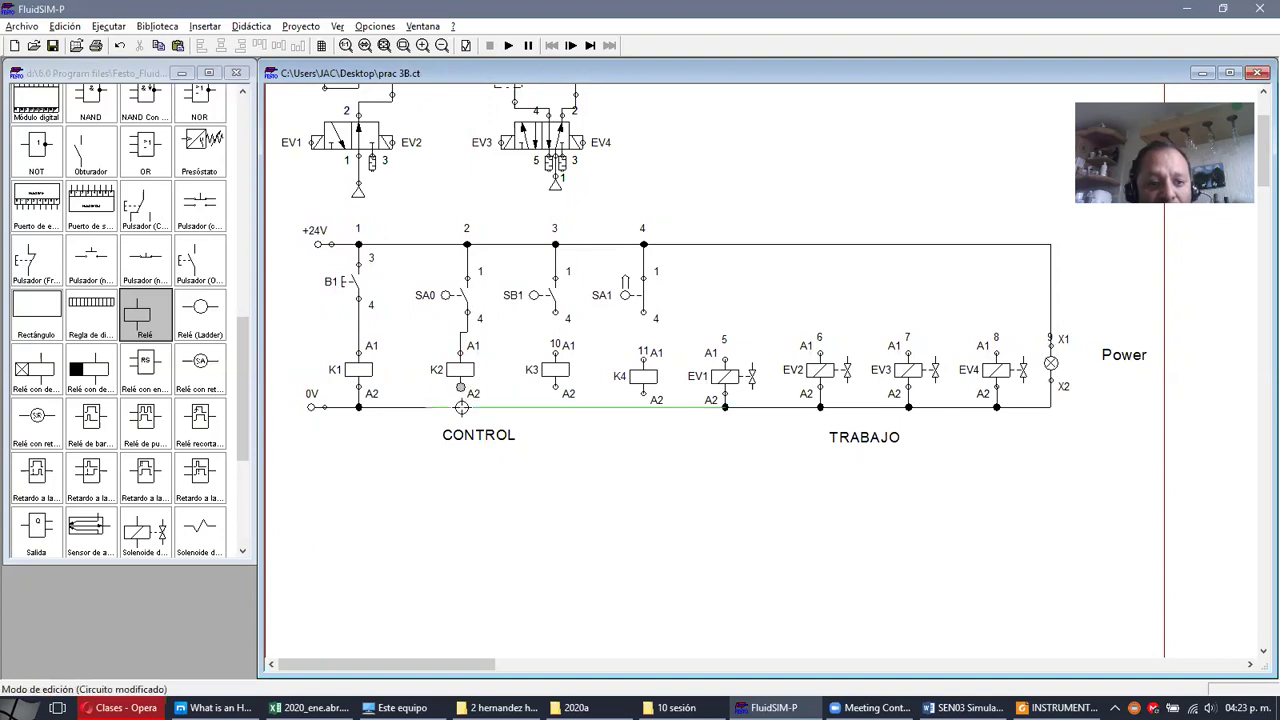
{"action": "left_click", "coordinate": [460, 372]}
{"action": "key", "text": "Right"}
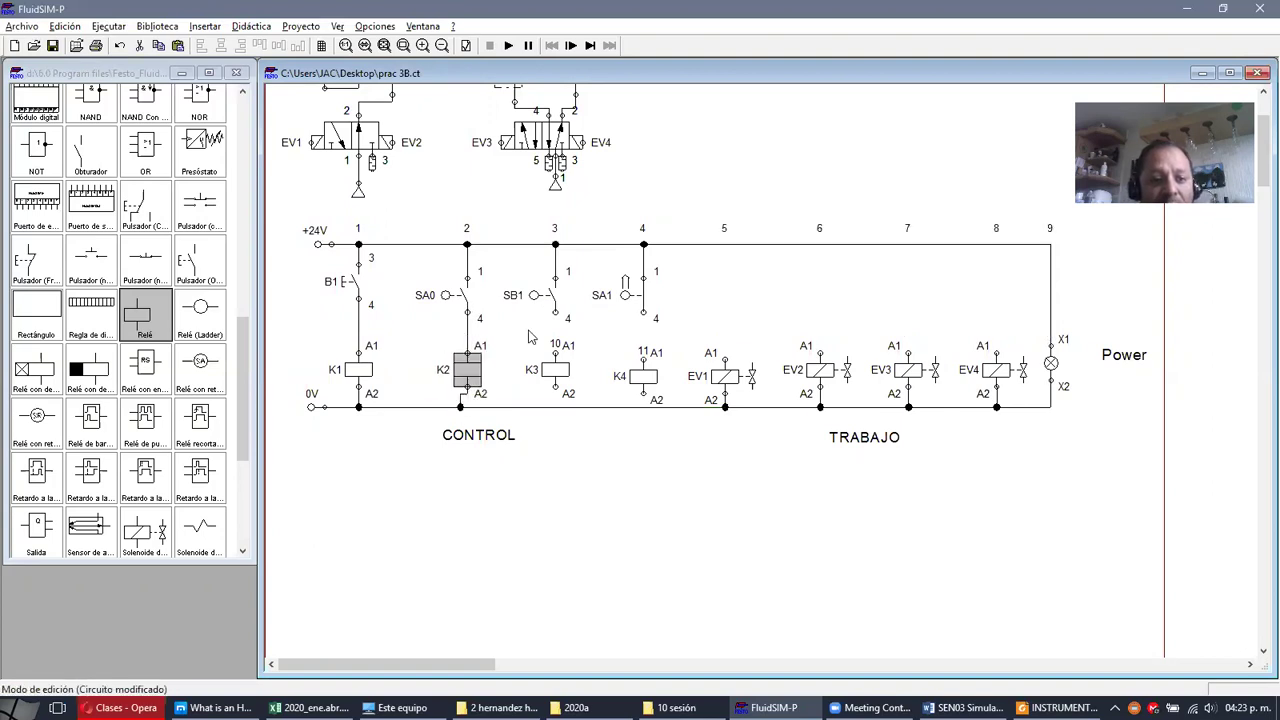
{"action": "left_click", "coordinate": [465, 407]}
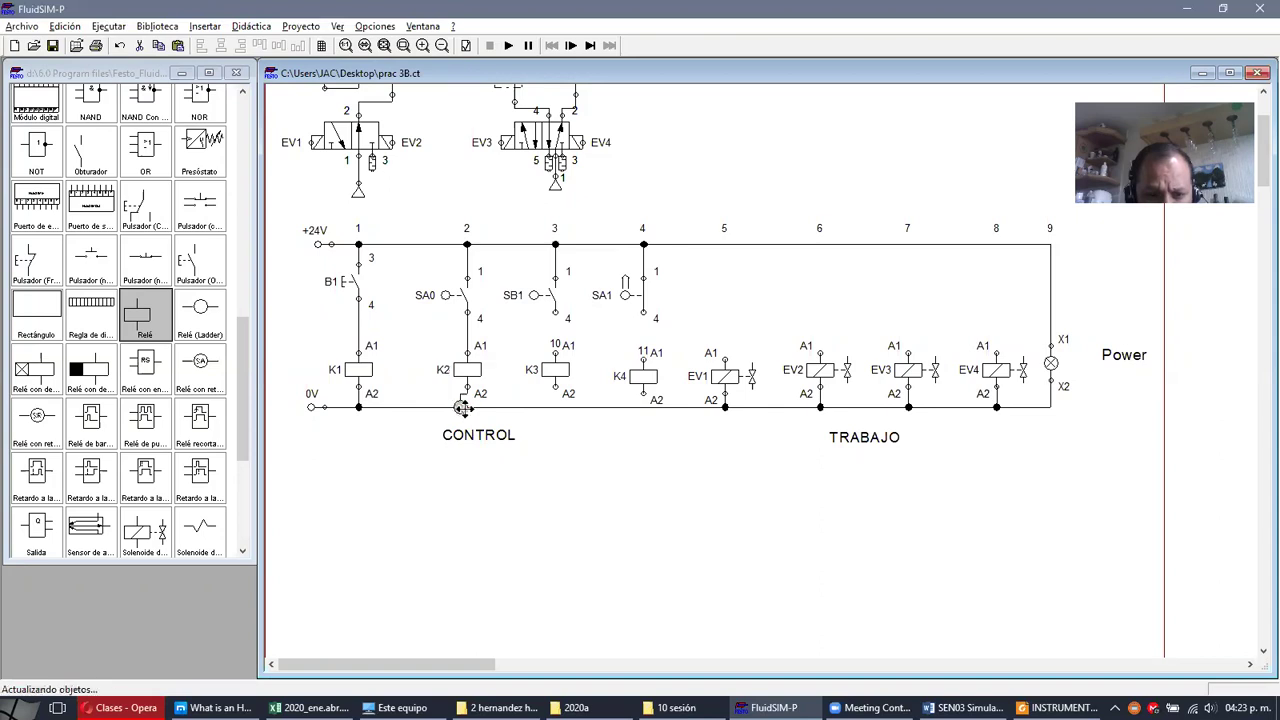
- Wire relay K3 between SB1's terminal 4 and the 0V line, and relay K4 between SA1's terminal 4 and the 0V line
{"action": "left_click_drag", "start_coordinate": [555, 386], "coordinate": [554, 408]}
{"action": "left_click_drag", "start_coordinate": [555, 351], "coordinate": [555, 312]}
{"action": "left_click_drag", "start_coordinate": [643, 353], "coordinate": [643, 318]}
{"action": "left_click_drag", "start_coordinate": [643, 394], "coordinate": [643, 407]}
{"action": "left_click", "coordinate": [680, 488]}
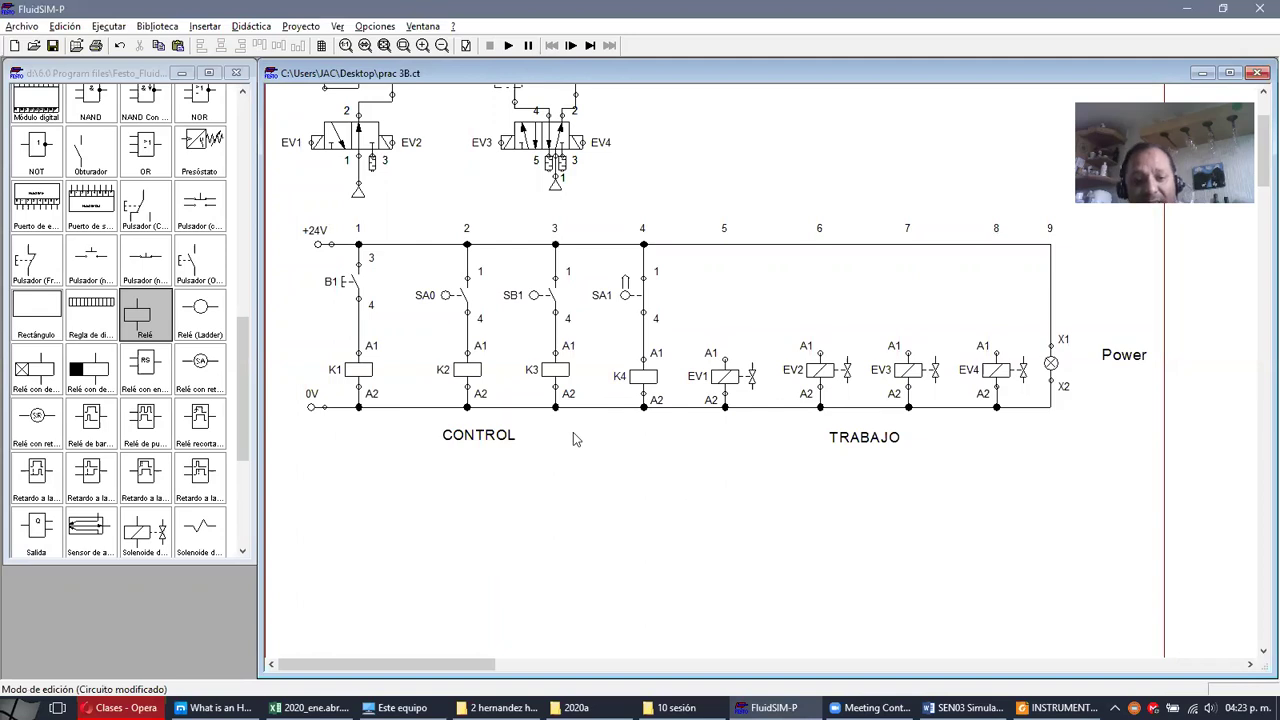
{"action": "left_click_drag", "start_coordinate": [676, 181], "coordinate": [1113, 494]}
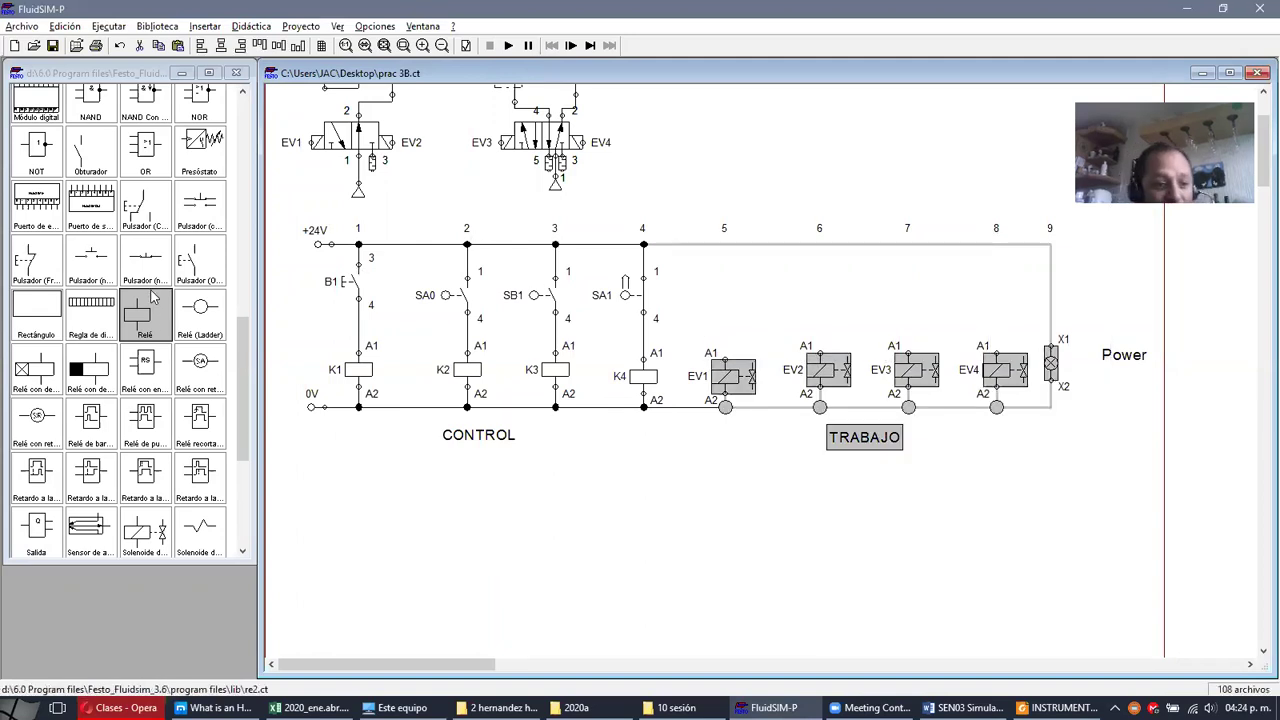
{"action": "left_click", "coordinate": [396, 597]}
- Insert a make contact above solenoid EV1, wire it between the +24V line and EV1's terminal A1, and name it K1
{"action": "left_click_drag", "start_coordinate": [85, 165], "coordinate": [743, 290]}
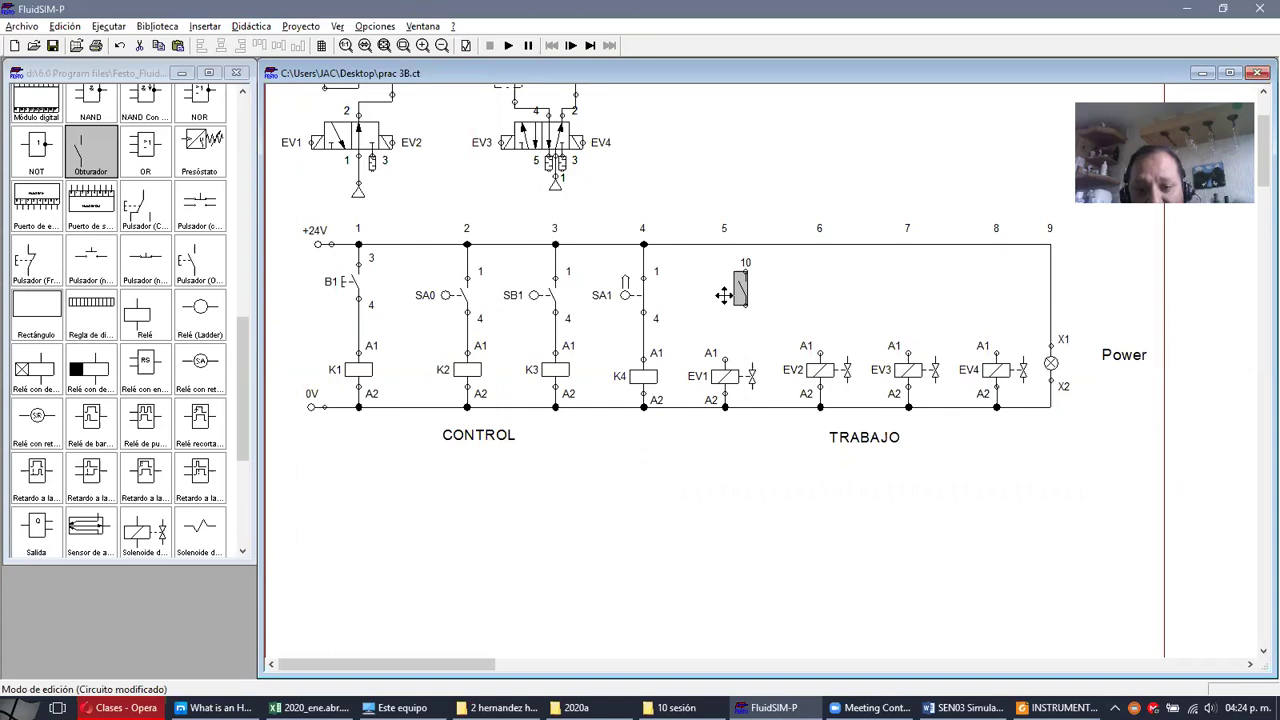
{"action": "left_click_drag", "start_coordinate": [735, 291], "coordinate": [725, 358]}
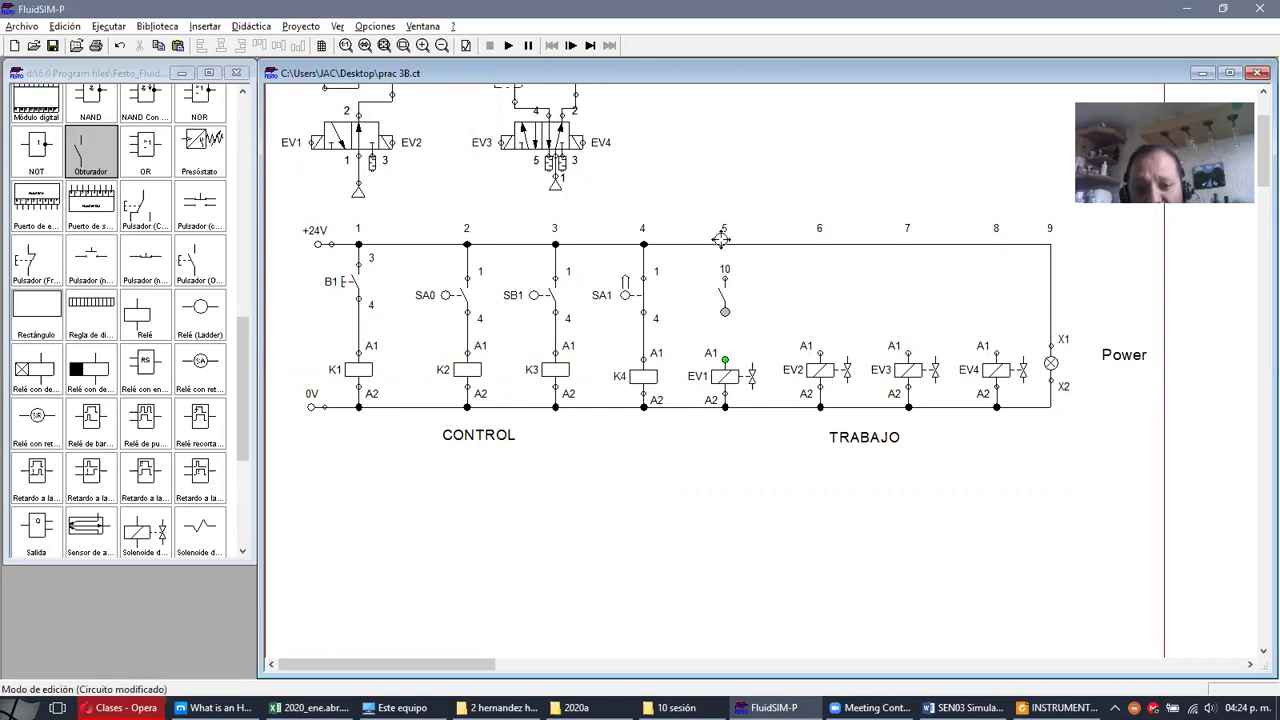
{"action": "left_click_drag", "start_coordinate": [722, 244], "coordinate": [730, 292]}
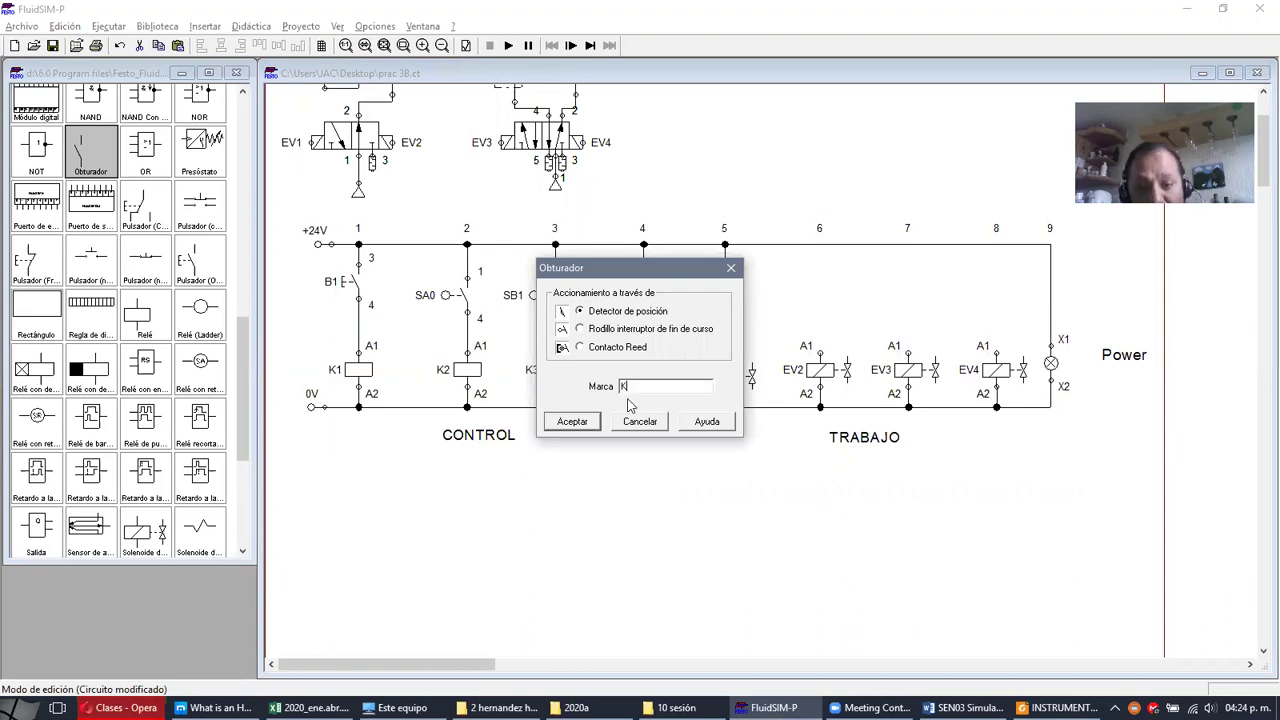
{"action": "left_click", "coordinate": [572, 421]}
{"action": "left_click", "coordinate": [614, 350]}
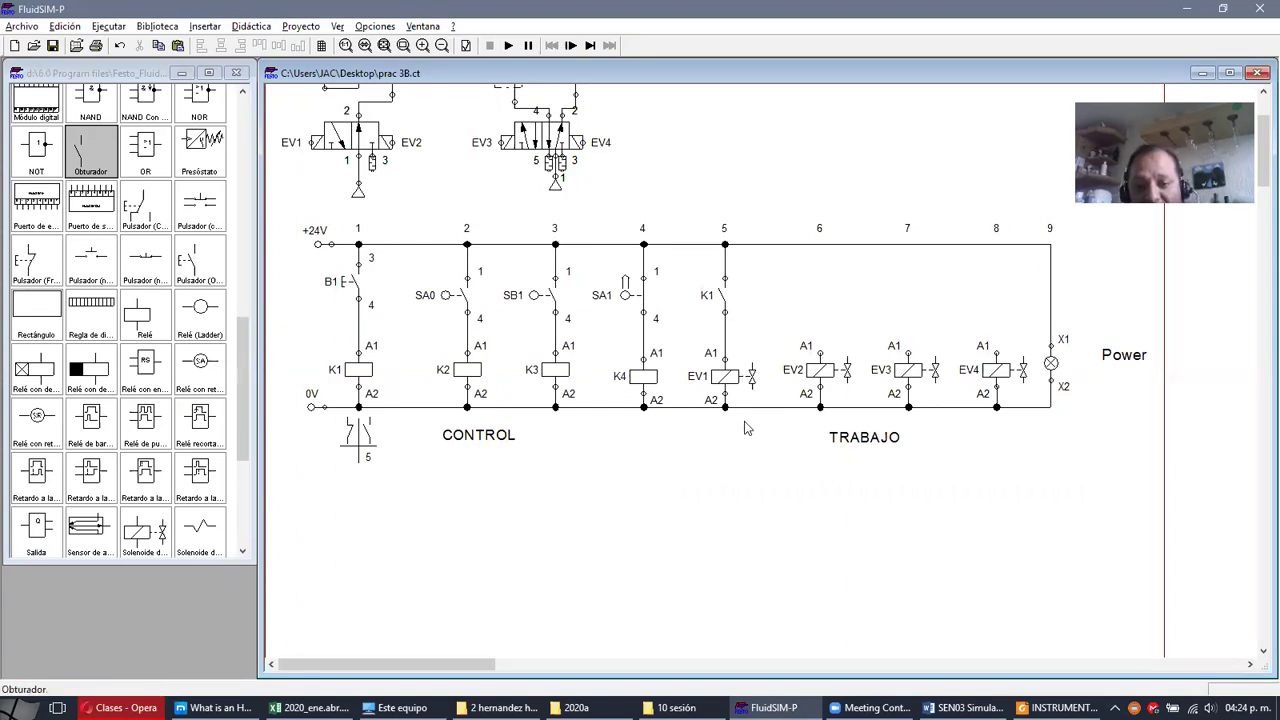
- Duplicate contact K1 above solenoid EV3, wire the copy between the +24V line and EV3's terminal A1, and rename it K2
{"action": "left_click", "coordinate": [725, 299]}
{"action": "left_click_drag", "start_coordinate": [725, 308], "coordinate": [904, 288]}
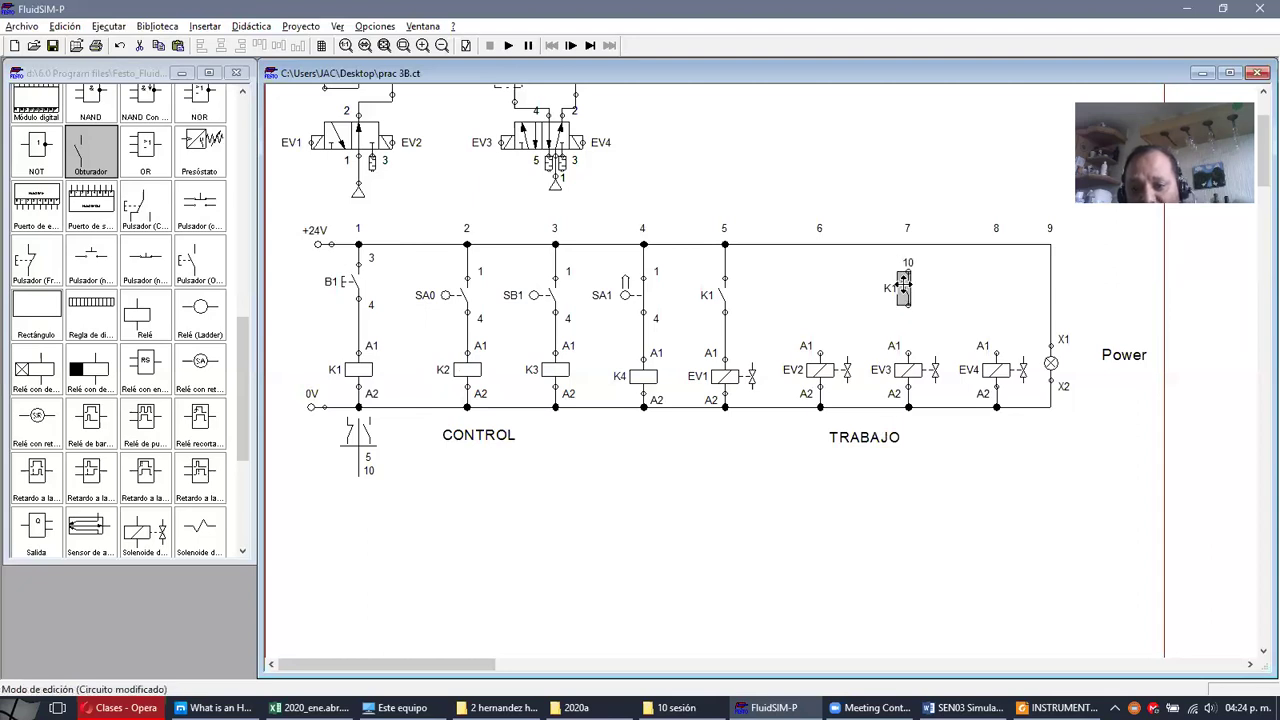
{"action": "left_click", "coordinate": [904, 312]}
{"action": "left_click_drag", "start_coordinate": [906, 271], "coordinate": [906, 242]}
{"action": "double_click", "coordinate": [905, 287]}
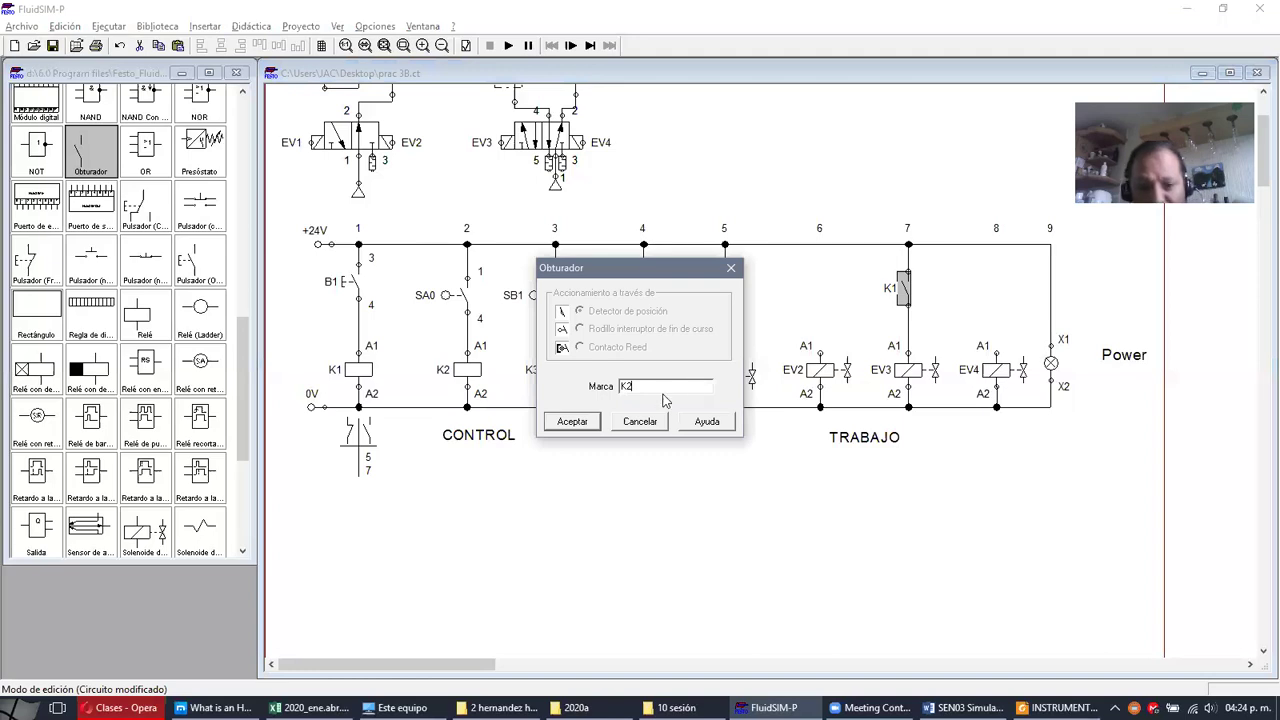
{"action": "left_click", "coordinate": [592, 421]}
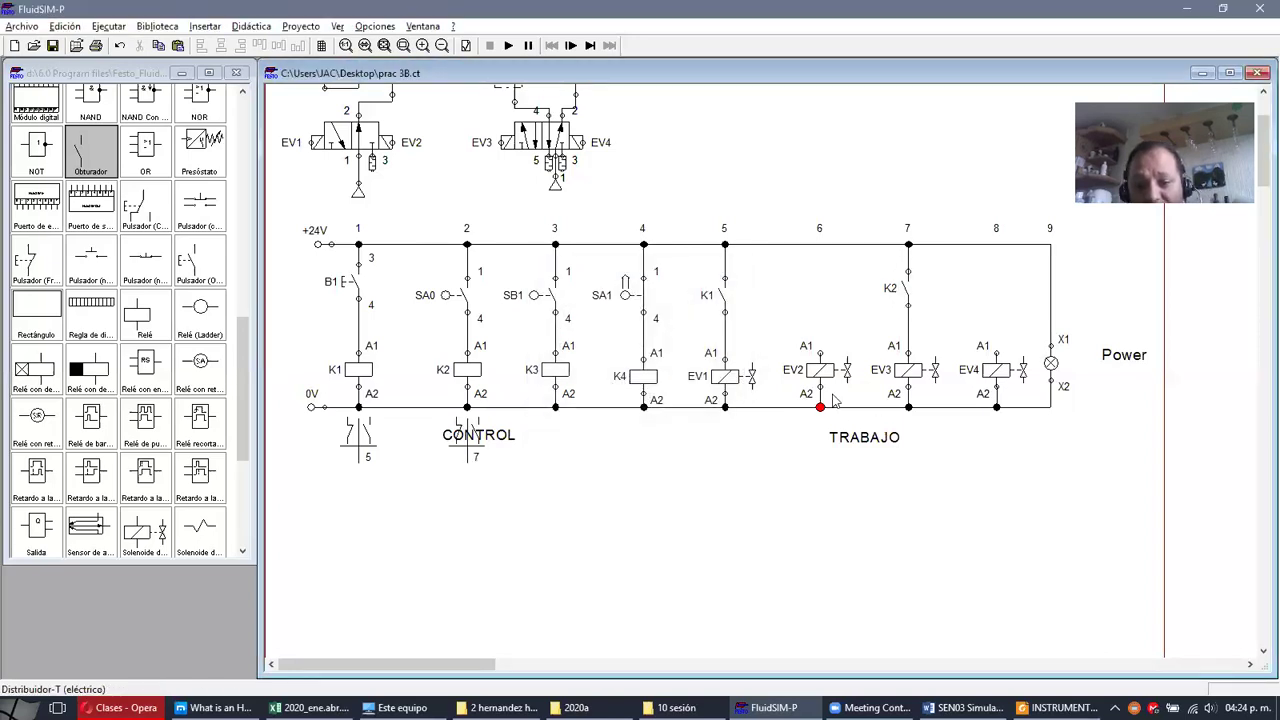
- Duplicate contact K2 above solenoid EV2, rename the copy K3, and wire it between the +24V line and EV2's terminal A1
{"action": "left_click", "coordinate": [908, 292]}
{"action": "key", "text": "ctrl+c"}
{"action": "key", "text": "ctrl+v"}
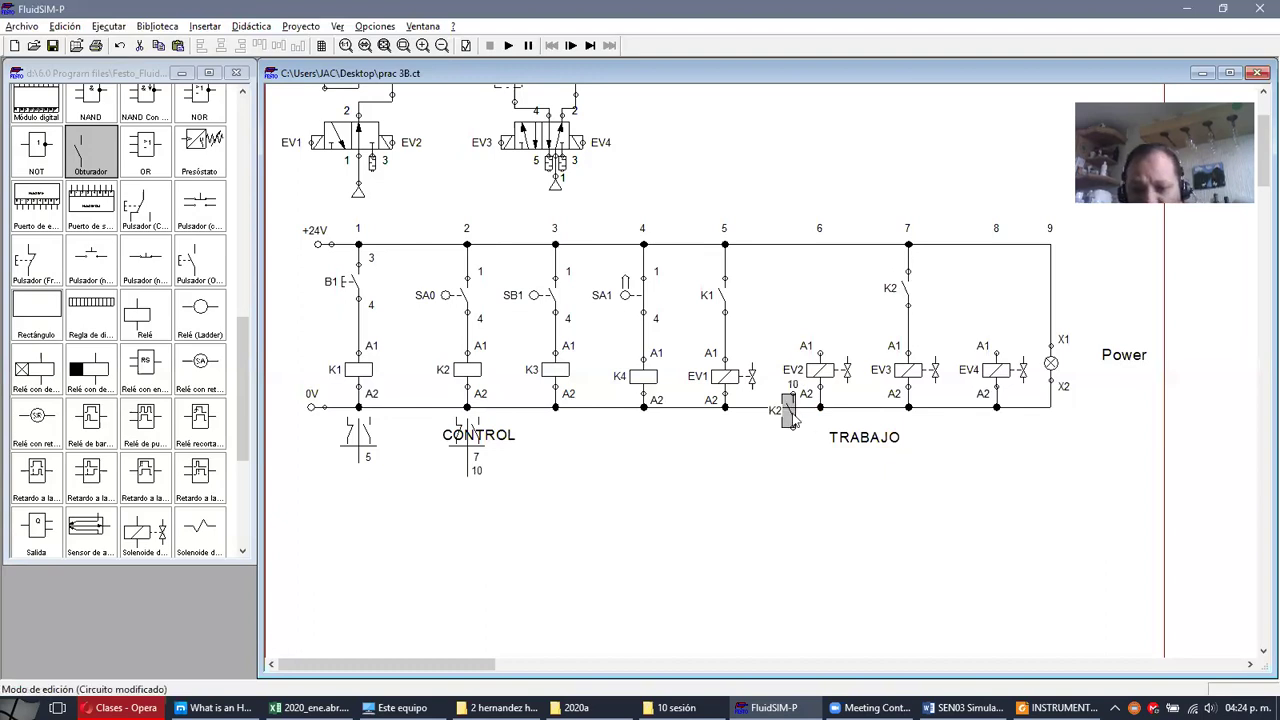
{"action": "left_click_drag", "start_coordinate": [790, 412], "coordinate": [816, 303]}
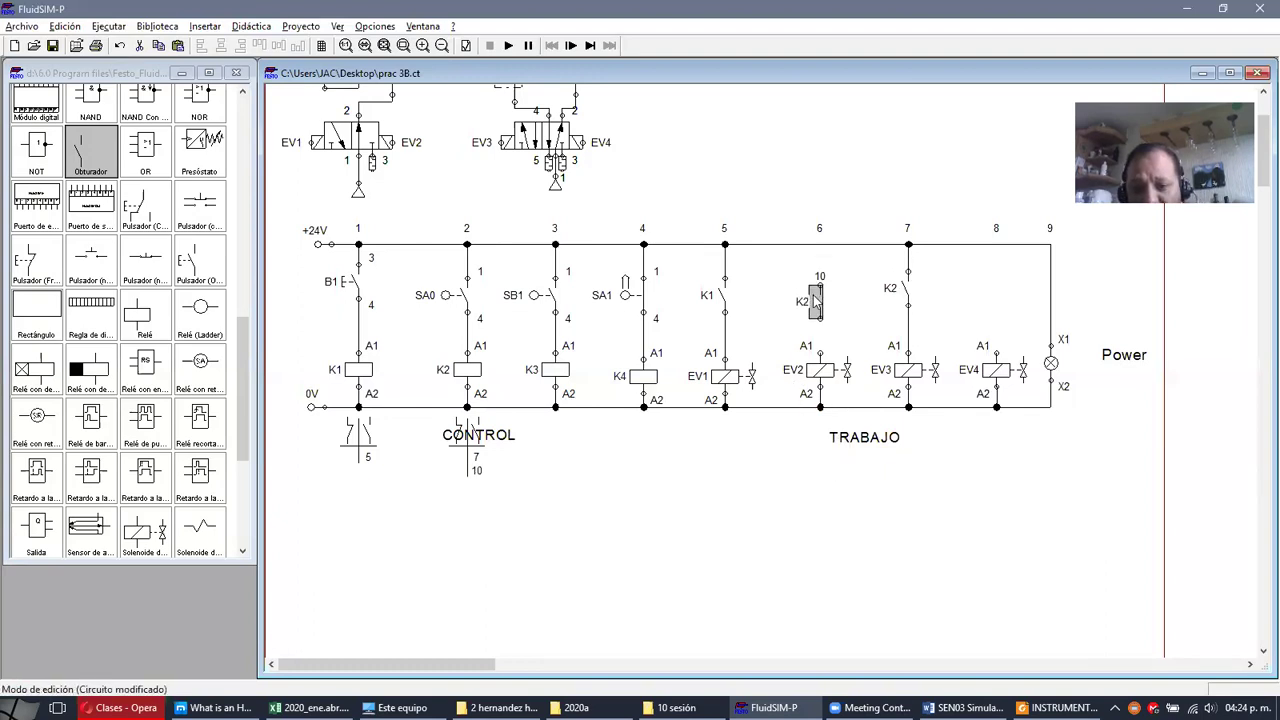
{"action": "double_click", "coordinate": [816, 303]}
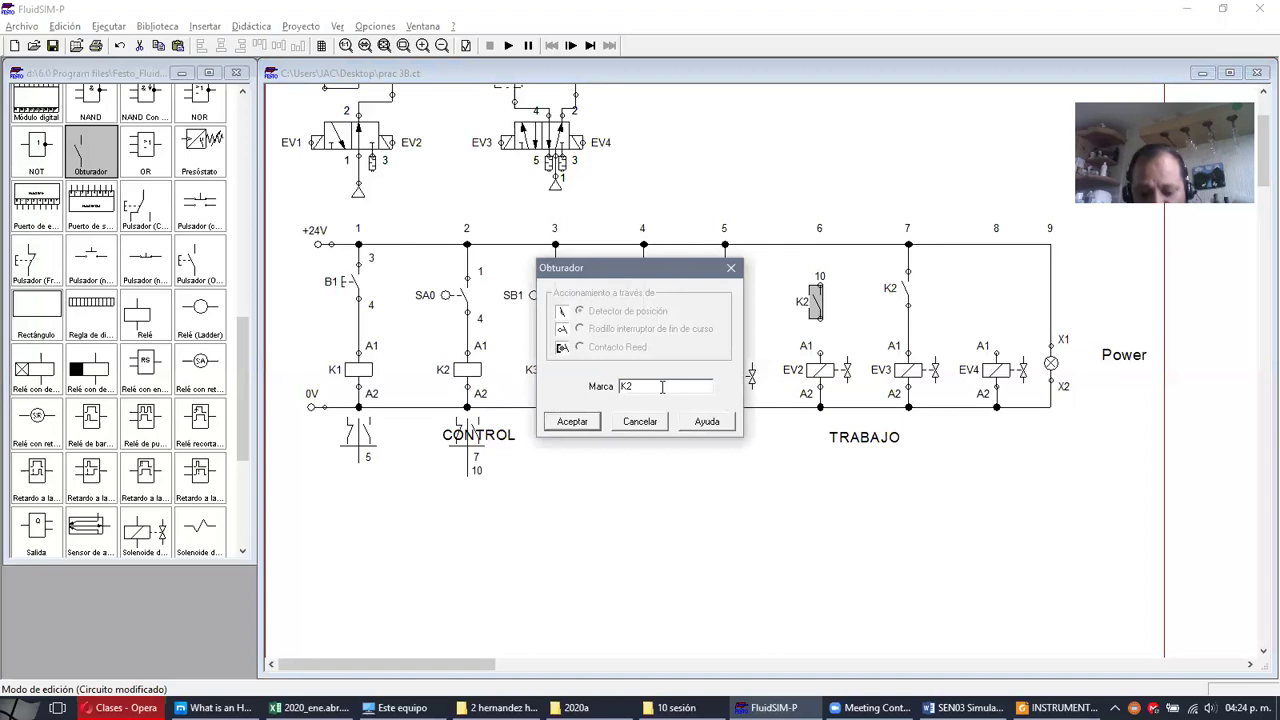
{"action": "type", "text": "K3"}
{"action": "left_click", "coordinate": [592, 424]}
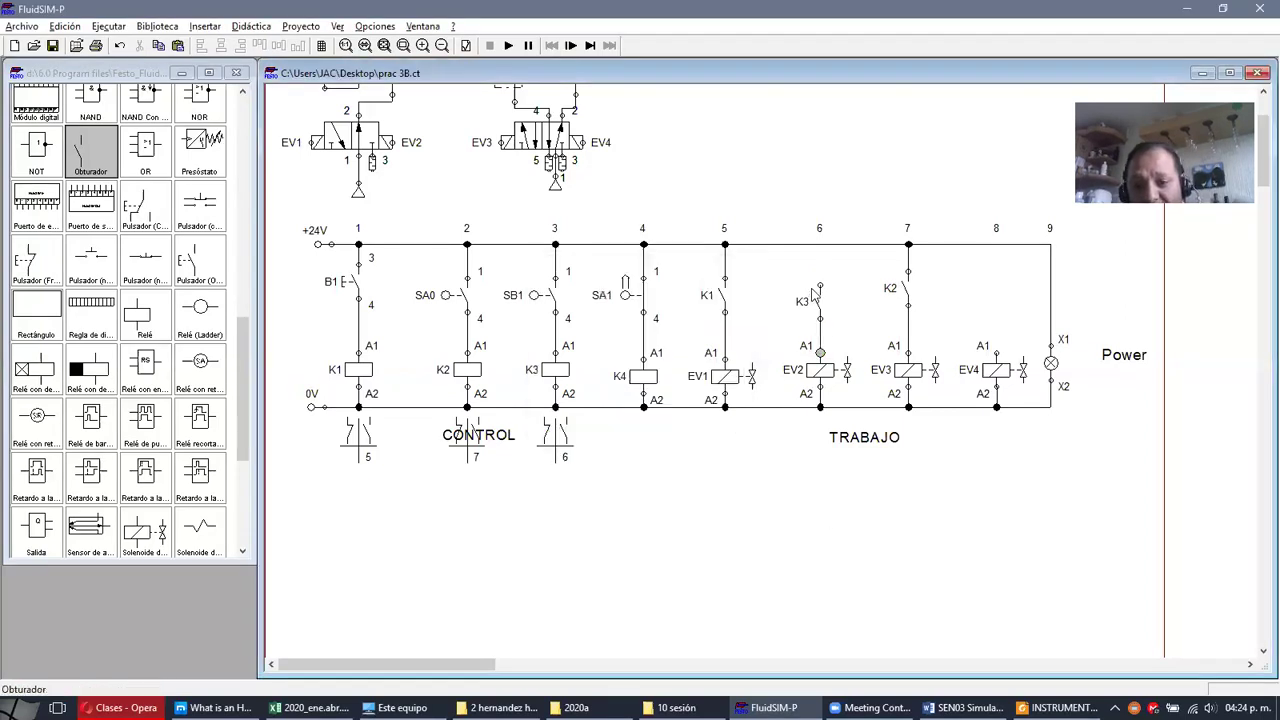
{"action": "left_click_drag", "start_coordinate": [820, 287], "coordinate": [820, 244]}
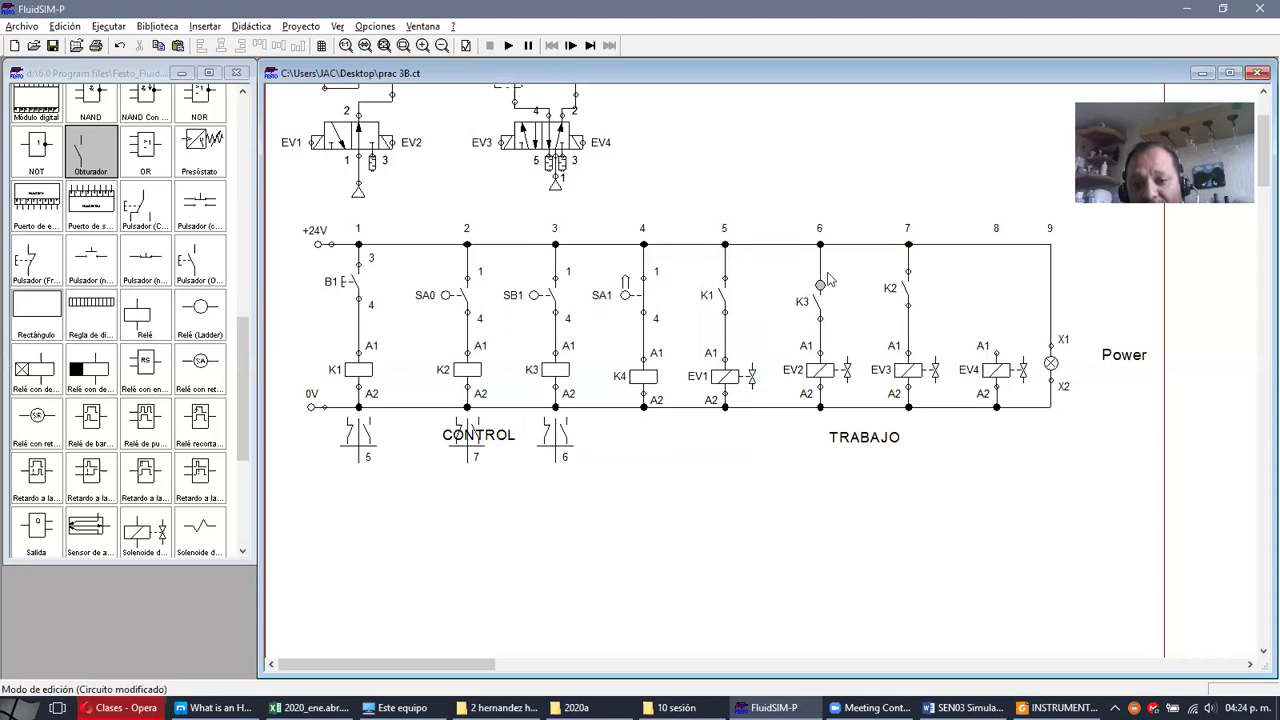
- Duplicate contact K3 above solenoid EV4 and wire the copy between the +24V line and EV4's terminal A1
{"action": "left_click_drag", "start_coordinate": [670, 347], "coordinate": [1066, 451]}
{"action": "left_click_drag", "start_coordinate": [680, 257], "coordinate": [1006, 346]}
{"action": "left_click_drag", "start_coordinate": [820, 315], "coordinate": [820, 315]}
{"action": "left_click", "coordinate": [818, 313]}
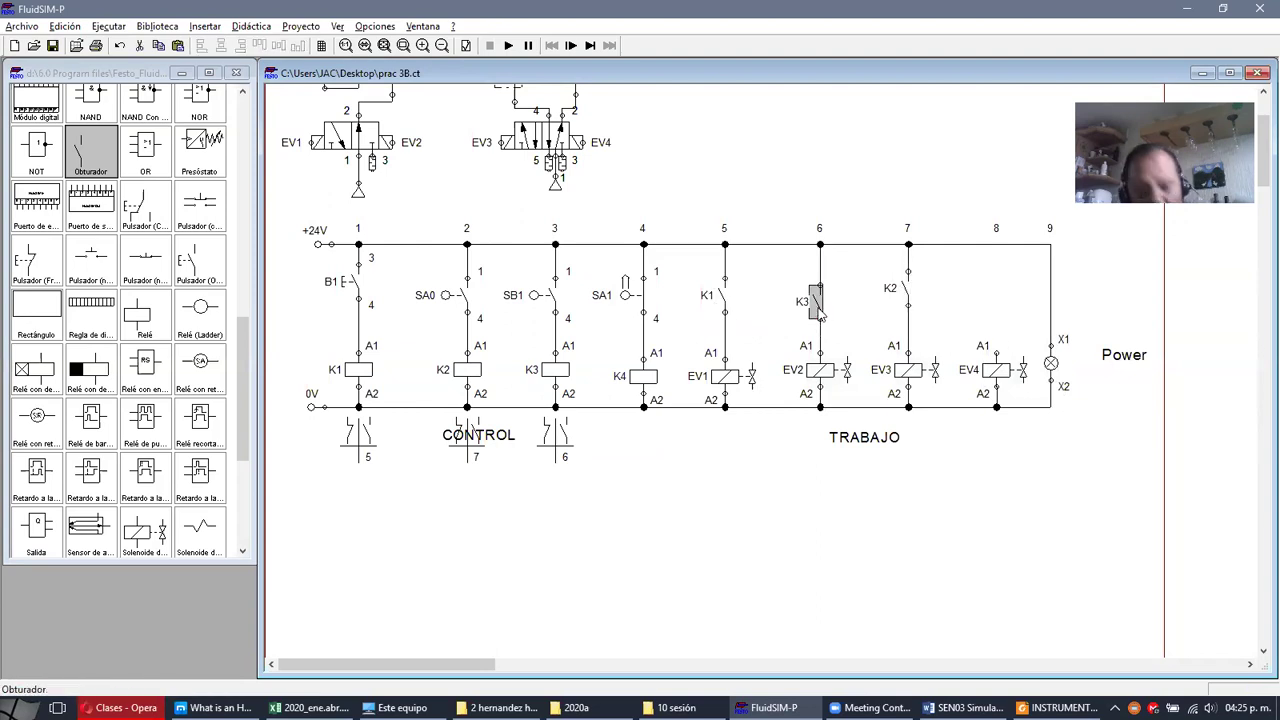
{"action": "key", "text": "ctrl+c"}
{"action": "key", "text": "ctrl+v"}
{"action": "left_click_drag", "start_coordinate": [790, 414], "coordinate": [998, 354]}
{"action": "left_click_drag", "start_coordinate": [996, 280], "coordinate": [996, 245]}
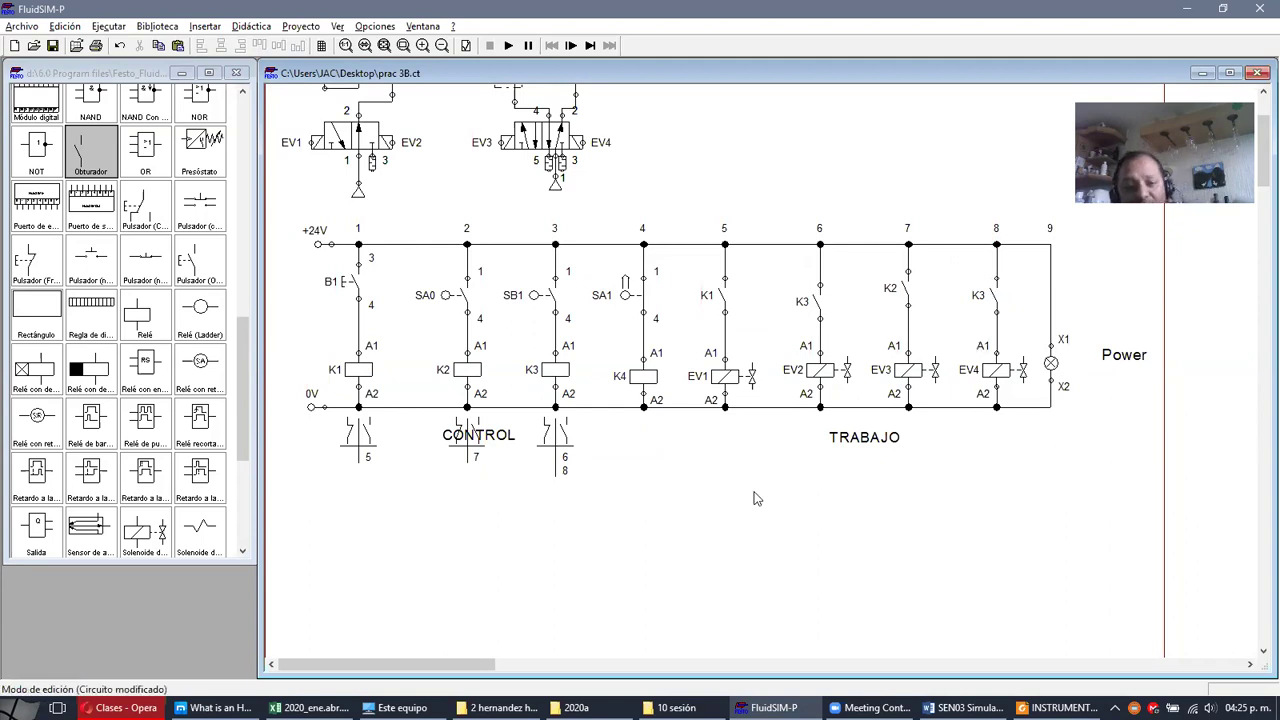
{"action": "left_click_drag", "start_coordinate": [286, 332], "coordinate": [686, 408]}
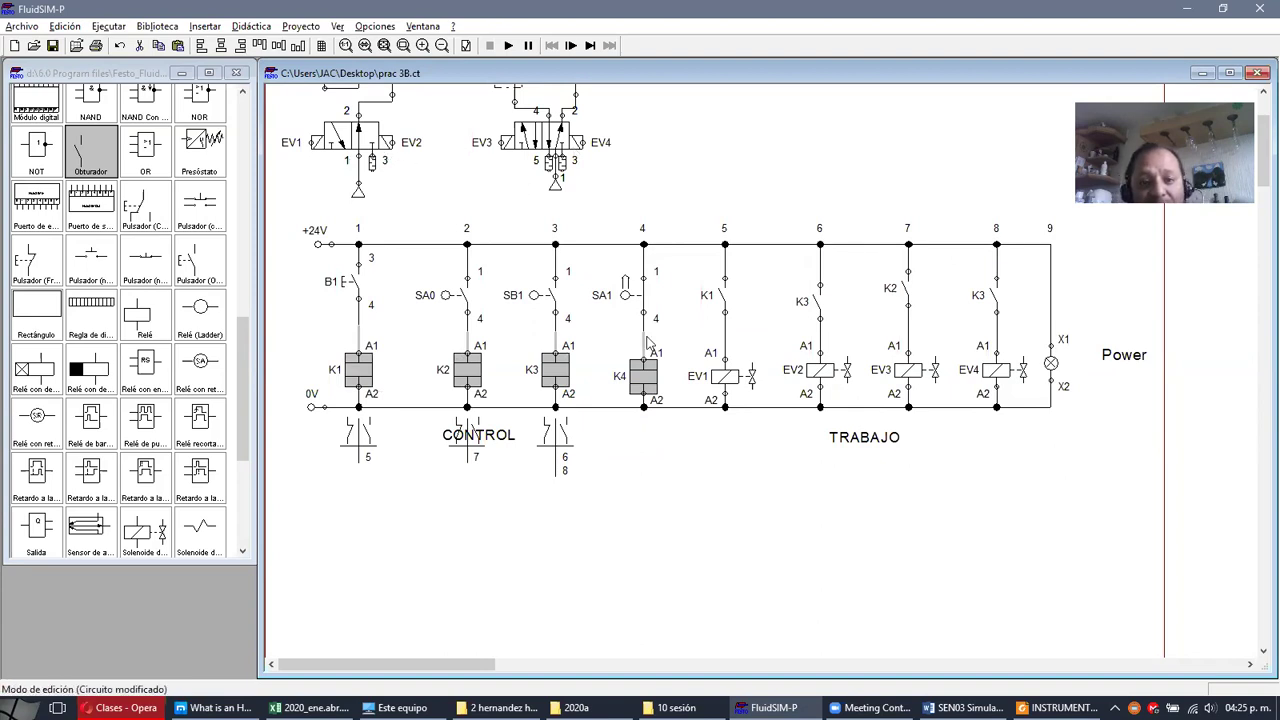
{"action": "left_click", "coordinate": [740, 473]}
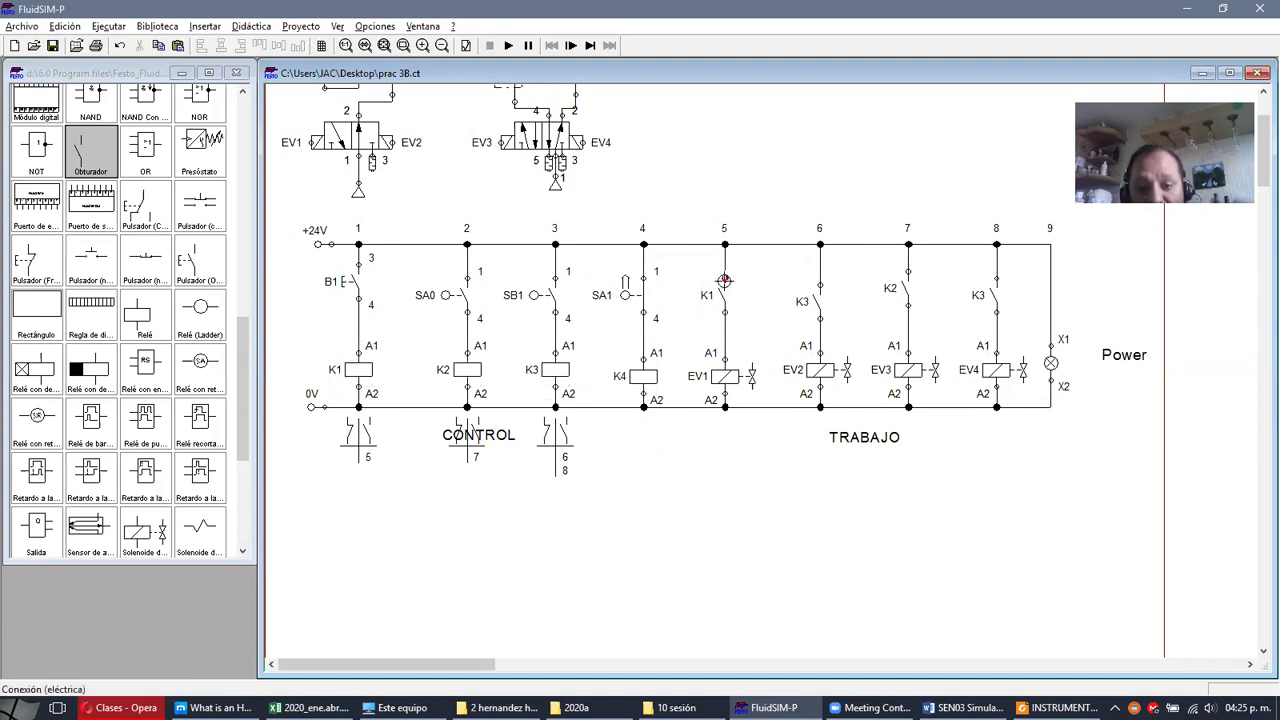
- Label the terminals of contact K1 above EV1 as 11 at the upper end and 14 at the lower end
{"action": "double_click", "coordinate": [724, 279]}
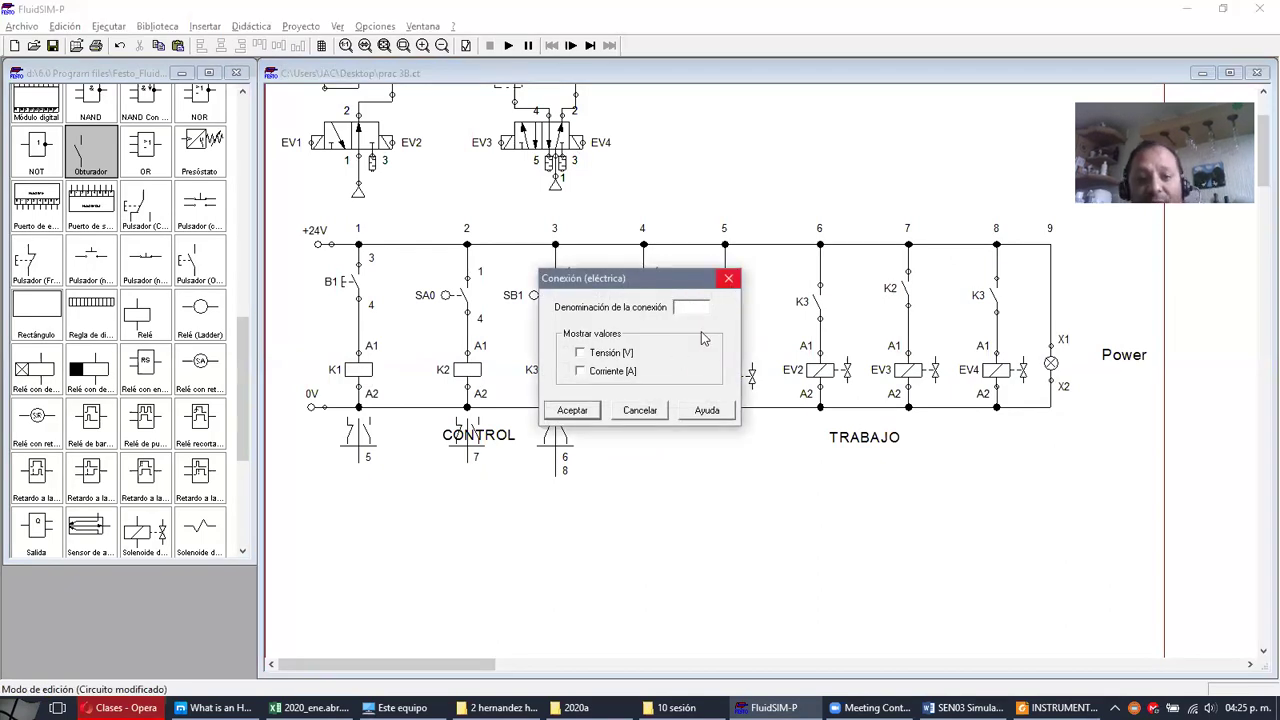
{"action": "type", "text": "11"}
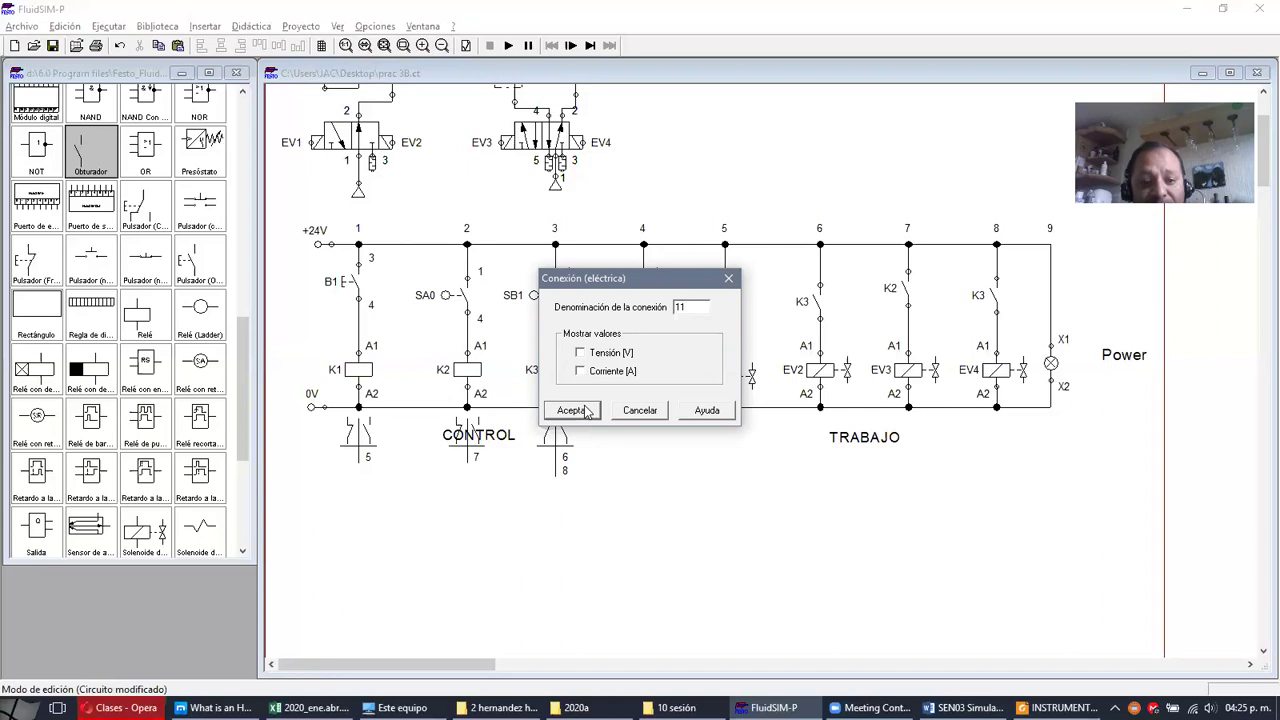
{"action": "left_click", "coordinate": [590, 410]}
{"action": "double_click", "coordinate": [724, 314]}
{"action": "left_click", "coordinate": [578, 414]}
- Label the upper terminal of the K3 contact above EV2 as 11 and its lower terminal as 14
{"action": "double_click", "coordinate": [818, 282]}
{"action": "type", "text": "11"}
{"action": "left_click", "coordinate": [572, 411]}
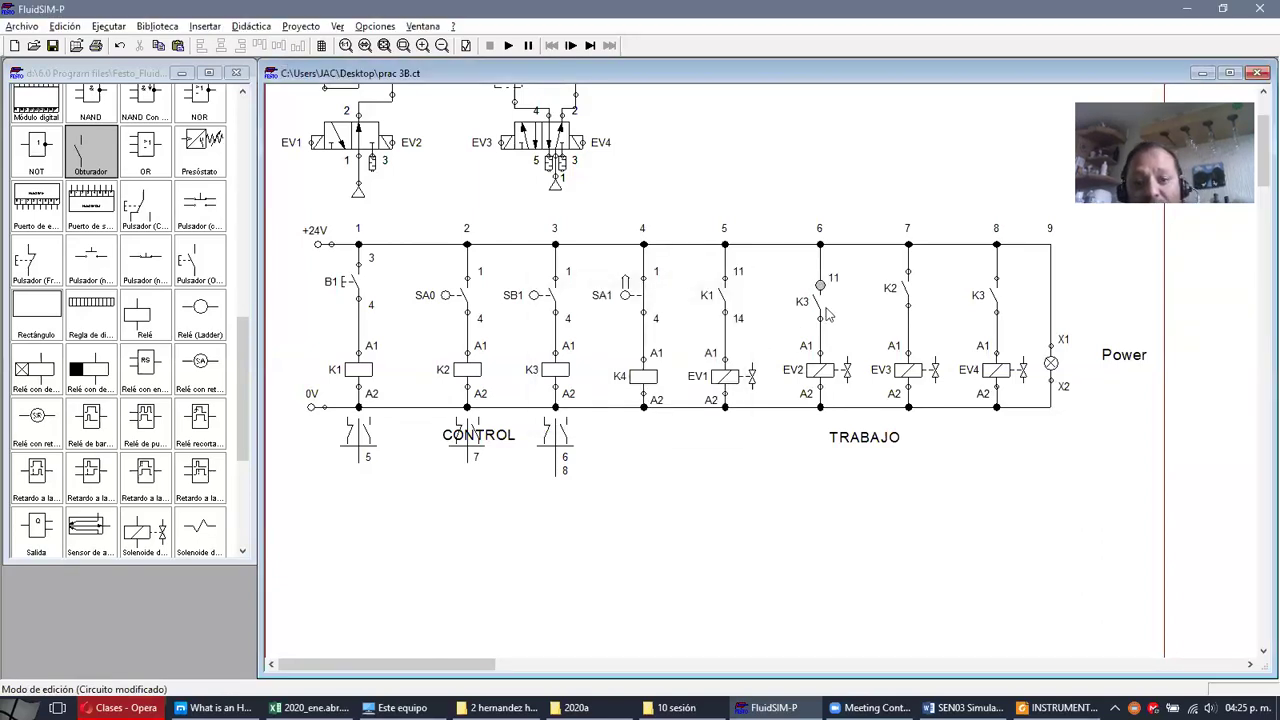
{"action": "double_click", "coordinate": [820, 320]}
{"action": "type", "text": "14"}
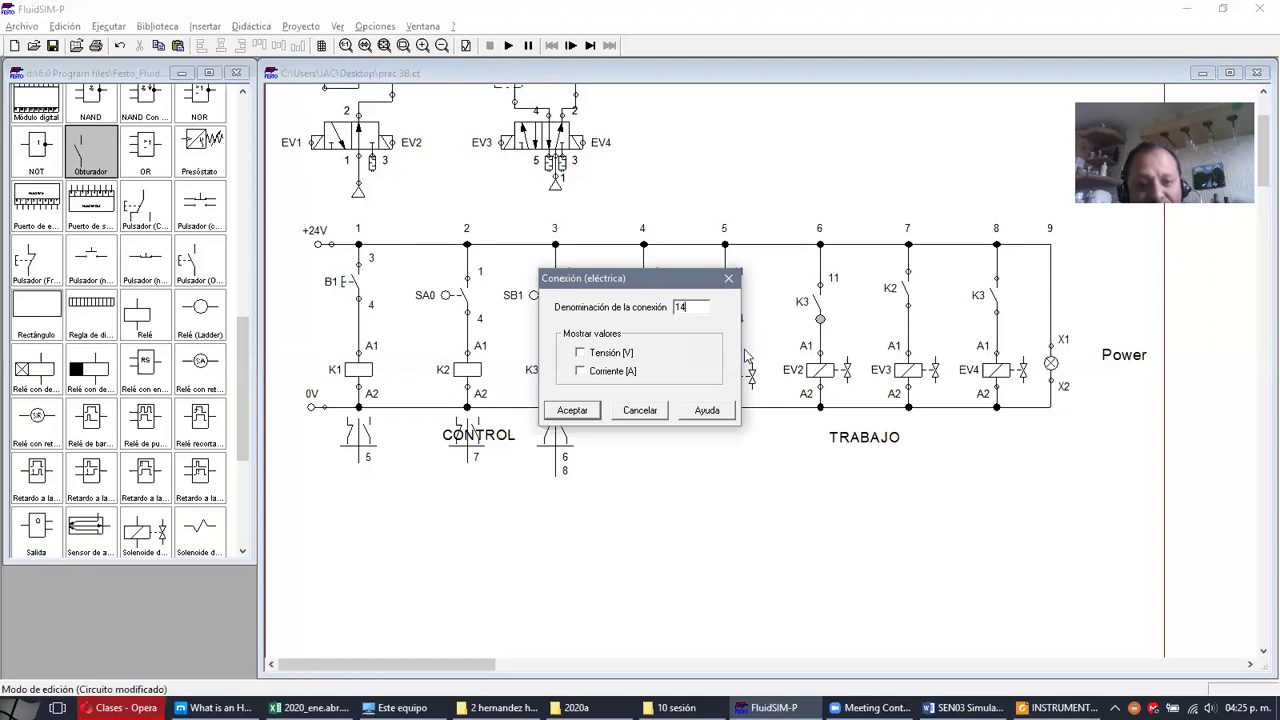
{"action": "left_click", "coordinate": [572, 410]}
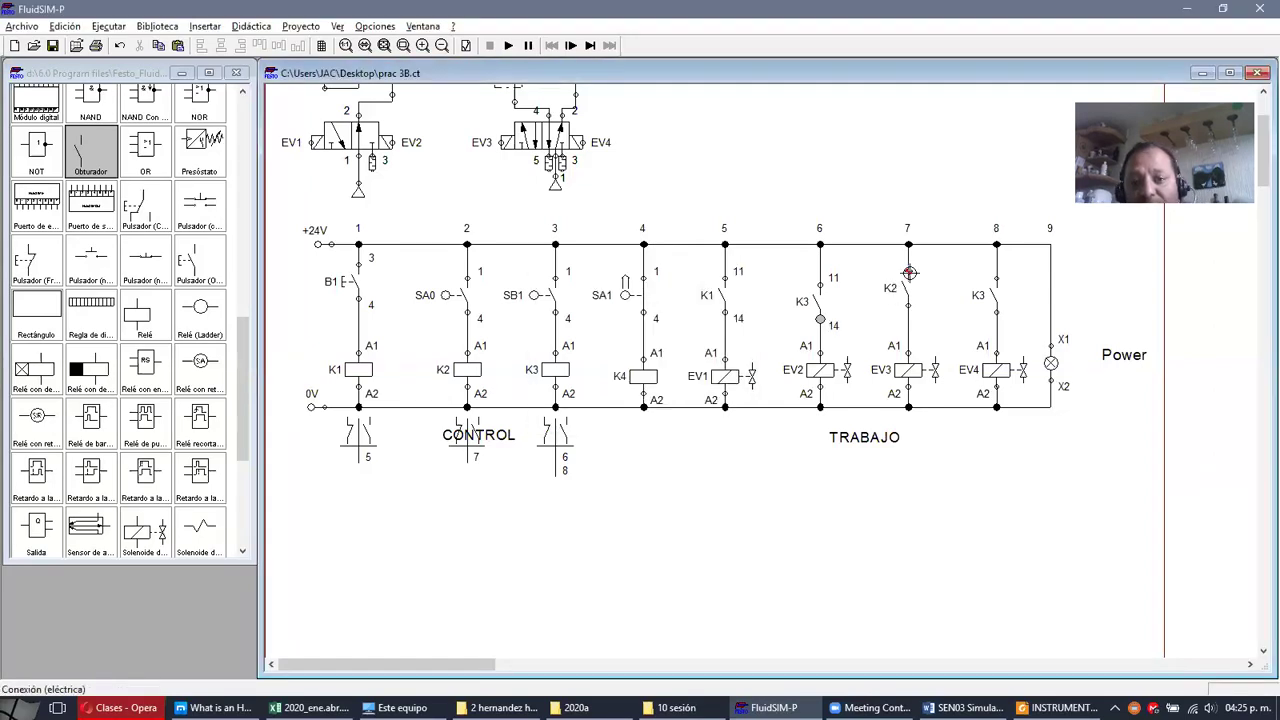
- Label the upper terminal of the K2 contact above EV3 as 11 and its lower terminal as 14
{"action": "double_click", "coordinate": [908, 272]}
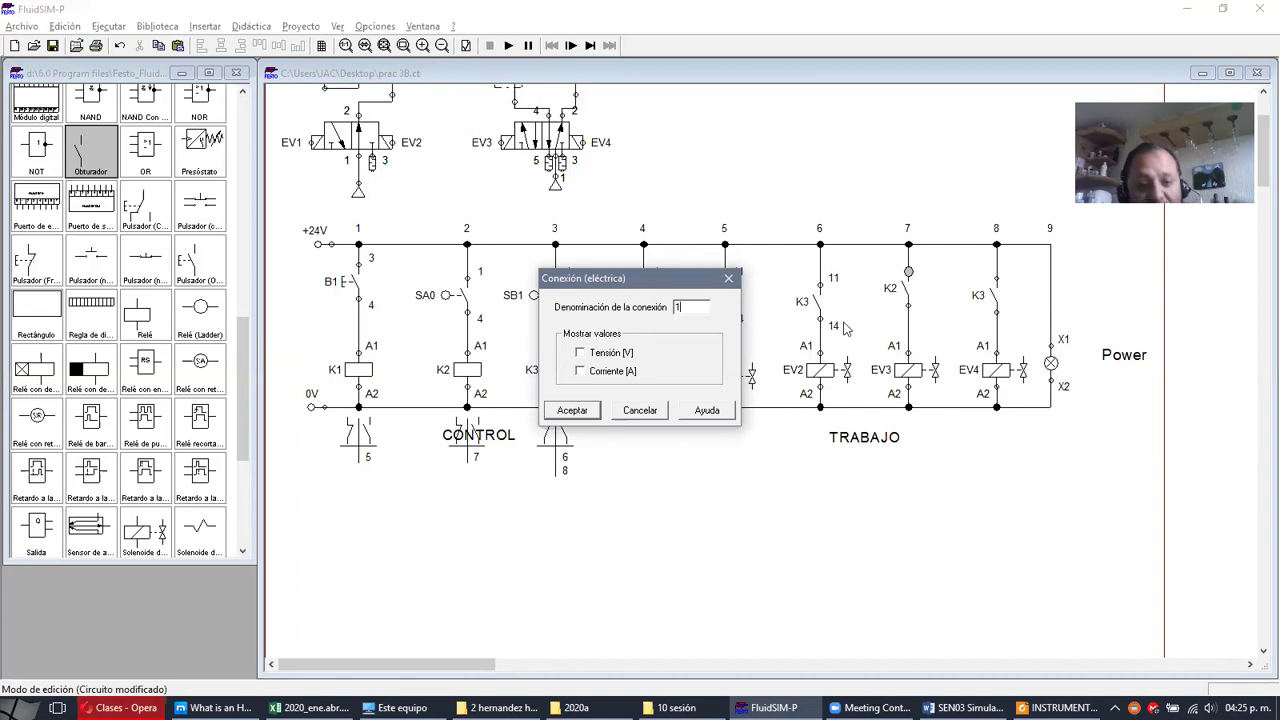
{"action": "left_click", "coordinate": [568, 412]}
{"action": "double_click", "coordinate": [908, 305]}
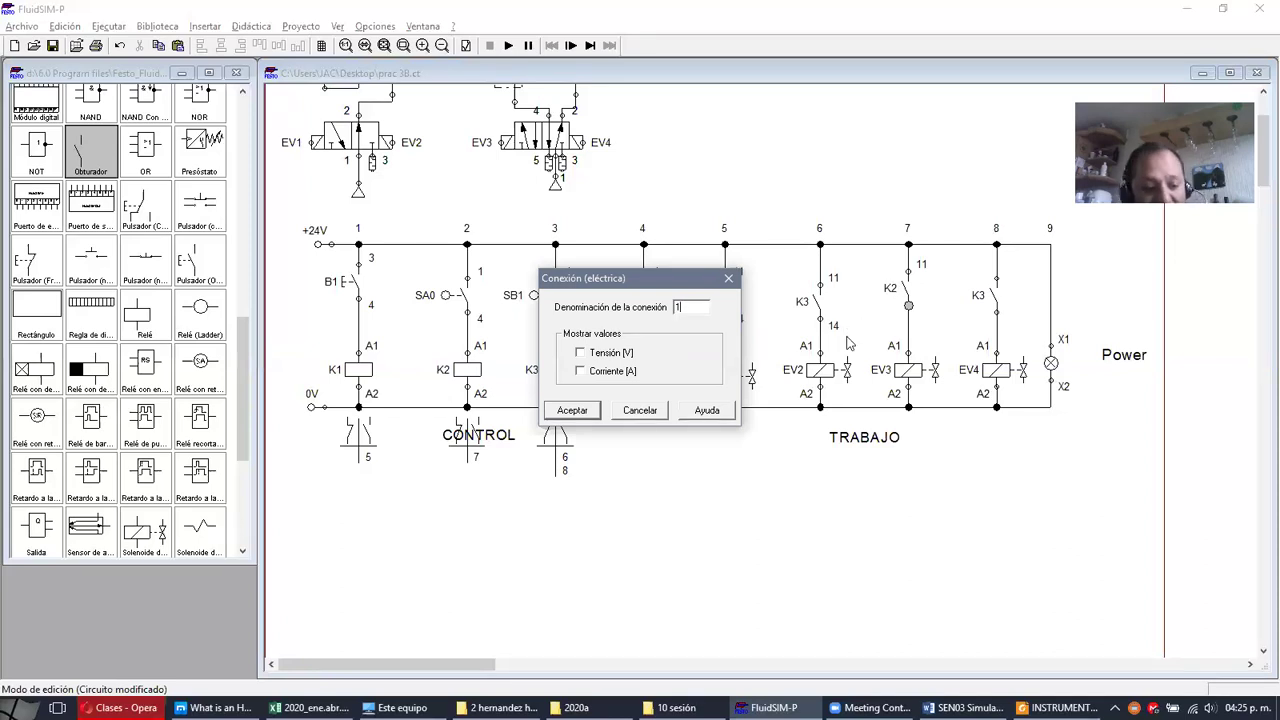
{"action": "type", "text": "14"}
{"action": "left_click", "coordinate": [590, 411]}
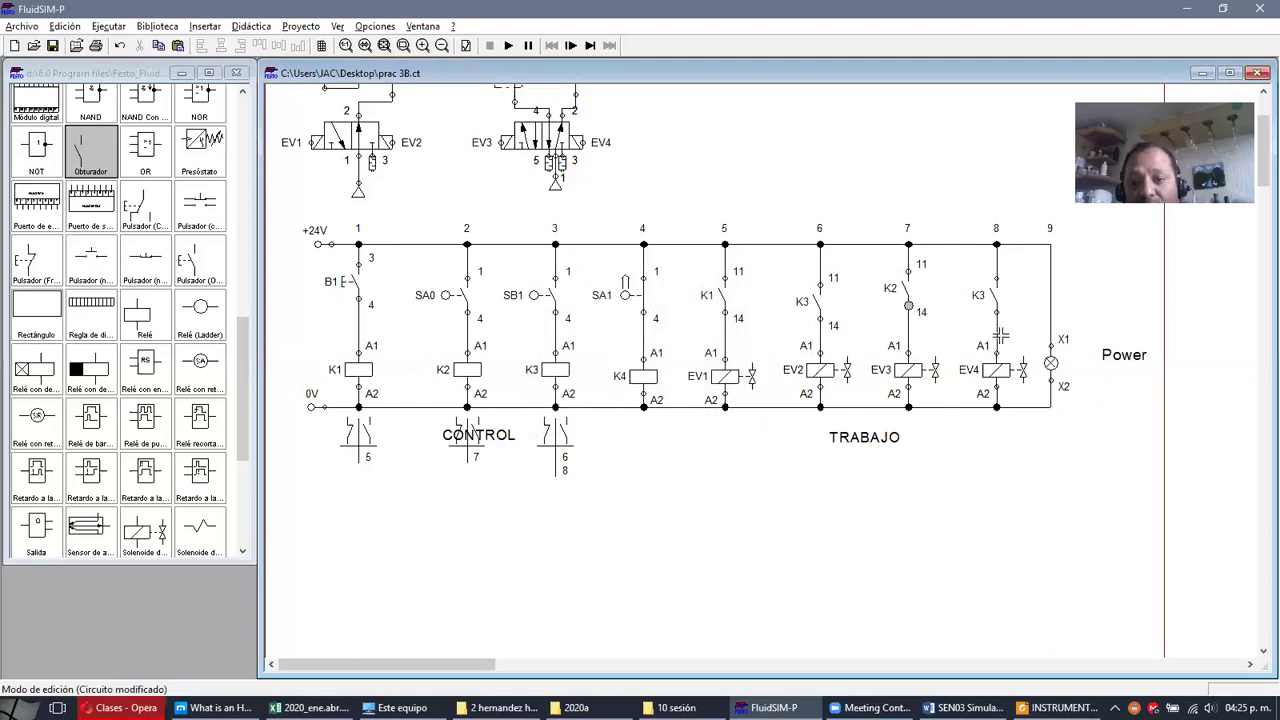
- Label the upper terminal of the contact above EV4 as 11 and its lower terminal as 14
{"action": "double_click", "coordinate": [997, 276]}
{"action": "type", "text": "11"}
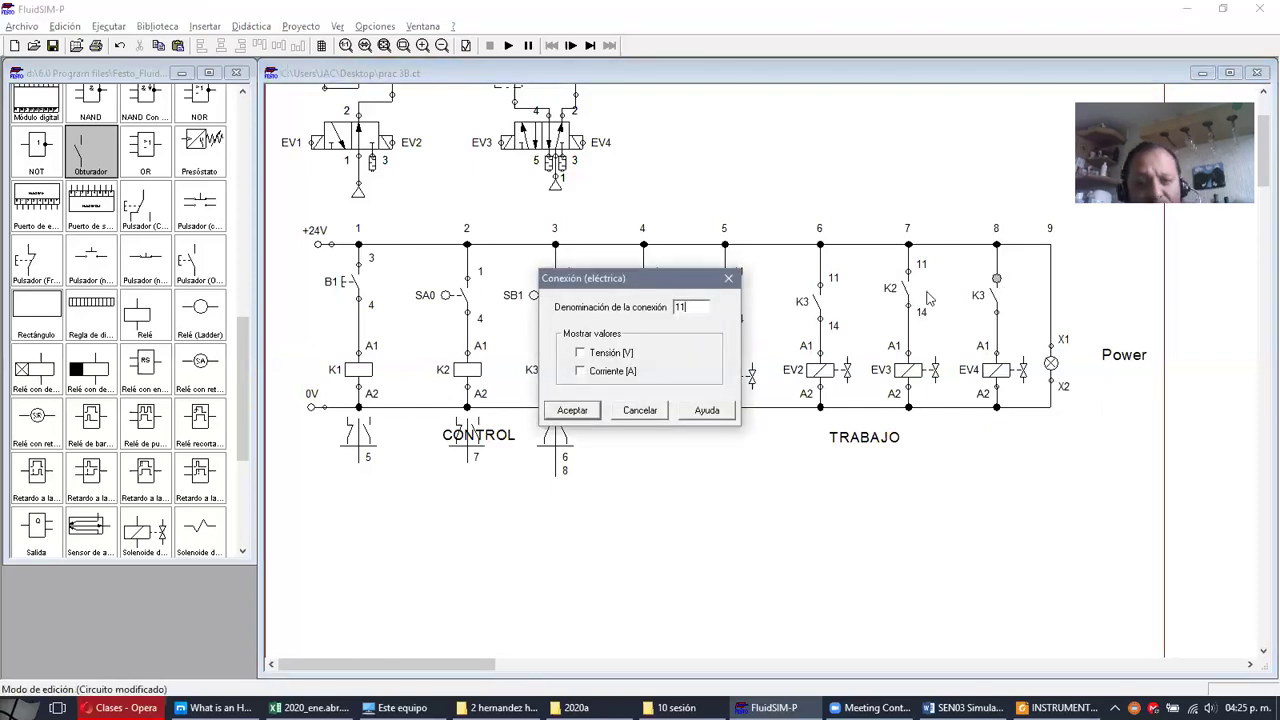
{"action": "left_click", "coordinate": [570, 414]}
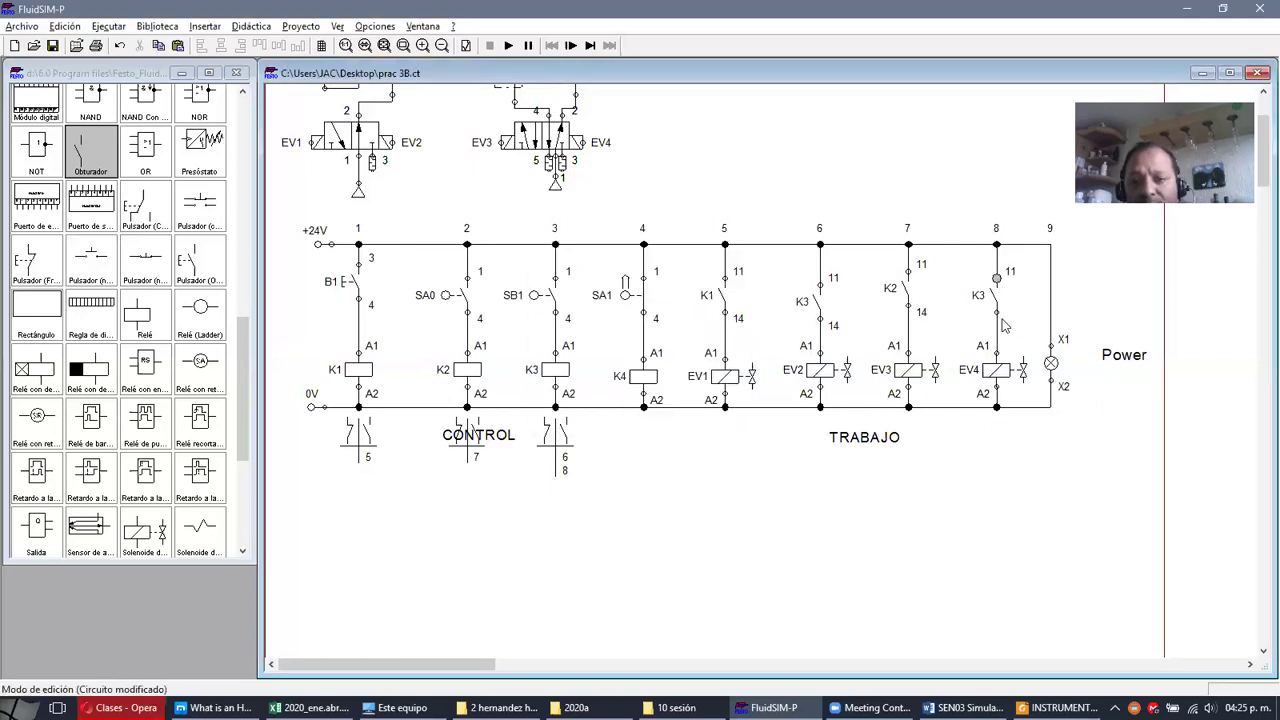
{"action": "double_click", "coordinate": [998, 315]}
{"action": "type", "text": "14"}
{"action": "left_click", "coordinate": [572, 410]}
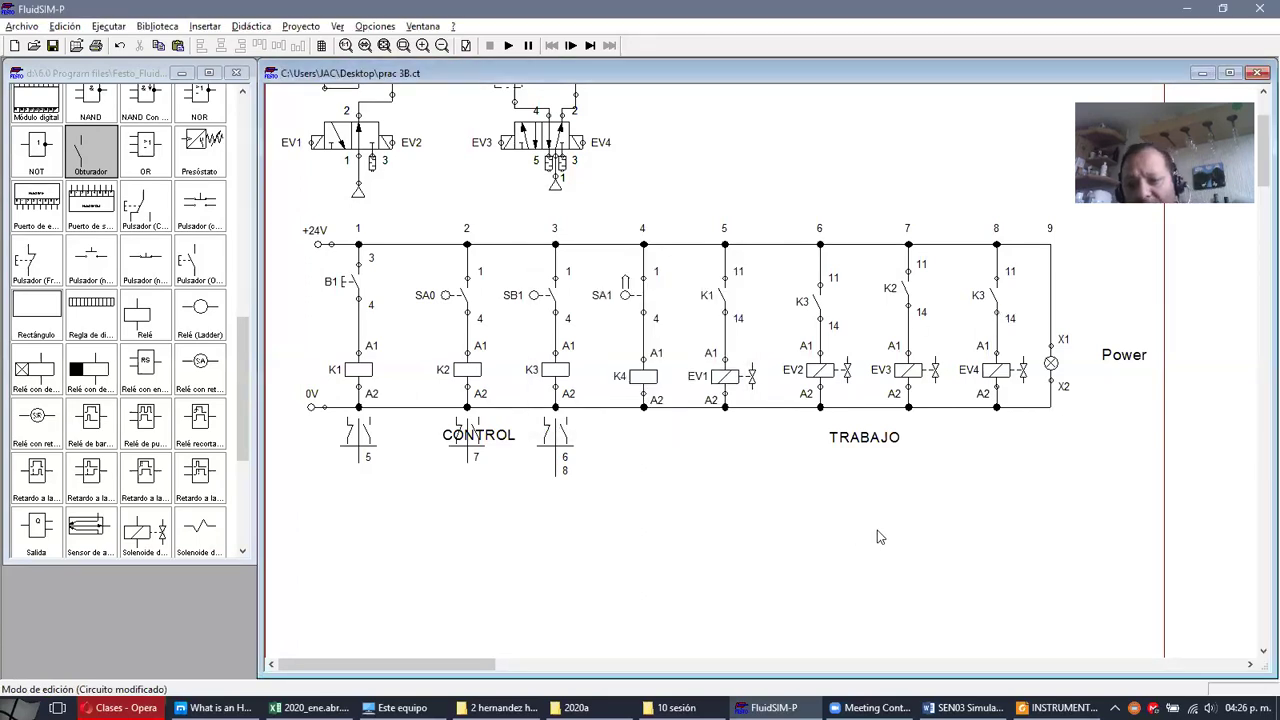
- Shift the whole work section, from branch 5 to the lamp and including the TRABAJO label, away from the control section
{"action": "scroll", "coordinate": [877, 530], "scroll_direction": "up", "scroll_amount": 1}
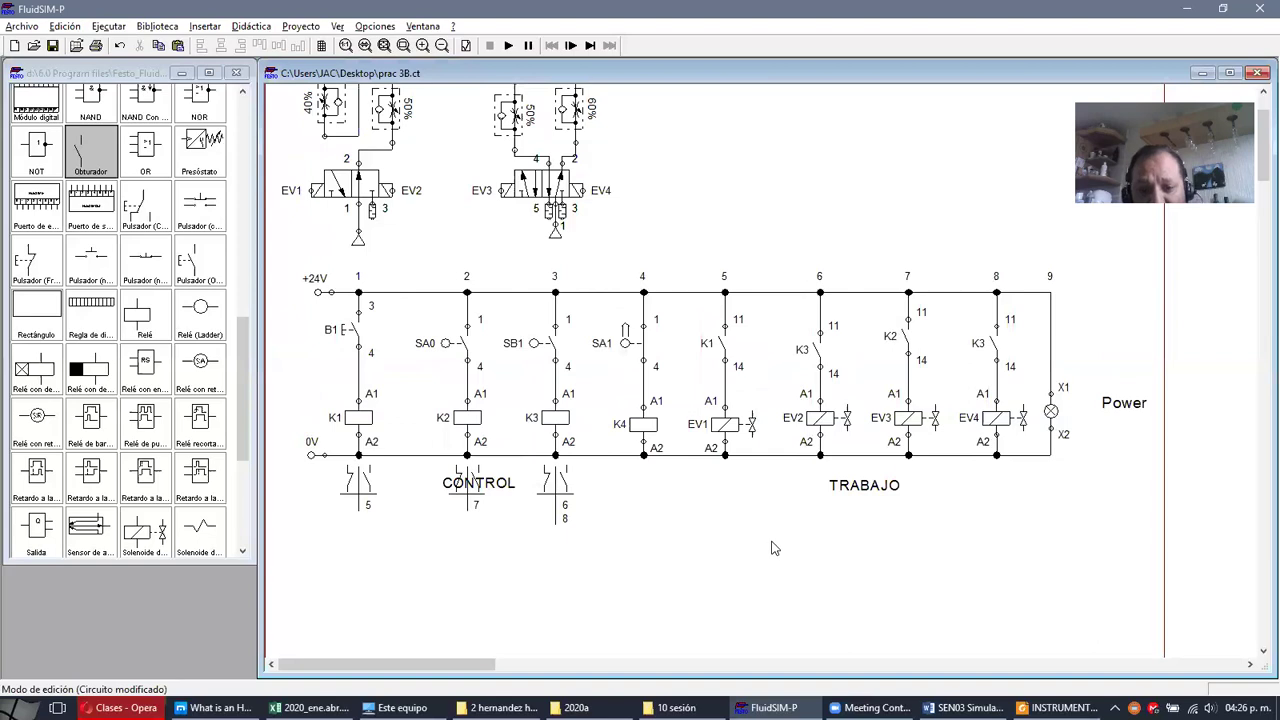
{"action": "left_click_drag", "start_coordinate": [677, 203], "coordinate": [1101, 572]}
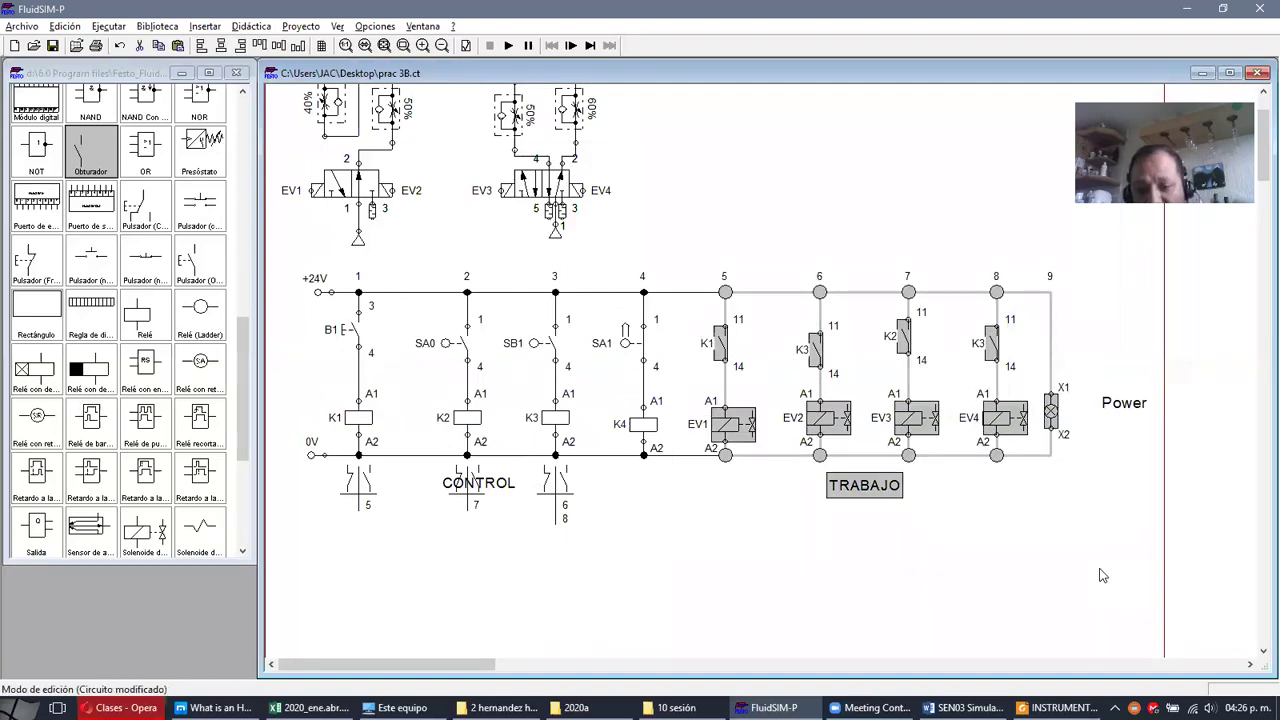
{"action": "key", "text": "Right"}
{"action": "left_click_drag", "start_coordinate": [669, 610], "coordinate": [300, 272]}
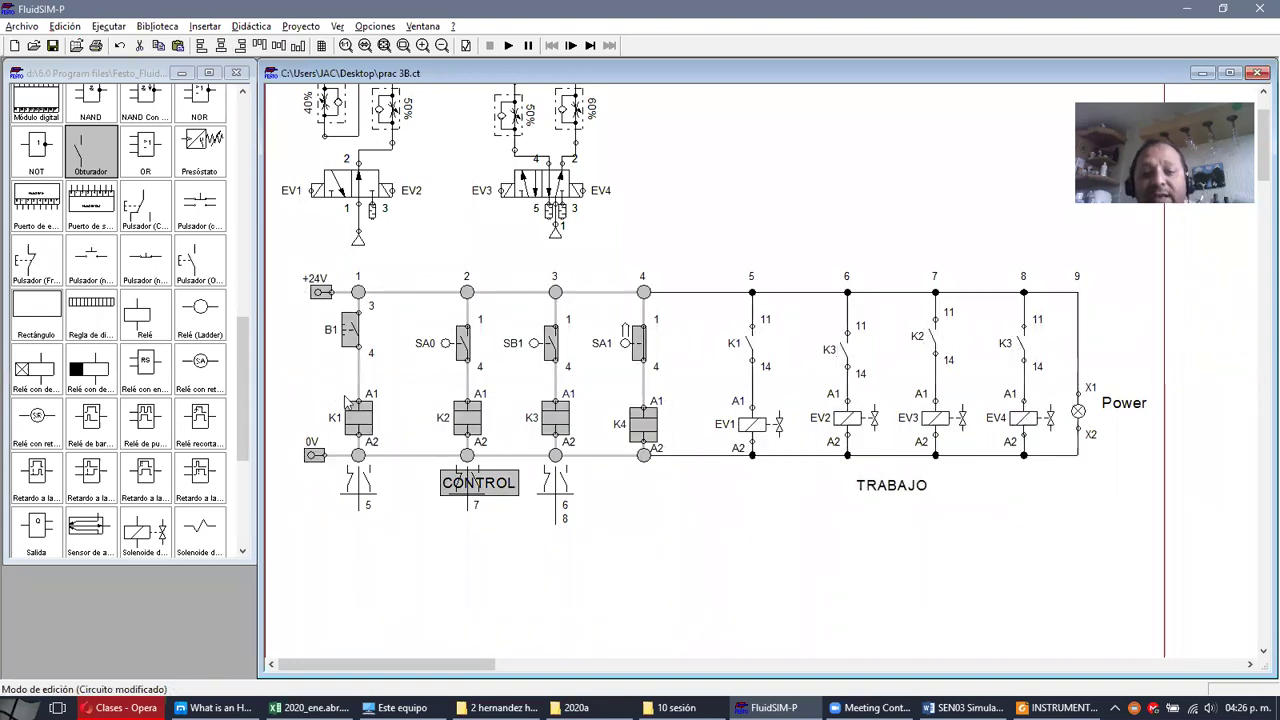
{"action": "left_click", "coordinate": [714, 570]}
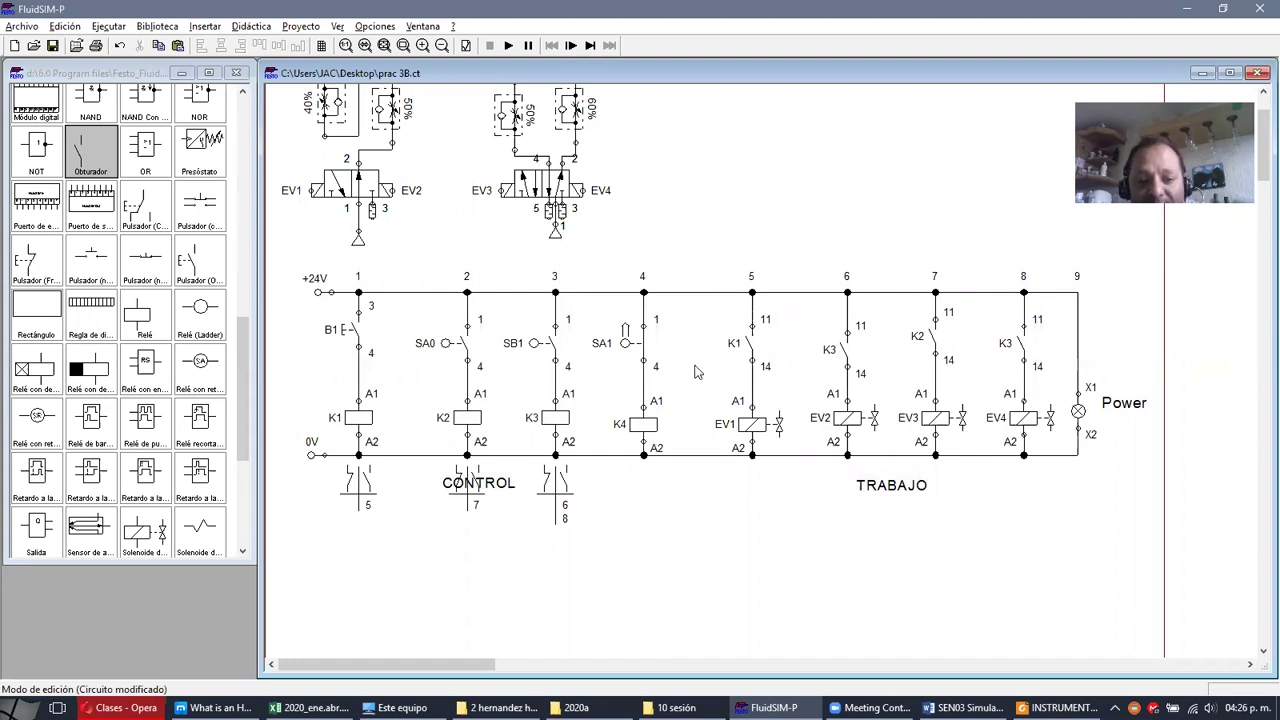
{"action": "left_click_drag", "start_coordinate": [694, 528], "coordinate": [268, 262]}
{"action": "left_click", "coordinate": [270, 266]}
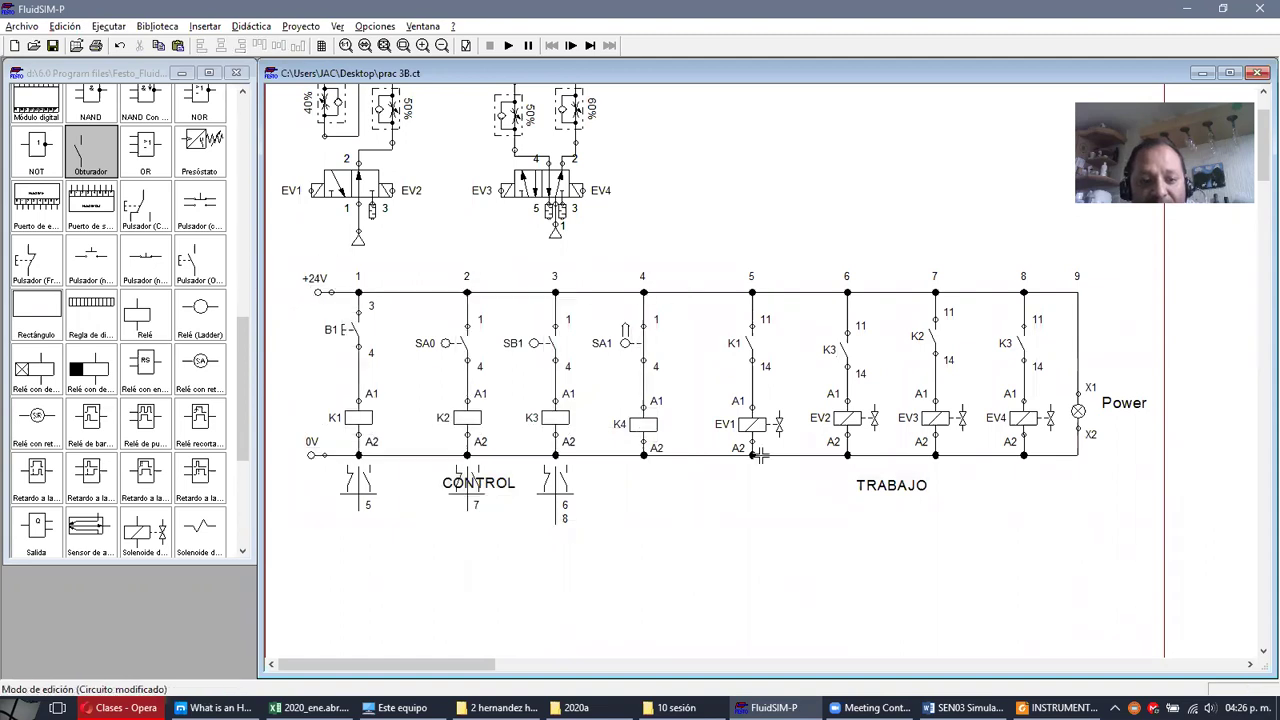
{"action": "left_click_drag", "start_coordinate": [720, 239], "coordinate": [1134, 526]}
{"action": "left_click", "coordinate": [949, 611]}
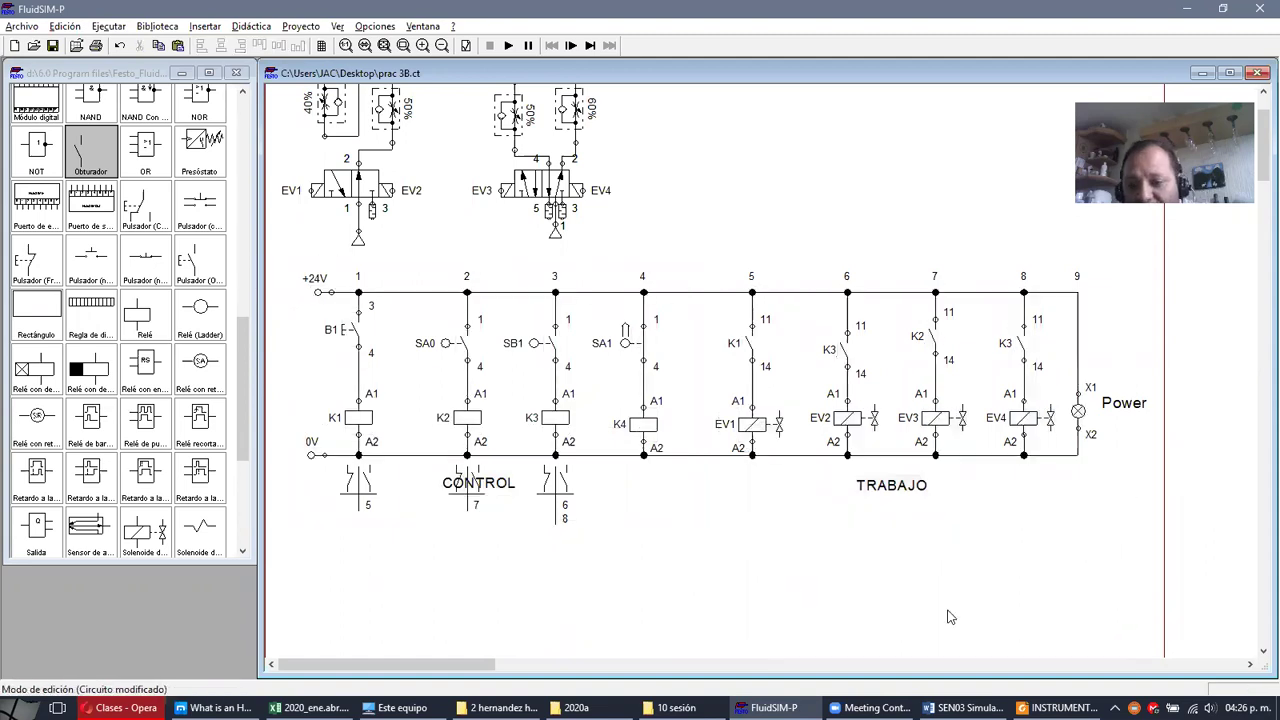
- Simulate the circuit, actuate pushbutton B1 to test both actuators, and stop the simulation
{"action": "scroll", "coordinate": [733, 506], "scroll_direction": "up", "scroll_amount": 2}
{"action": "left_click", "coordinate": [507, 46]}
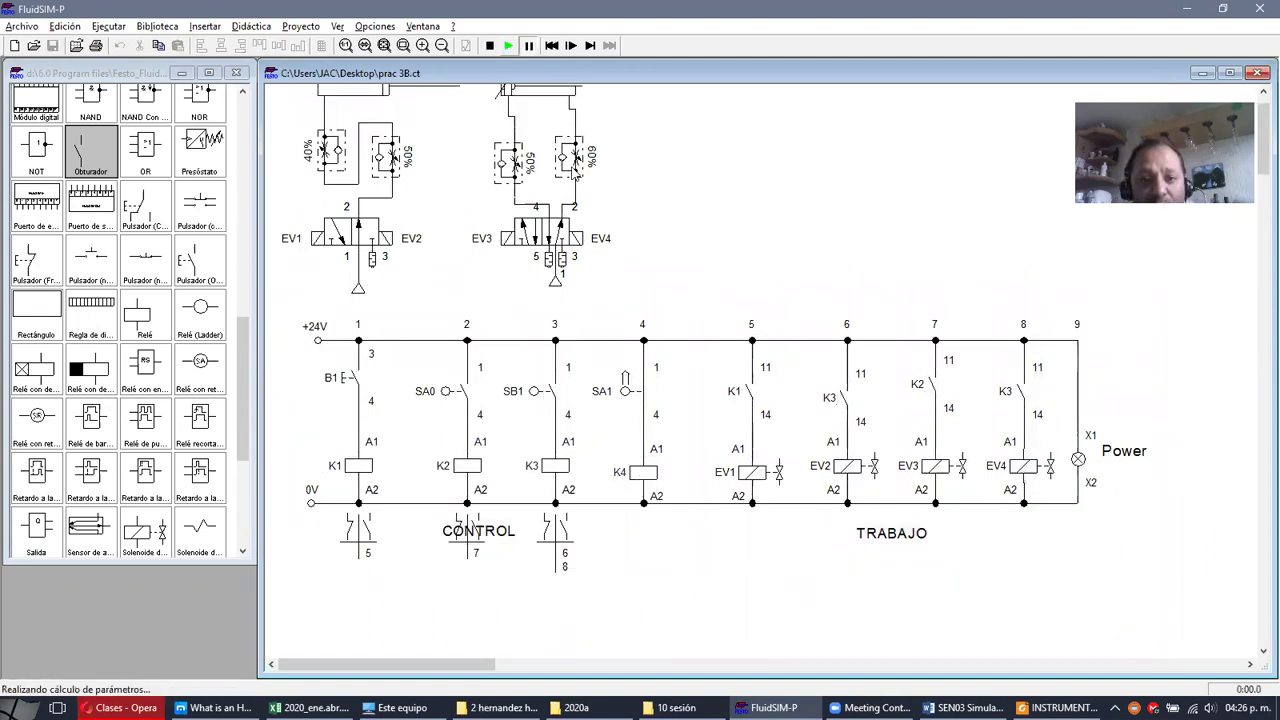
{"action": "scroll", "coordinate": [440, 375], "scroll_direction": "up", "scroll_amount": 2}
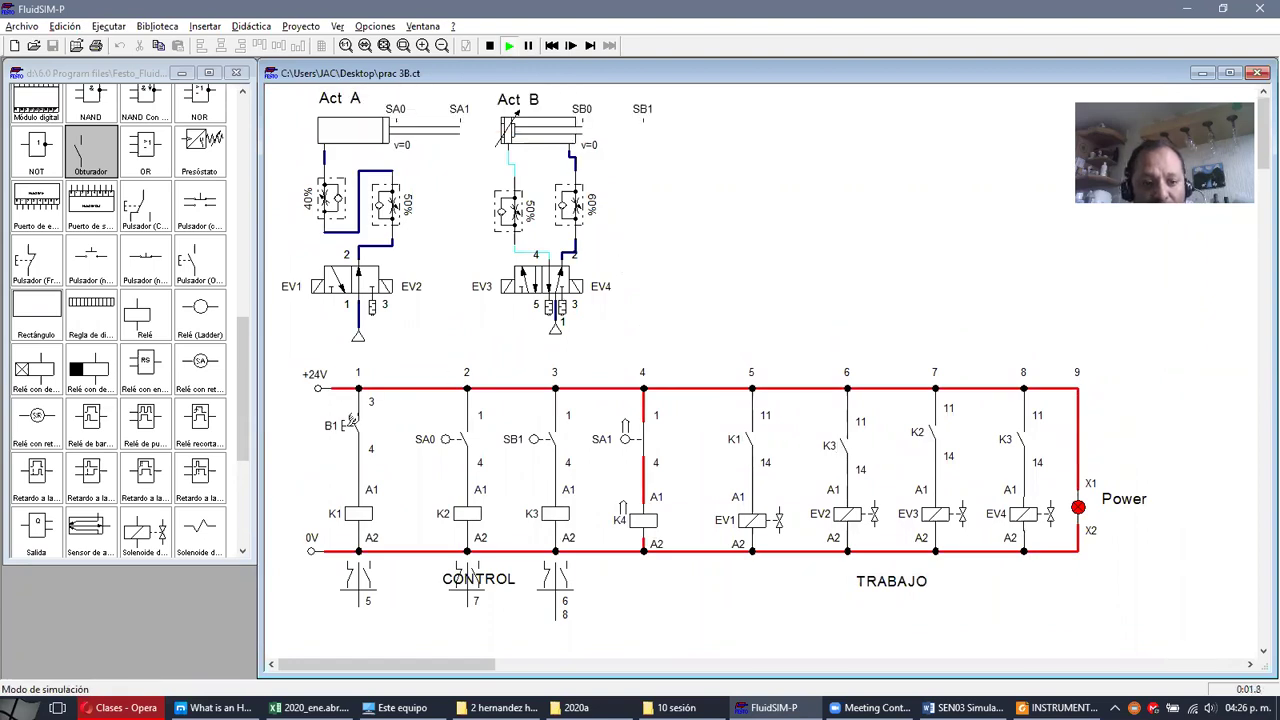
{"action": "left_click", "coordinate": [350, 421]}
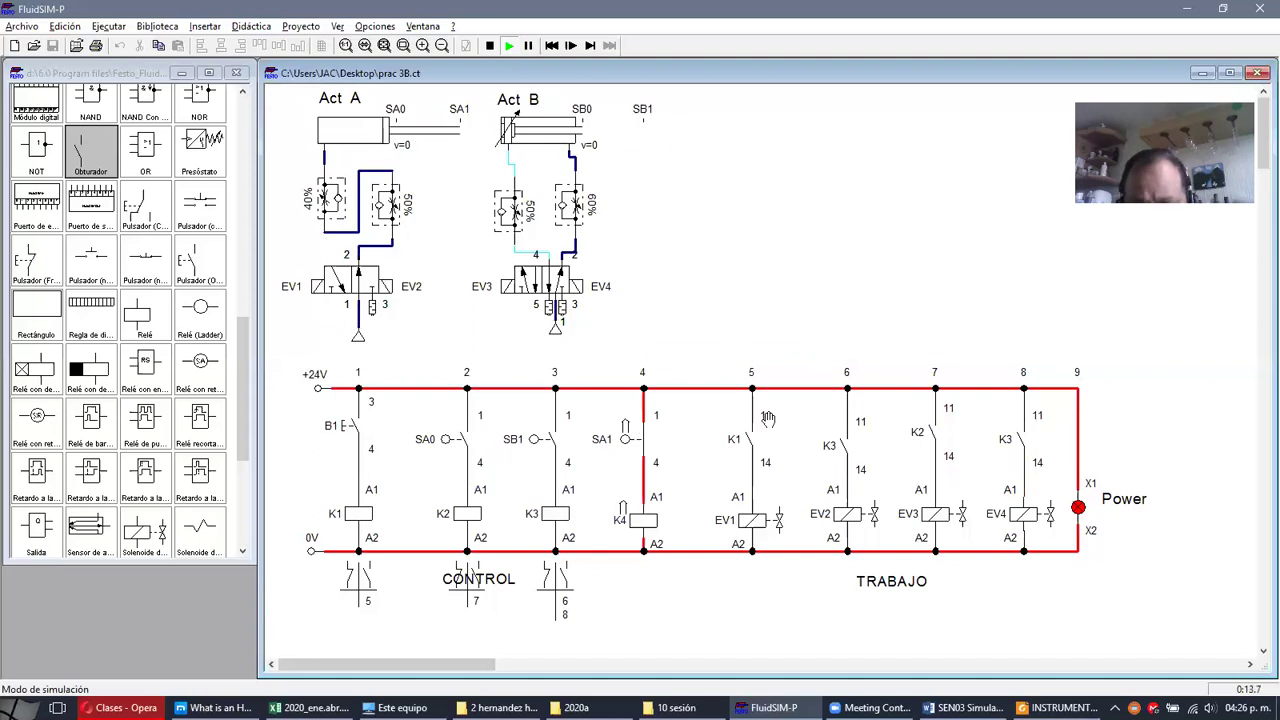
{"action": "left_click", "coordinate": [496, 47]}
- Rename the contact above solenoid EV4 as K4
{"action": "double_click", "coordinate": [1018, 440]}
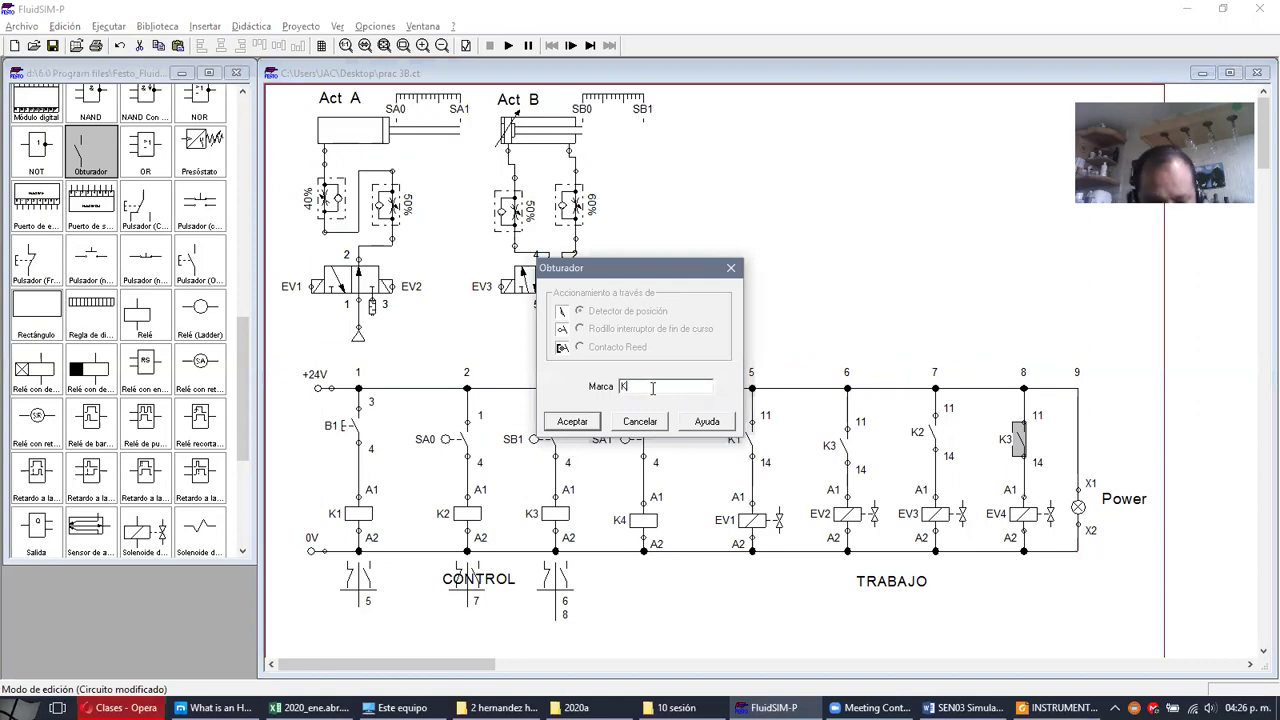
{"action": "type", "text": "K4"}
{"action": "left_click", "coordinate": [572, 422]}
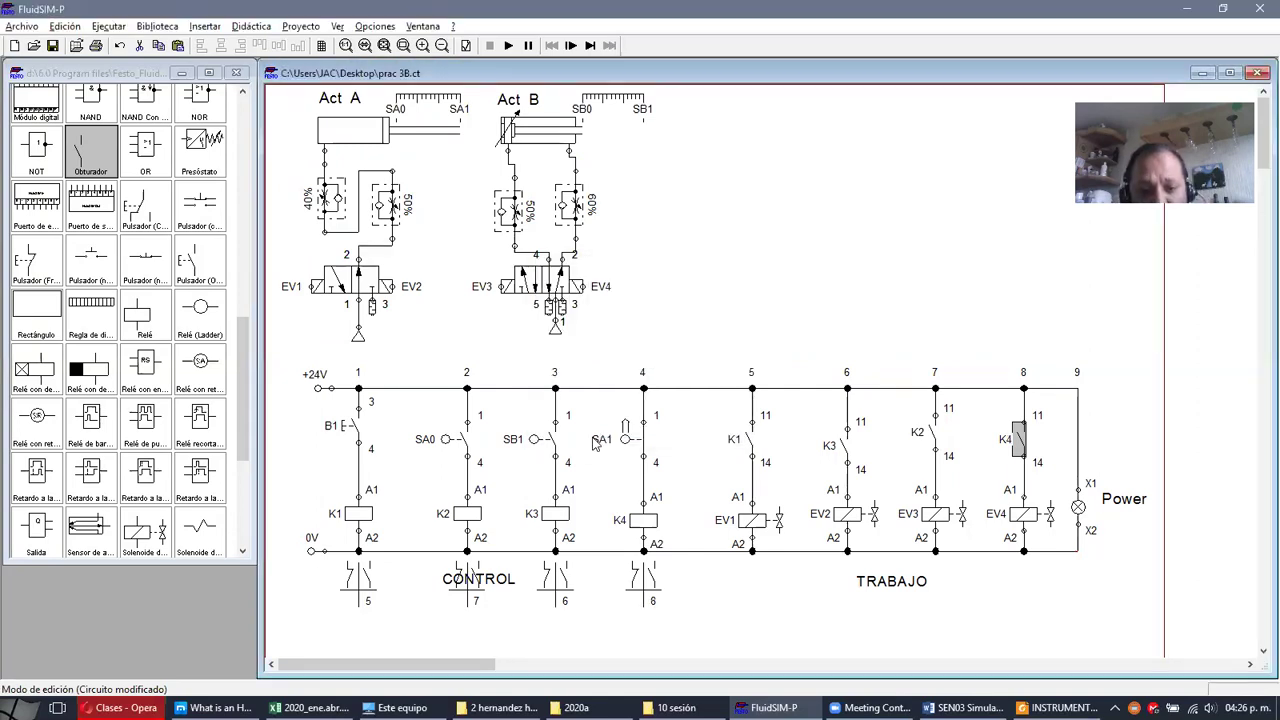
- Simulate the circuit with contact K4 driving EV4, actuate pushbutton B1 again, and stop the simulation
{"action": "left_click", "coordinate": [508, 46]}
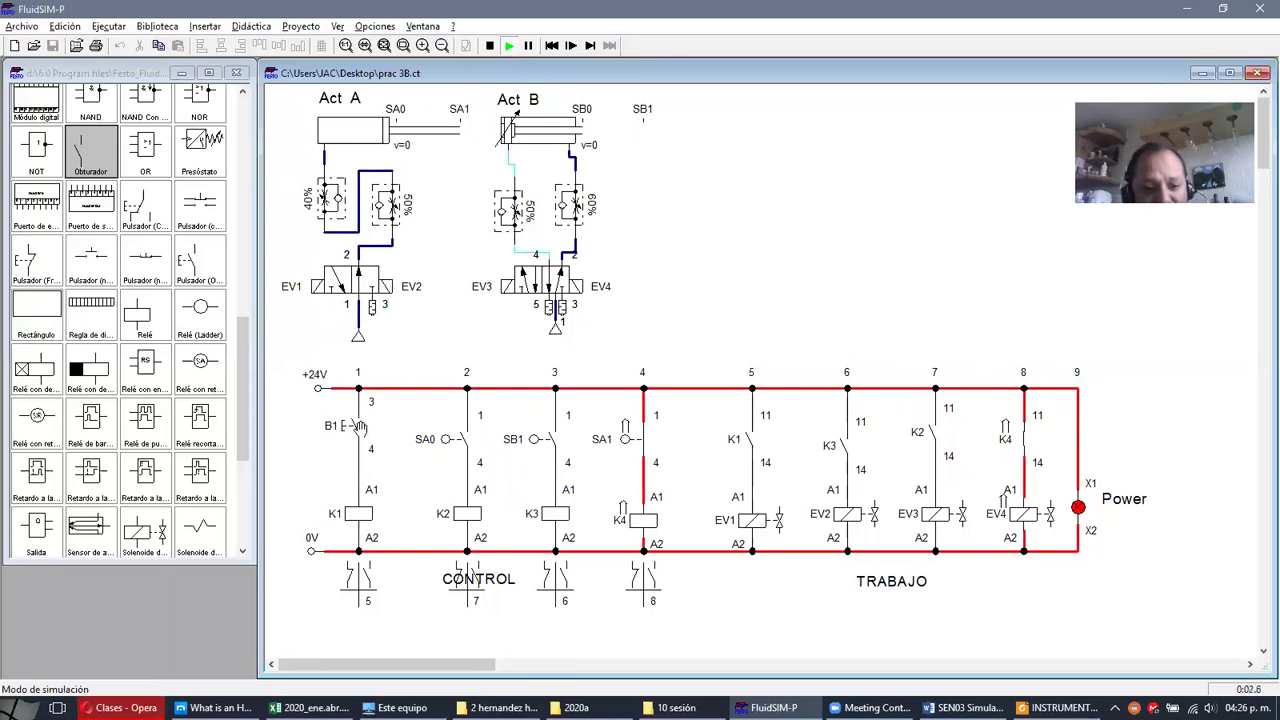
{"action": "left_click", "coordinate": [346, 423]}
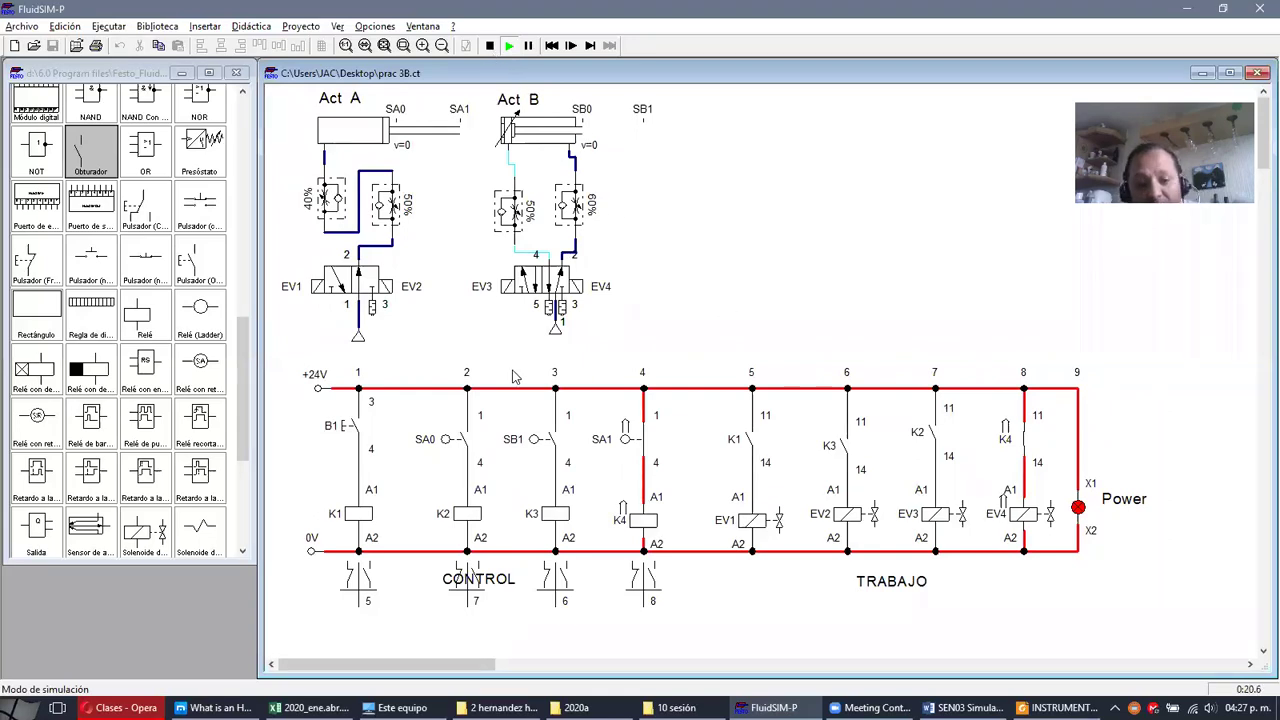
{"action": "key", "text": "F5"}
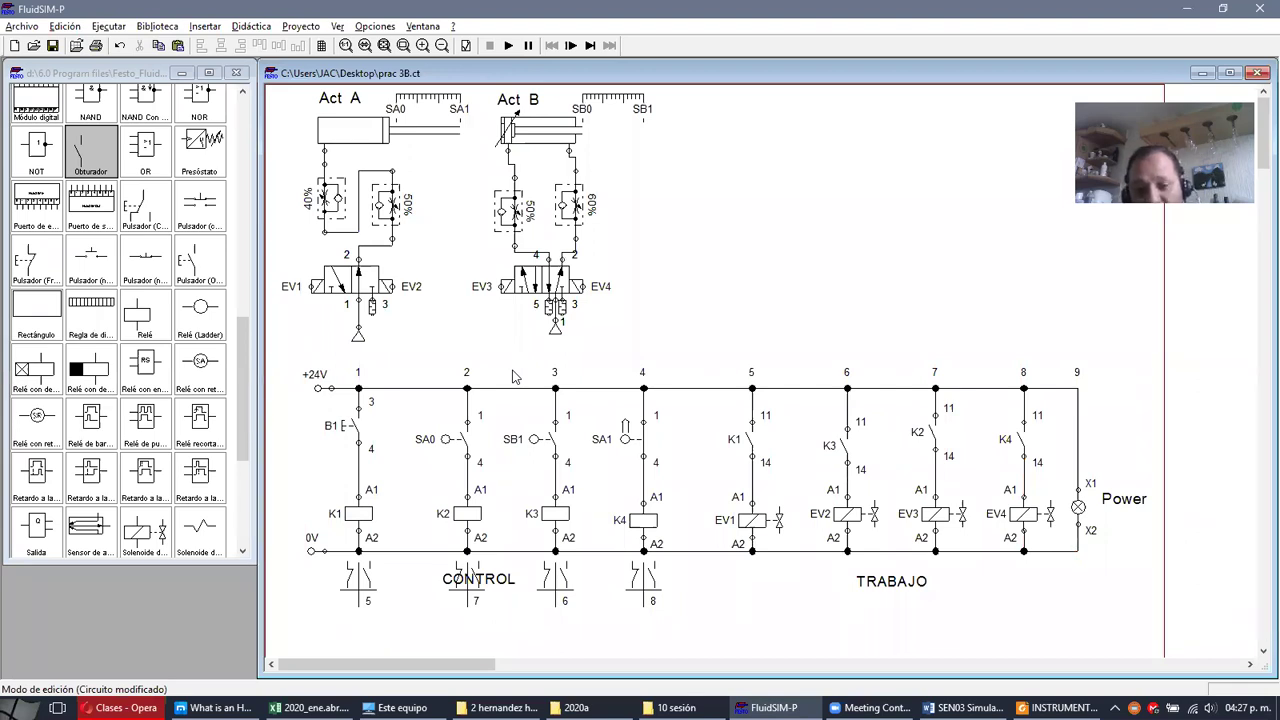
{"action": "left_click_drag", "start_coordinate": [311, 339], "coordinate": [1105, 604]}
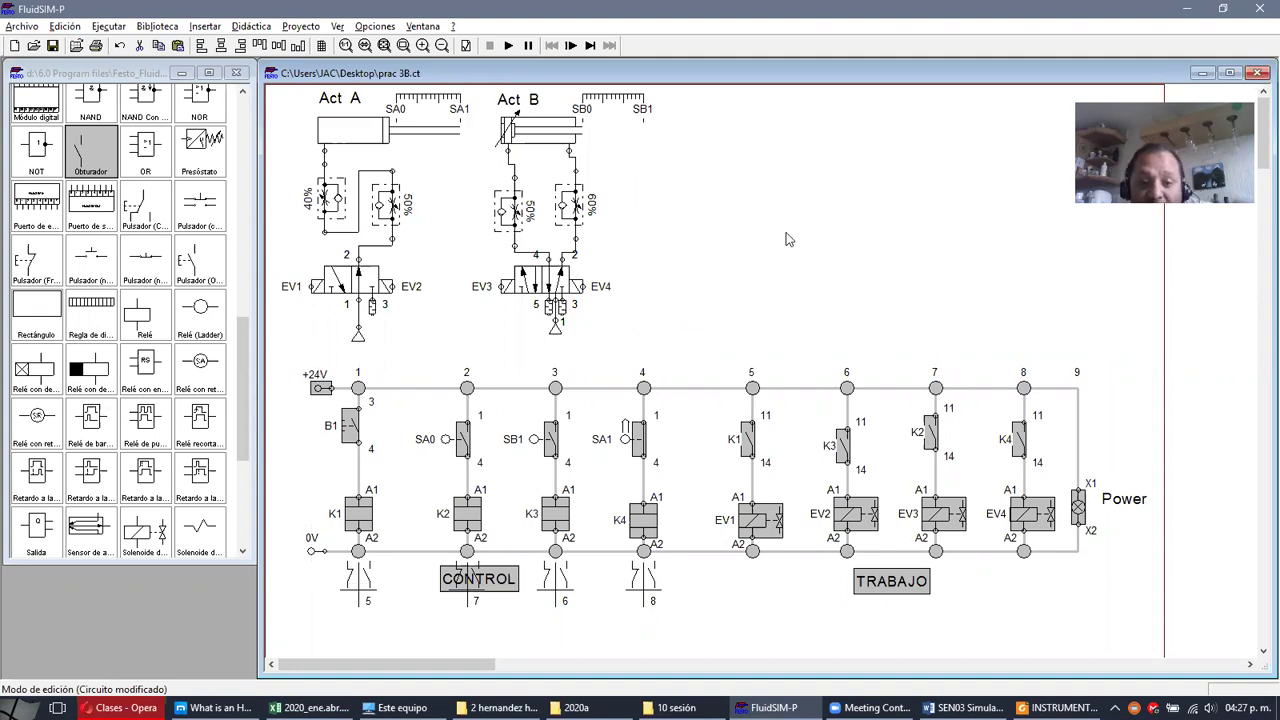
{"action": "left_click", "coordinate": [714, 618]}
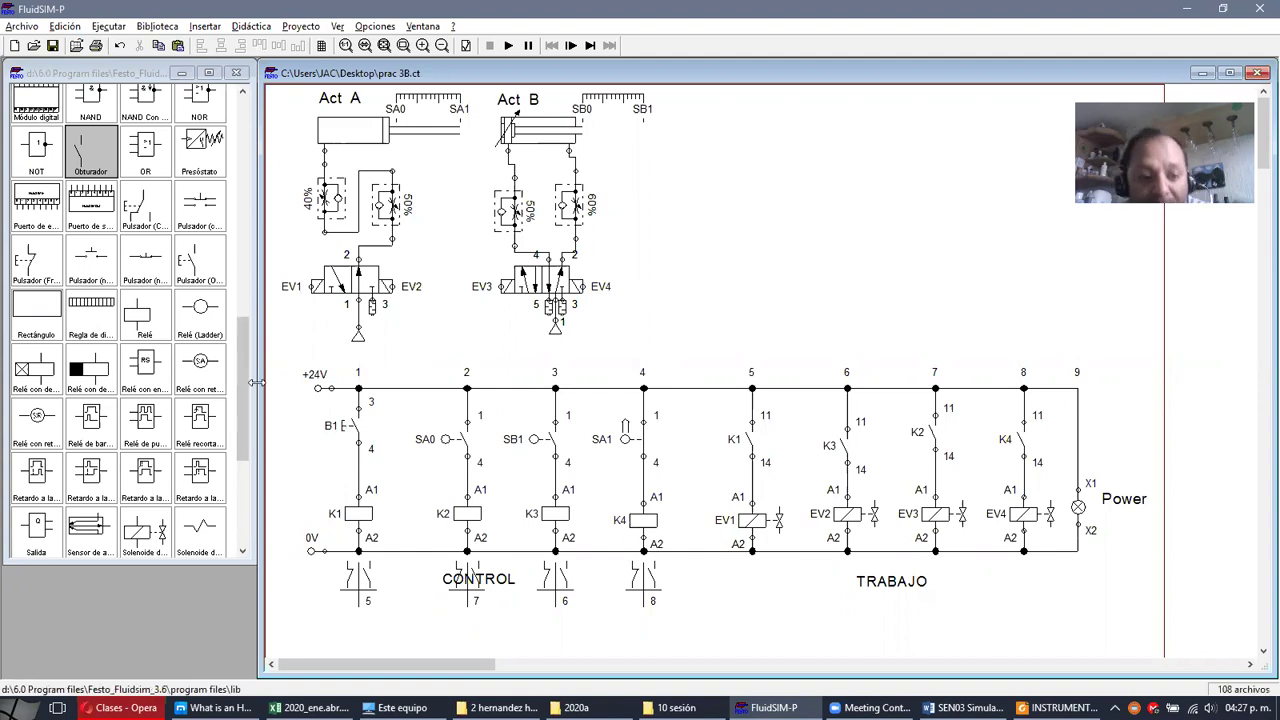
{"action": "left_click_drag", "start_coordinate": [305, 358], "coordinate": [1117, 587]}
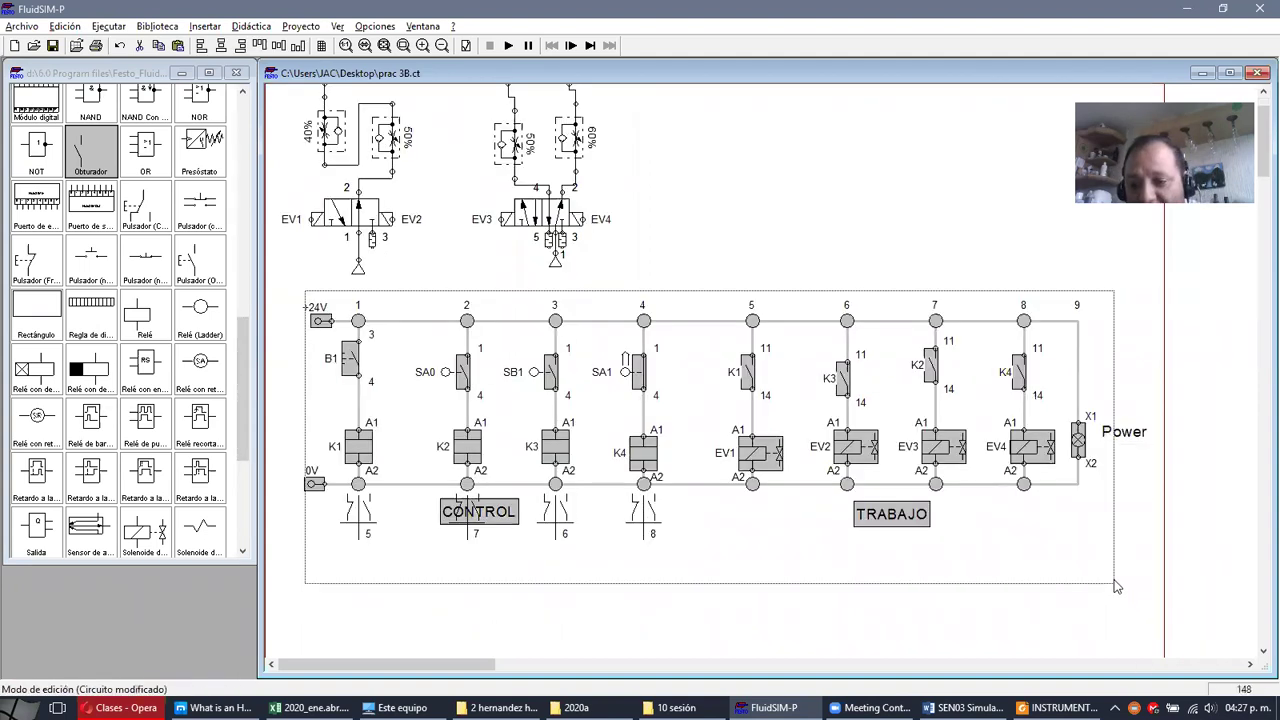
{"action": "left_click", "coordinate": [960, 620]}
{"action": "scroll", "coordinate": [952, 616], "scroll_direction": "up", "scroll_amount": 2}
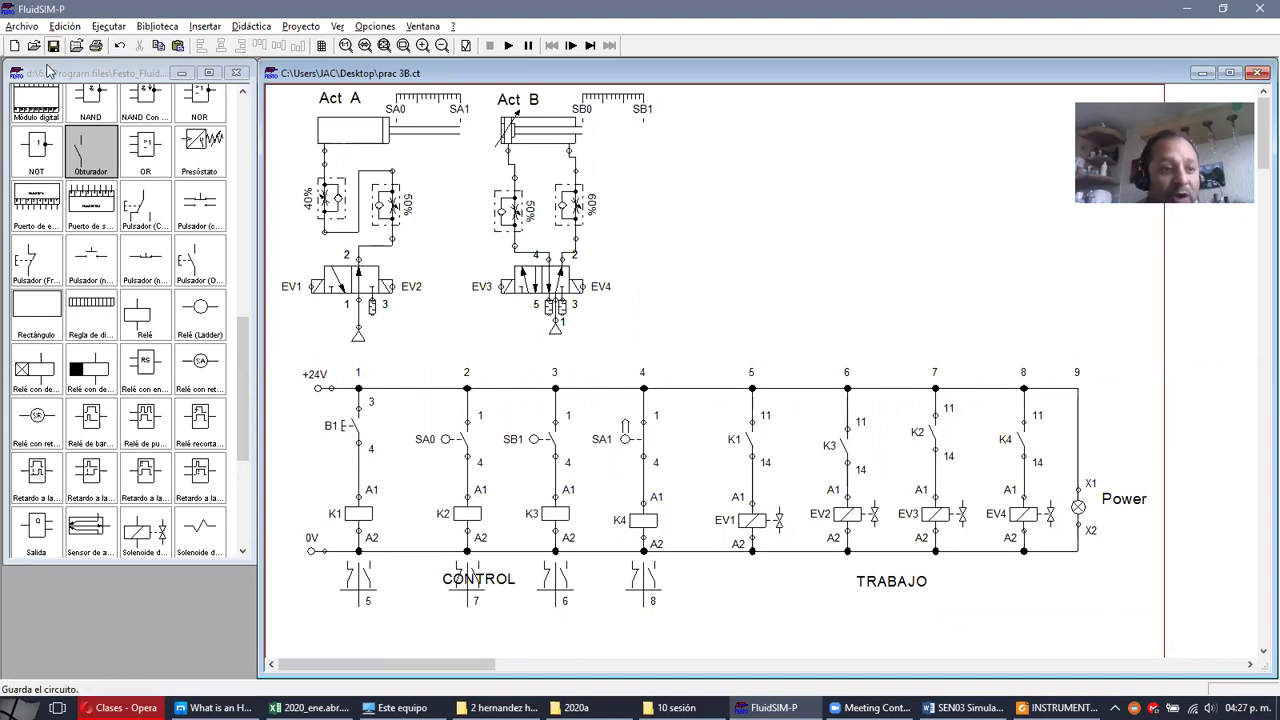
- Save the circuit as a new file named prac 3c.ct on the desktop
{"action": "left_click", "coordinate": [22, 26]}
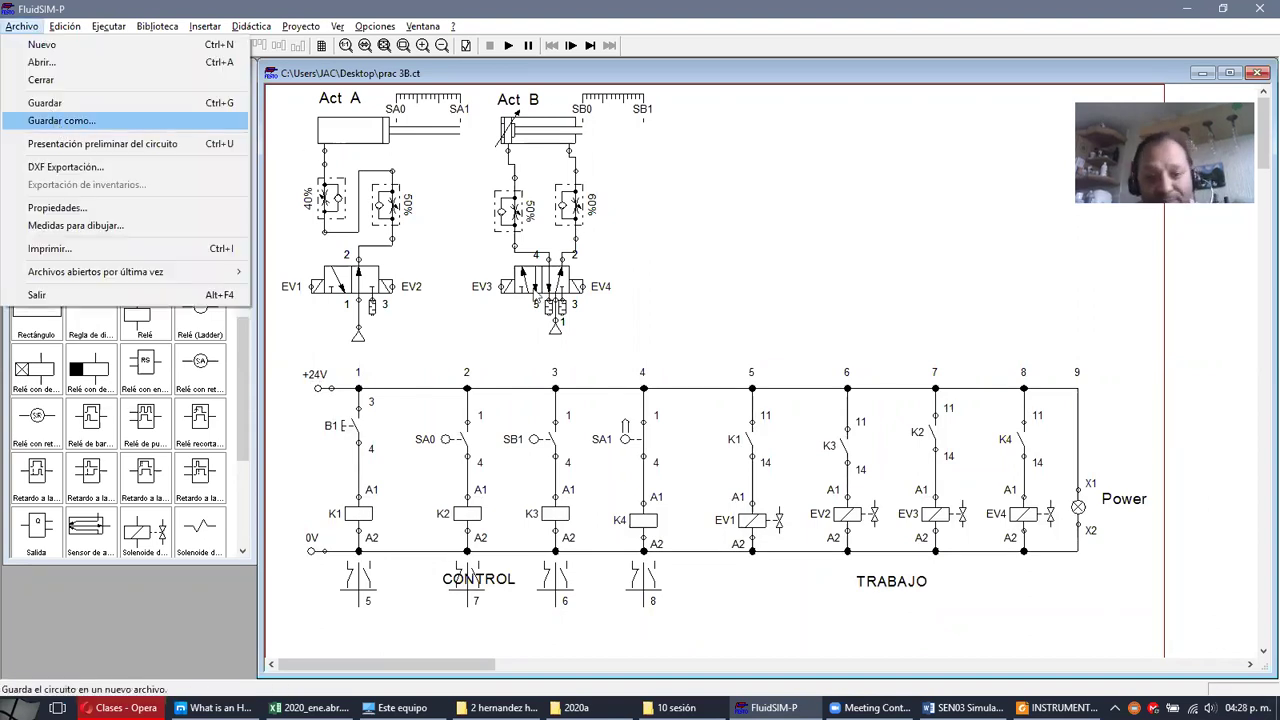
{"action": "left_click", "coordinate": [62, 120]}
{"action": "key", "text": "Left"}
{"action": "key", "text": "Left"}
{"action": "key", "text": "Left"}
{"action": "key", "text": "Left"}
{"action": "type", "text": "c"}
{"action": "key", "text": "Delete"}
{"action": "left_click", "coordinate": [764, 355]}
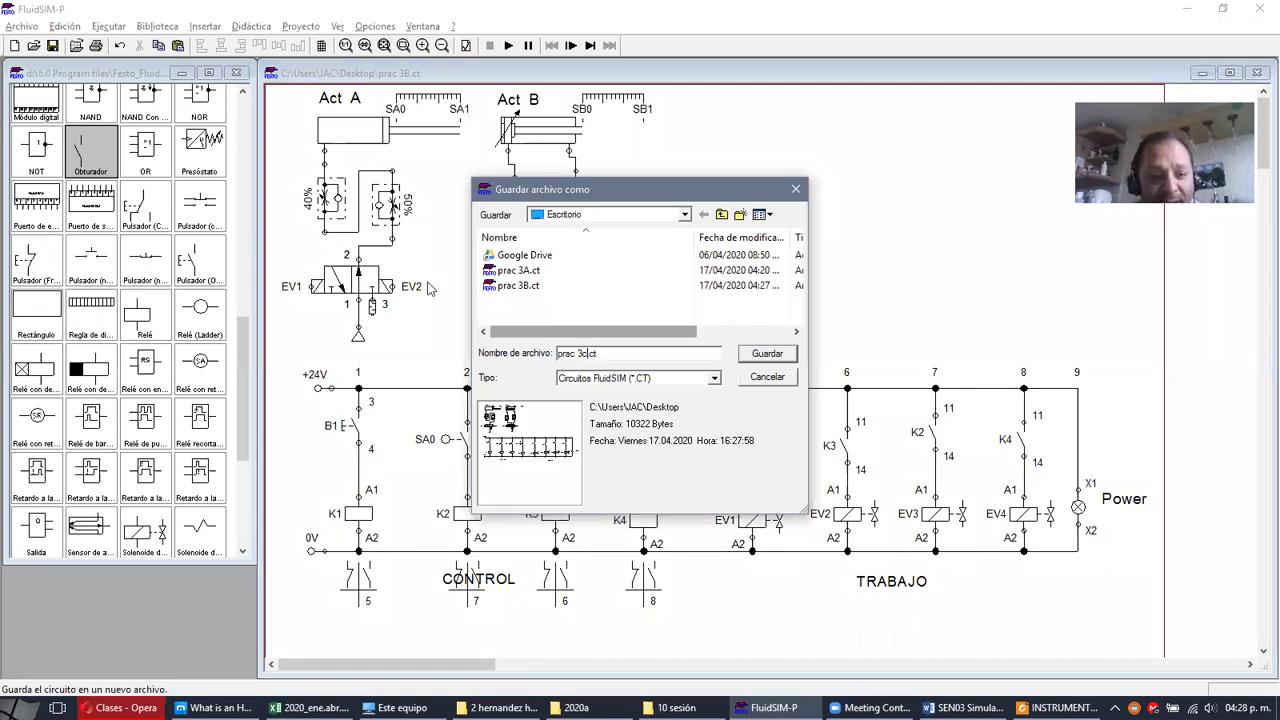
- Configure actuator A's 3/n-way valve with a spring return in place of the EV2 solenoid actuation
{"action": "left_click", "coordinate": [390, 308]}
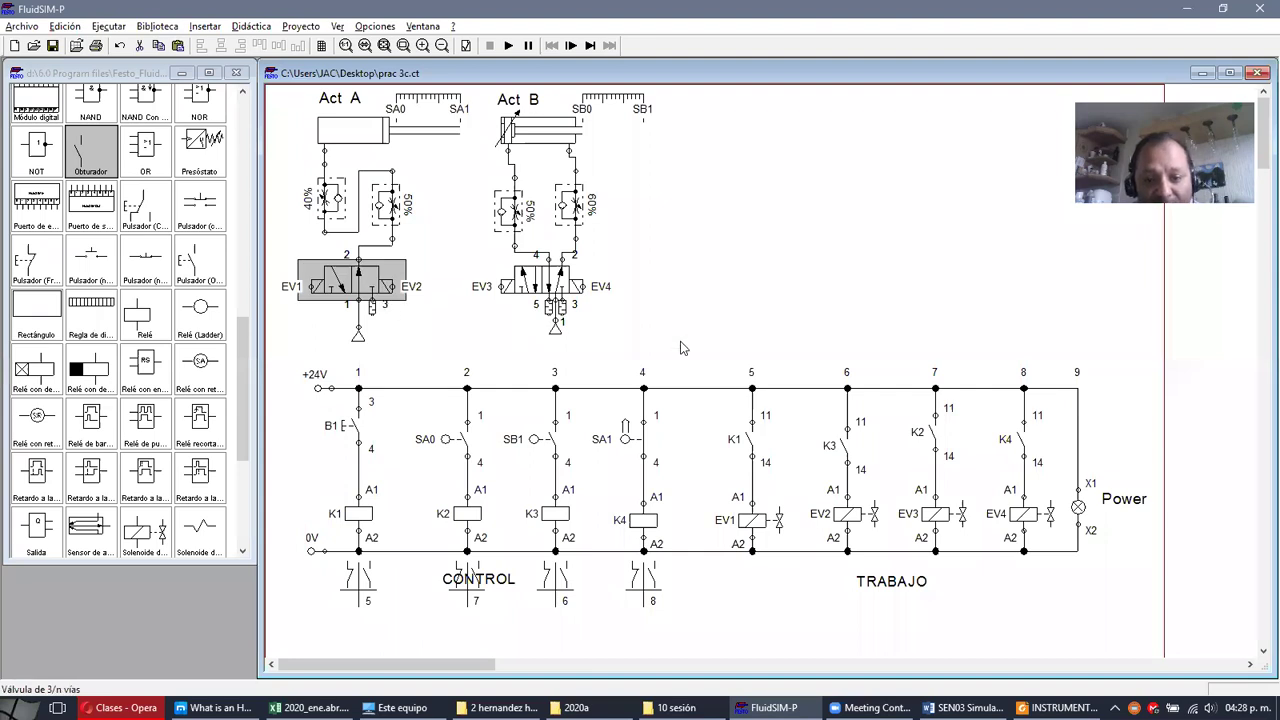
{"action": "left_click", "coordinate": [761, 288]}
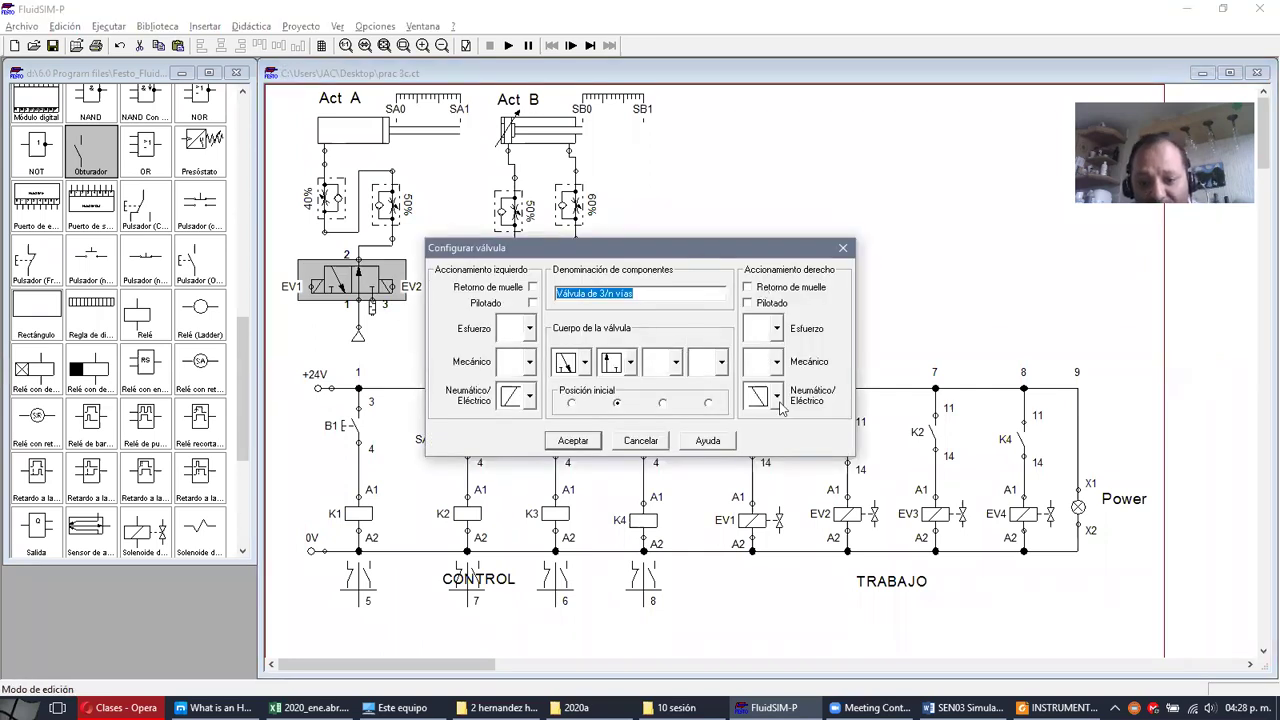
{"action": "left_click", "coordinate": [589, 446]}
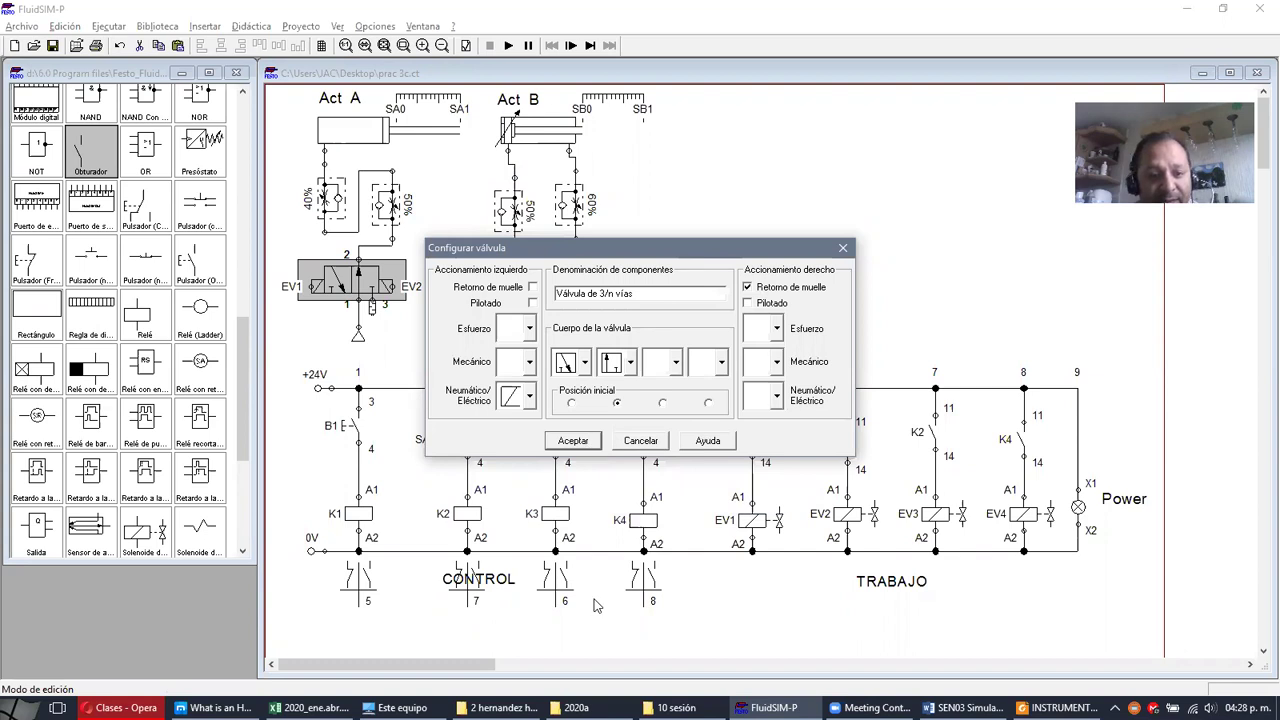
{"action": "left_click", "coordinate": [558, 346]}
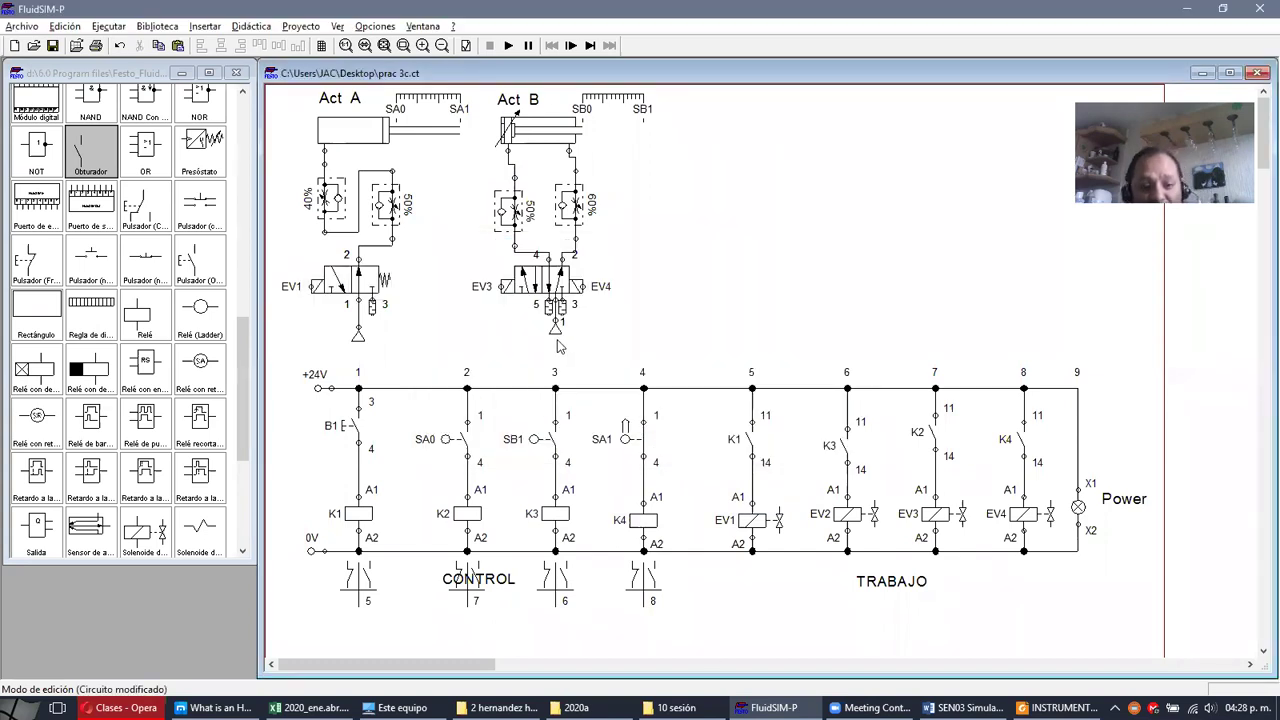
{"action": "left_click", "coordinate": [359, 300]}
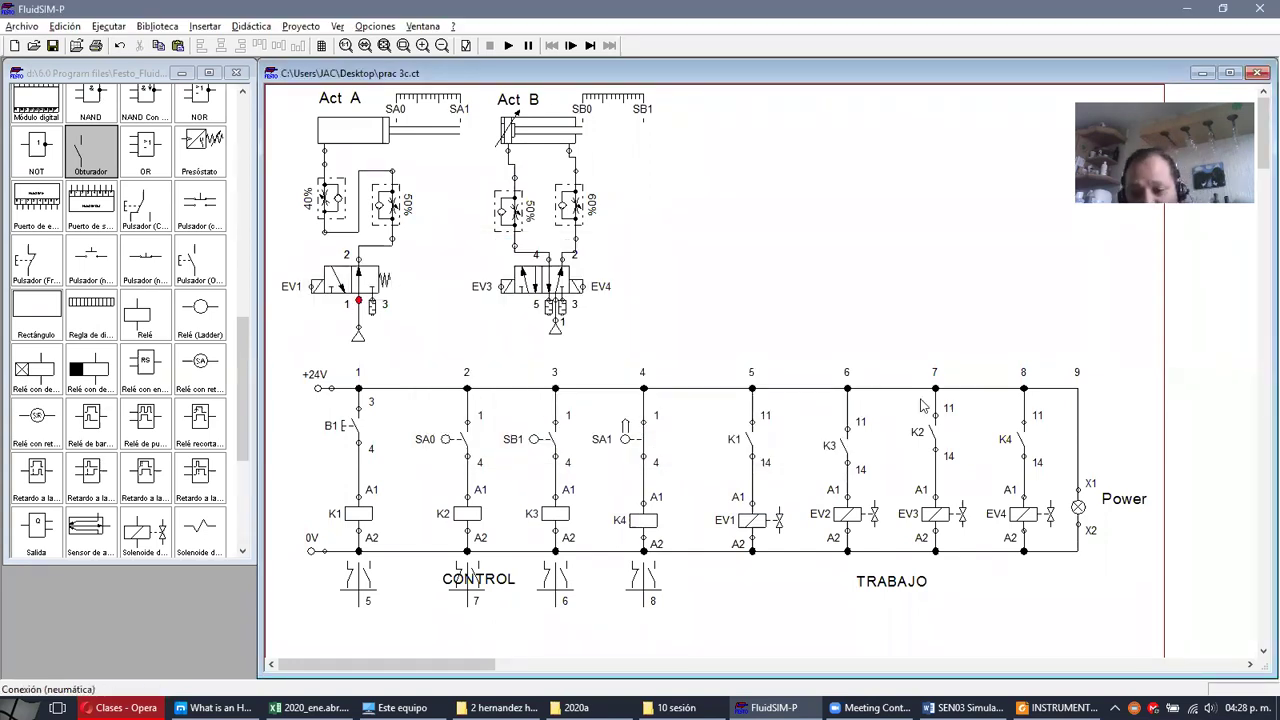
- Delete the work branch containing contact K3 and solenoid EV2, including its junctions on the supply rails
{"action": "left_click_drag", "start_coordinate": [794, 338], "coordinate": [825, 500]}
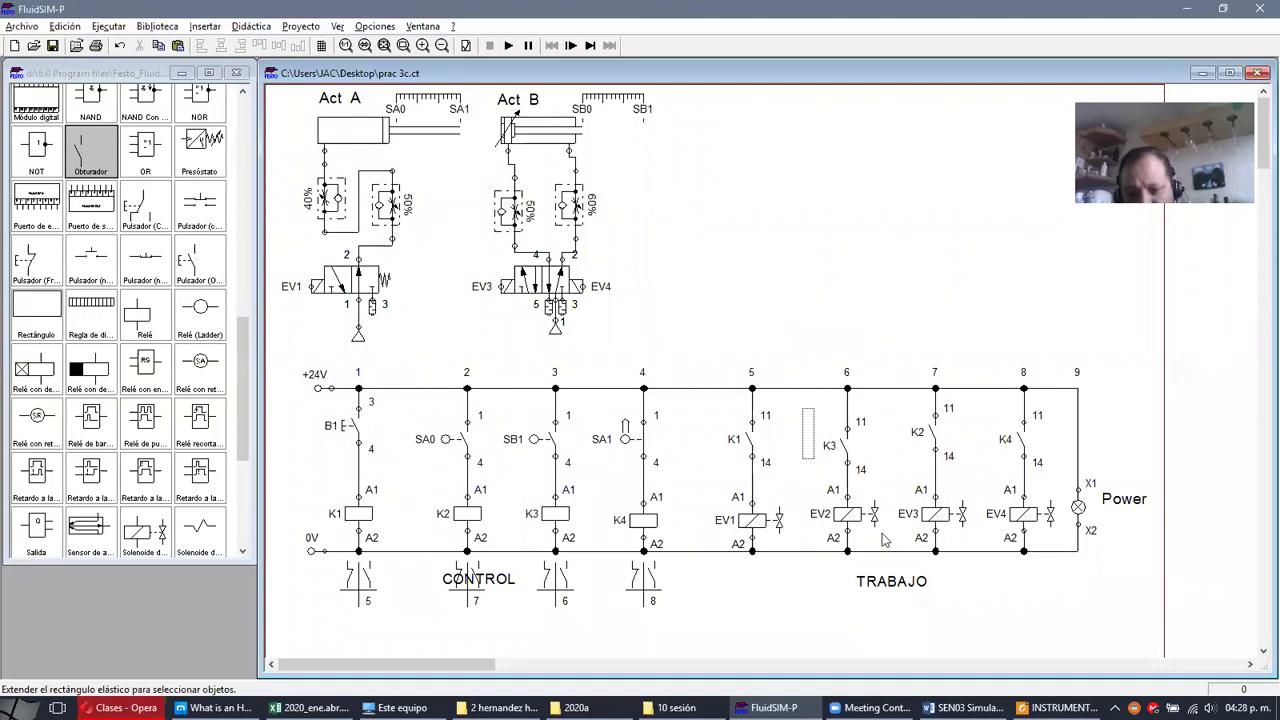
{"action": "left_click_drag", "start_coordinate": [884, 540], "coordinate": [832, 408]}
{"action": "key", "text": "Delete"}
{"action": "left_click", "coordinate": [849, 390]}
{"action": "key", "text": "Delete"}
{"action": "key", "text": "Delete"}
- Shift the work branch with contact K1 and solenoid EV1 toward the EV3 branch to close the gap
{"action": "left_click_drag", "start_coordinate": [697, 349], "coordinate": [812, 619]}
{"action": "key", "text": "Right"}
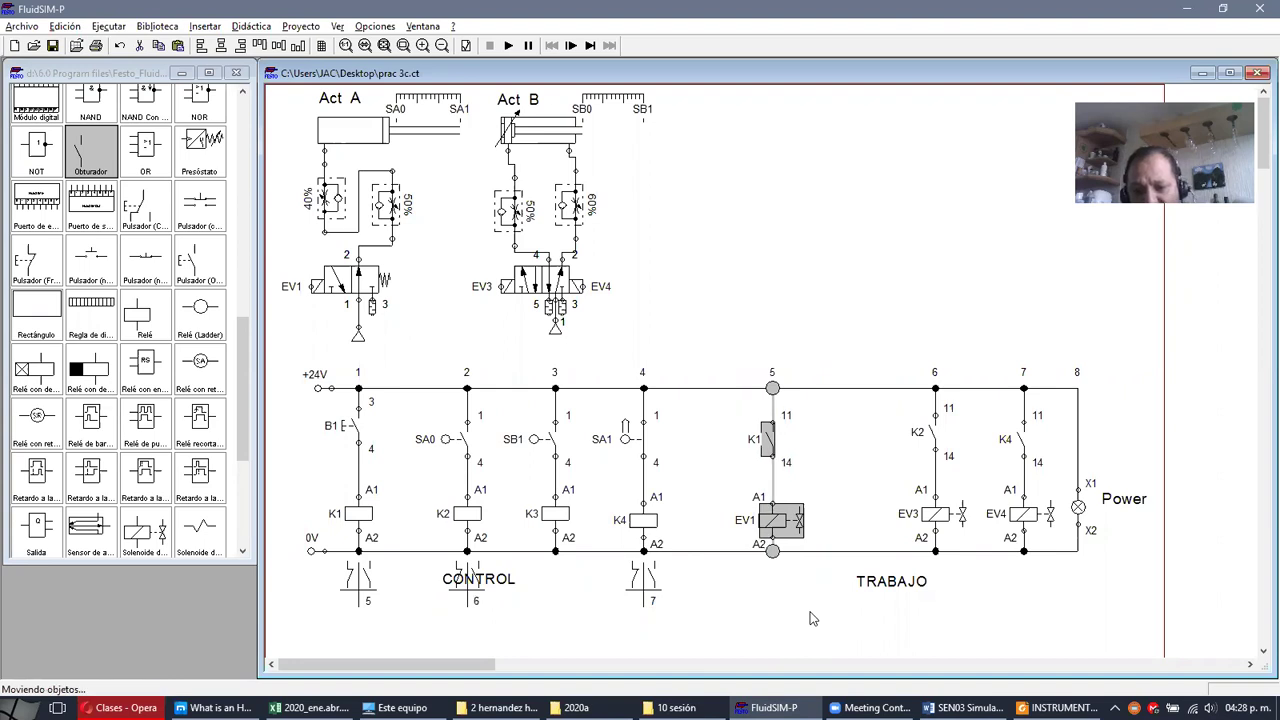
{"action": "key", "text": "Right"}
{"action": "key", "text": "Right"}
{"action": "key", "text": "Right"}
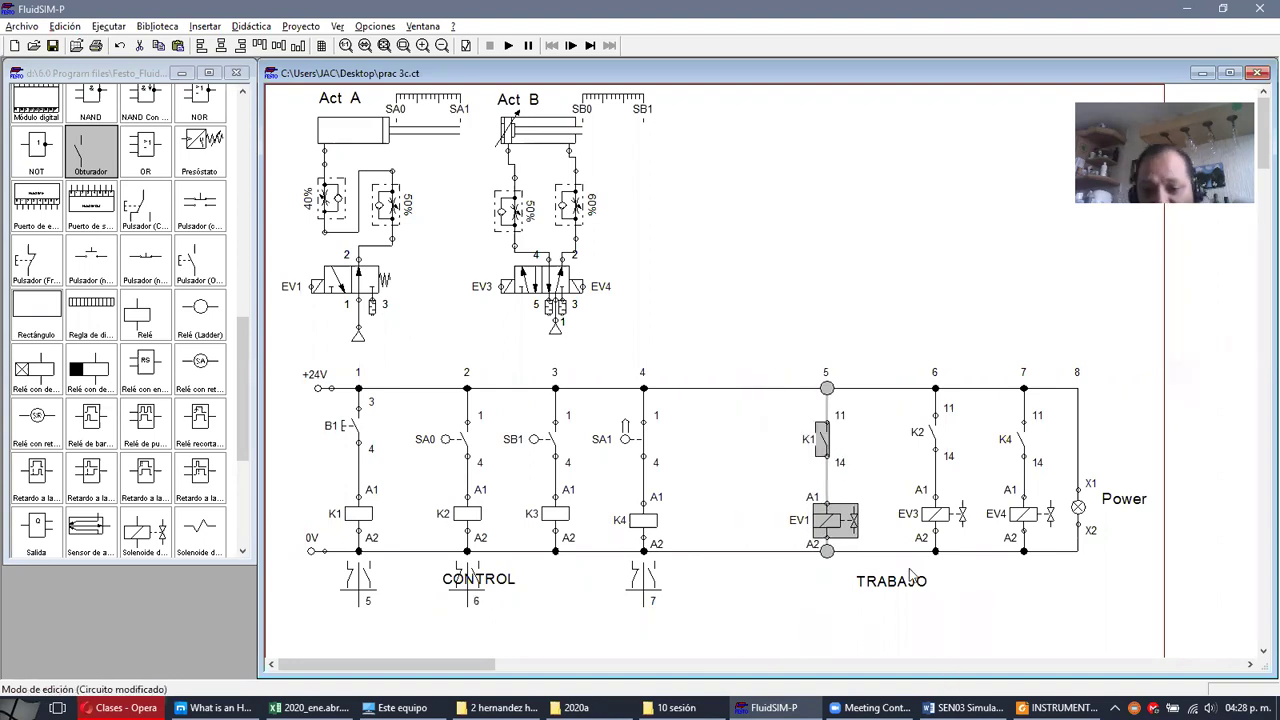
{"action": "left_click", "coordinate": [901, 540]}
{"action": "left_click_drag", "start_coordinate": [762, 458], "coordinate": [1082, 504]}
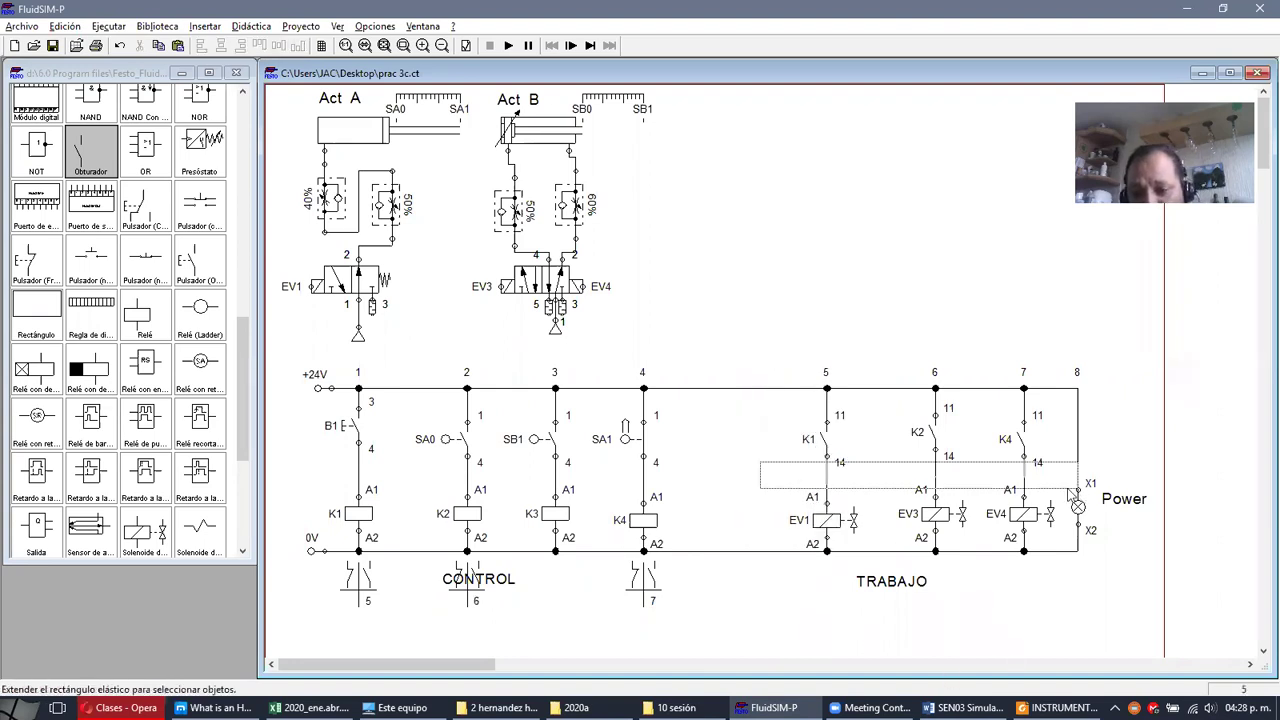
{"action": "left_click", "coordinate": [1008, 490]}
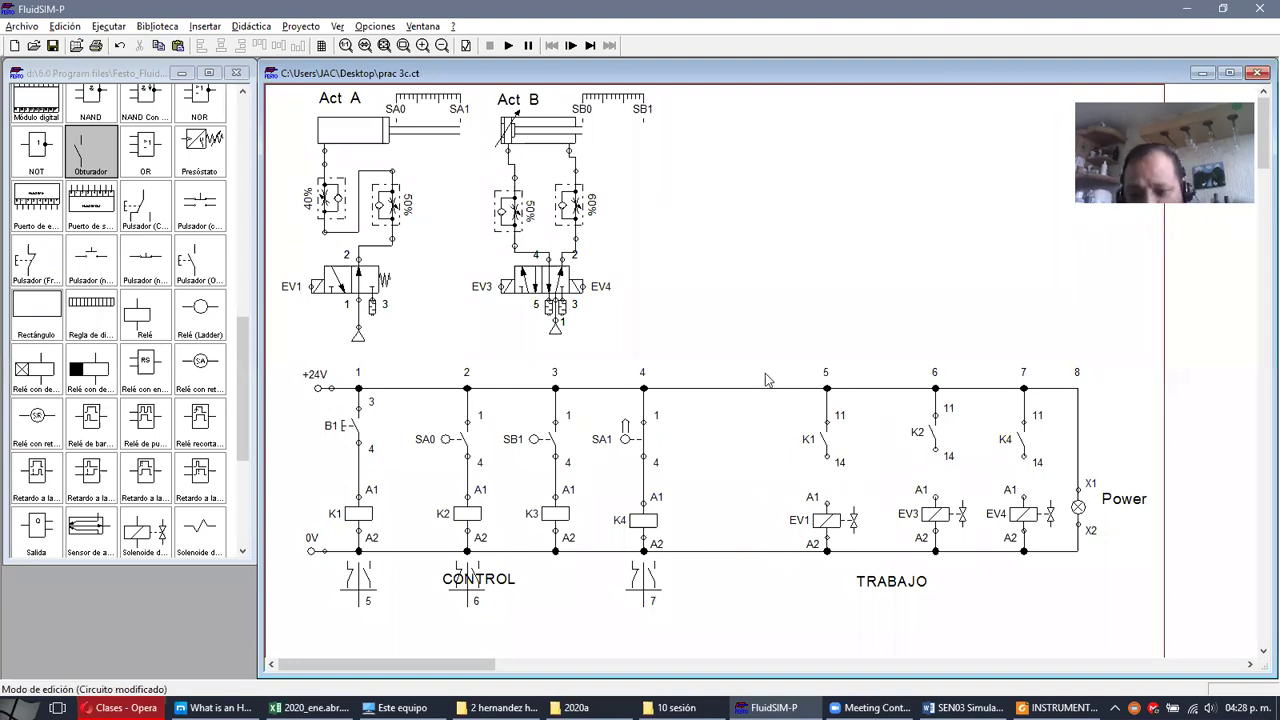
{"action": "left_click_drag", "start_coordinate": [768, 398], "coordinate": [1046, 421]}
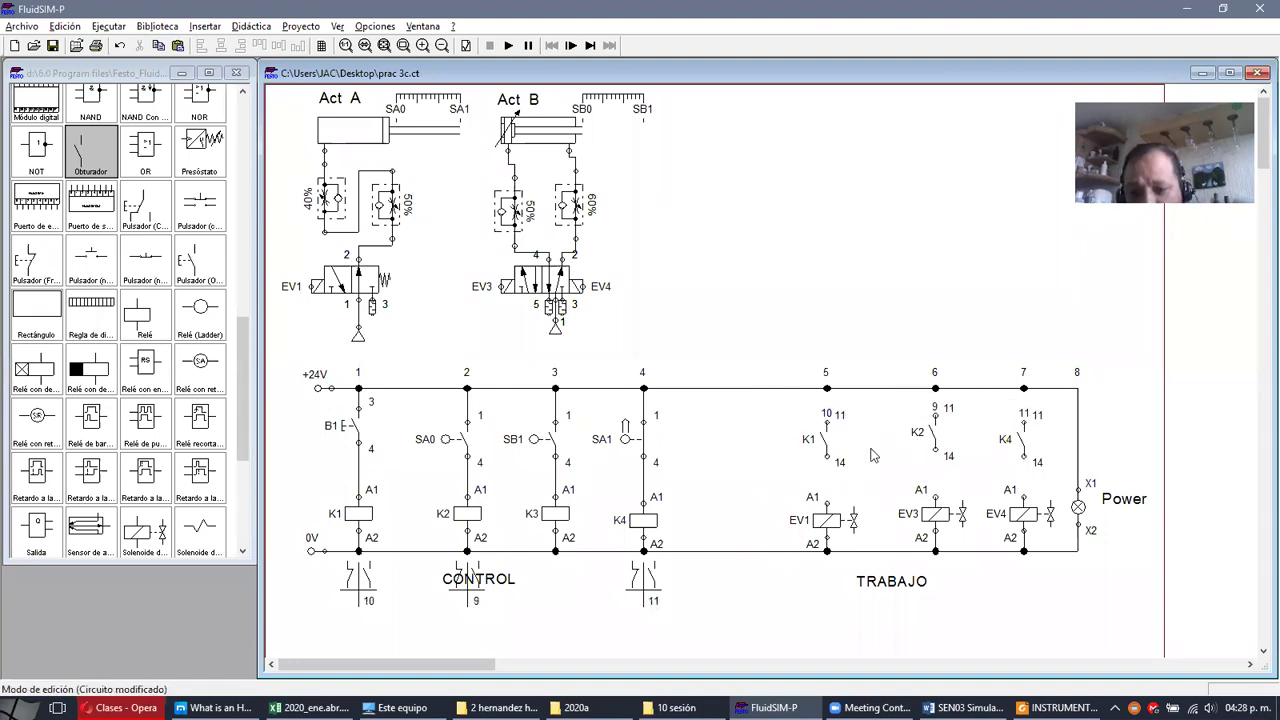
{"action": "left_click_drag", "start_coordinate": [830, 436], "coordinate": [807, 274]}
{"action": "left_click", "coordinate": [930, 420]}
{"action": "left_click_drag", "start_coordinate": [930, 420], "coordinate": [930, 427]}
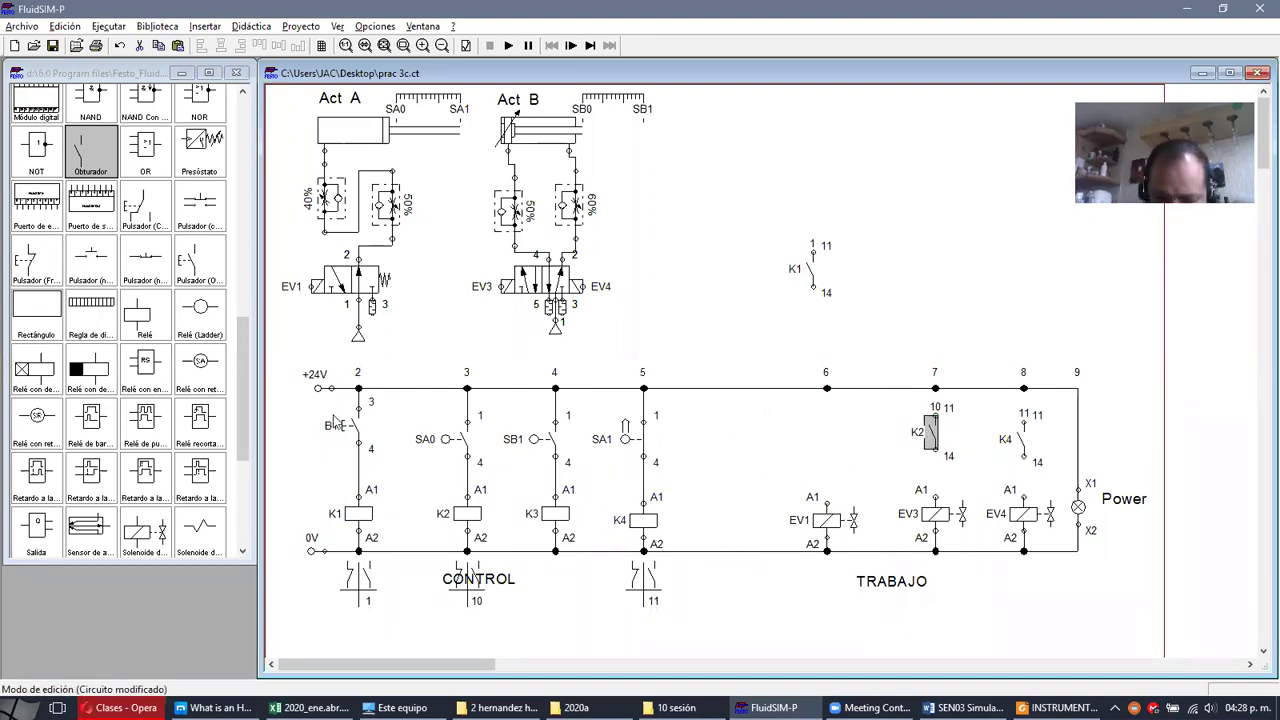
{"action": "key", "text": "ctrl+z"}
{"action": "key", "text": "ctrl+z"}
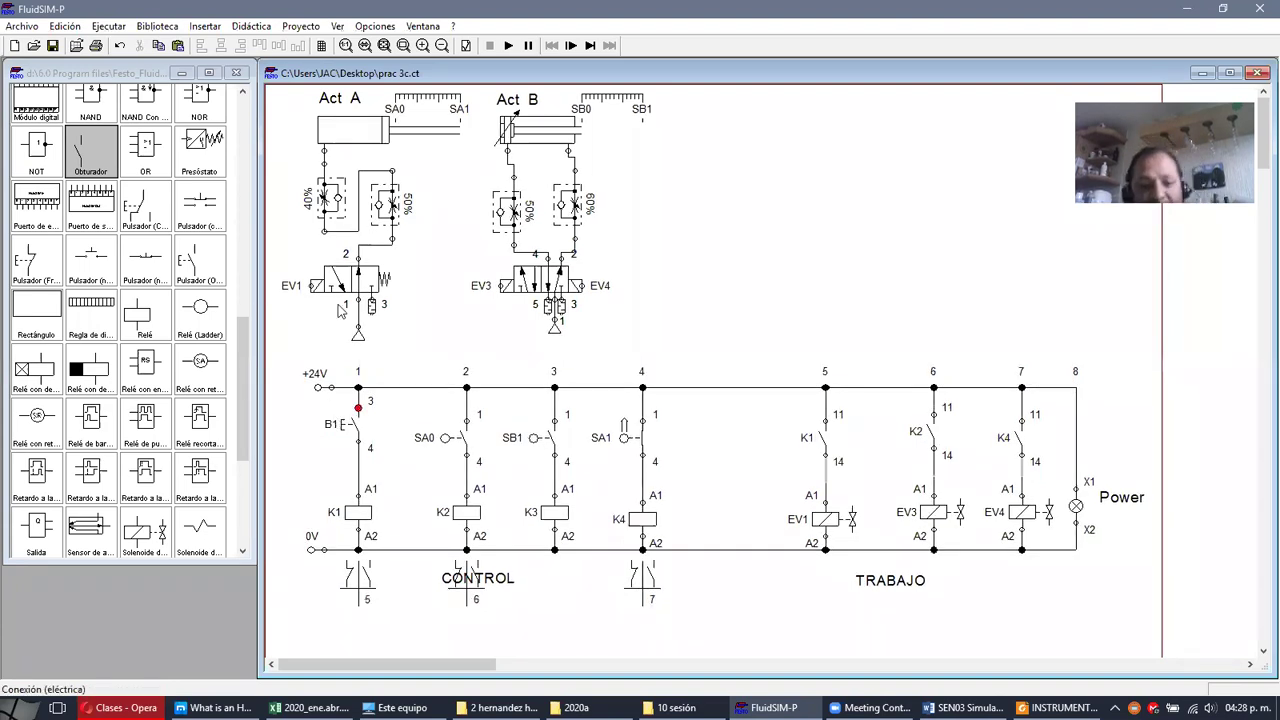
- Simulate the circuit with the spring-return valve, actuate pushbutton B1, examine the EV1 valve and control branches, and stop the simulation
{"action": "left_click", "coordinate": [508, 46]}
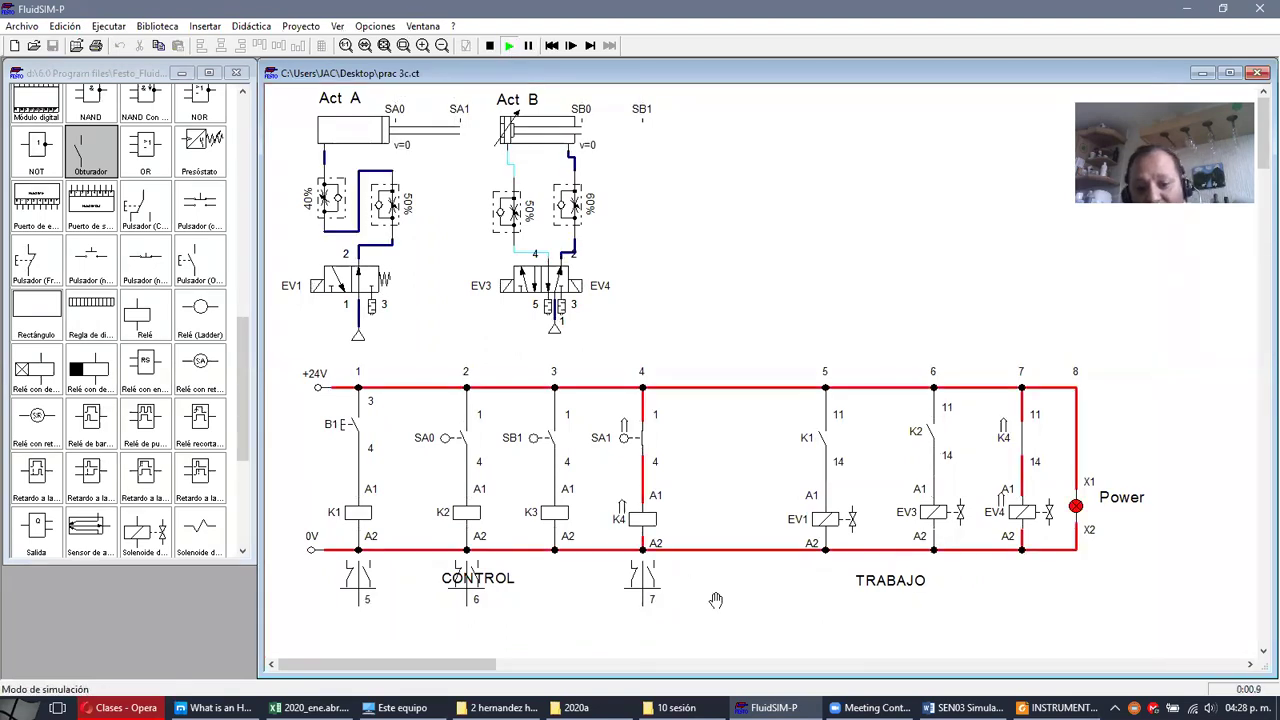
{"action": "left_click", "coordinate": [362, 420]}
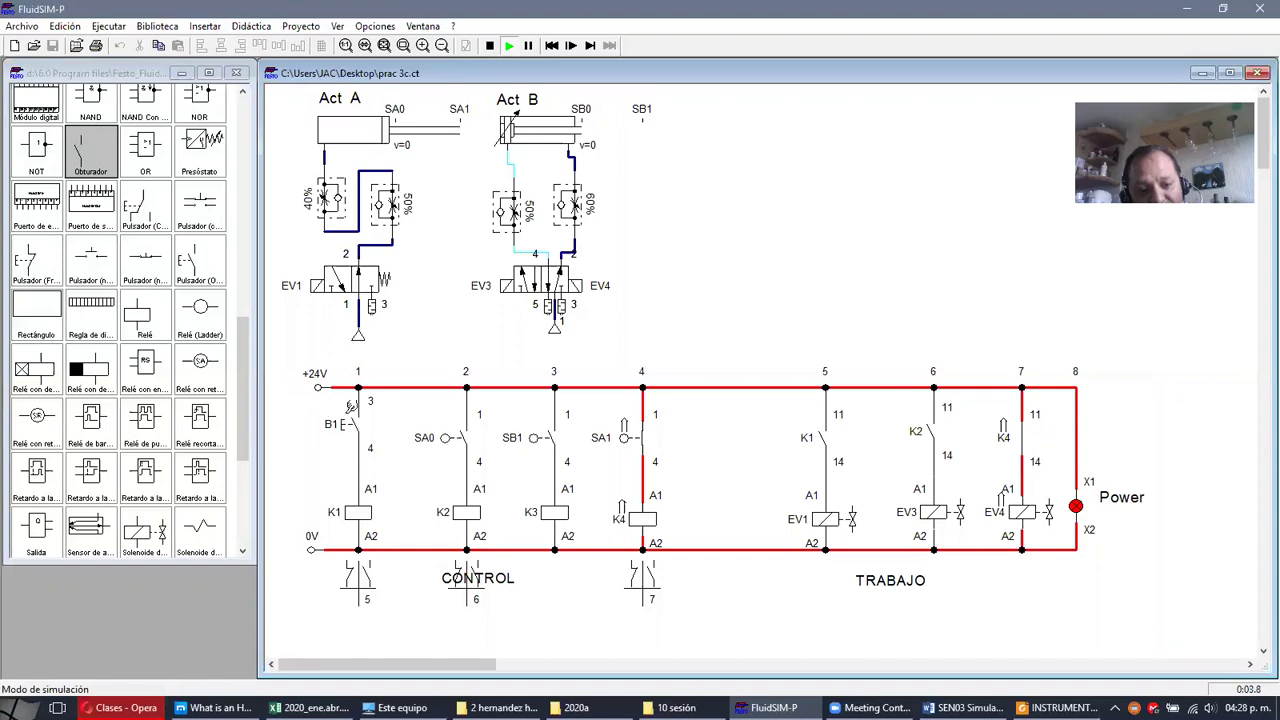
{"action": "left_click", "coordinate": [350, 404]}
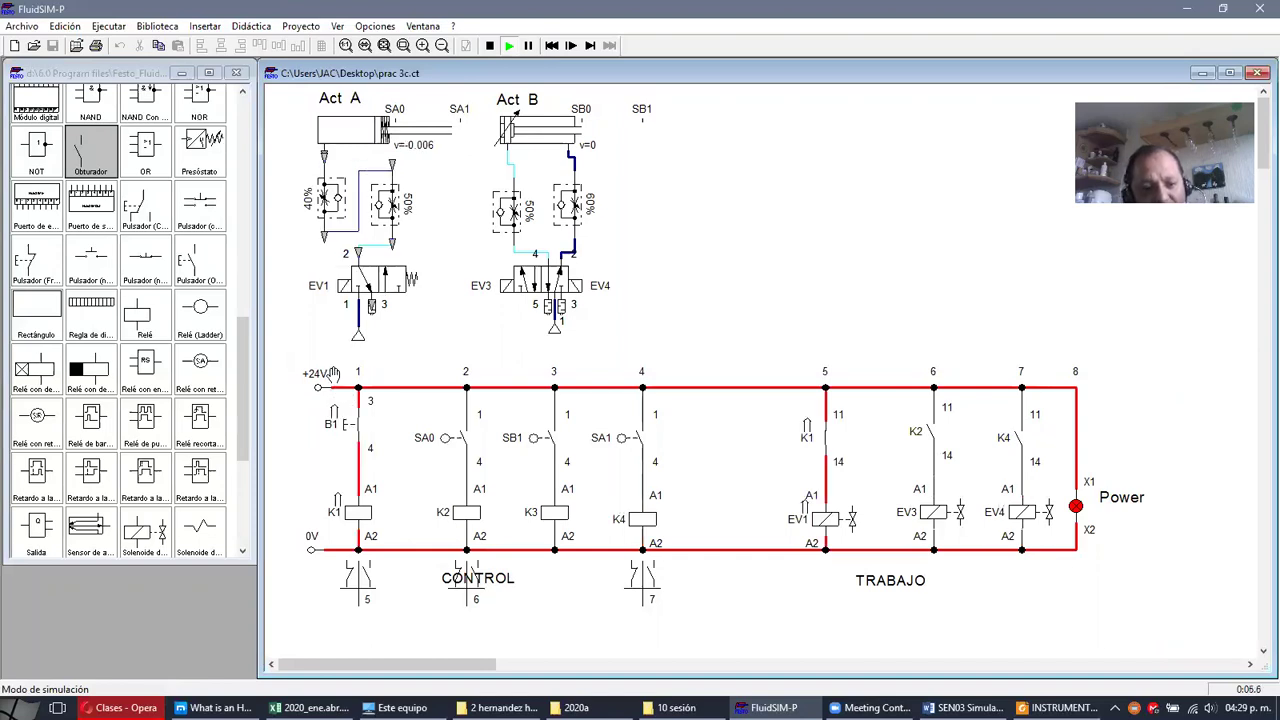
{"action": "left_click", "coordinate": [366, 426]}
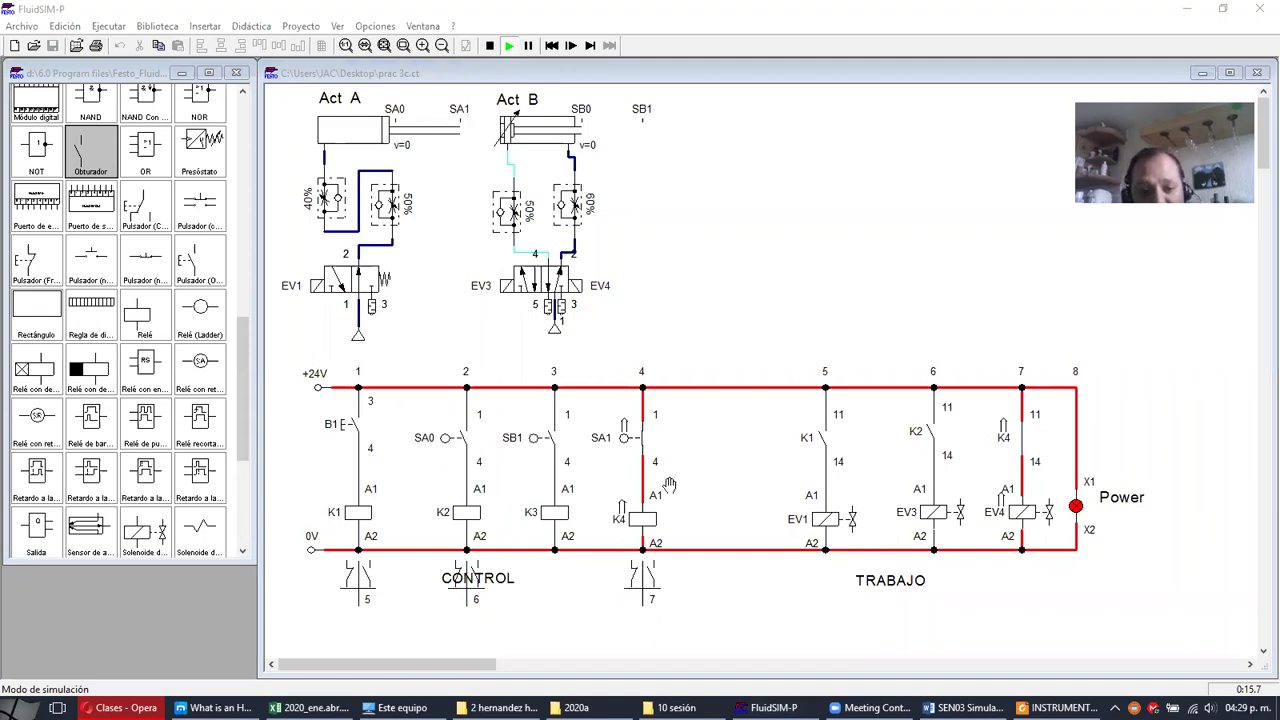
{"action": "scroll", "coordinate": [669, 485], "scroll_direction": "up", "scroll_amount": 2}
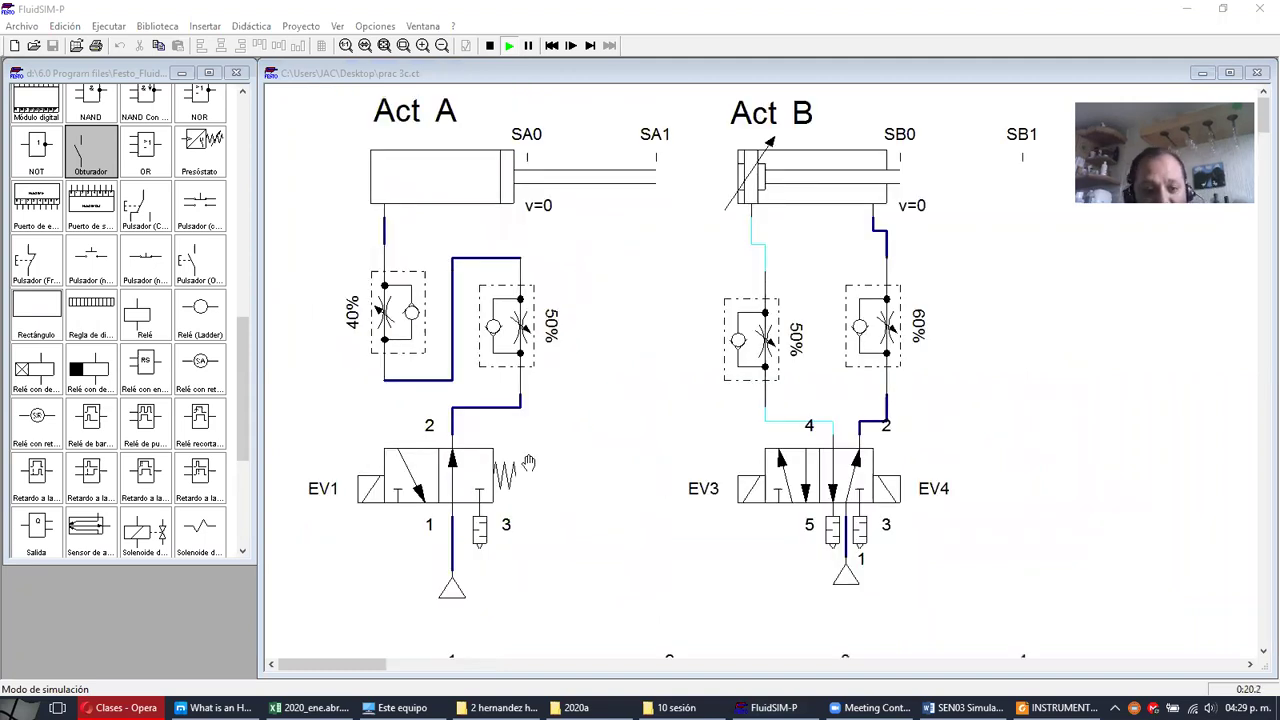
{"action": "scroll", "coordinate": [591, 526], "scroll_direction": "down", "scroll_amount": 3}
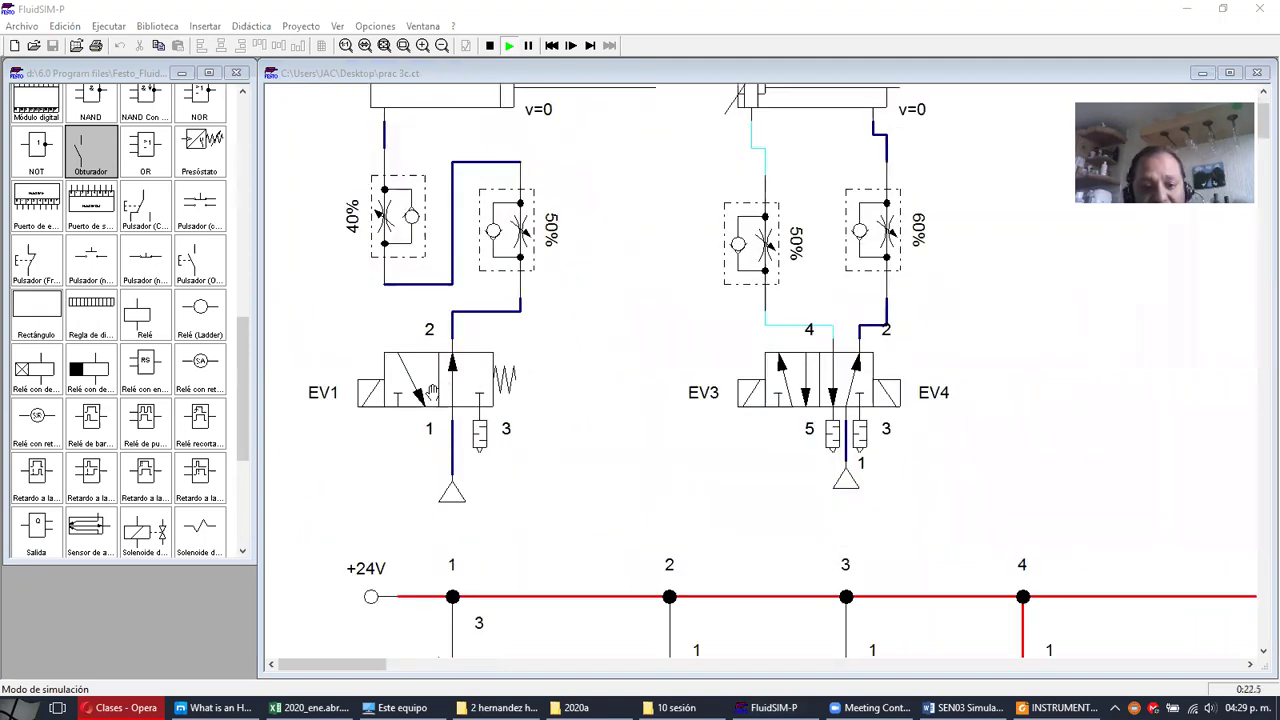
{"action": "scroll", "coordinate": [436, 392], "scroll_direction": "down", "scroll_amount": 3}
{"action": "left_click", "coordinate": [548, 424]}
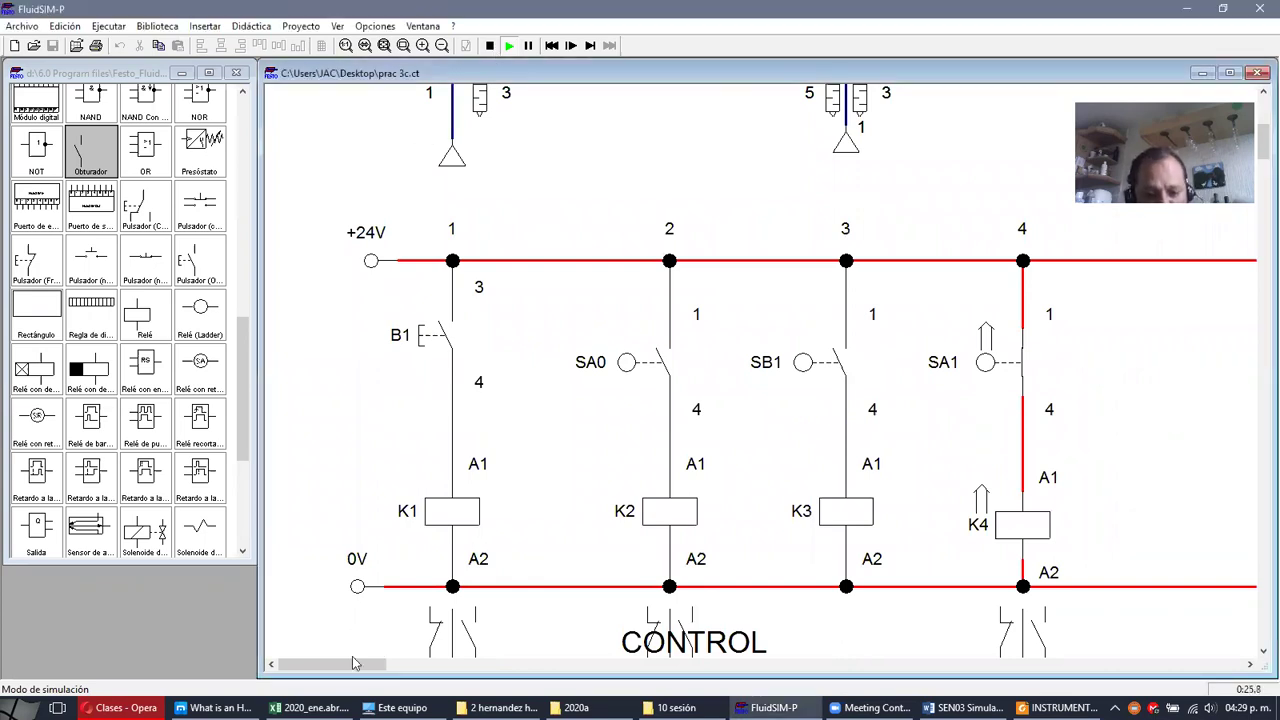
{"action": "key", "text": "F5"}
- Copy the K1 contact from the EV1 branch and wire the copy in parallel with pushbutton B1 as a latch for relay K1
{"action": "scroll", "coordinate": [709, 398], "scroll_direction": "right", "scroll_amount": 5}
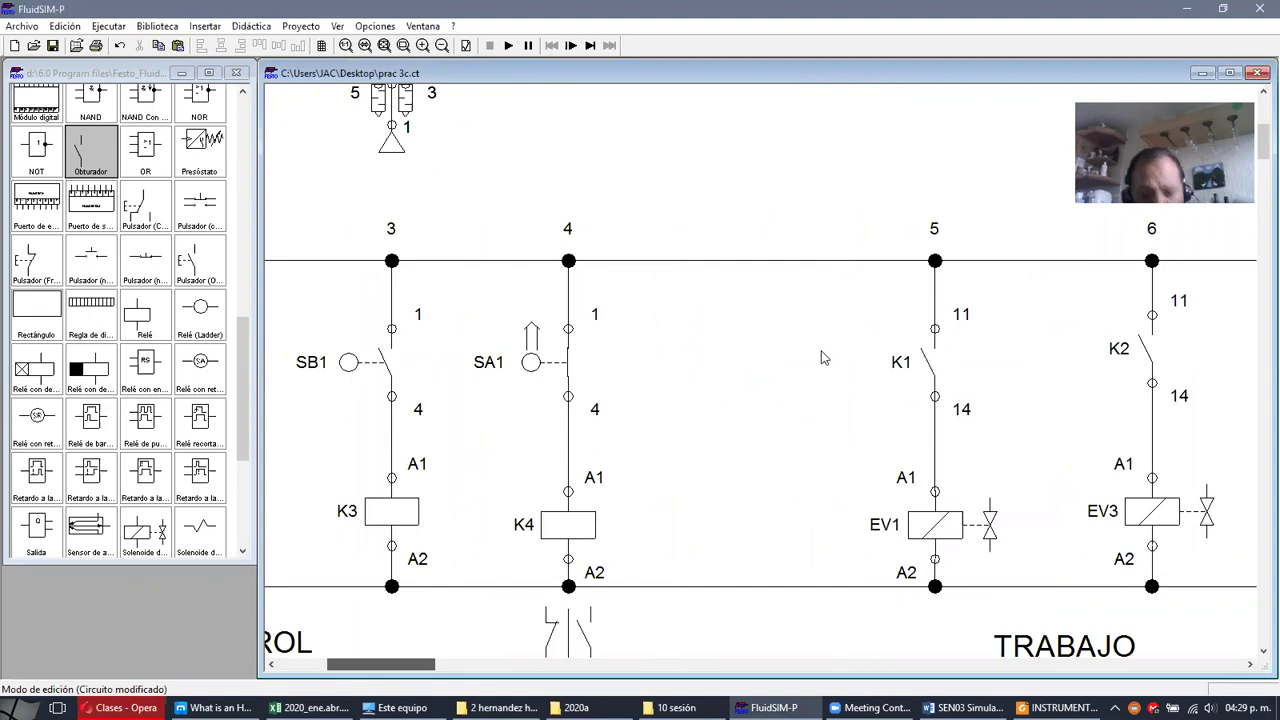
{"action": "scroll", "coordinate": [822, 358], "scroll_direction": "right", "scroll_amount": 3}
{"action": "left_click", "coordinate": [812, 360]}
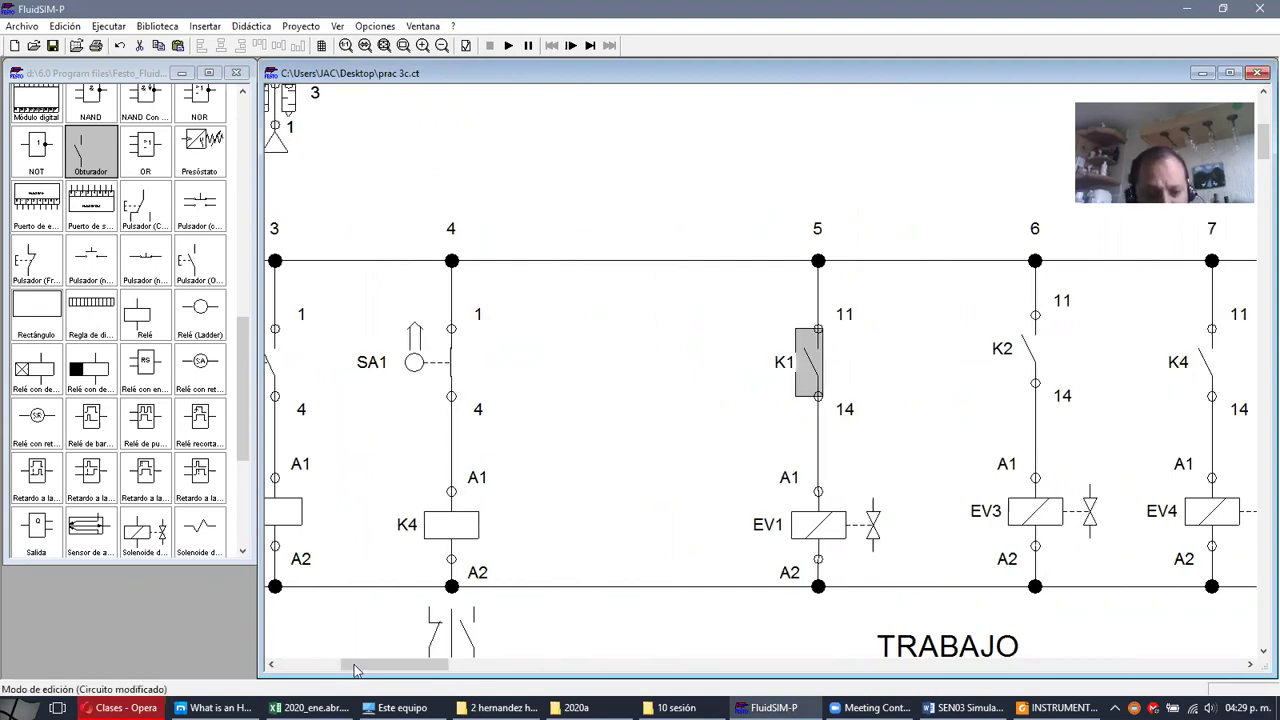
{"action": "left_click_drag", "start_coordinate": [355, 670], "coordinate": [285, 665]}
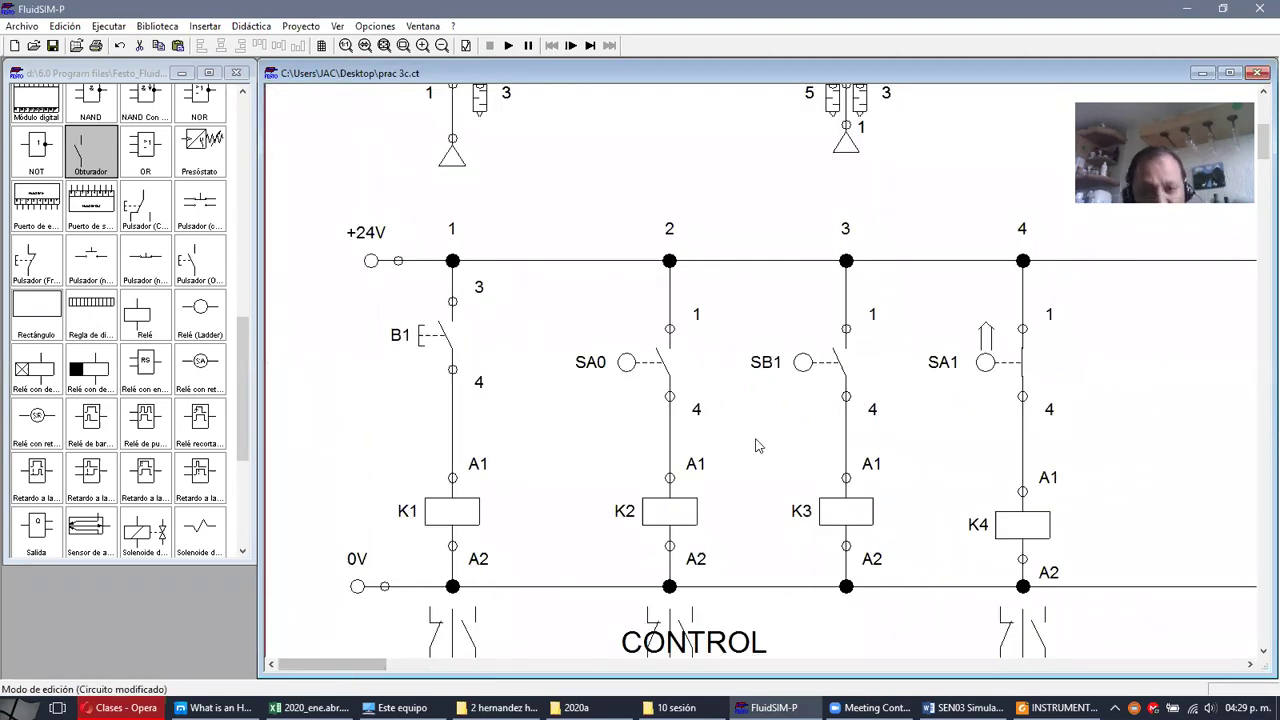
{"action": "key", "text": "ctrl+v"}
{"action": "left_click_drag", "start_coordinate": [797, 427], "coordinate": [500, 334]}
{"action": "left_click_drag", "start_coordinate": [516, 261], "coordinate": [519, 314]}
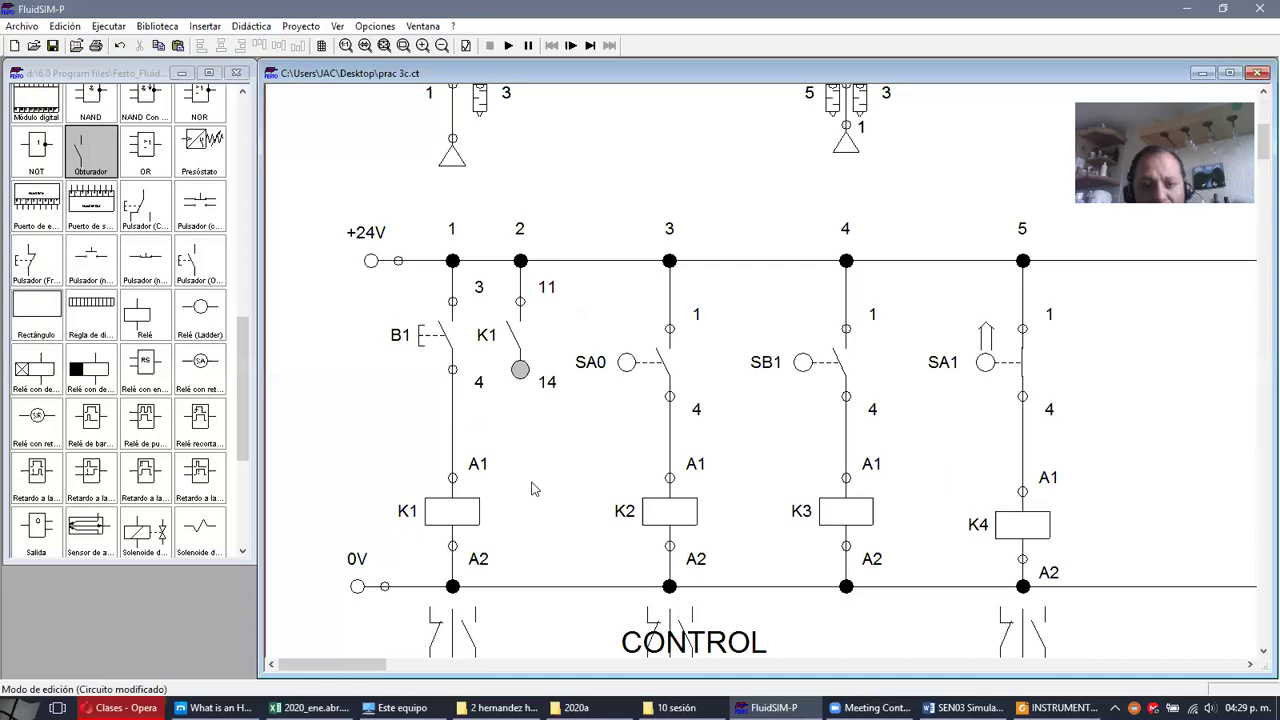
- Simulate the circuit with the latching K1 contact, actuate pushbutton B1 to test both actuators, and stop the simulation
{"action": "key", "text": "ctrl+minus"}
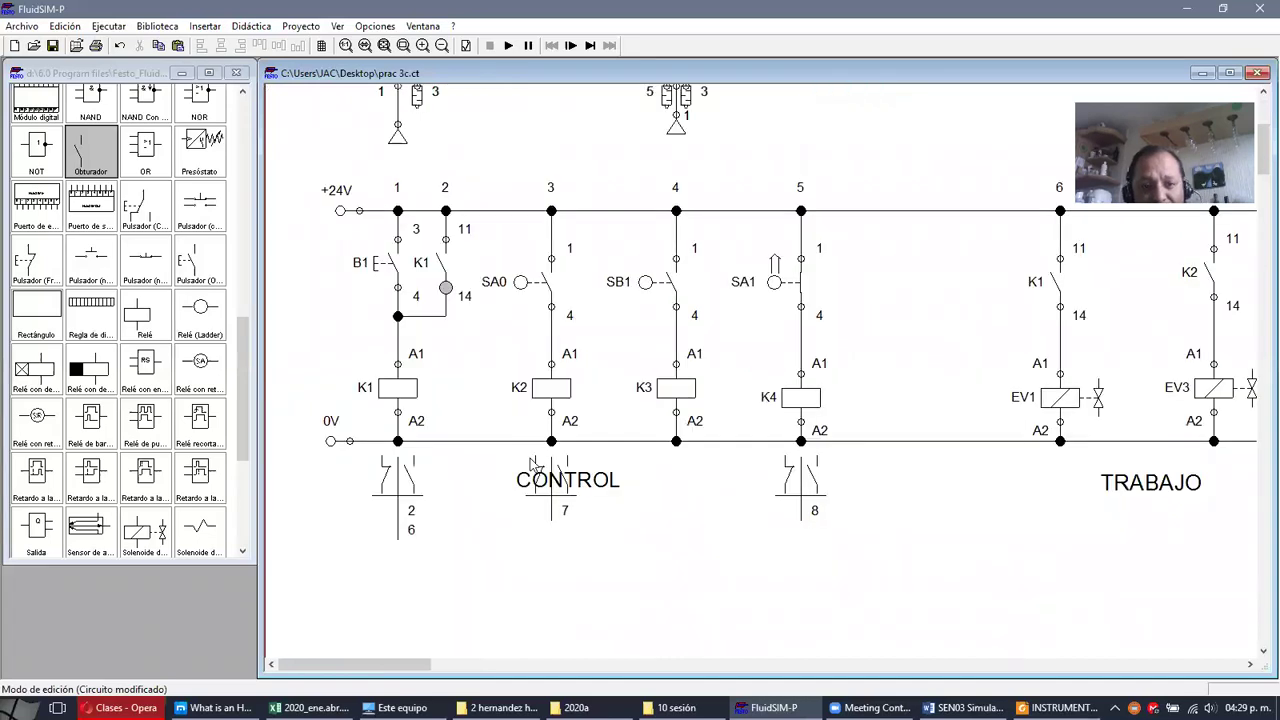
{"action": "key", "text": "ctrl+minus"}
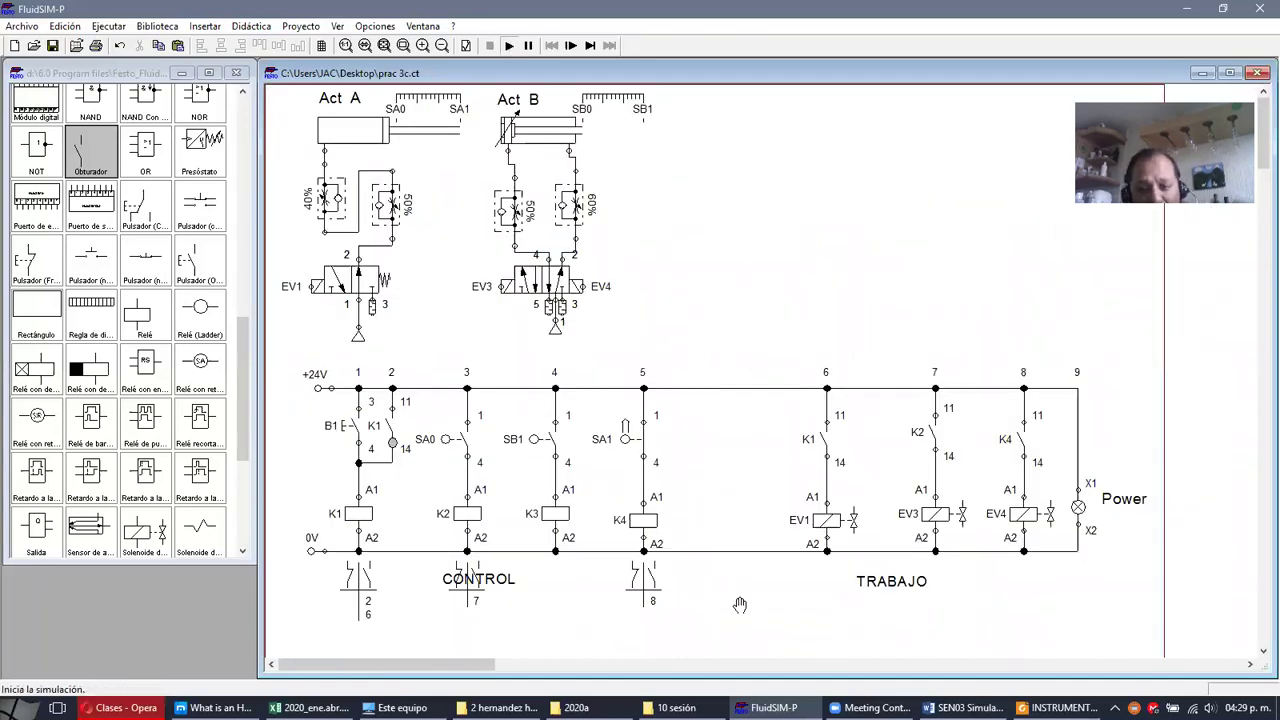
{"action": "key", "text": "F9"}
{"action": "left_click", "coordinate": [372, 427]}
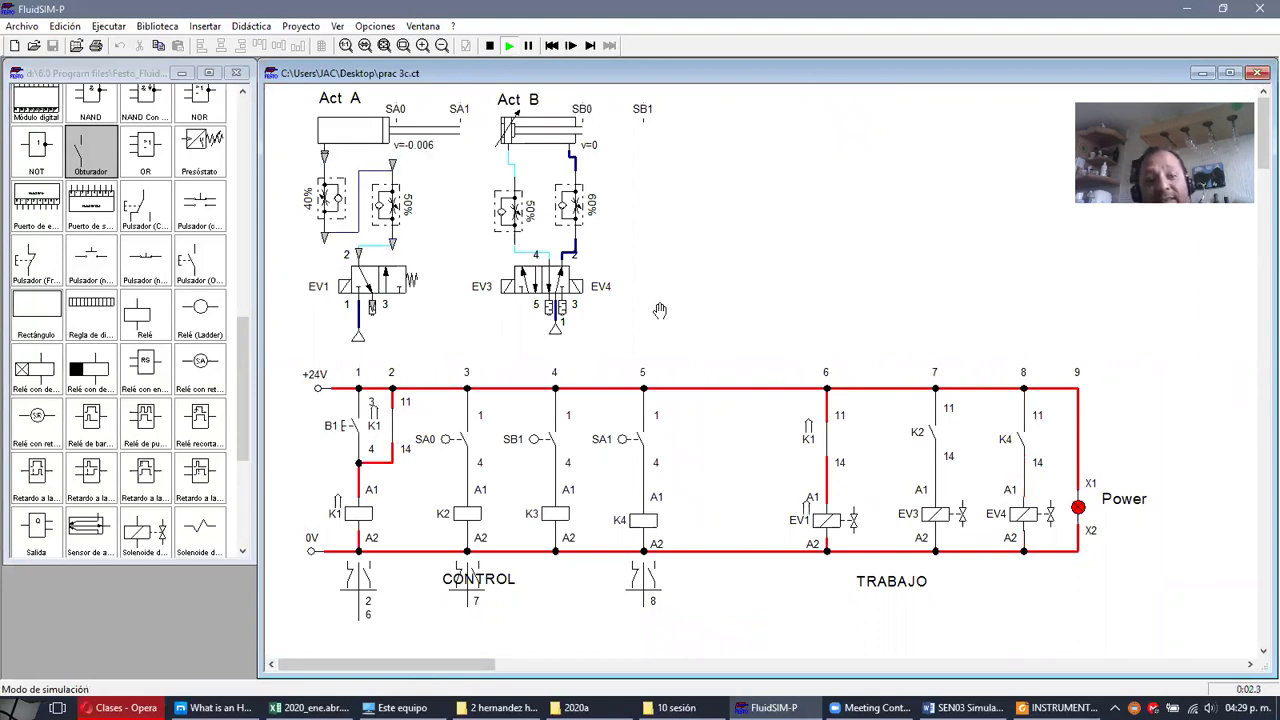
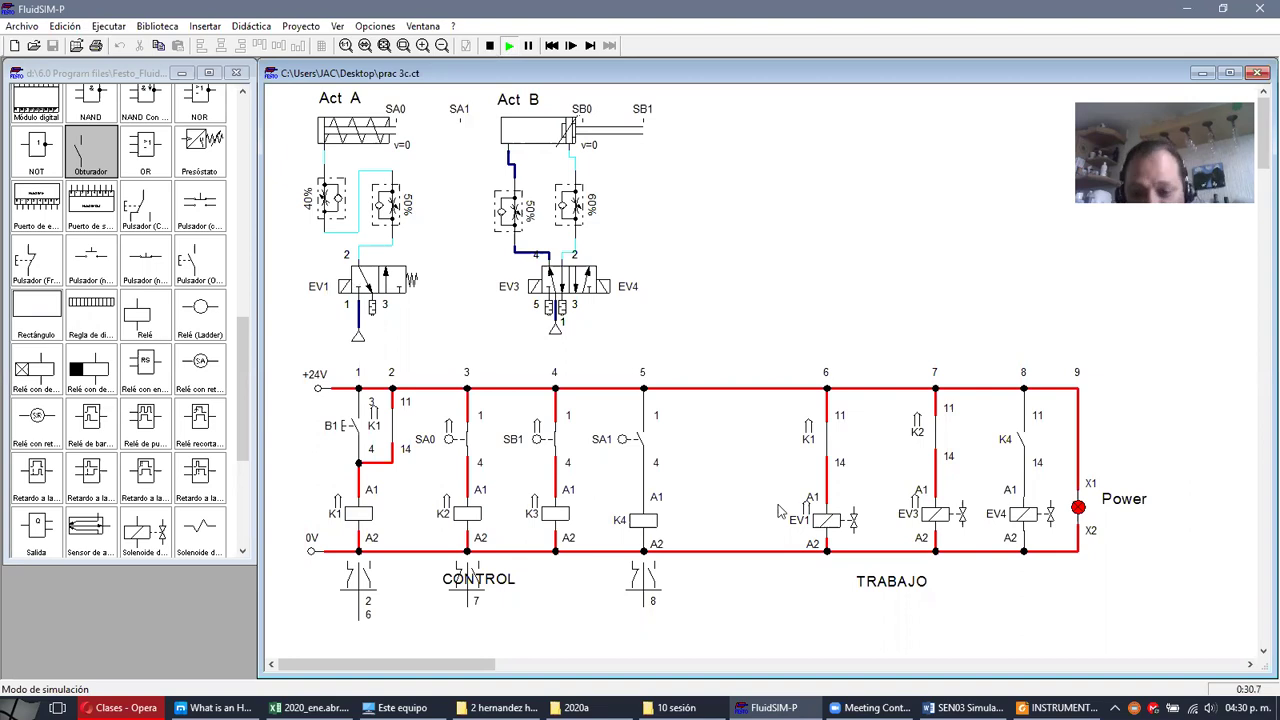
{"action": "key", "text": "F5"}
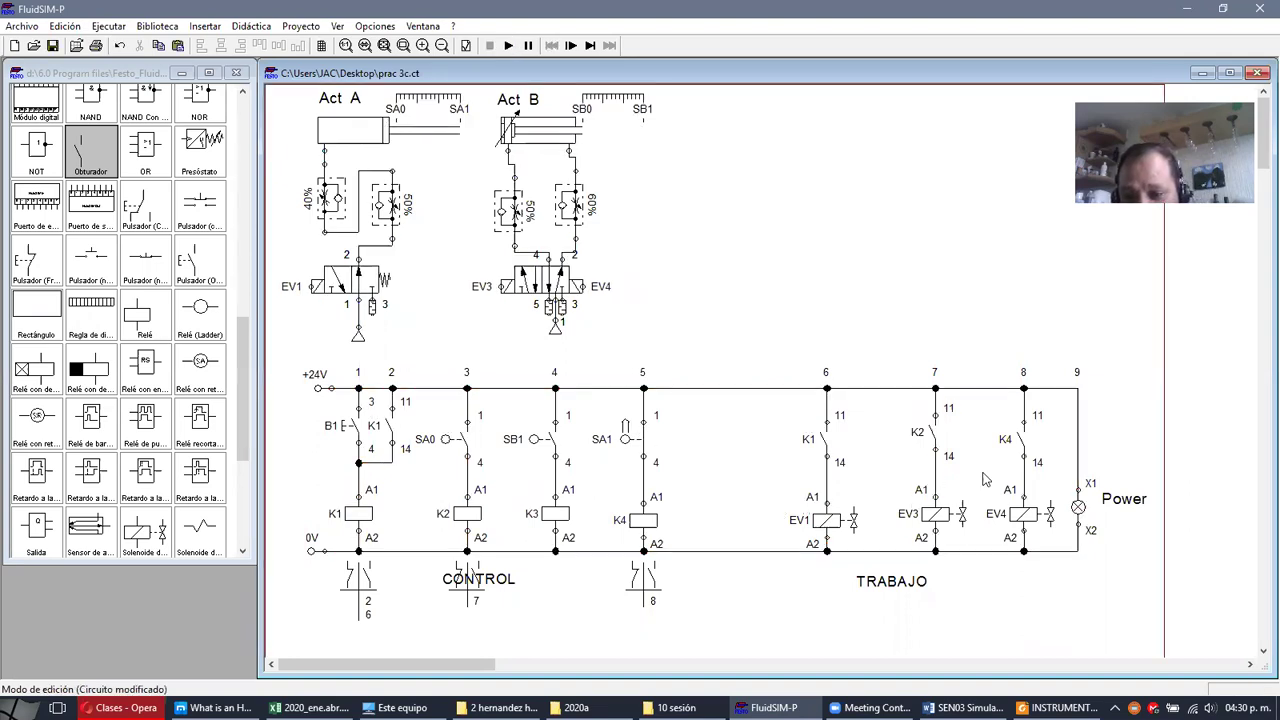
{"action": "left_click", "coordinate": [1023, 468]}
{"action": "left_click", "coordinate": [938, 481]}
{"action": "left_click", "coordinate": [937, 475]}
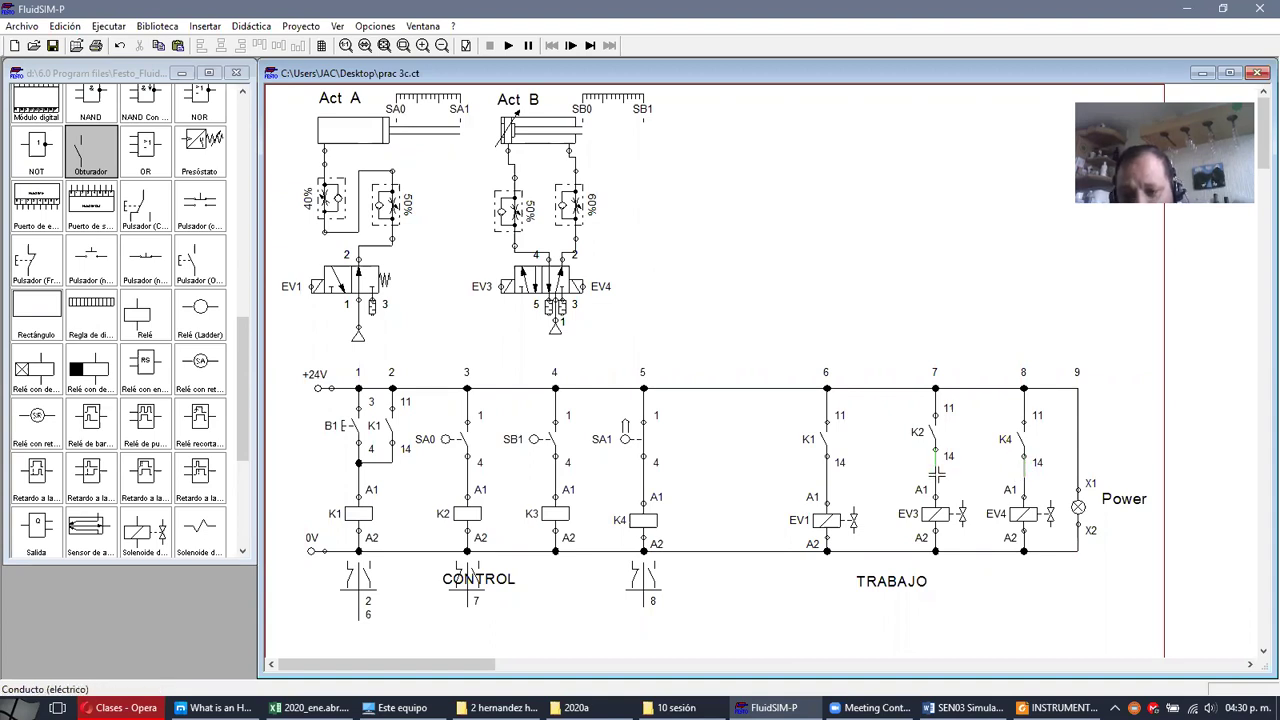
{"action": "left_click", "coordinate": [972, 492]}
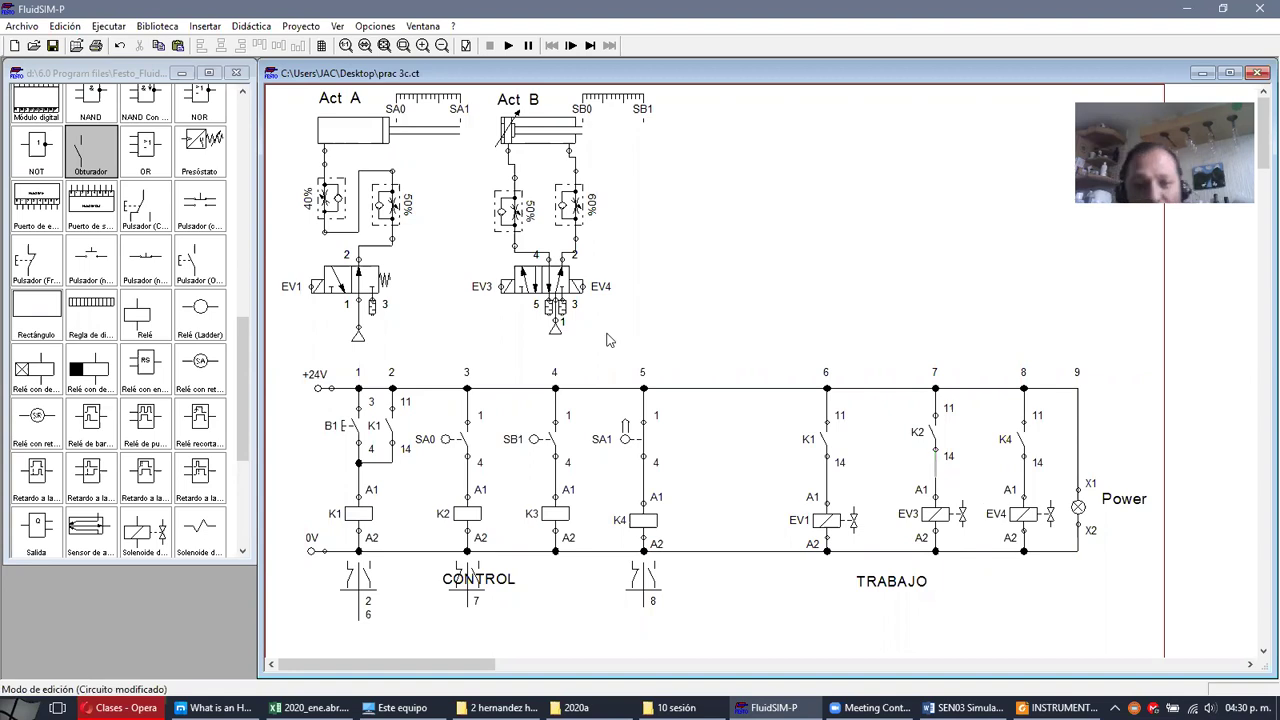
- Simulate the circuit twice, actuating pushbutton B1 each time to check the K2 contact and EV3 branch, and stop the simulation
{"action": "key", "text": "F9"}
{"action": "left_click", "coordinate": [359, 408]}
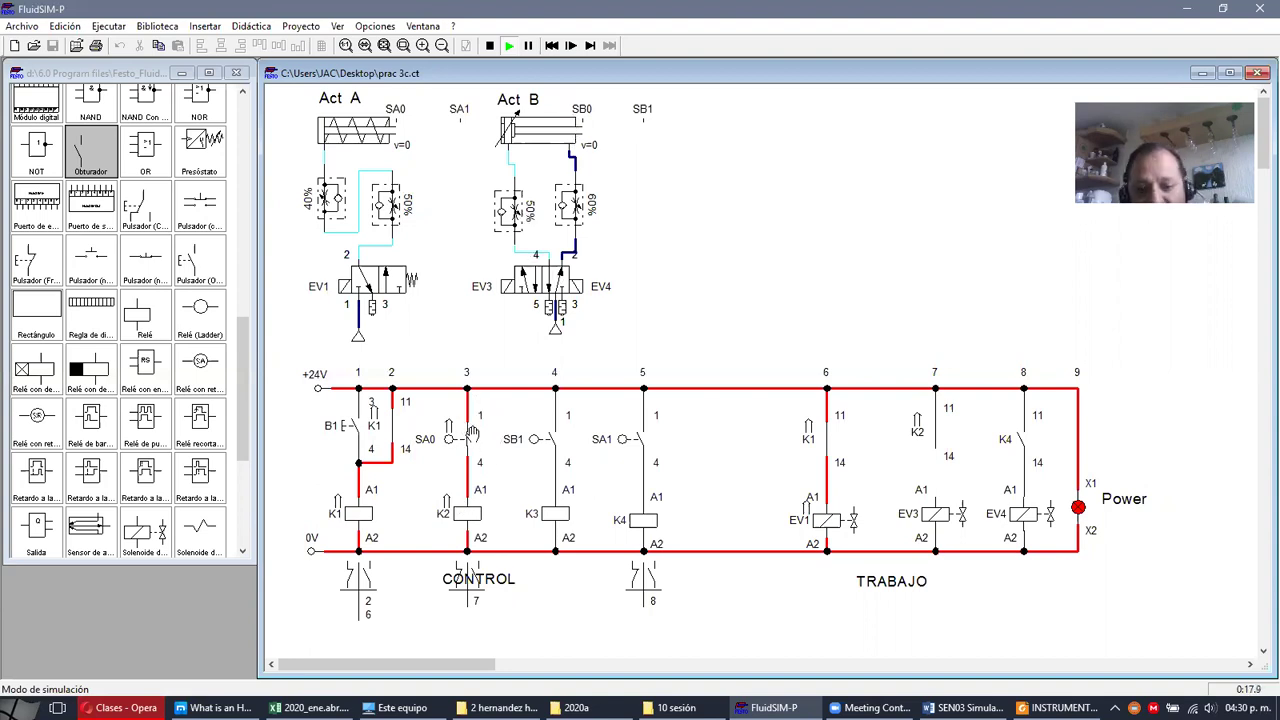
{"action": "left_click", "coordinate": [490, 45]}
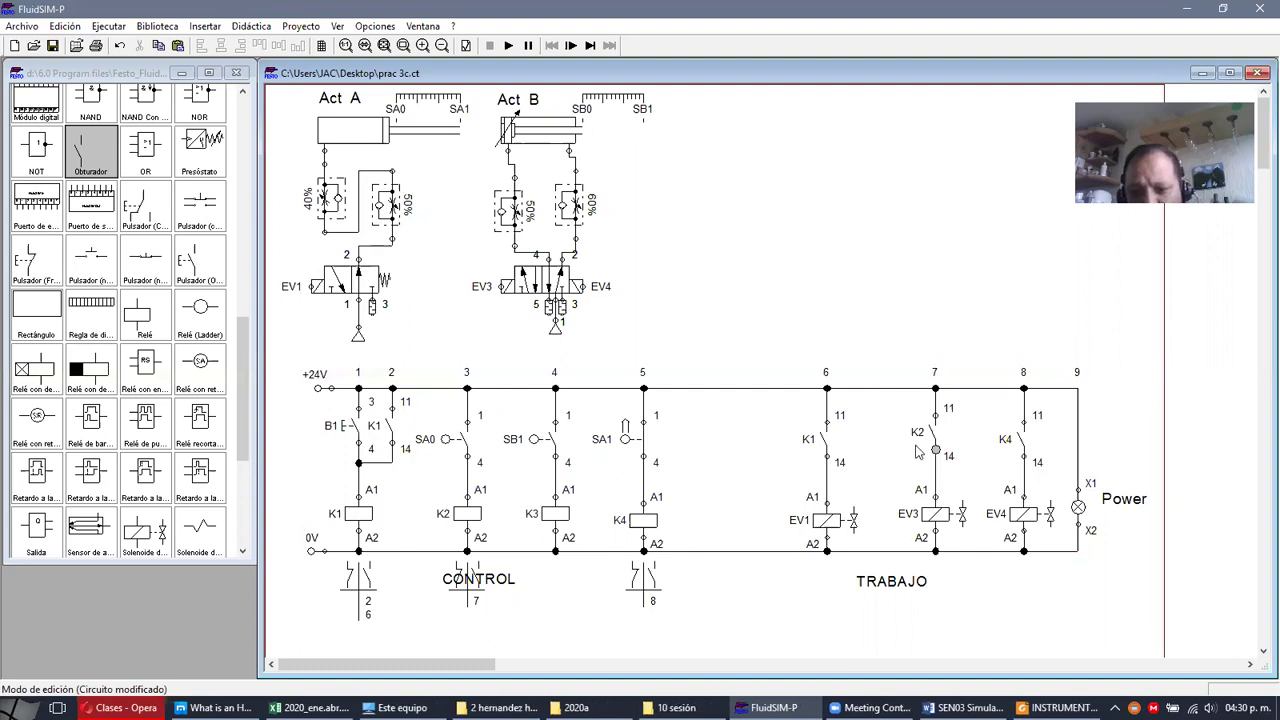
{"action": "left_click", "coordinate": [508, 46]}
{"action": "left_click", "coordinate": [347, 425]}
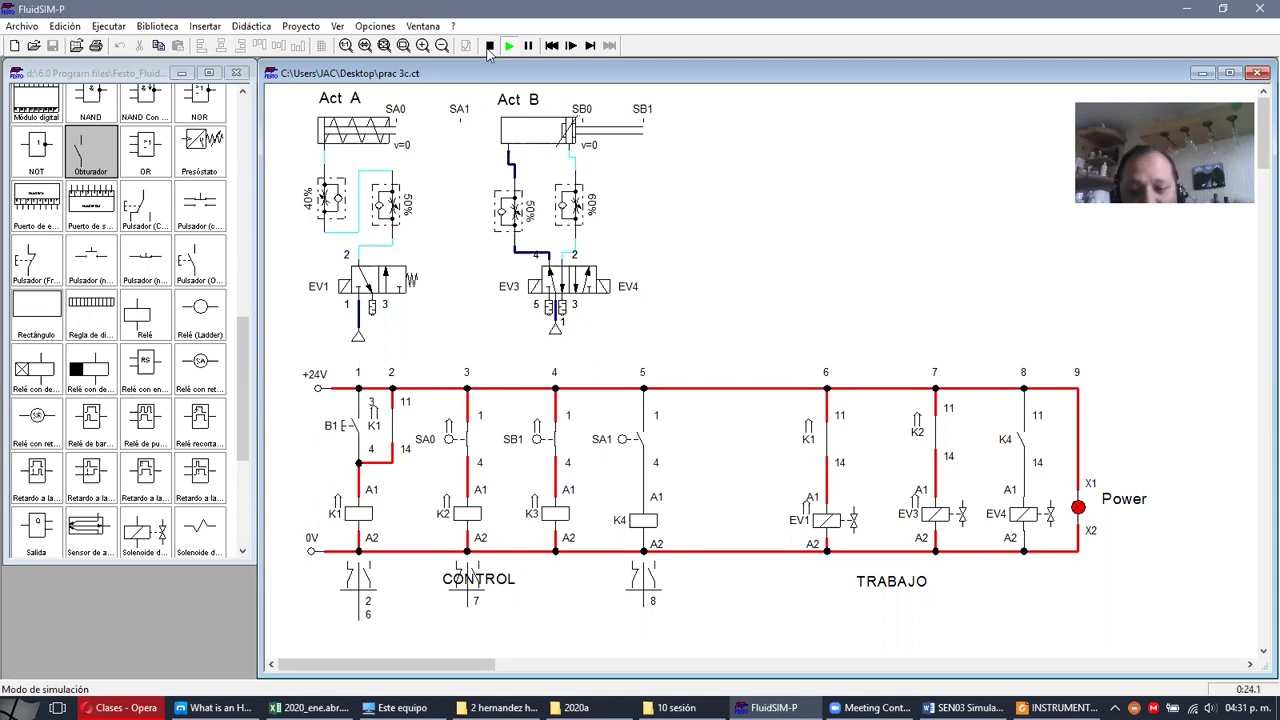
{"action": "key", "text": "F5"}
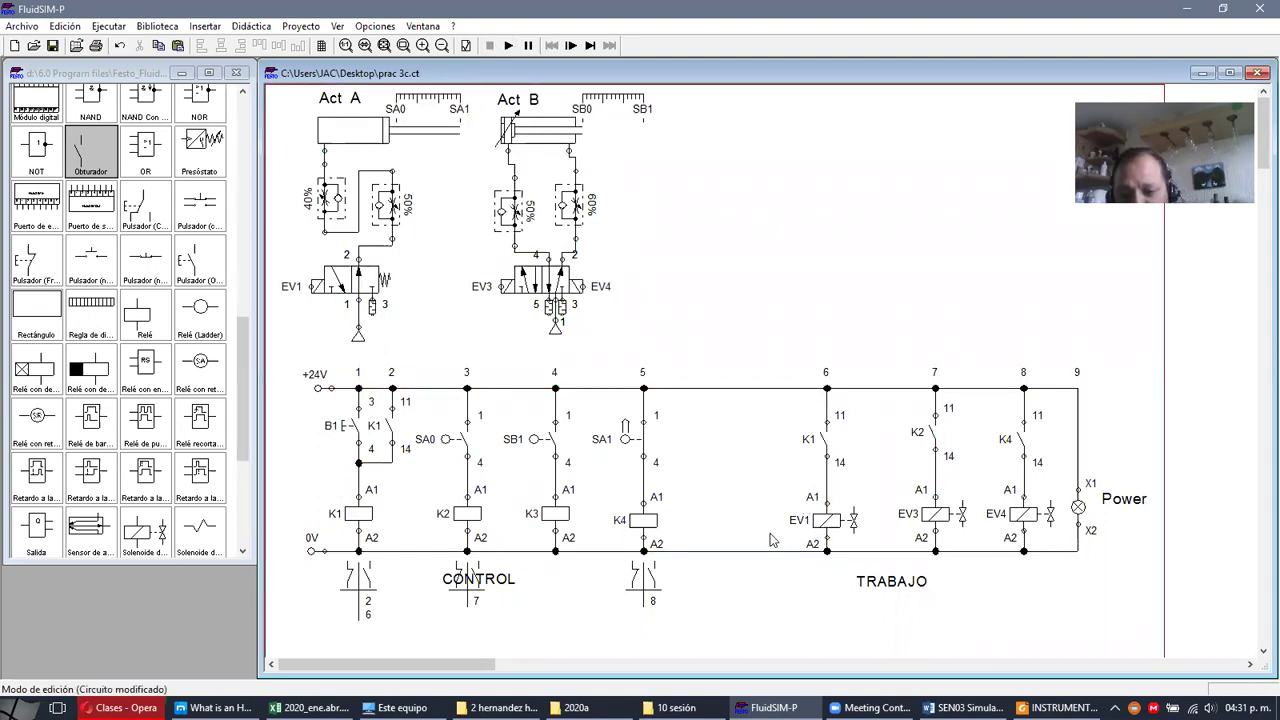
- Select the relay coils, solenoids, lamp, 0V line and section labels and shift them down to make room below the contacts
{"action": "scroll", "coordinate": [790, 538], "scroll_direction": "up", "scroll_amount": 1}
{"action": "scroll", "coordinate": [1000, 533], "scroll_direction": "down", "scroll_amount": 3}
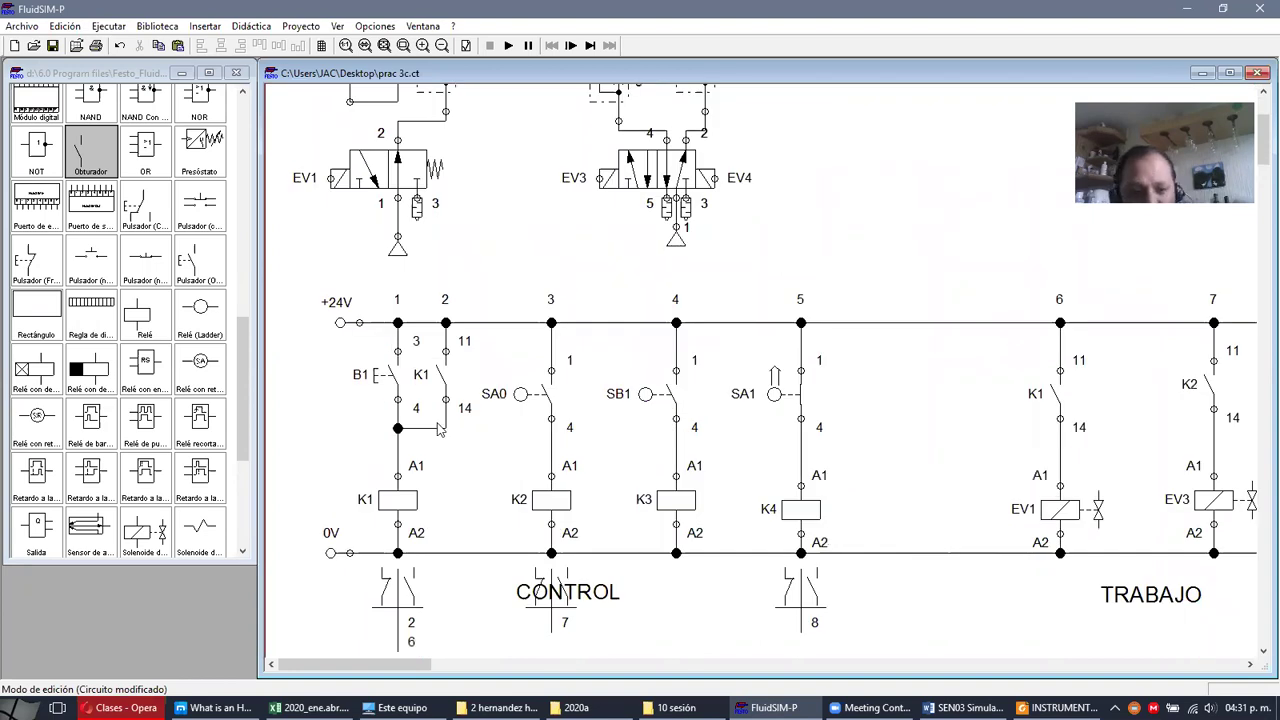
{"action": "scroll", "coordinate": [293, 378], "scroll_direction": "down", "scroll_amount": 1}
{"action": "left_click_drag", "start_coordinate": [284, 366], "coordinate": [1108, 484]}
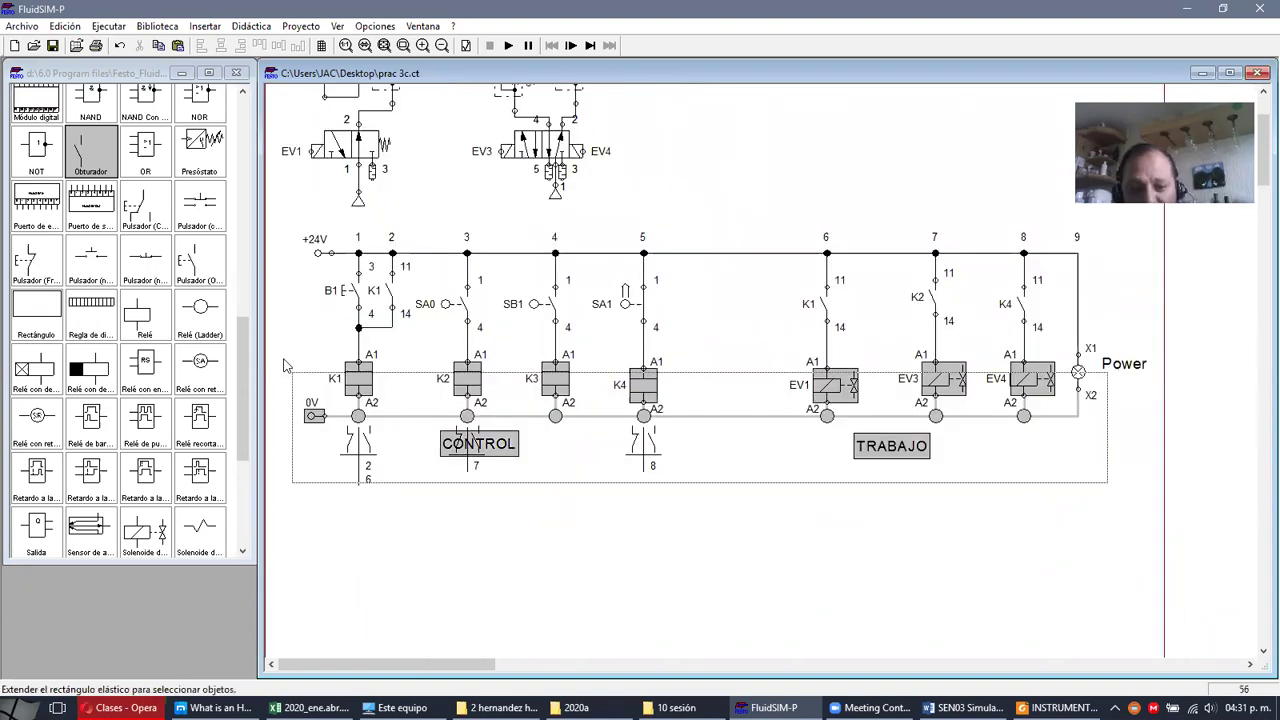
{"action": "left_click_drag", "start_coordinate": [284, 366], "coordinate": [284, 366]}
{"action": "key", "text": "Down"}
{"action": "key", "text": "Down"}
{"action": "key", "text": "Down"}
{"action": "key", "text": "Down"}
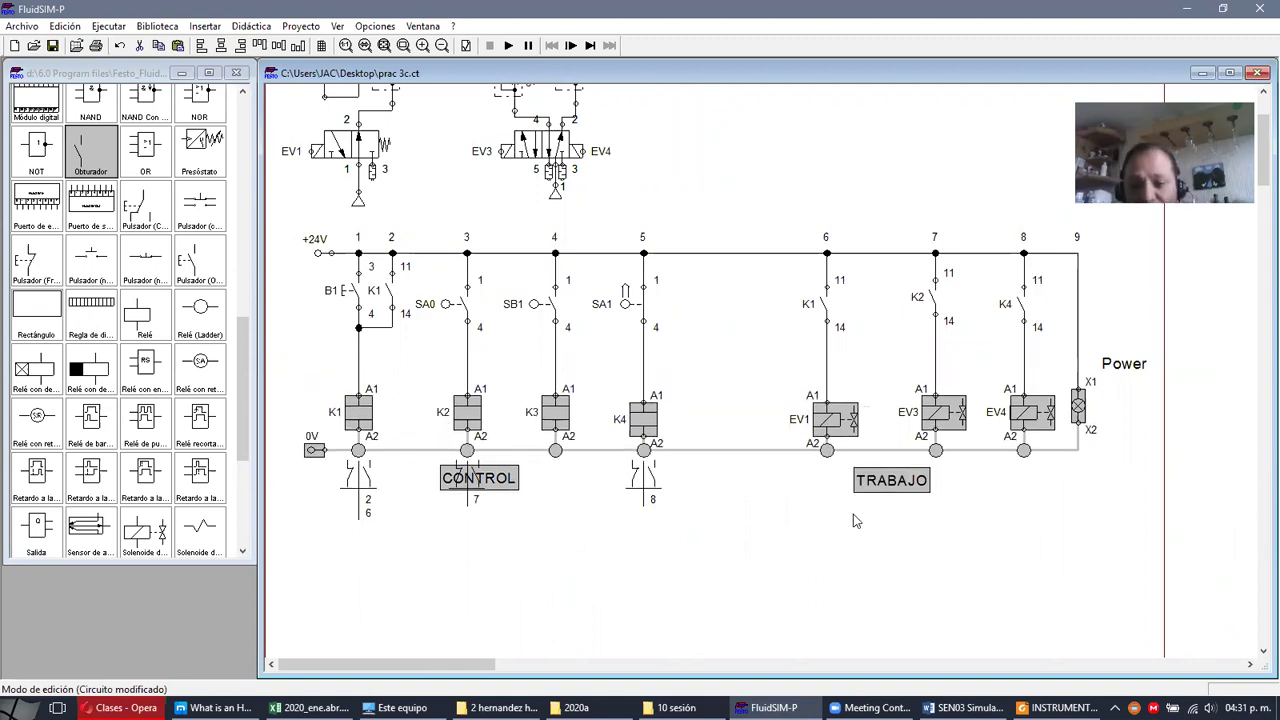
{"action": "key", "text": "Down"}
{"action": "key", "text": "Down"}
{"action": "key", "text": "Down"}
{"action": "key", "text": "Down"}
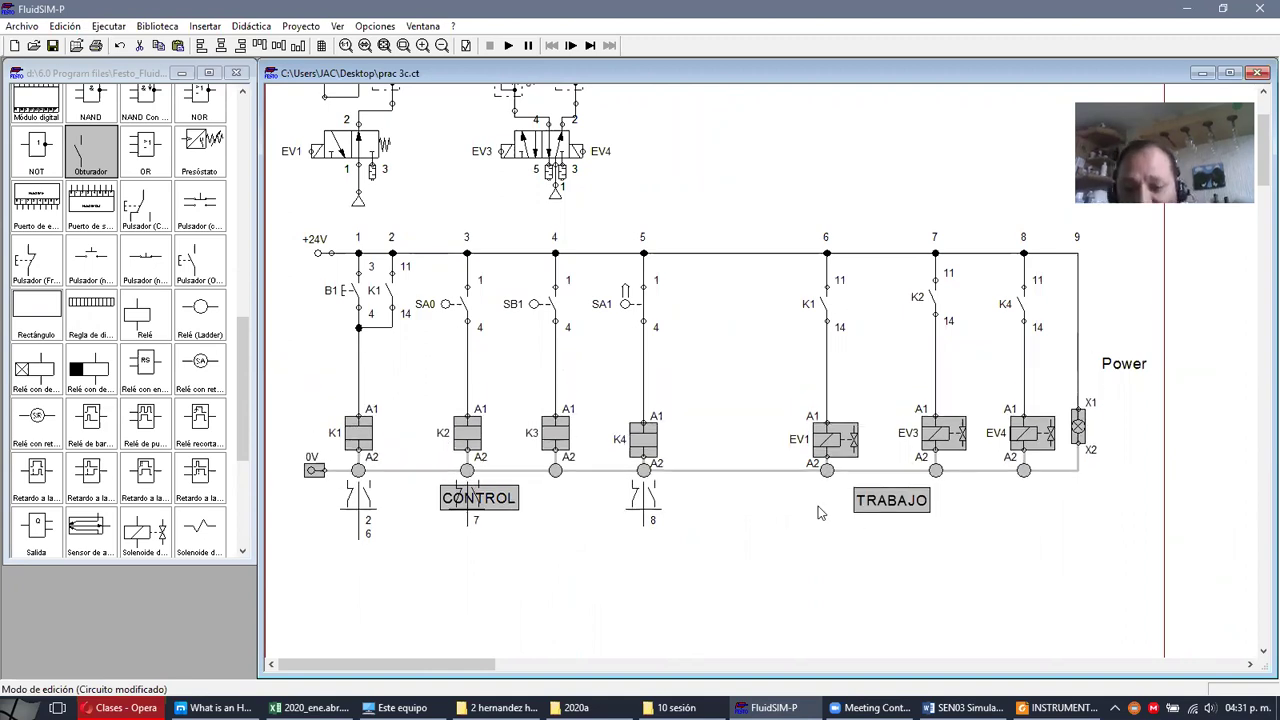
- Delete the wire between contact K1 and solenoid EV1 and insert a normally closed contact (Franqueador) in its place
{"action": "left_click", "coordinate": [830, 398]}
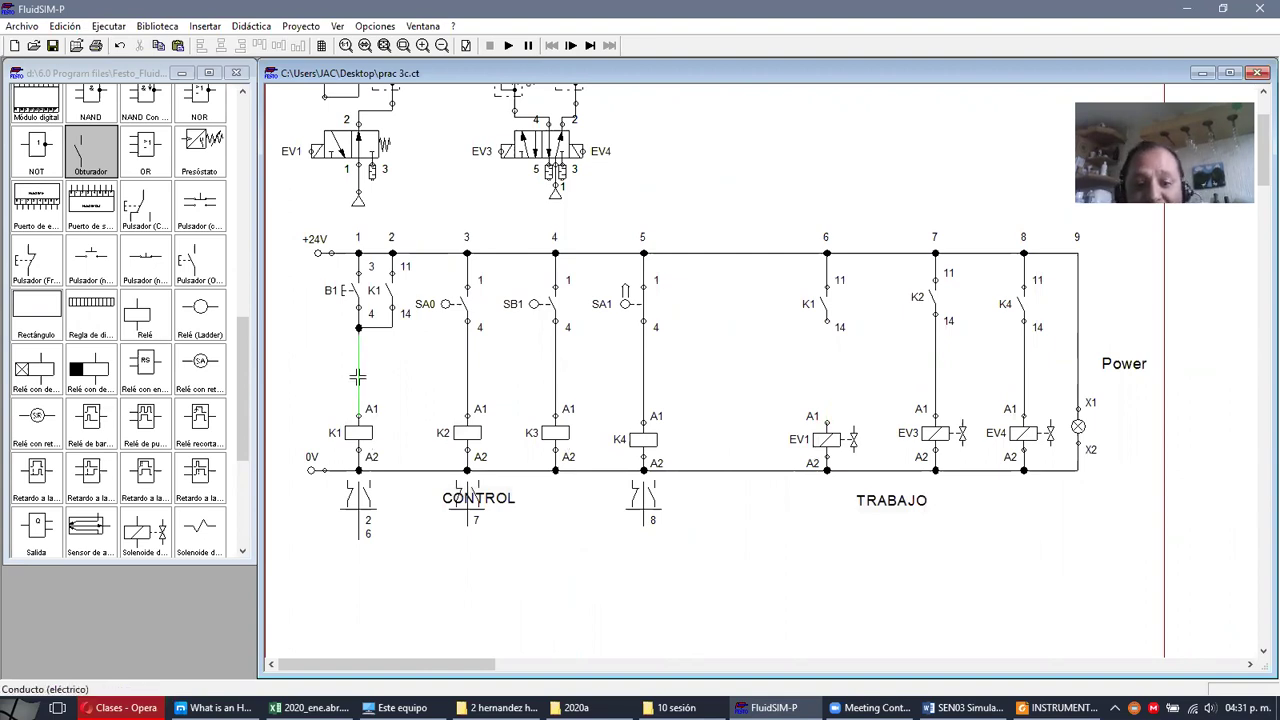
{"action": "left_click", "coordinate": [140, 328]}
{"action": "scroll", "coordinate": [140, 328], "scroll_direction": "up", "scroll_amount": 7}
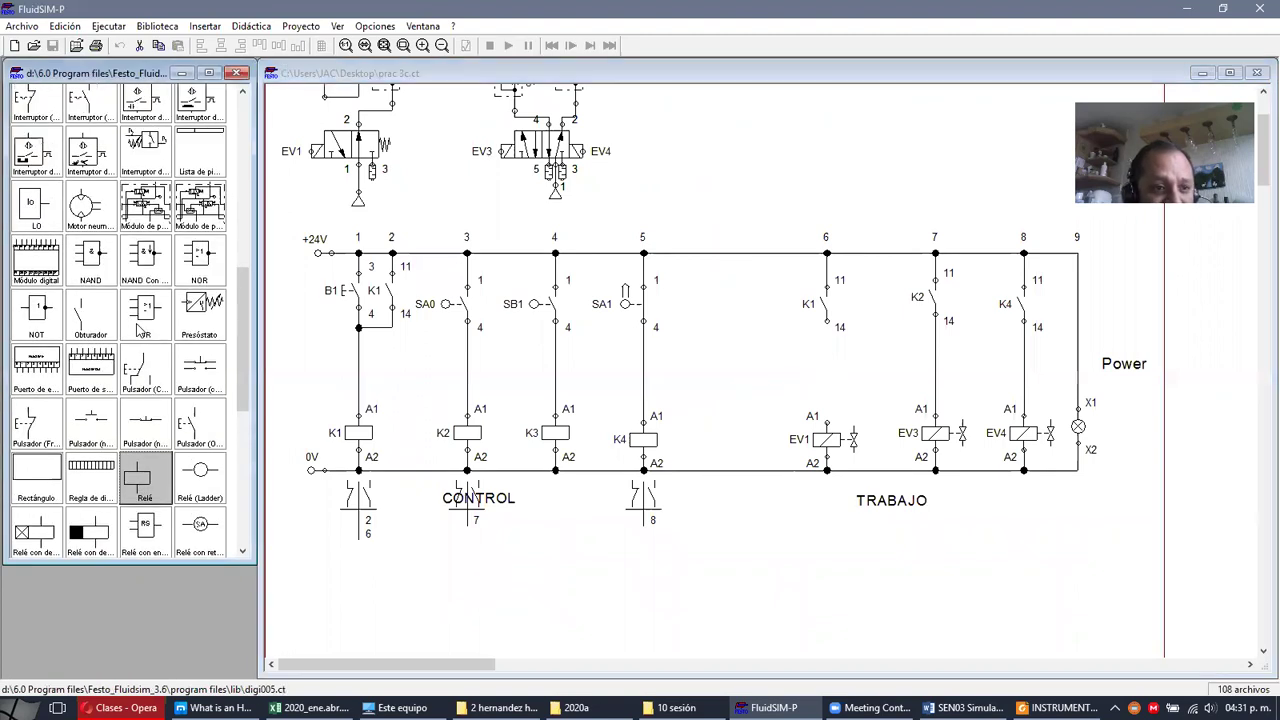
{"action": "left_click_drag", "start_coordinate": [137, 152], "coordinate": [828, 378]}
{"action": "left_click", "coordinate": [824, 408]}
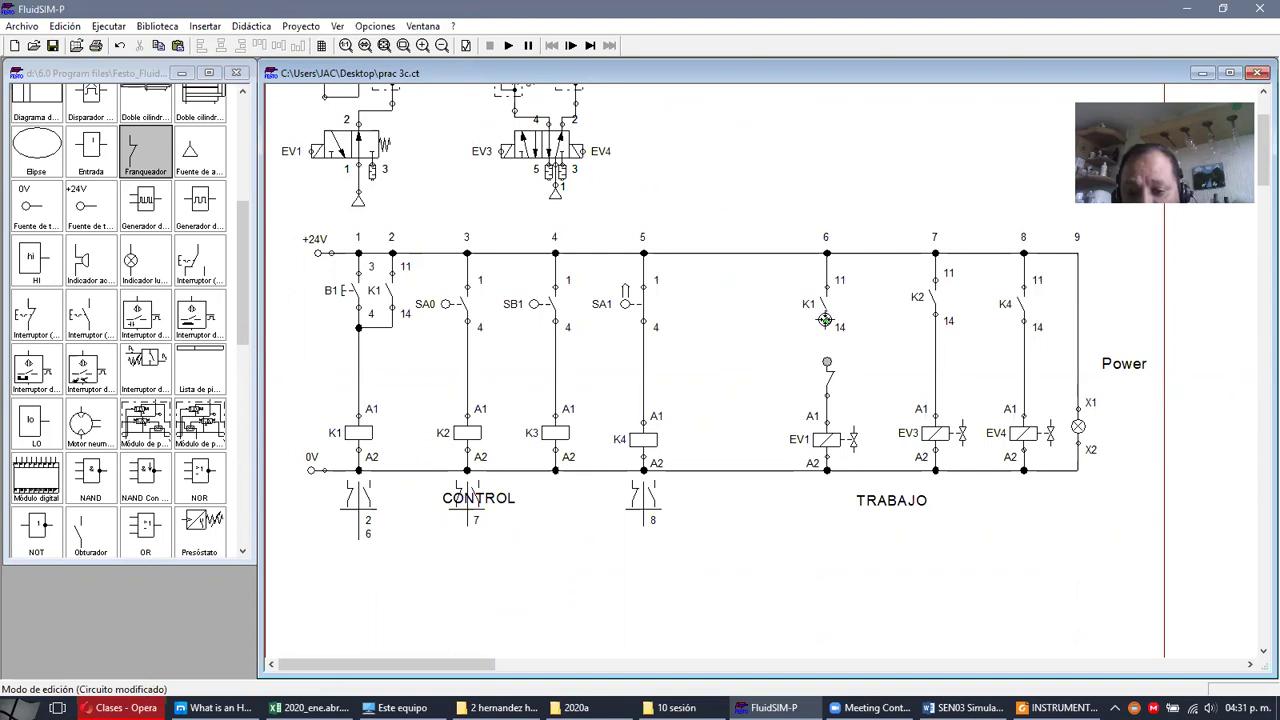
- Wire the normally closed contact in series between contact K1 and solenoid EV1 and label it K3
{"action": "left_click", "coordinate": [828, 384]}
{"action": "double_click", "coordinate": [829, 386]}
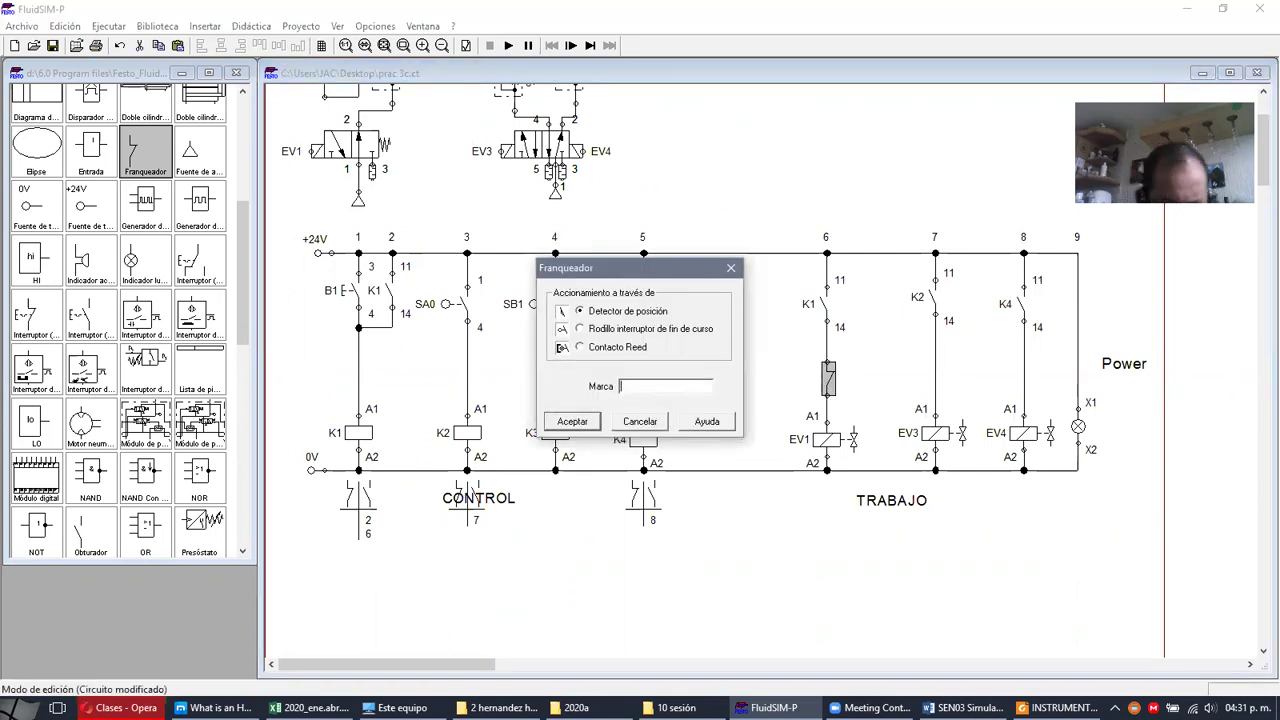
{"action": "left_click", "coordinate": [588, 418]}
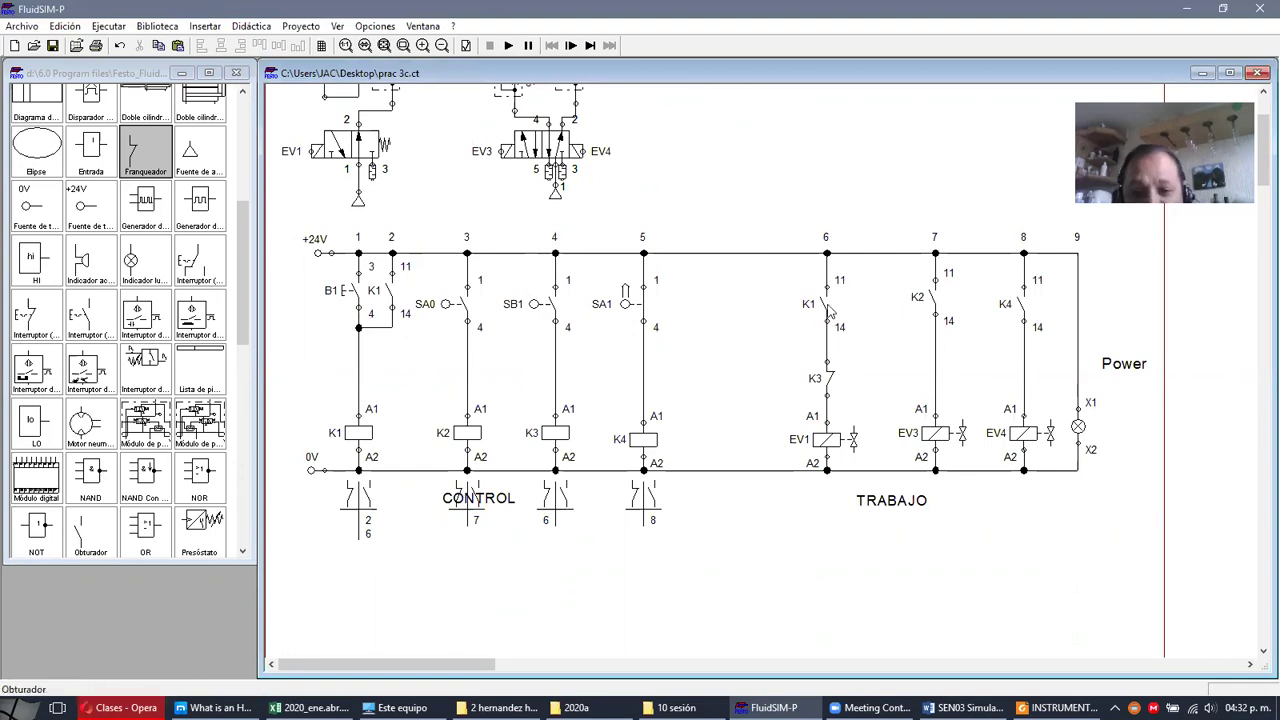
- Examine both K1 contacts, the K2, K3 and K4 relay coils, and the connection between contacts K1 and K3 above EV1
{"action": "left_click_drag", "start_coordinate": [873, 344], "coordinate": [784, 274]}
{"action": "left_click", "coordinate": [778, 276]}
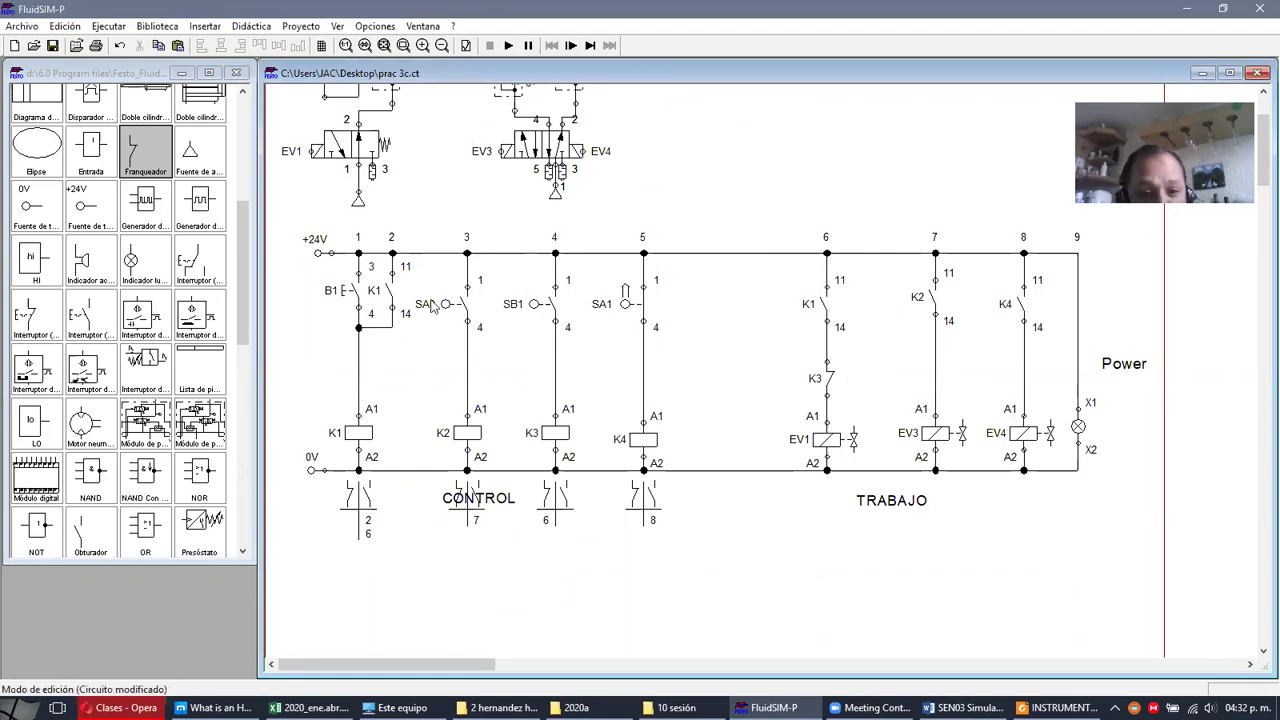
{"action": "left_click_drag", "start_coordinate": [362, 262], "coordinate": [421, 336]}
{"action": "left_click", "coordinate": [421, 336]}
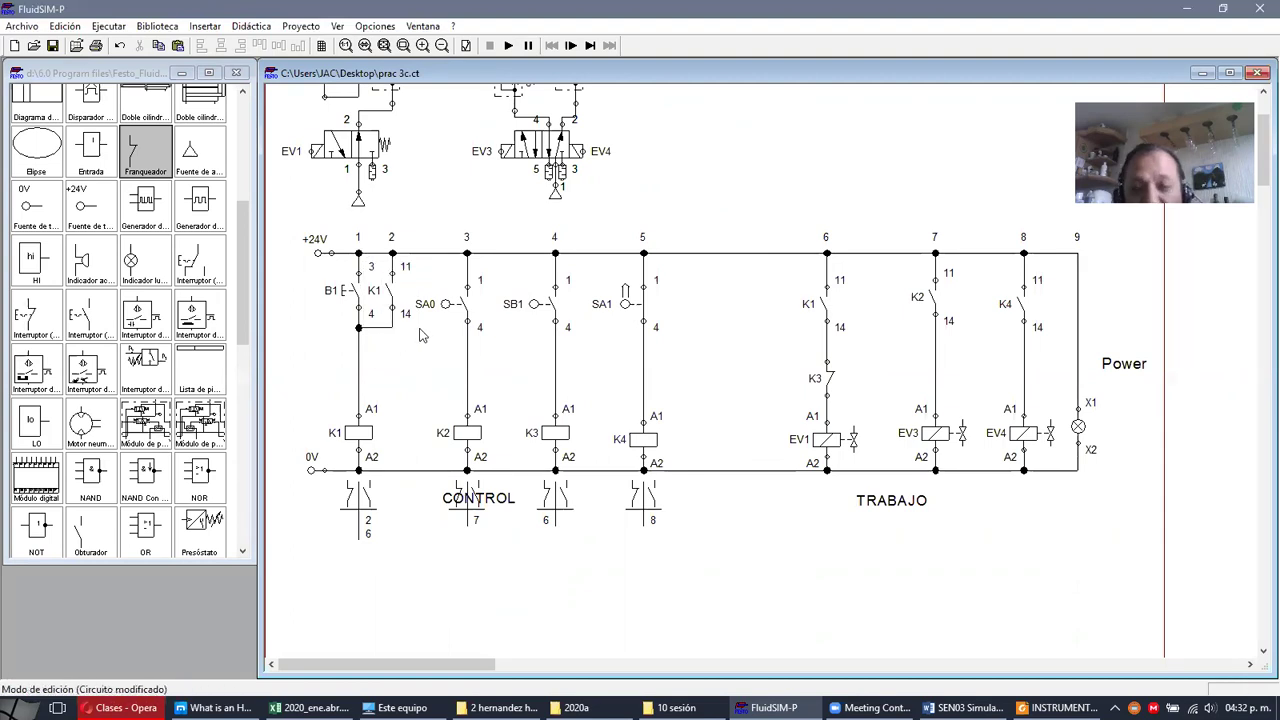
{"action": "left_click_drag", "start_coordinate": [786, 276], "coordinate": [860, 345]}
{"action": "left_click_drag", "start_coordinate": [783, 270], "coordinate": [880, 364]}
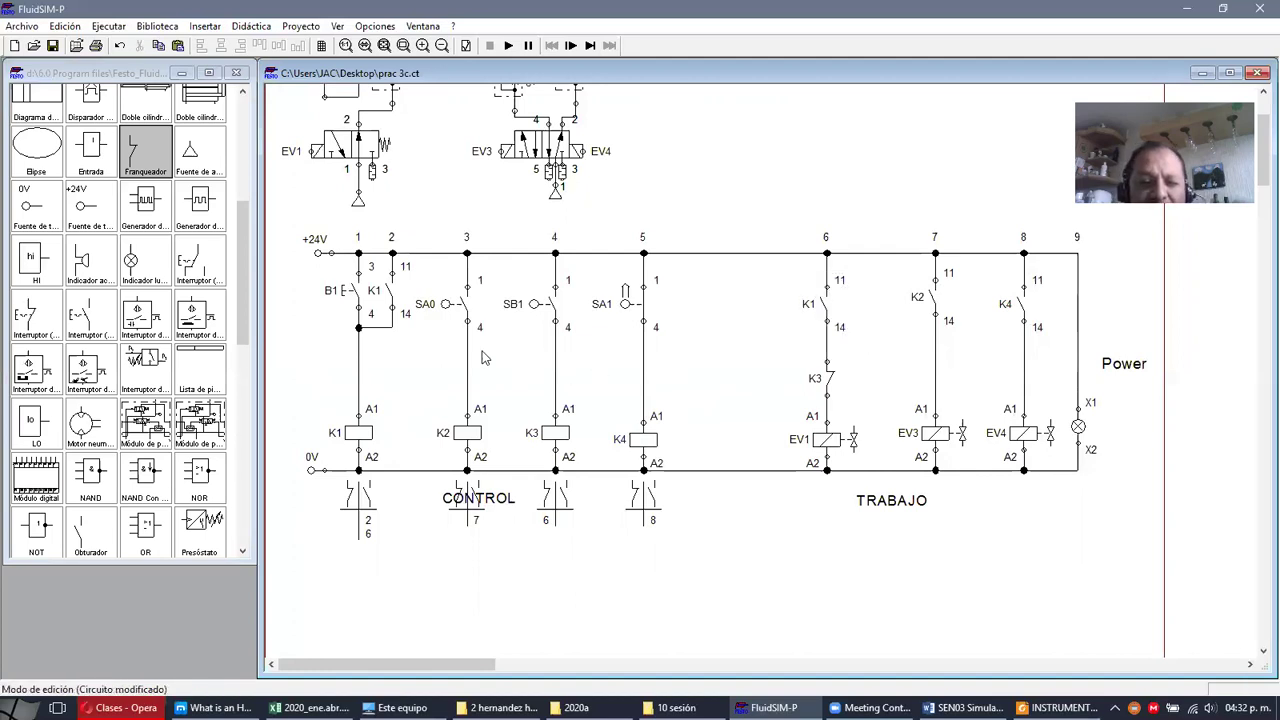
{"action": "left_click_drag", "start_coordinate": [432, 348], "coordinate": [680, 484]}
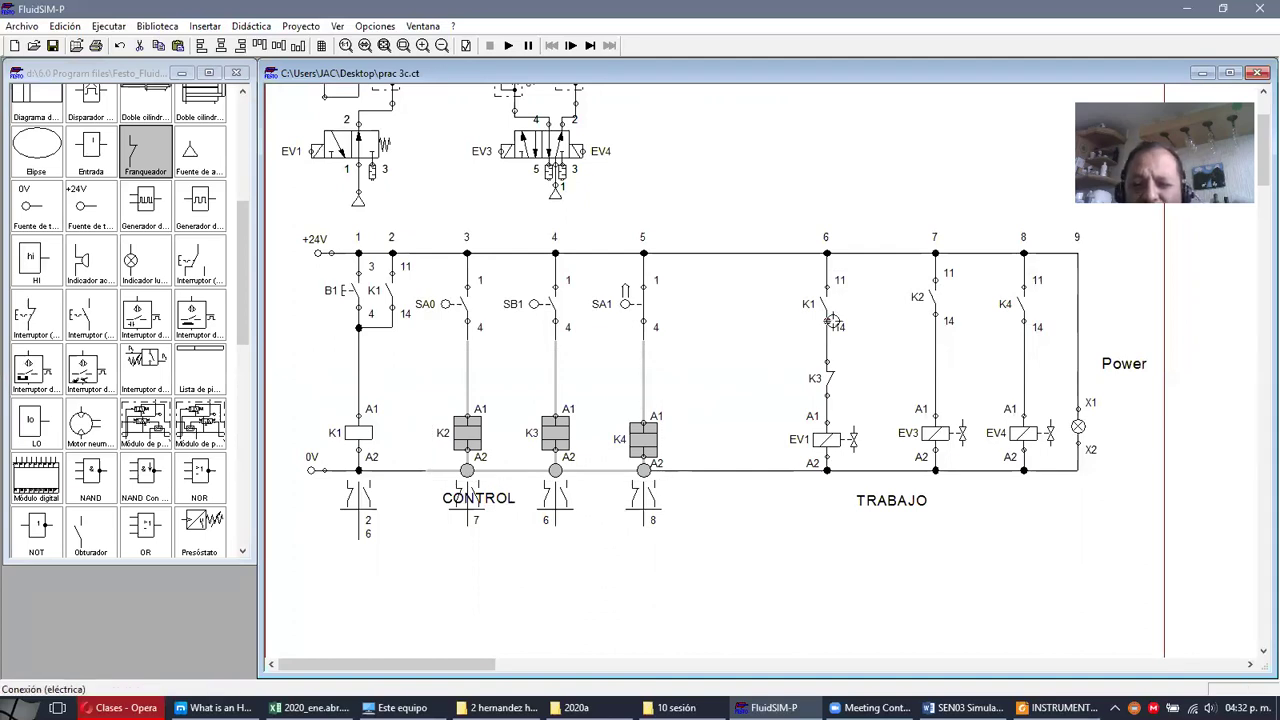
{"action": "left_click", "coordinate": [829, 321]}
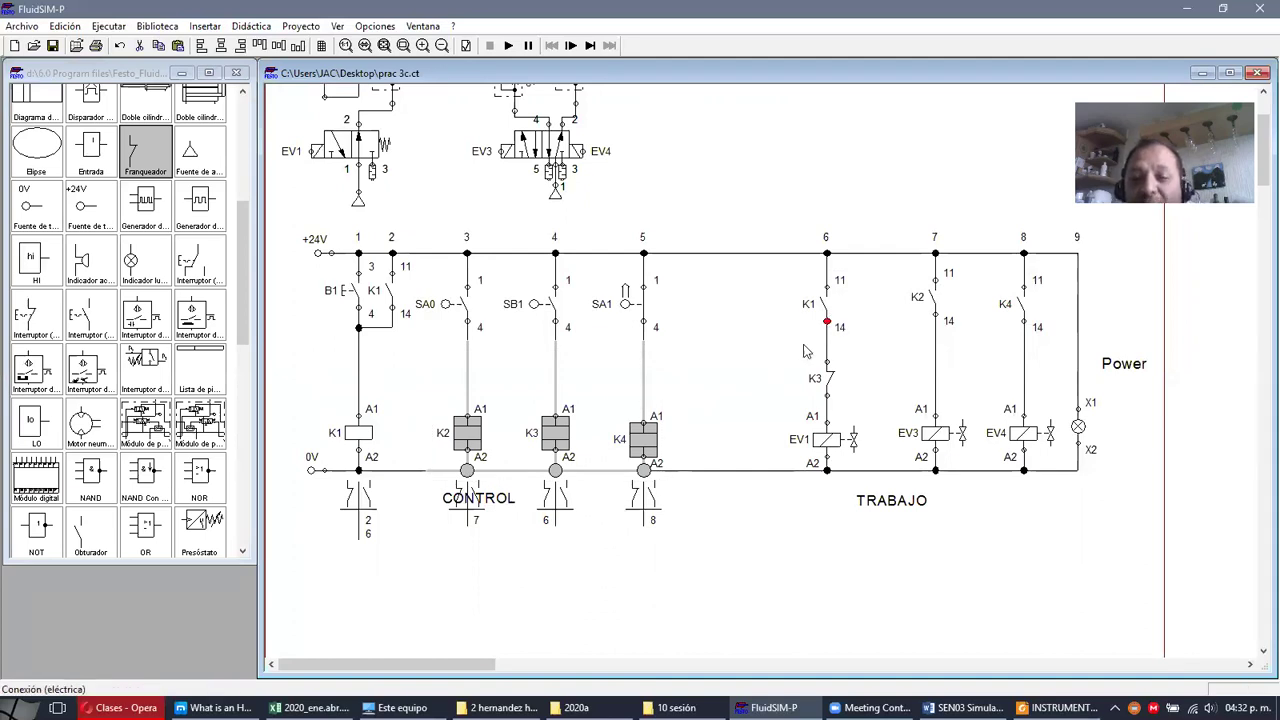
{"action": "left_click_drag", "start_coordinate": [822, 335], "coordinate": [830, 335]}
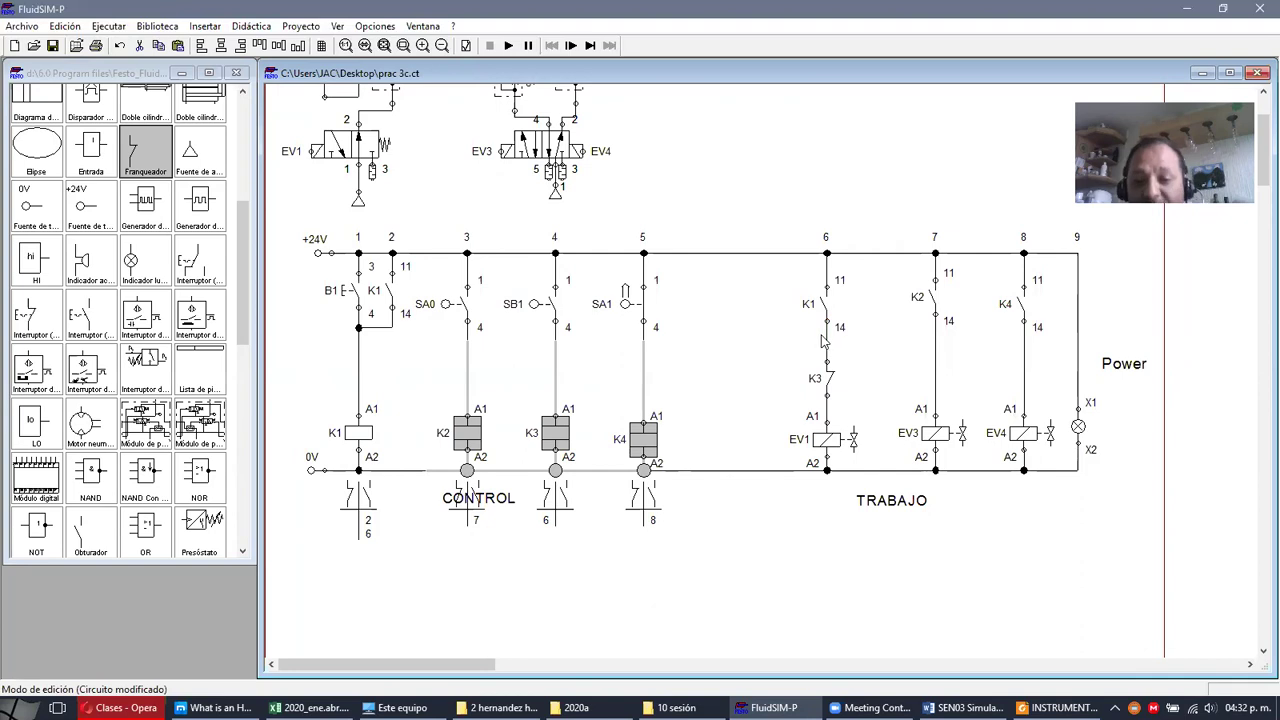
{"action": "left_click", "coordinate": [748, 344]}
- Start and pause the simulation, actuate pushbutton B1, and advance step by step until actuator A is fully retracted at SA0
{"action": "scroll", "coordinate": [738, 345], "scroll_direction": "up", "scroll_amount": 2}
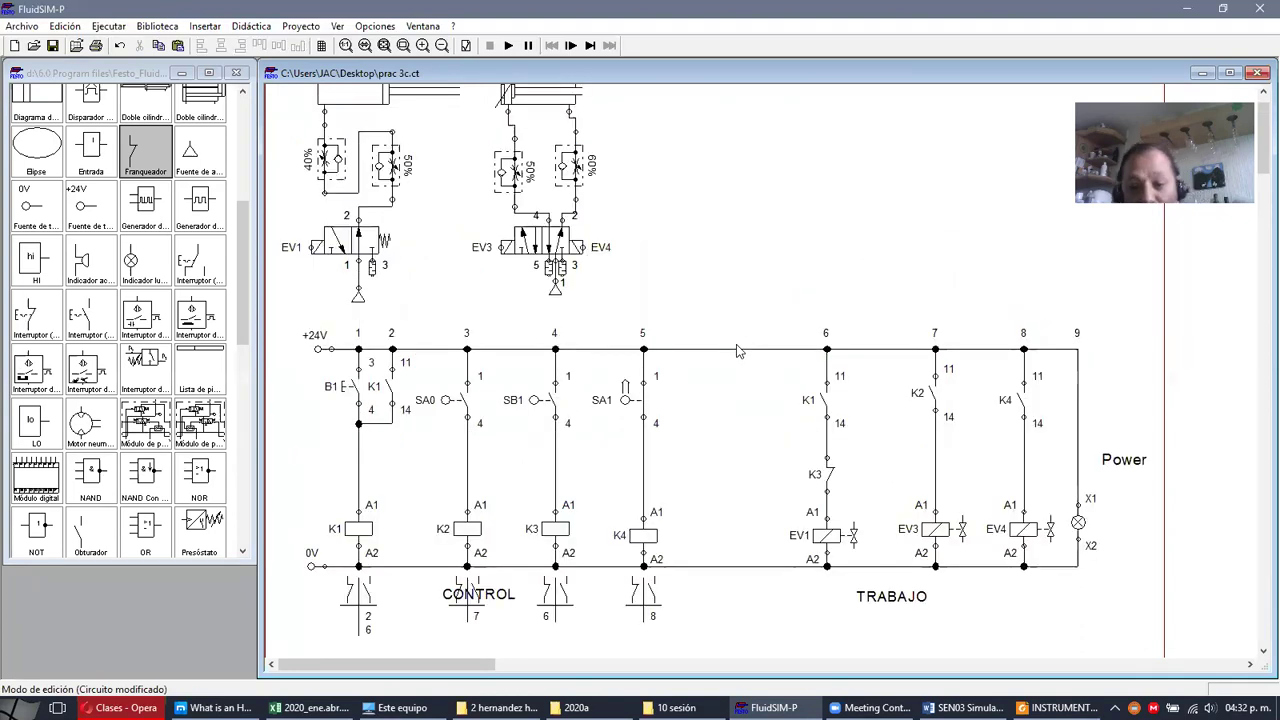
{"action": "scroll", "coordinate": [735, 350], "scroll_direction": "up", "scroll_amount": 1}
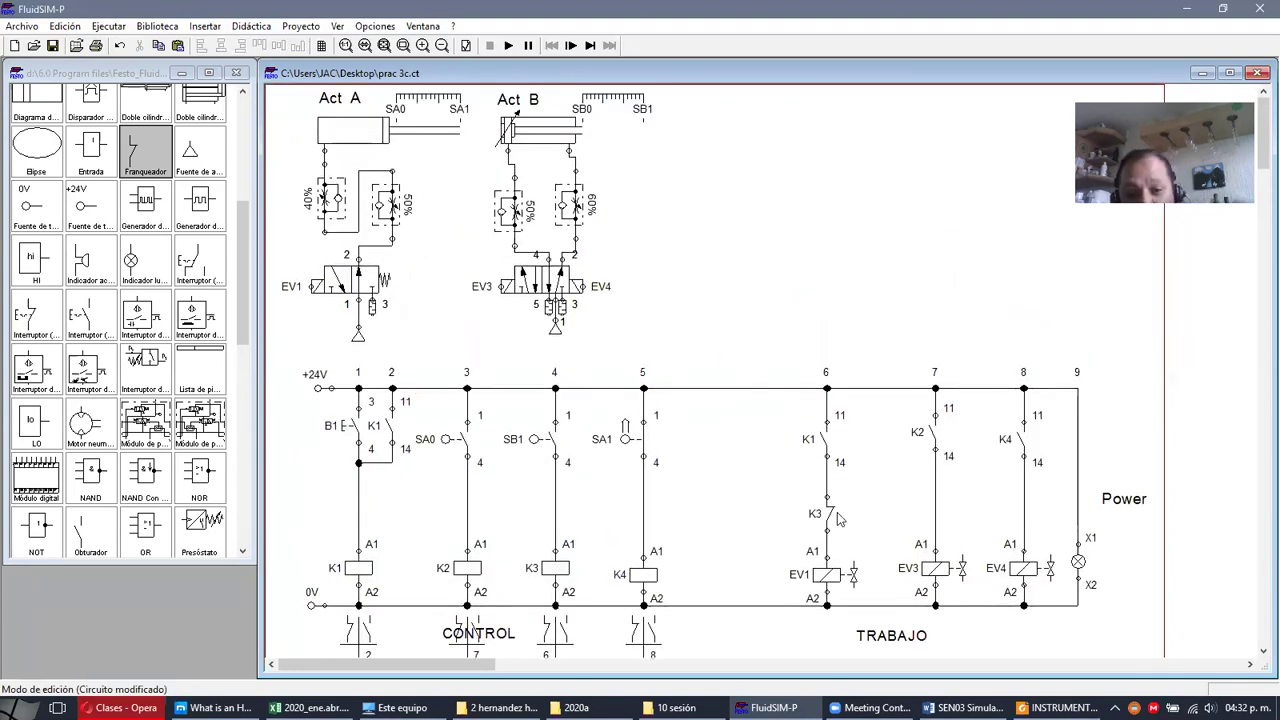
{"action": "left_click", "coordinate": [508, 45]}
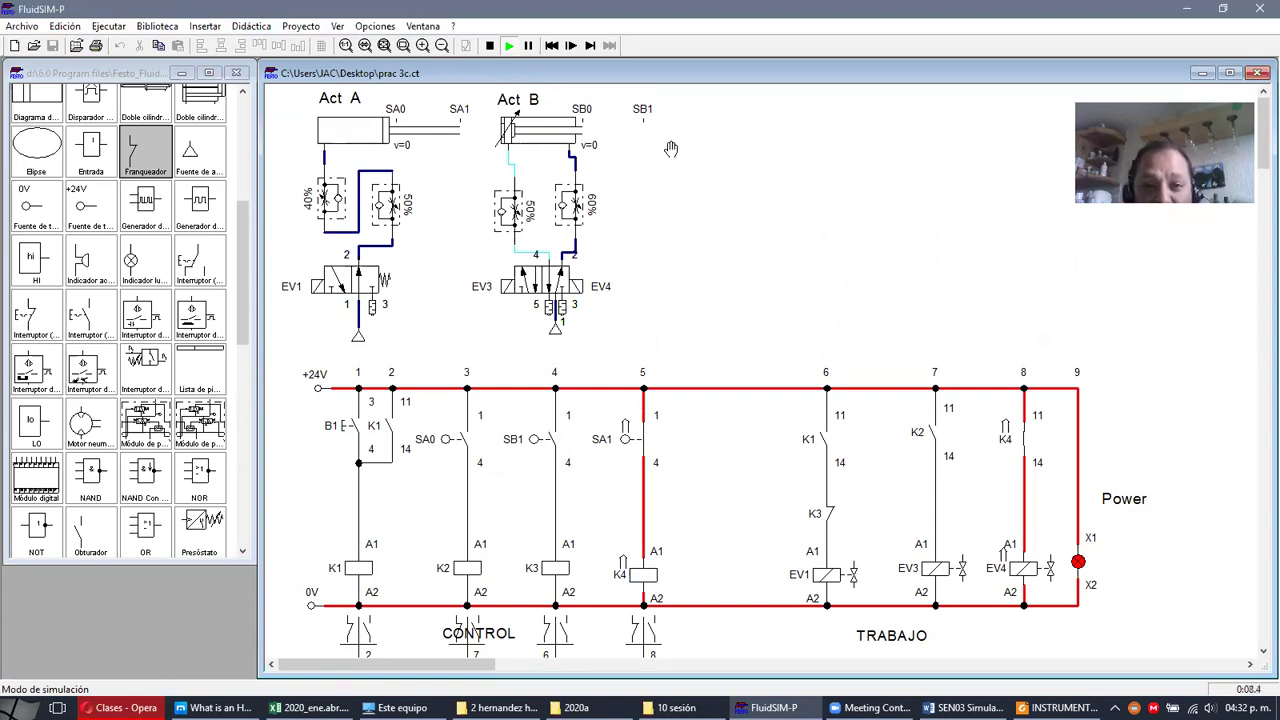
{"action": "left_click", "coordinate": [570, 45]}
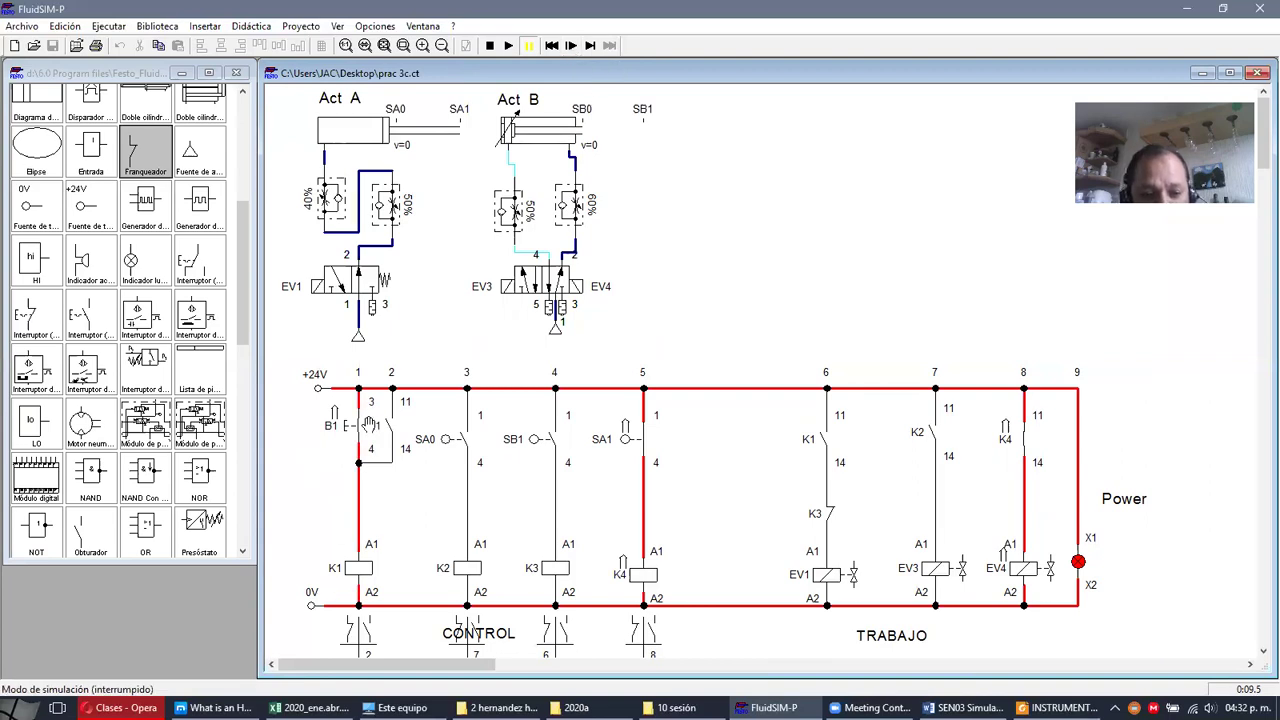
{"action": "left_click", "coordinate": [572, 46]}
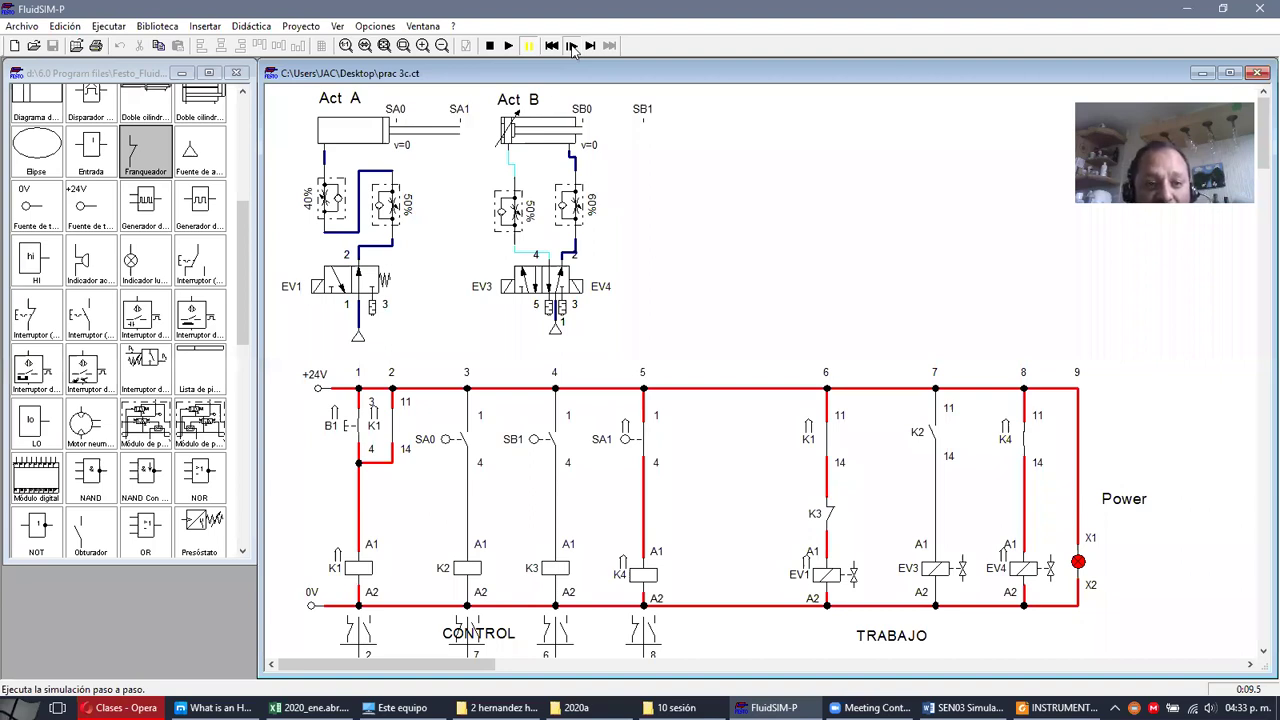
{"action": "left_click", "coordinate": [572, 46]}
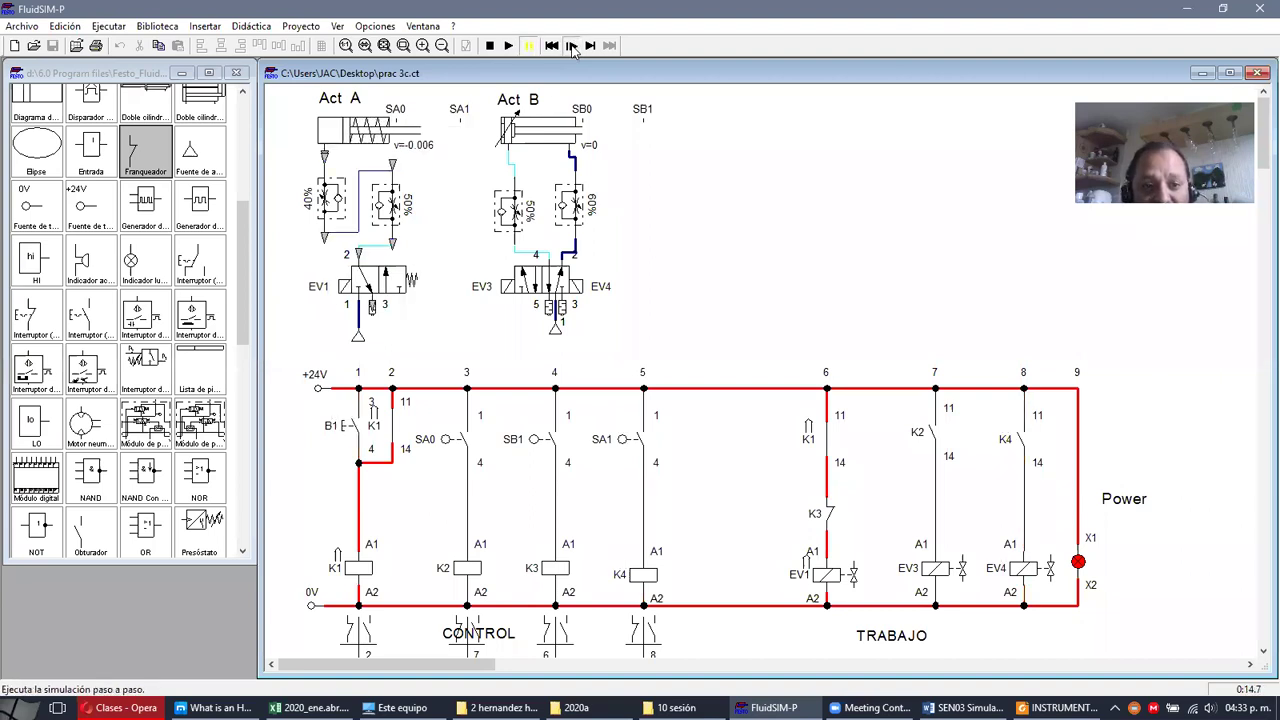
{"action": "left_click", "coordinate": [572, 46]}
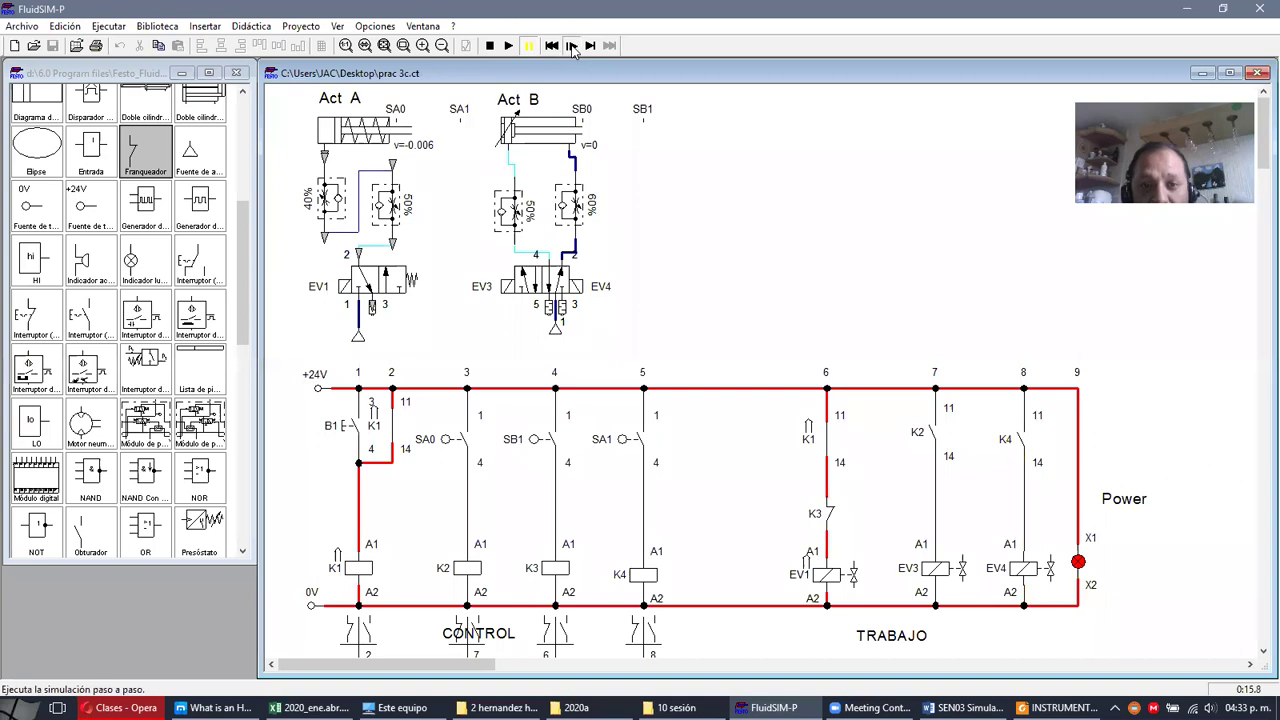
{"action": "left_click", "coordinate": [572, 46]}
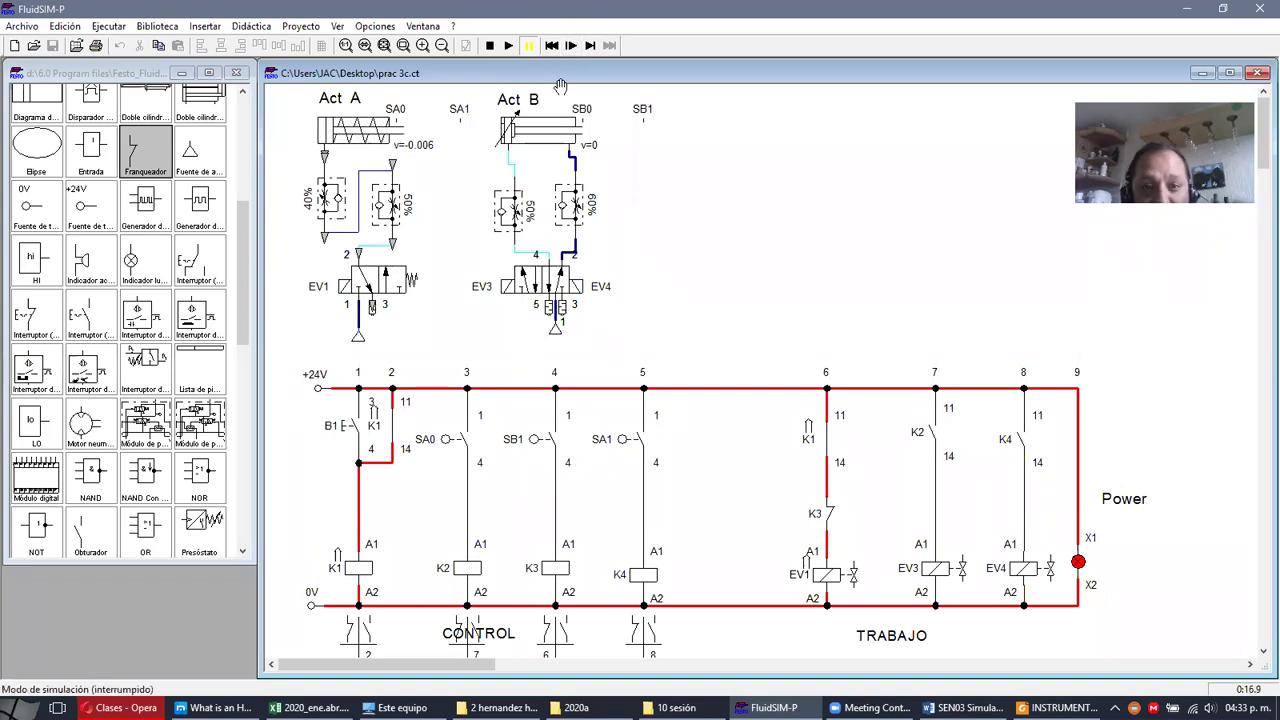
{"action": "left_click", "coordinate": [572, 46]}
{"action": "left_click", "coordinate": [575, 48]}
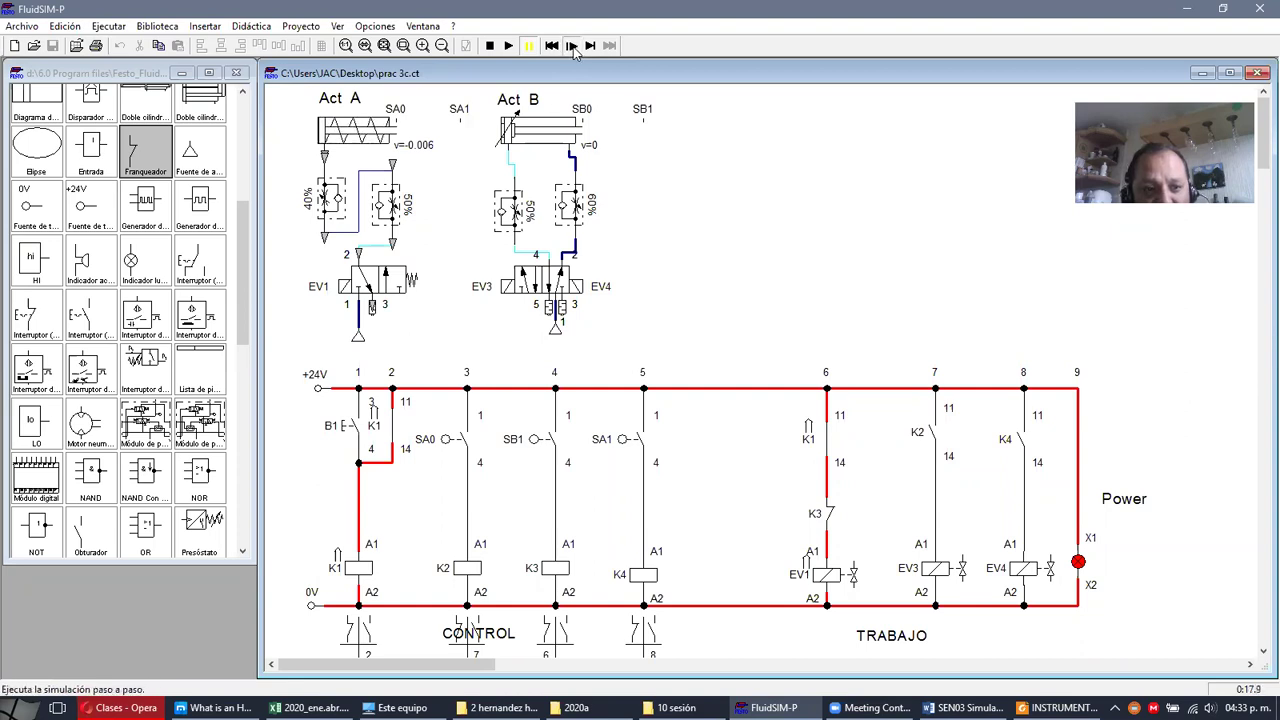
{"action": "left_click", "coordinate": [573, 46]}
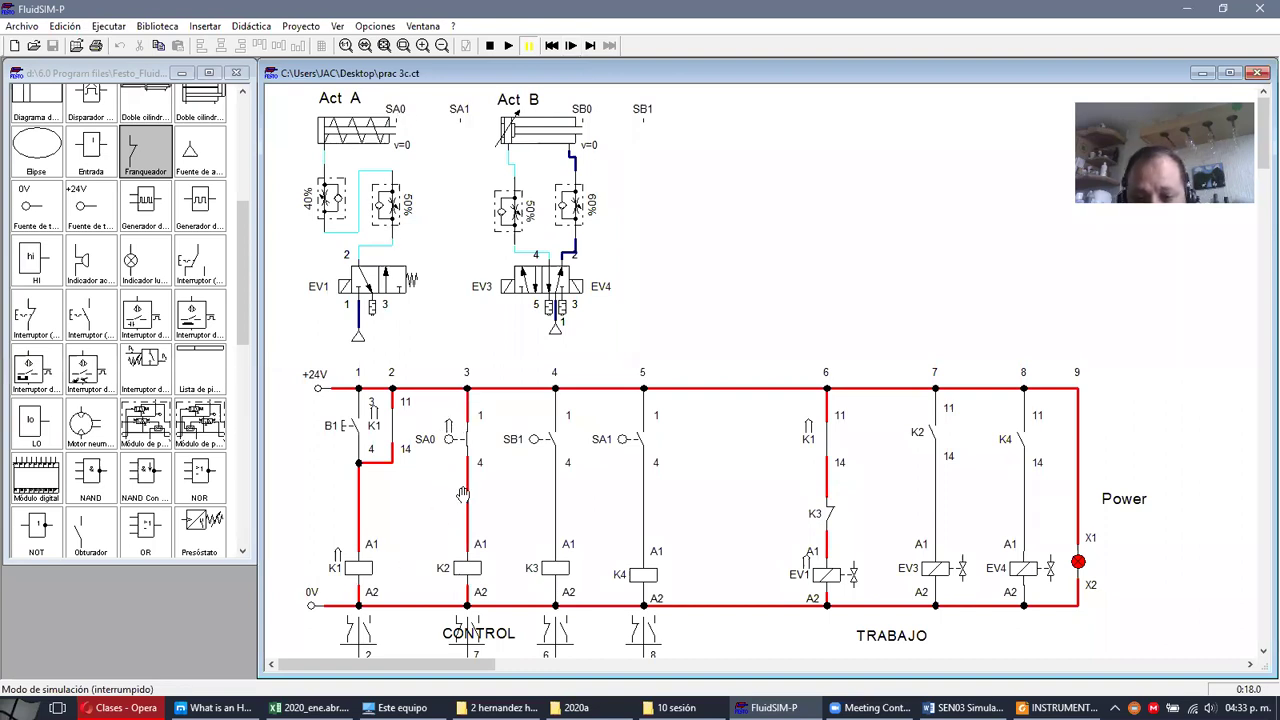
- Advance the simulation step by step through the K2 and EV3 switching until actuator B reaches SB1
{"action": "left_click", "coordinate": [571, 45]}
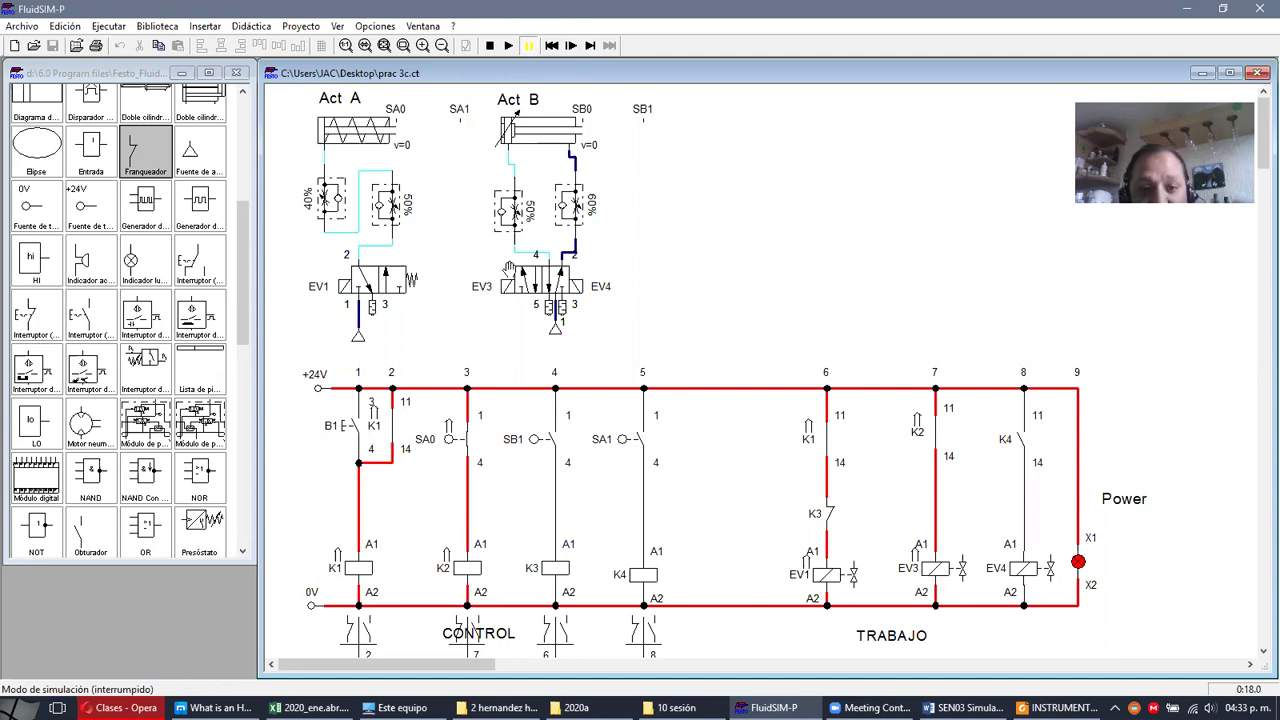
{"action": "left_click", "coordinate": [570, 45]}
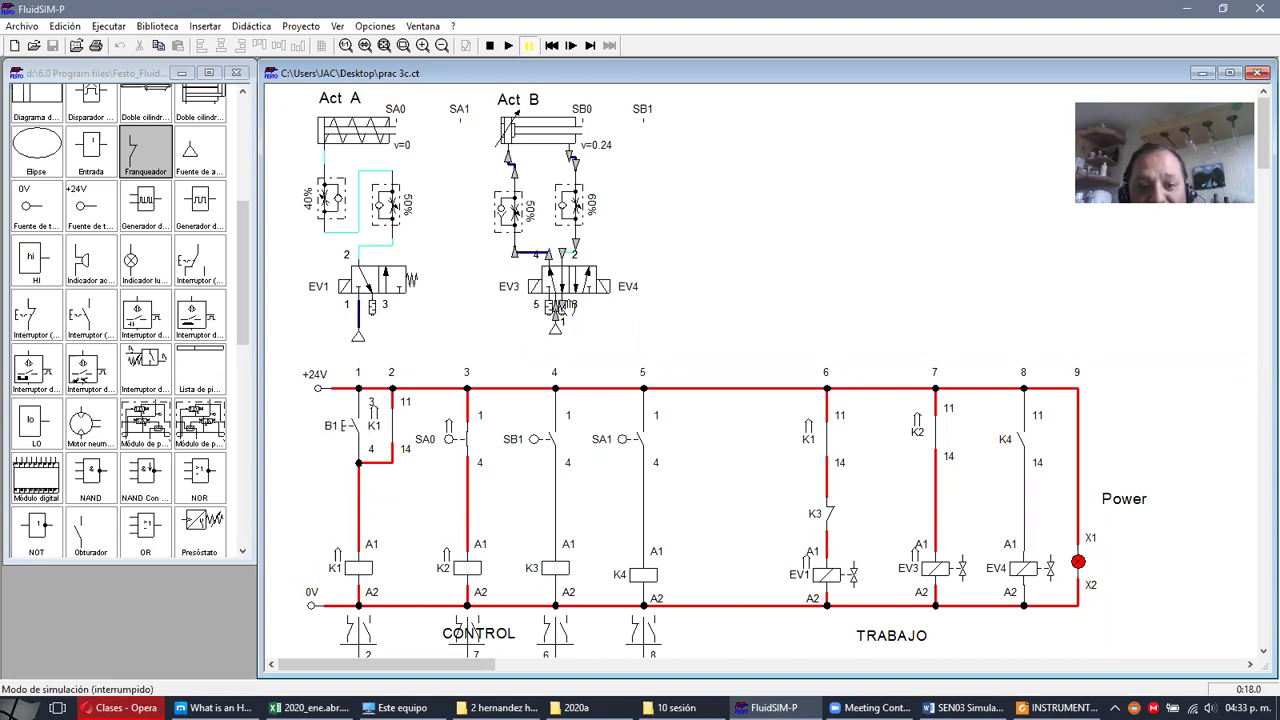
{"action": "left_click", "coordinate": [572, 46]}
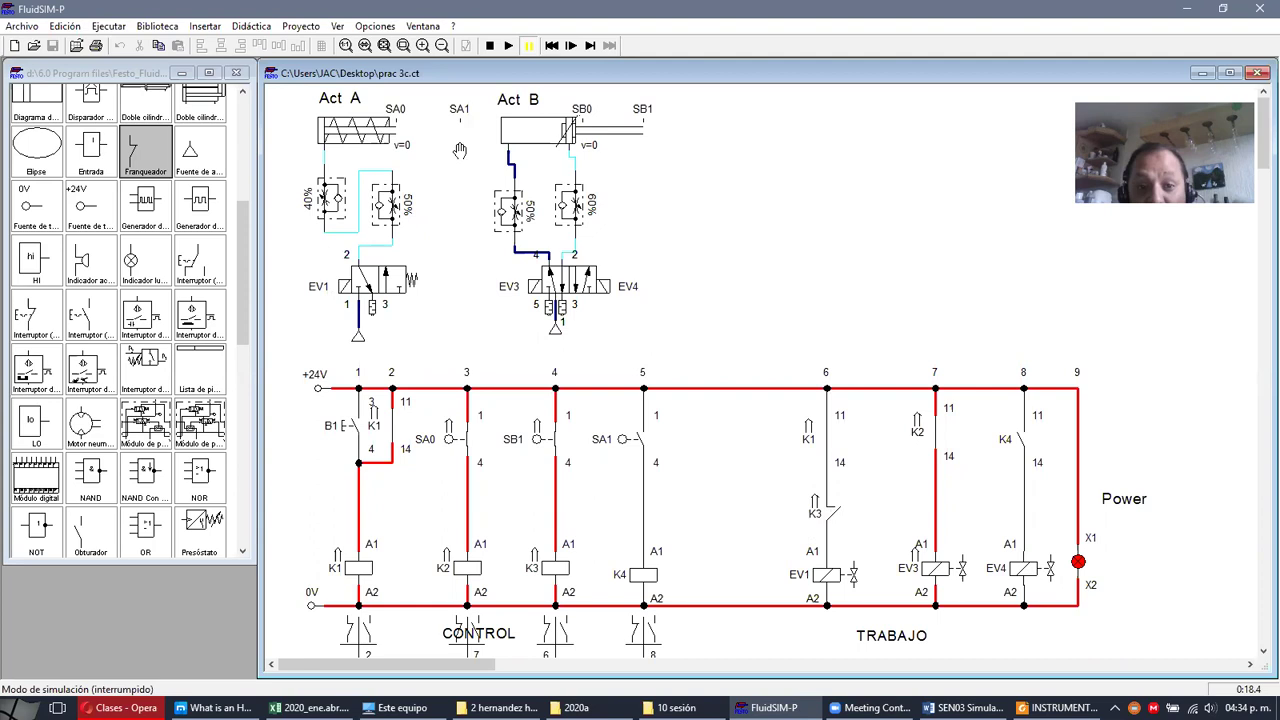
- Advance the paused simulation step by step until actuator A extends fully to SA1
{"action": "left_click", "coordinate": [572, 47]}
{"action": "left_click", "coordinate": [574, 50]}
{"action": "left_click", "coordinate": [574, 50]}
{"action": "left_click", "coordinate": [574, 50]}
{"action": "left_click", "coordinate": [574, 50]}
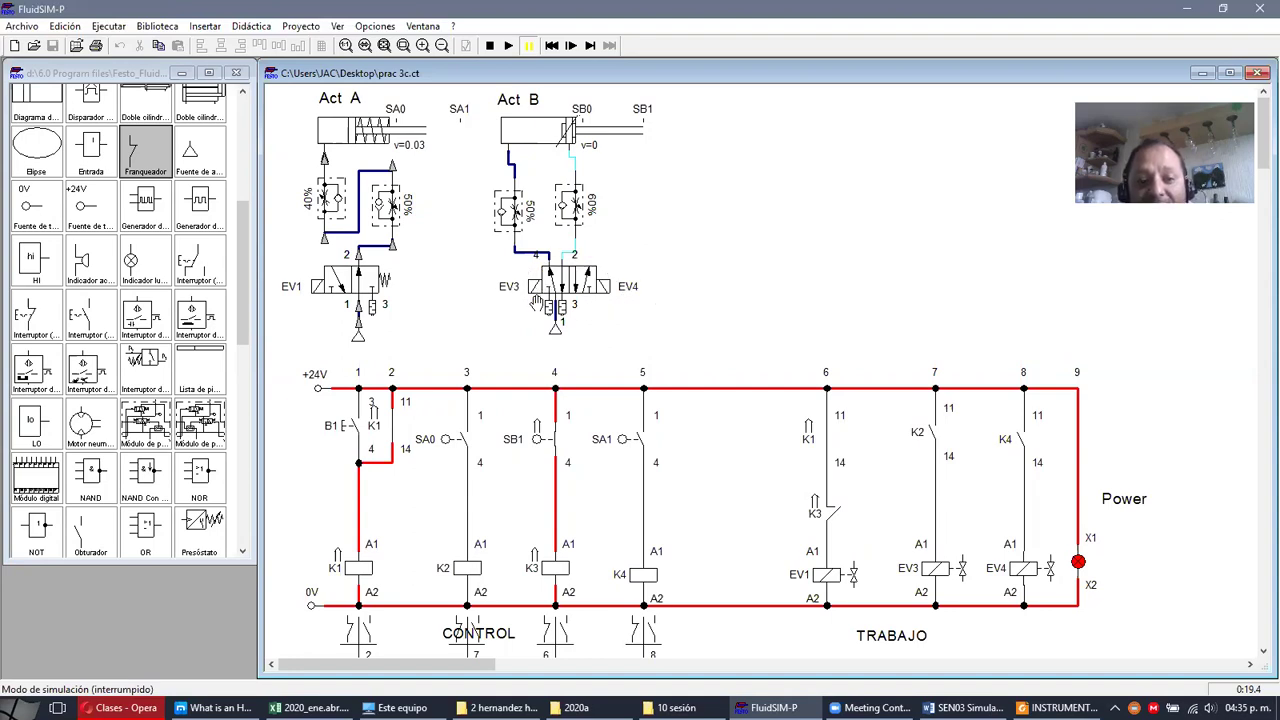
{"action": "left_click", "coordinate": [569, 46]}
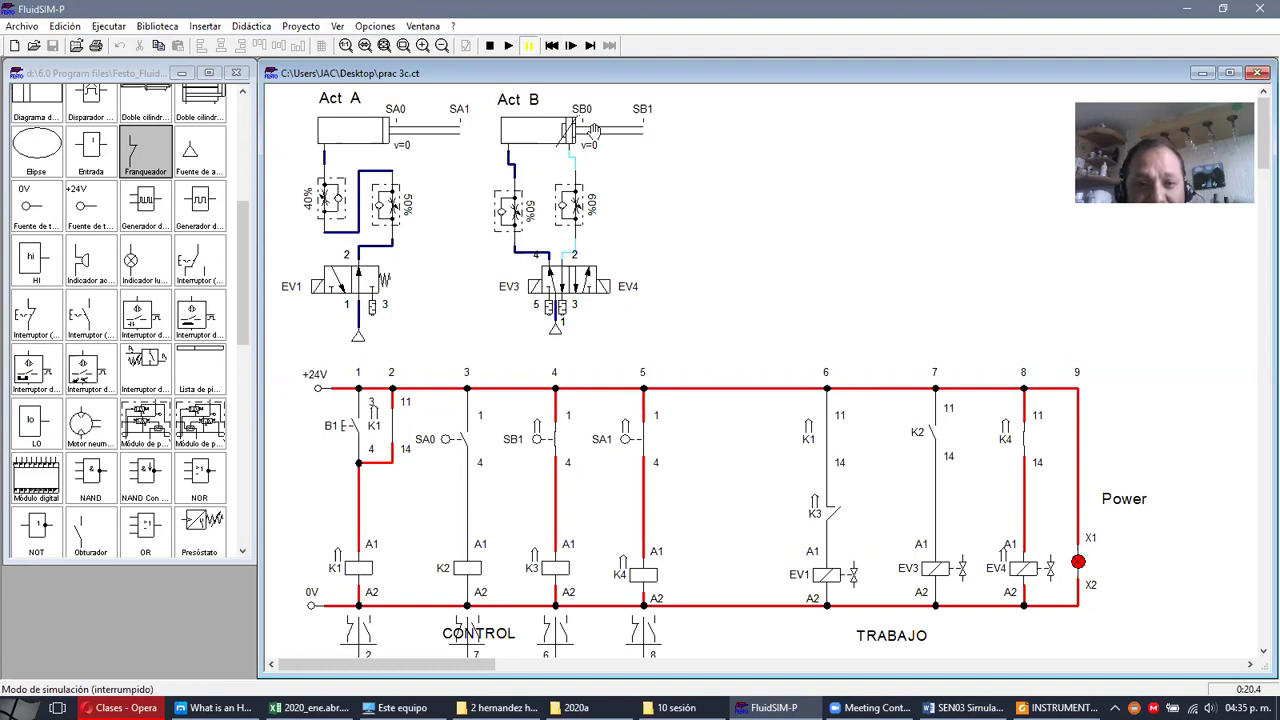
- Advance the simulation step by step through the EV4 switching, actuator B's return to SB0 and actuator A's renewed retraction
{"action": "left_click", "coordinate": [572, 46]}
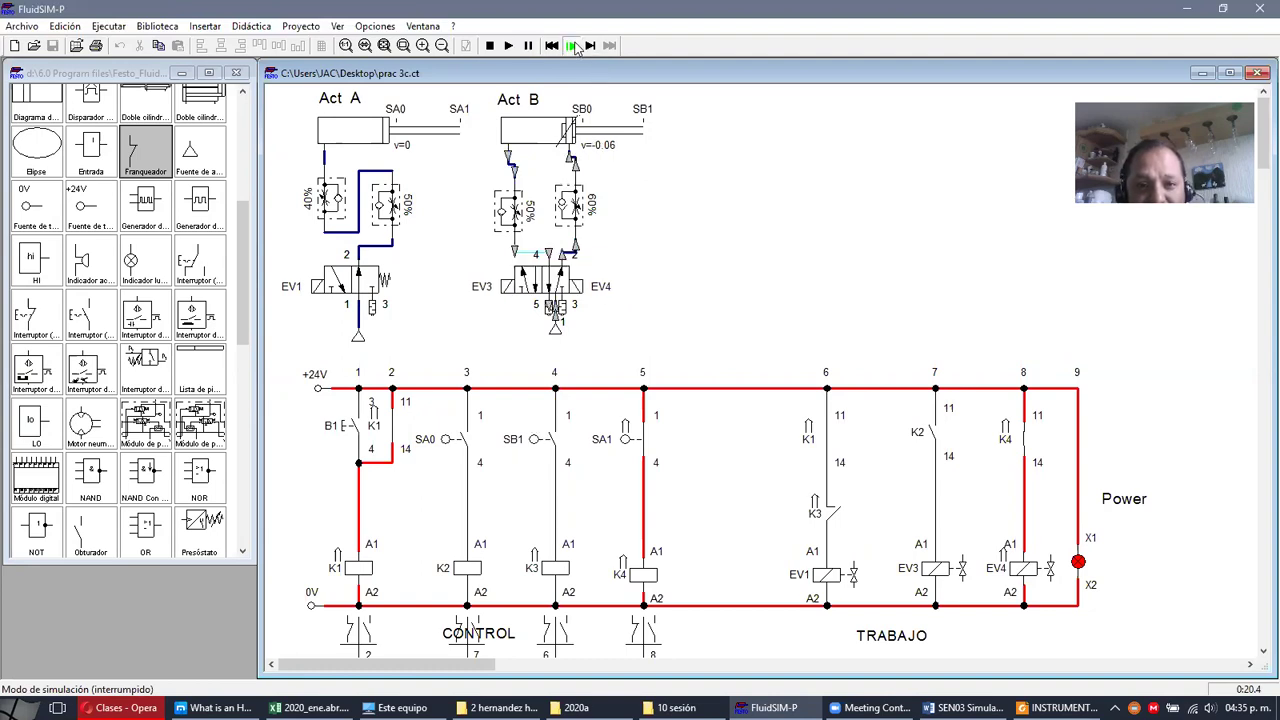
{"action": "left_click", "coordinate": [572, 46]}
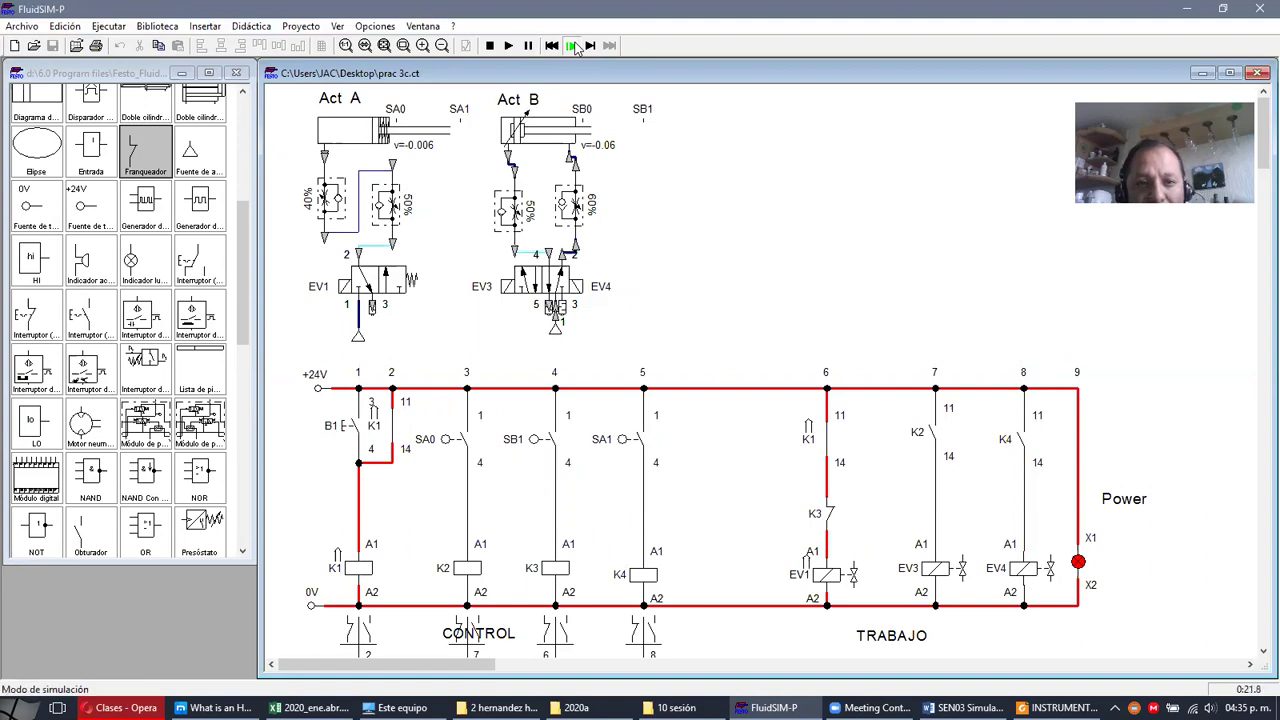
{"action": "left_click", "coordinate": [572, 46]}
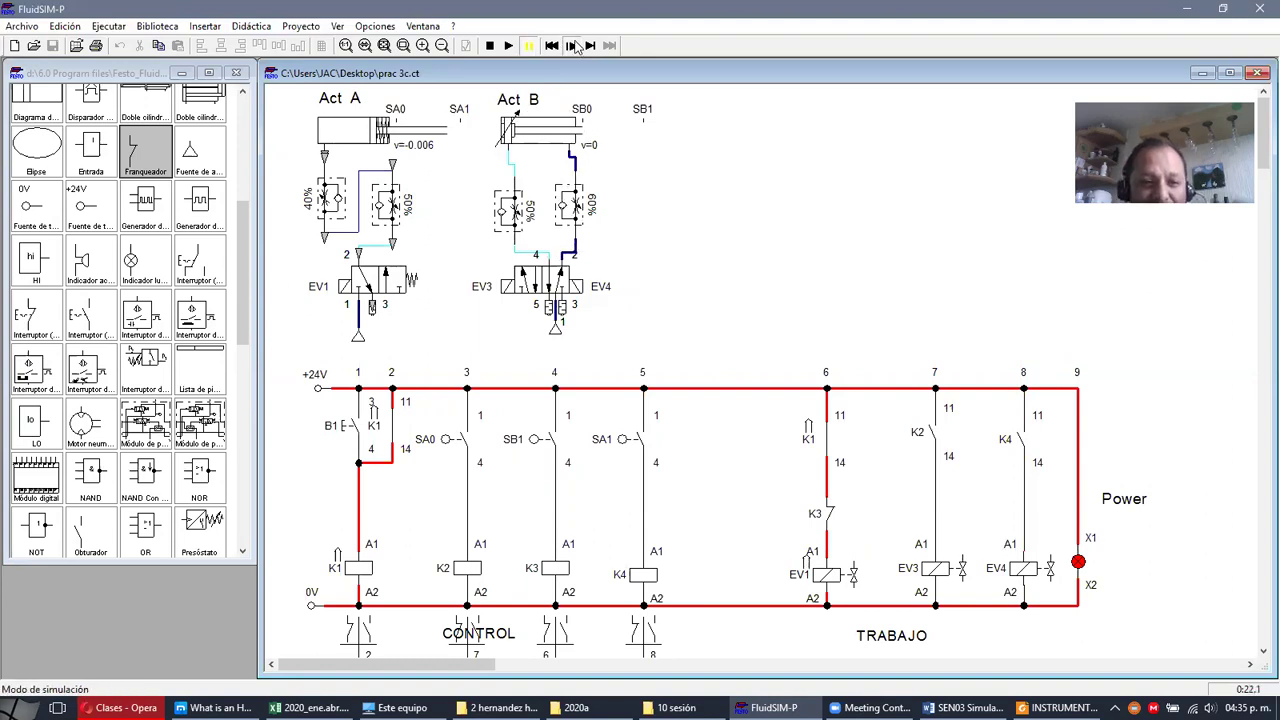
{"action": "left_click", "coordinate": [572, 46]}
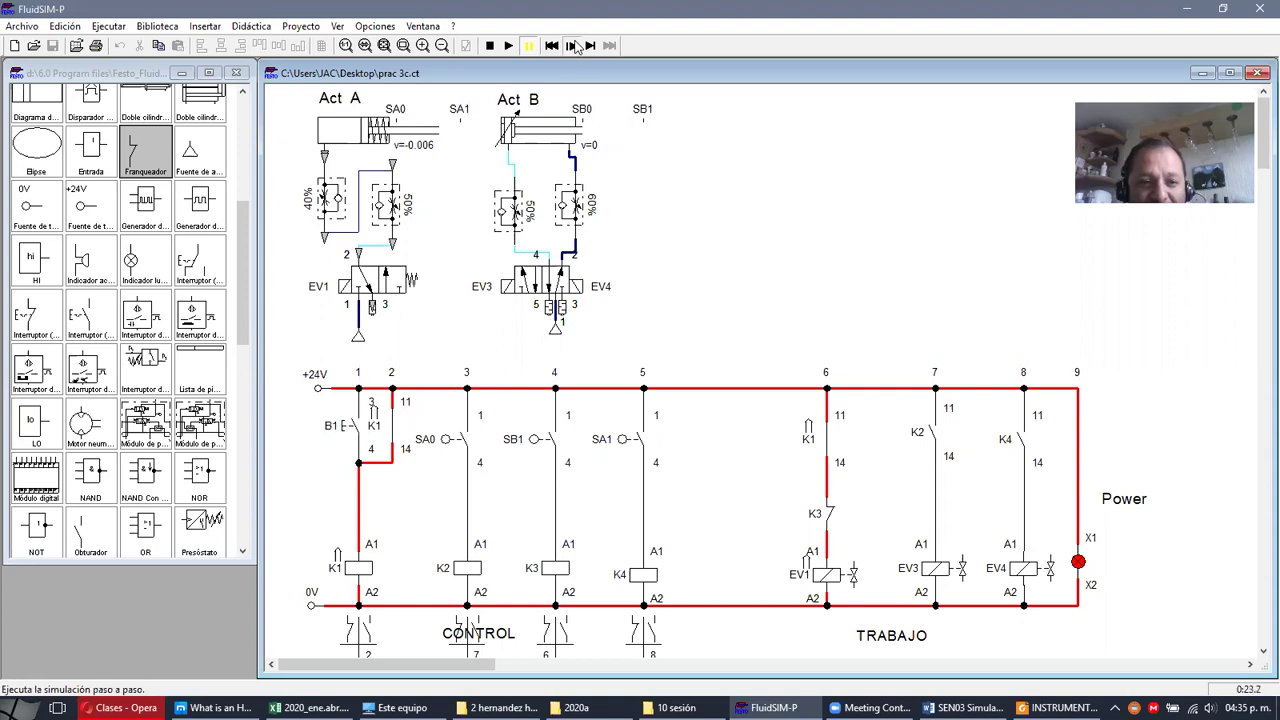
{"action": "left_click", "coordinate": [572, 46]}
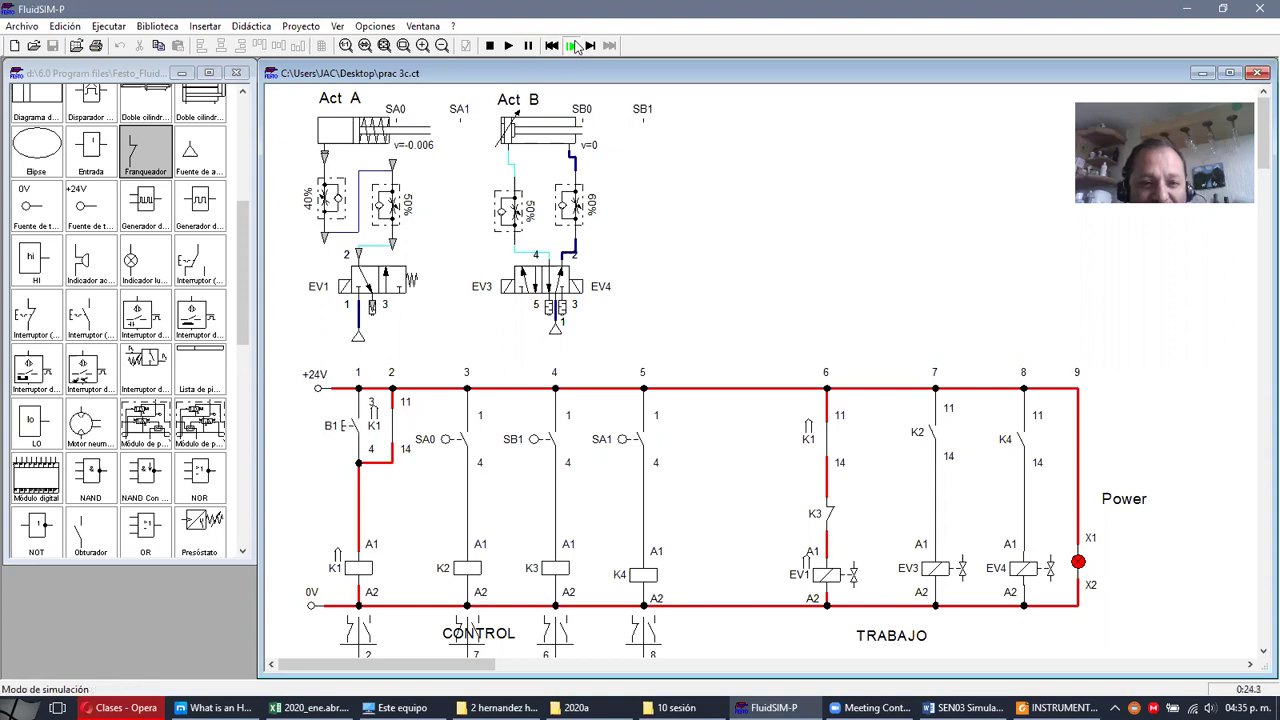
{"action": "left_click", "coordinate": [574, 46]}
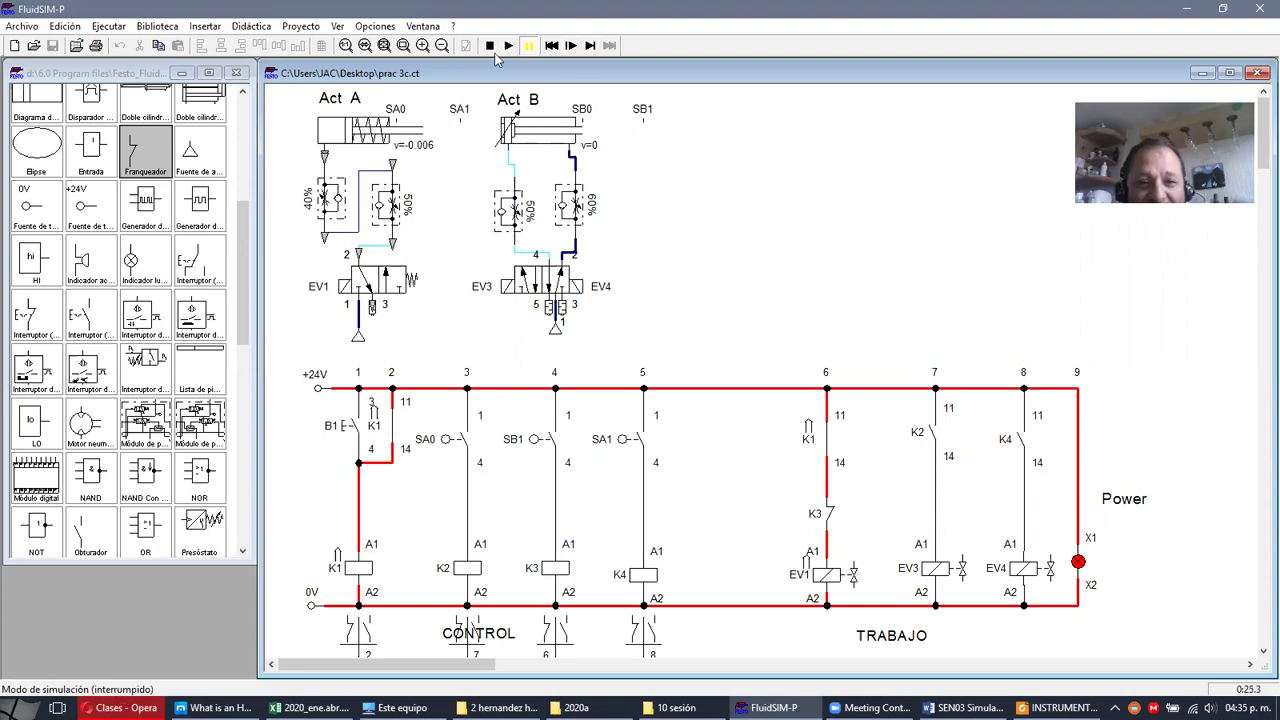
- Stop the stepped simulation, rerun the circuit continuously to check the repeating cycle, and return to editing
{"action": "key", "text": "F5"}
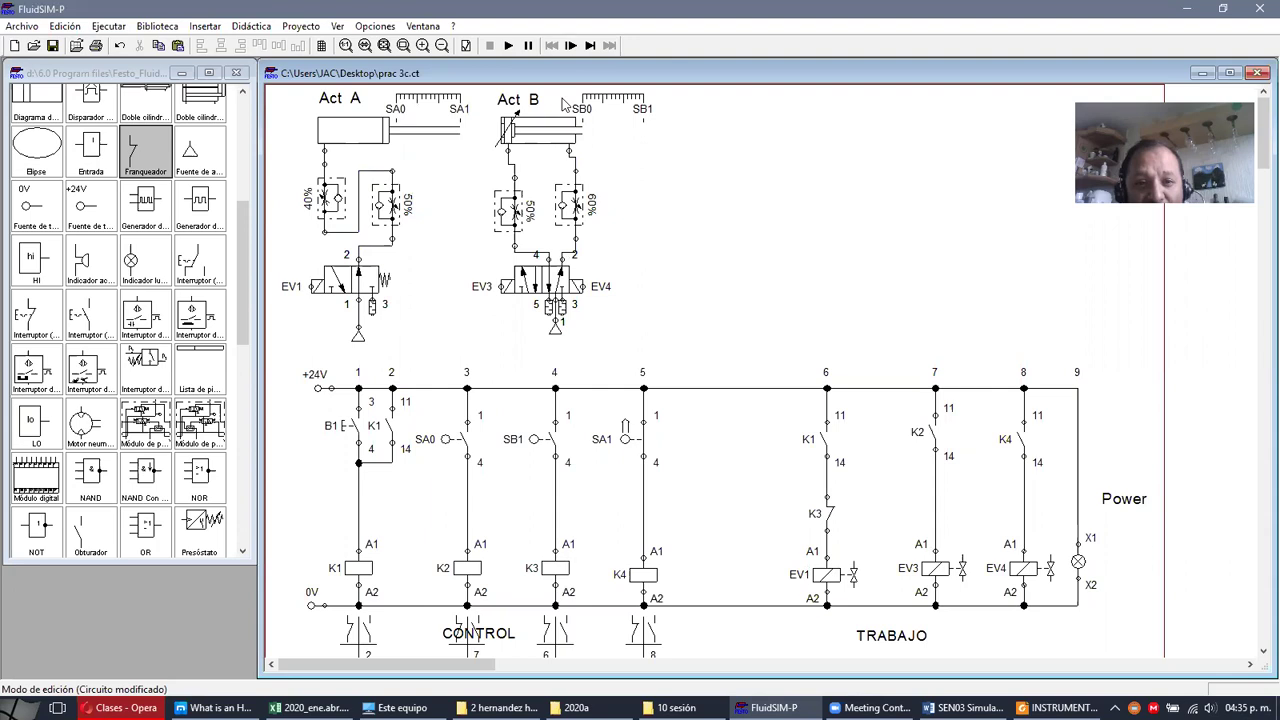
{"action": "left_click", "coordinate": [509, 46]}
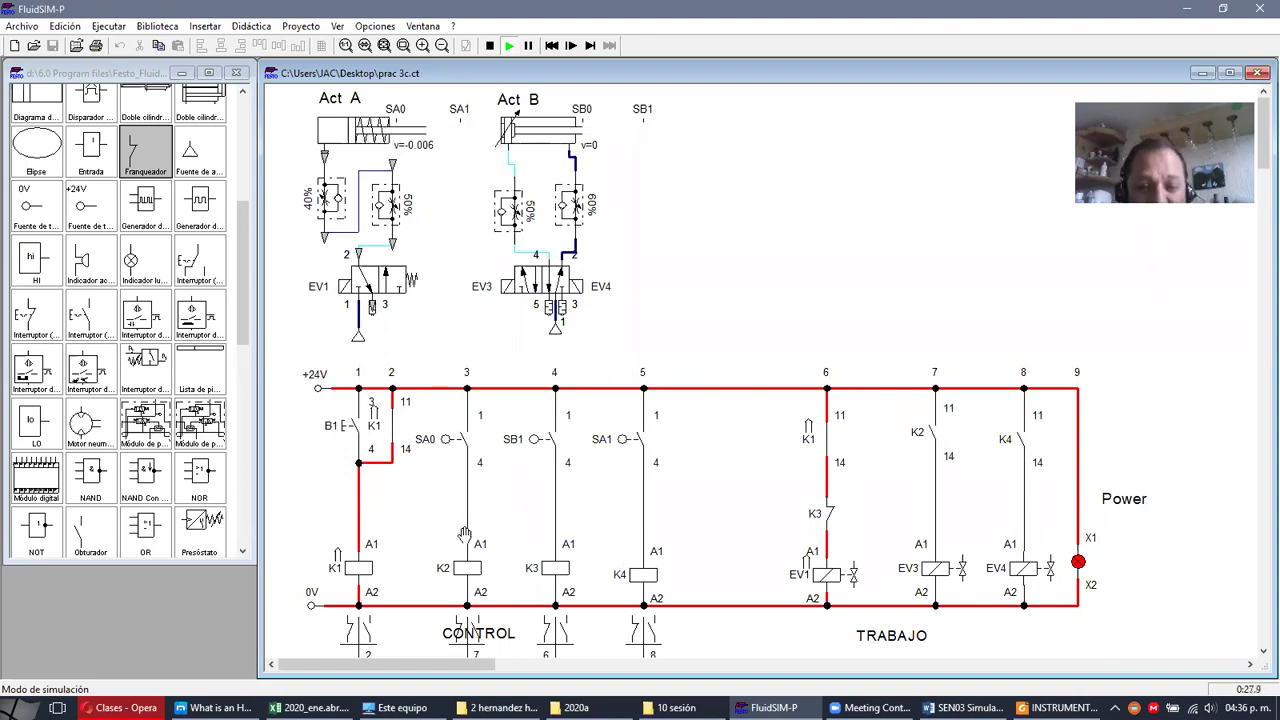
{"action": "left_click", "coordinate": [490, 46]}
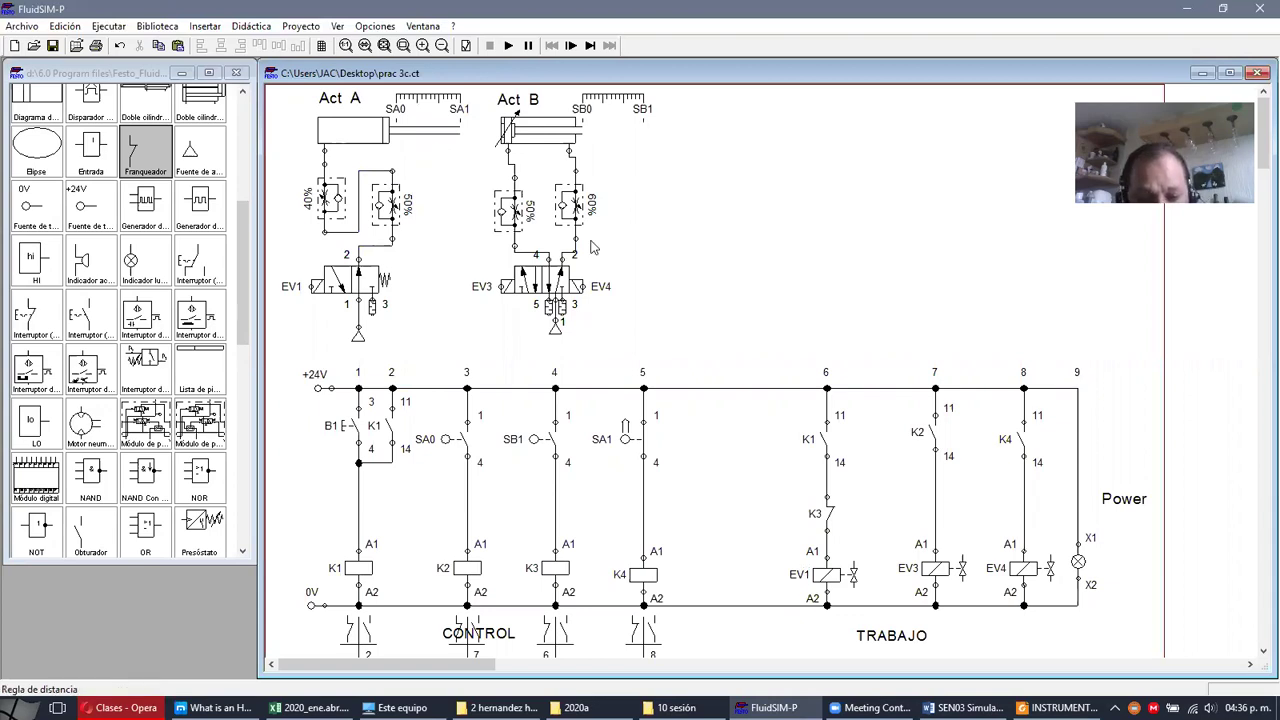
- Duplicate the SA1 limit switch contact and place the copy in the free space between path 5 and the EV1 branch
{"action": "left_click_drag", "start_coordinate": [687, 479], "coordinate": [603, 451]}
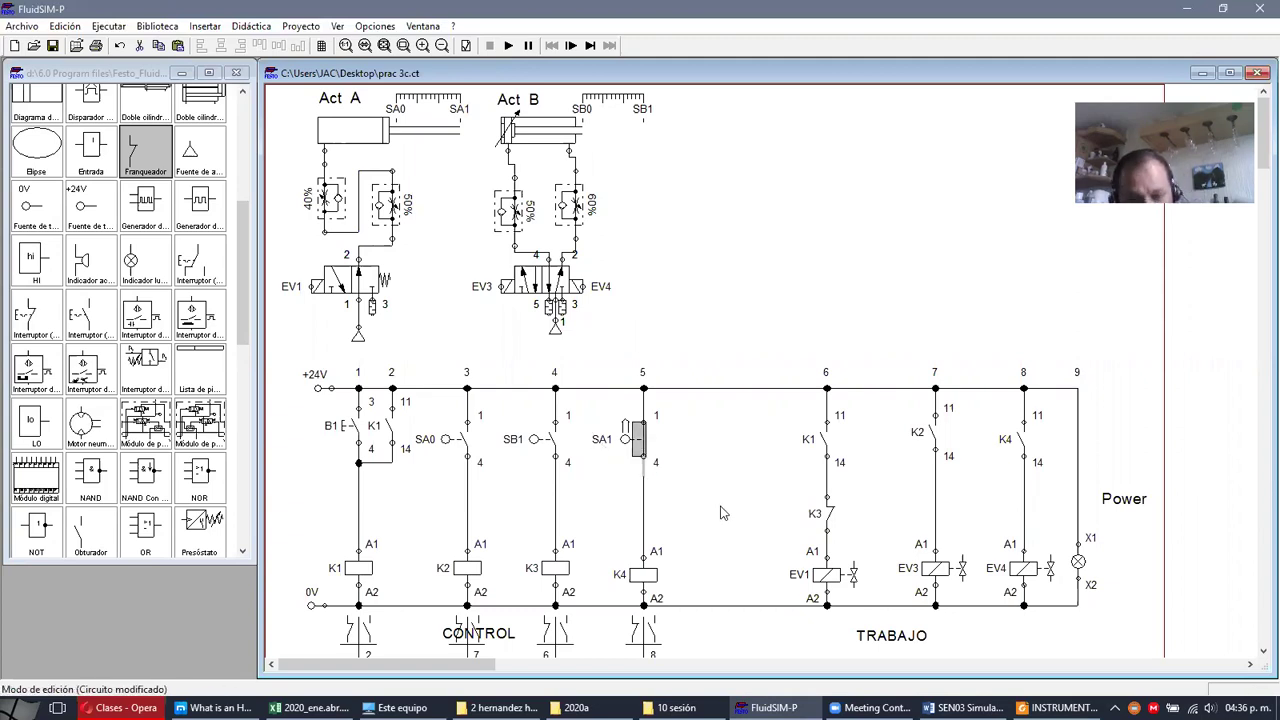
{"action": "key", "text": "ctrl+c"}
{"action": "key", "text": "ctrl+v"}
{"action": "left_click_drag", "start_coordinate": [772, 403], "coordinate": [710, 441]}
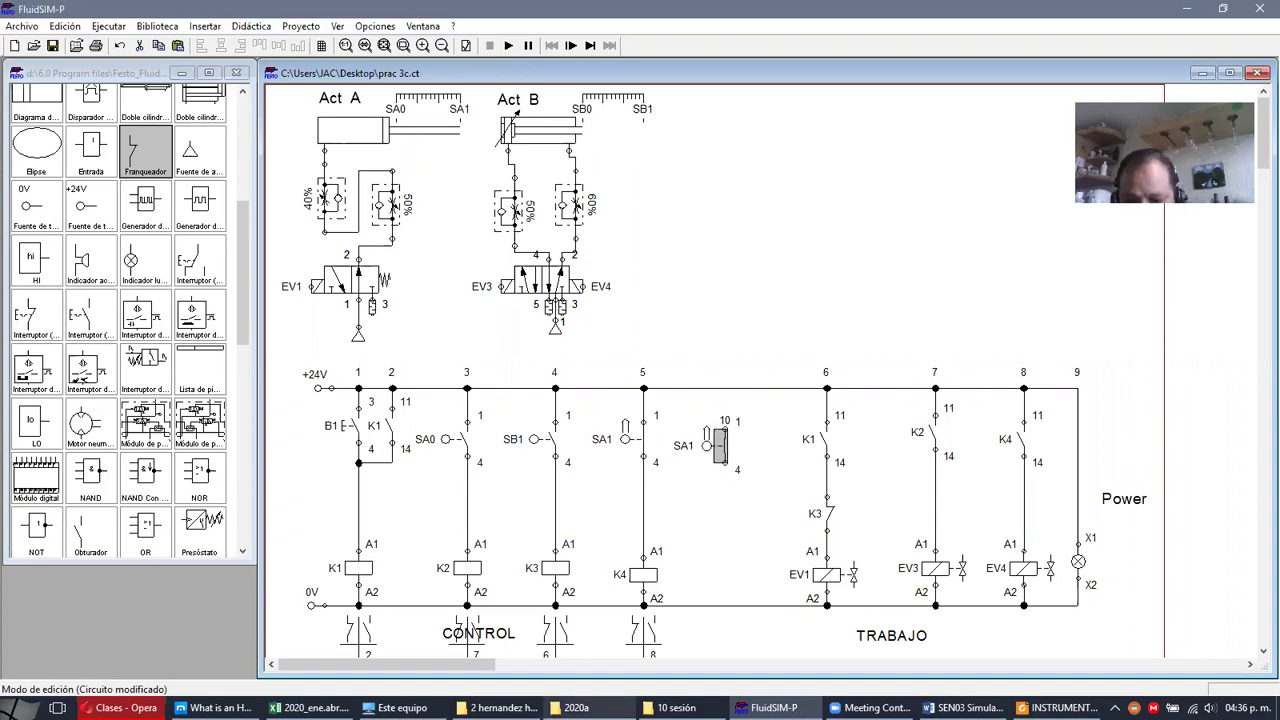
- Switch to the Word document and enter SA0, SB1, SA1 and SB0 beside steps 1 to 4 in the state table's last column
{"action": "key", "text": "alt+Tab"}
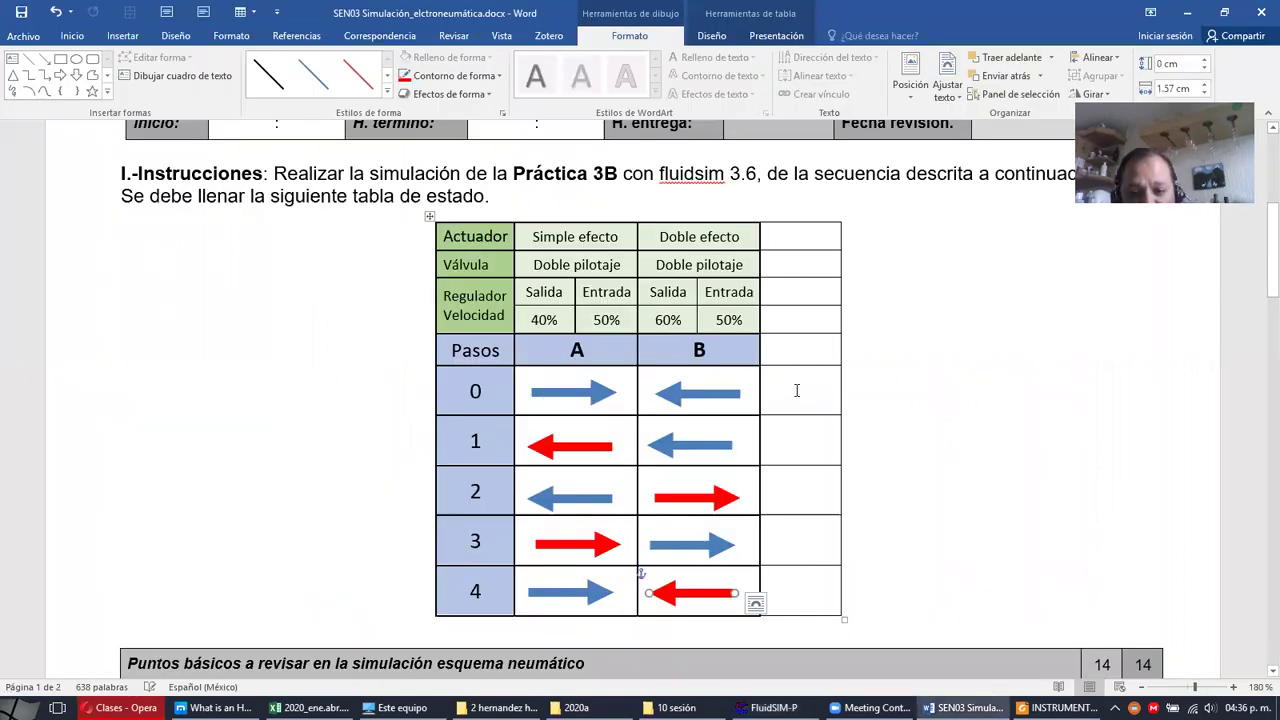
{"action": "key", "text": "Escape"}
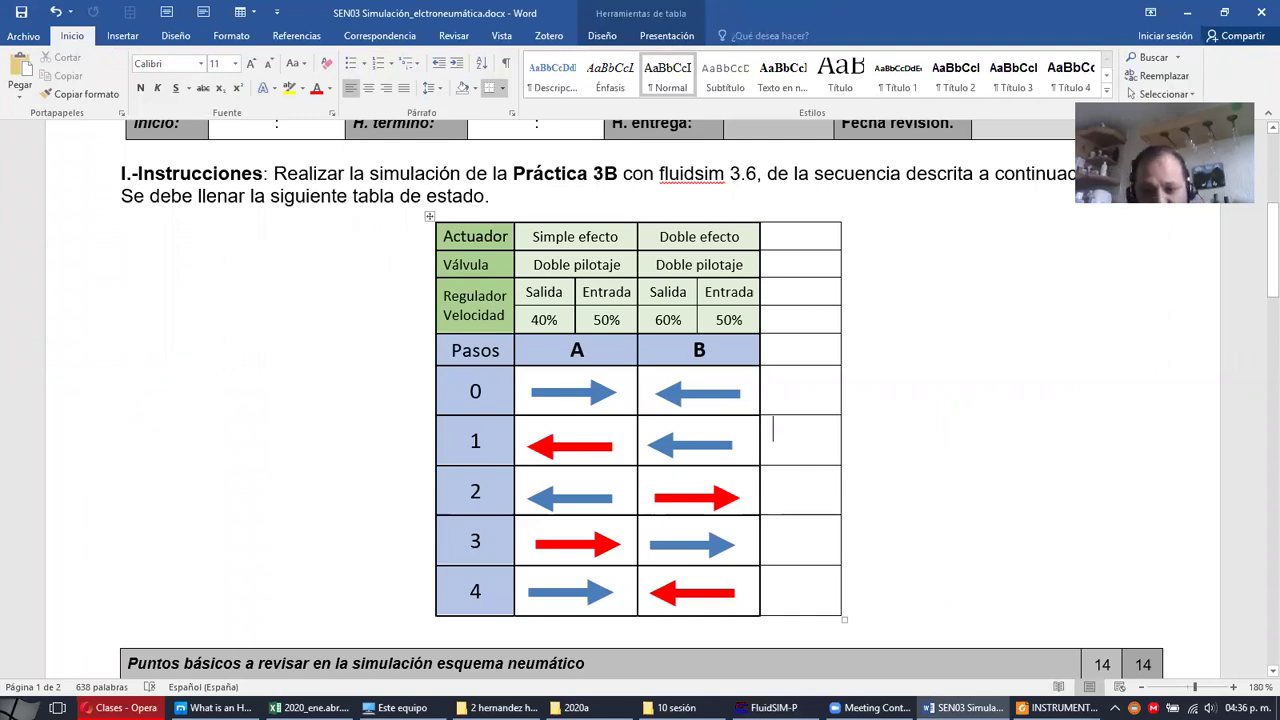
{"action": "type", "text": "SA0"}
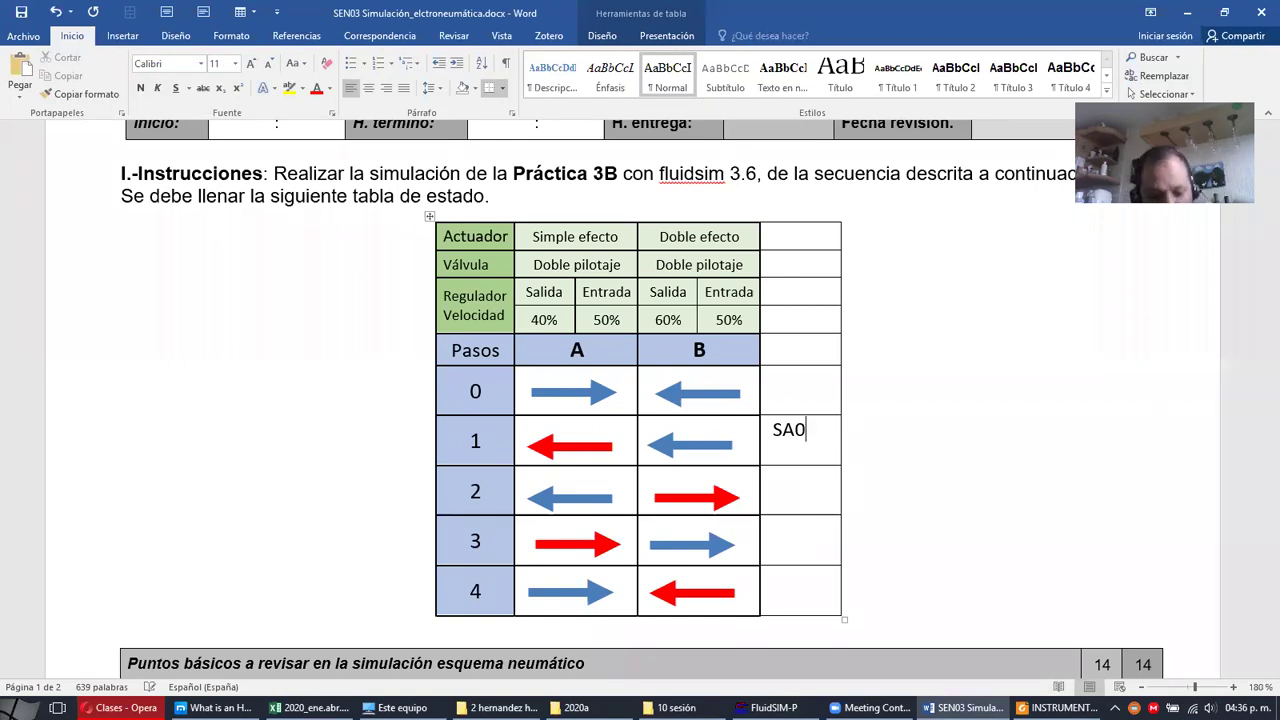
{"action": "left_click", "coordinate": [777, 502]}
{"action": "type", "text": "SB1"}
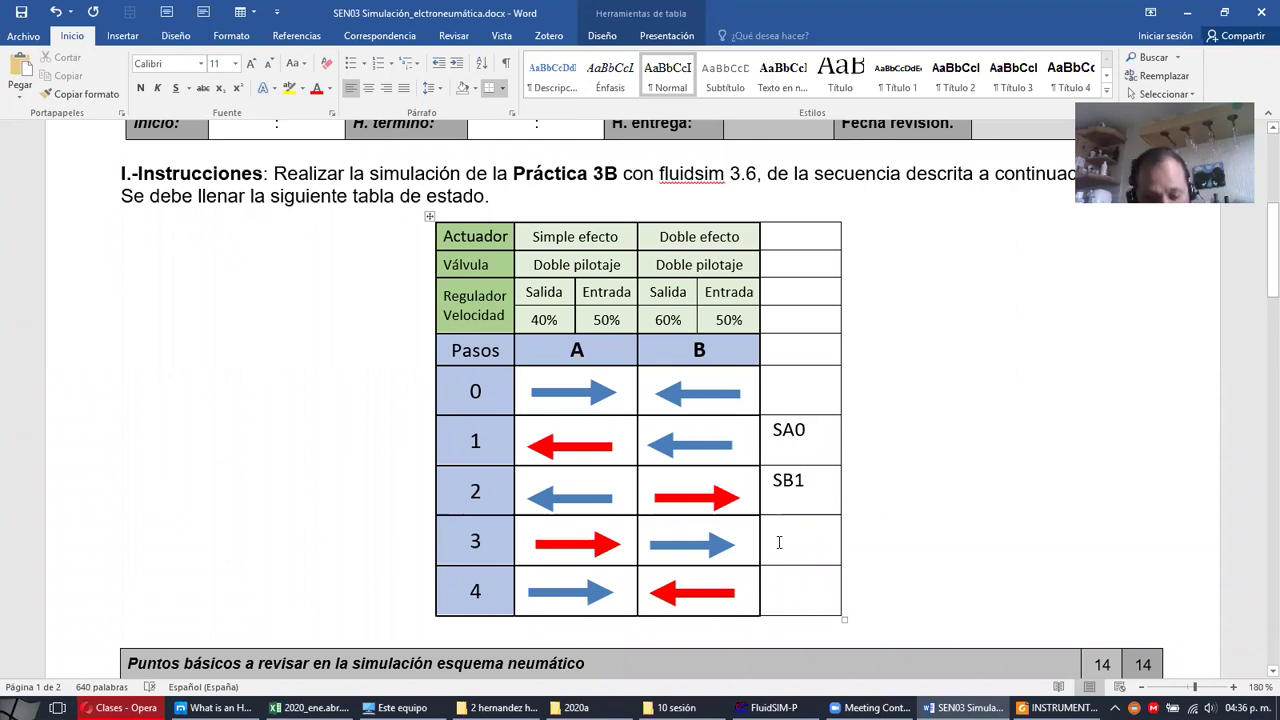
{"action": "left_click", "coordinate": [780, 530]}
{"action": "type", "text": "SA1"}
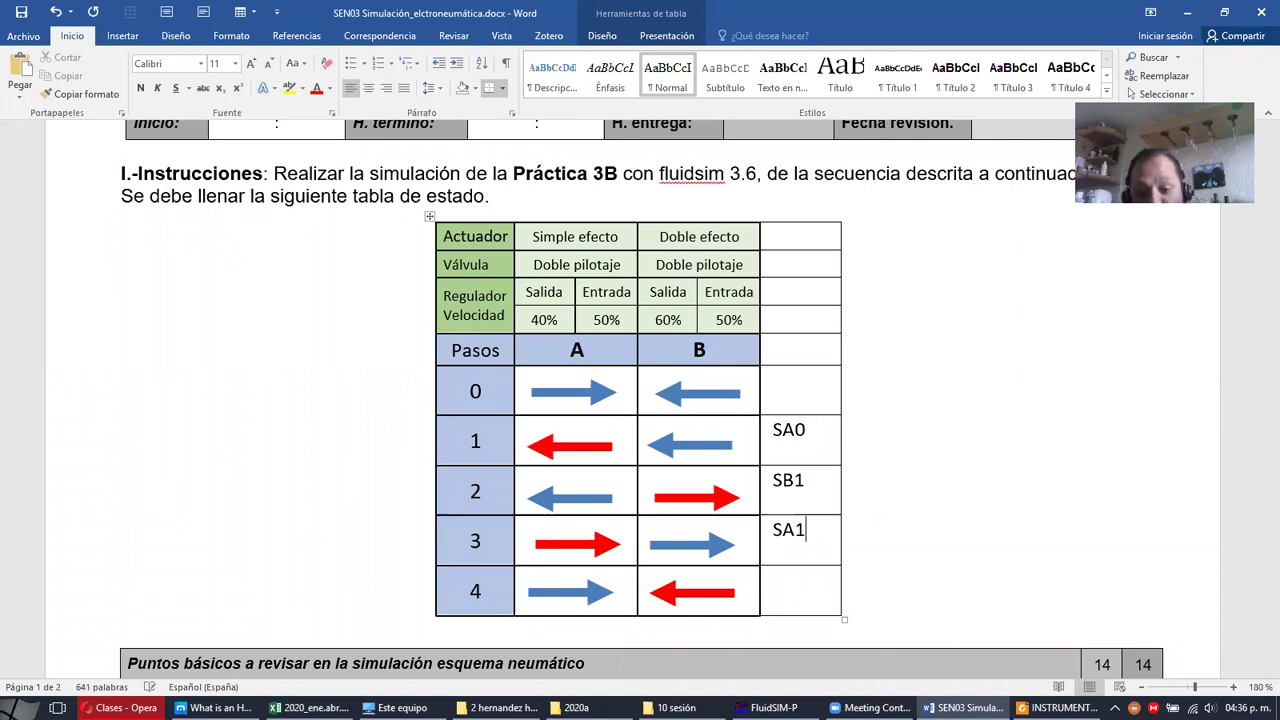
{"action": "left_click", "coordinate": [777, 580]}
{"action": "type", "text": "SB0"}
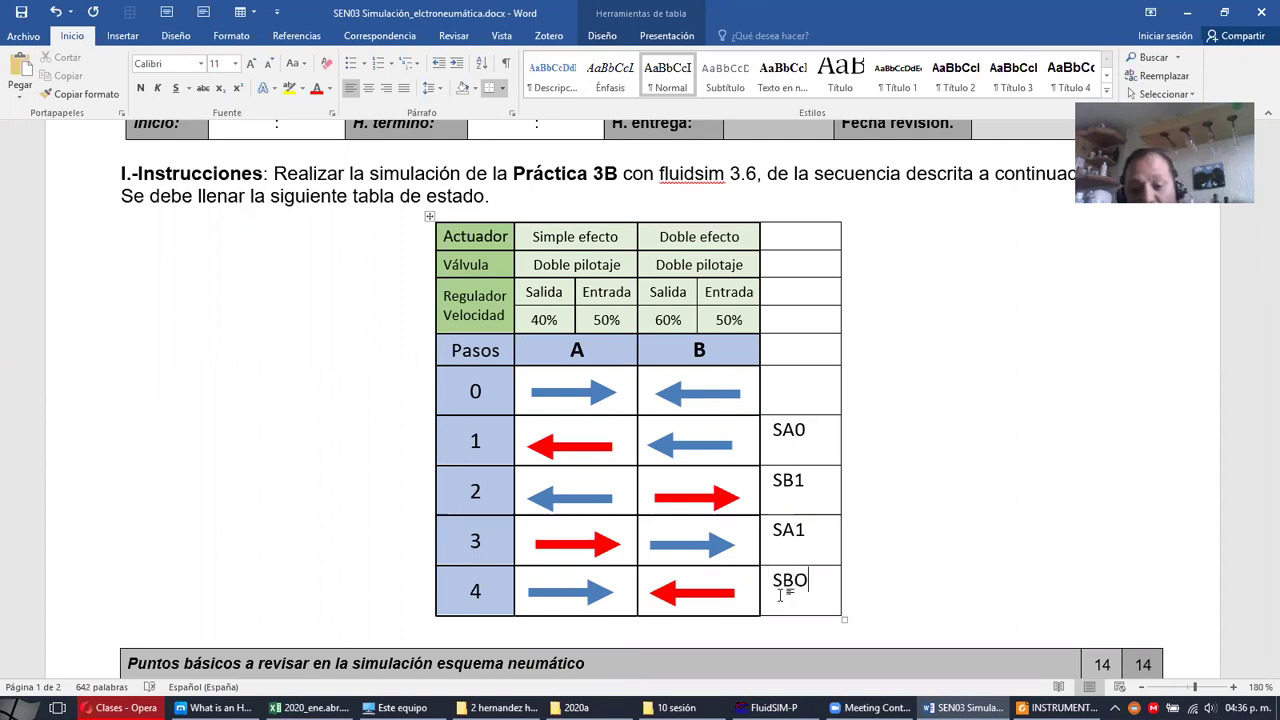
{"action": "key", "text": "BackSpace"}
{"action": "type", "text": "0"}
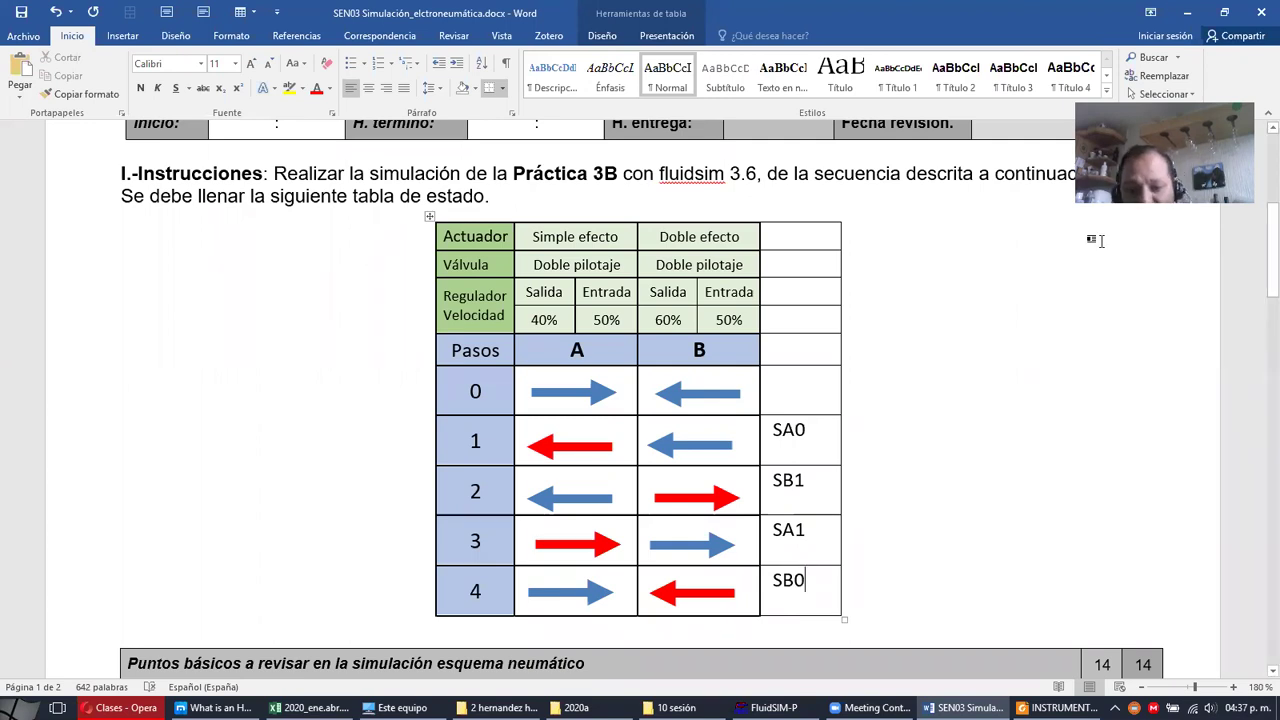
- Return to FluidSIM, duplicate relay coil K4 beneath the copied limit switch, label it K5, and wire the new branch between +24V and 0V
{"action": "left_click", "coordinate": [1187, 12]}
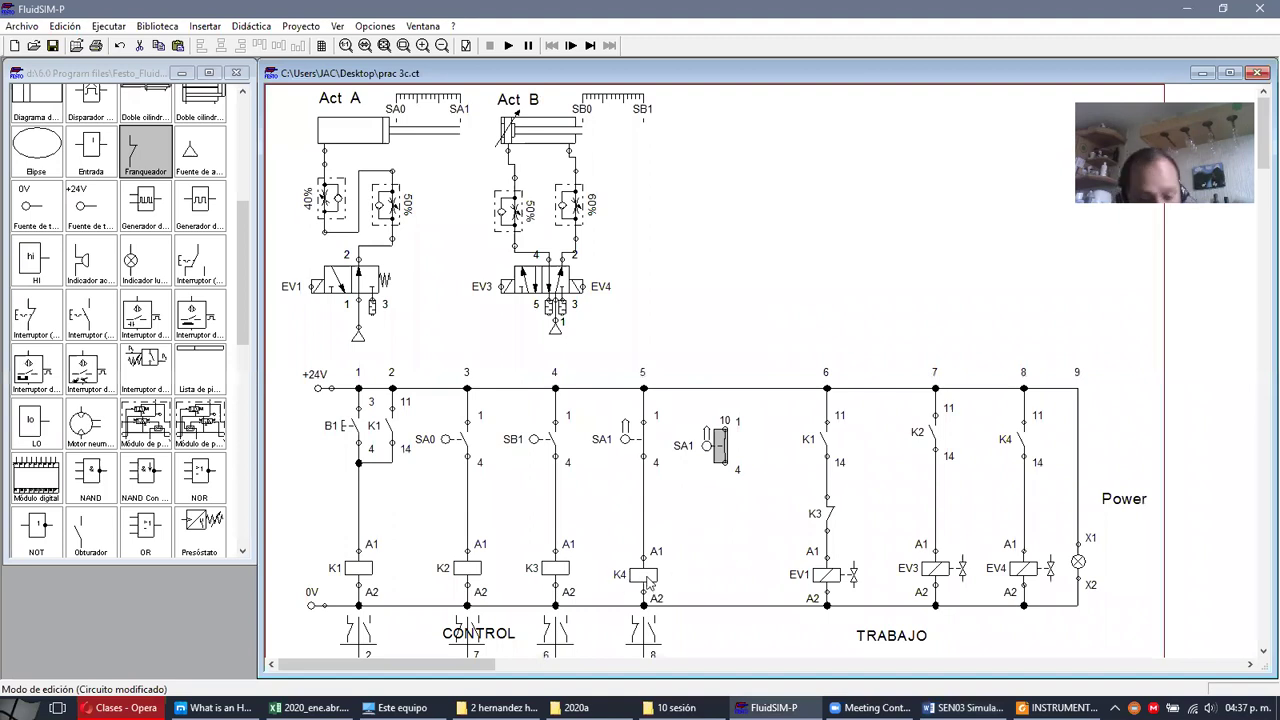
{"action": "left_click_drag", "start_coordinate": [646, 577], "coordinate": [725, 605]}
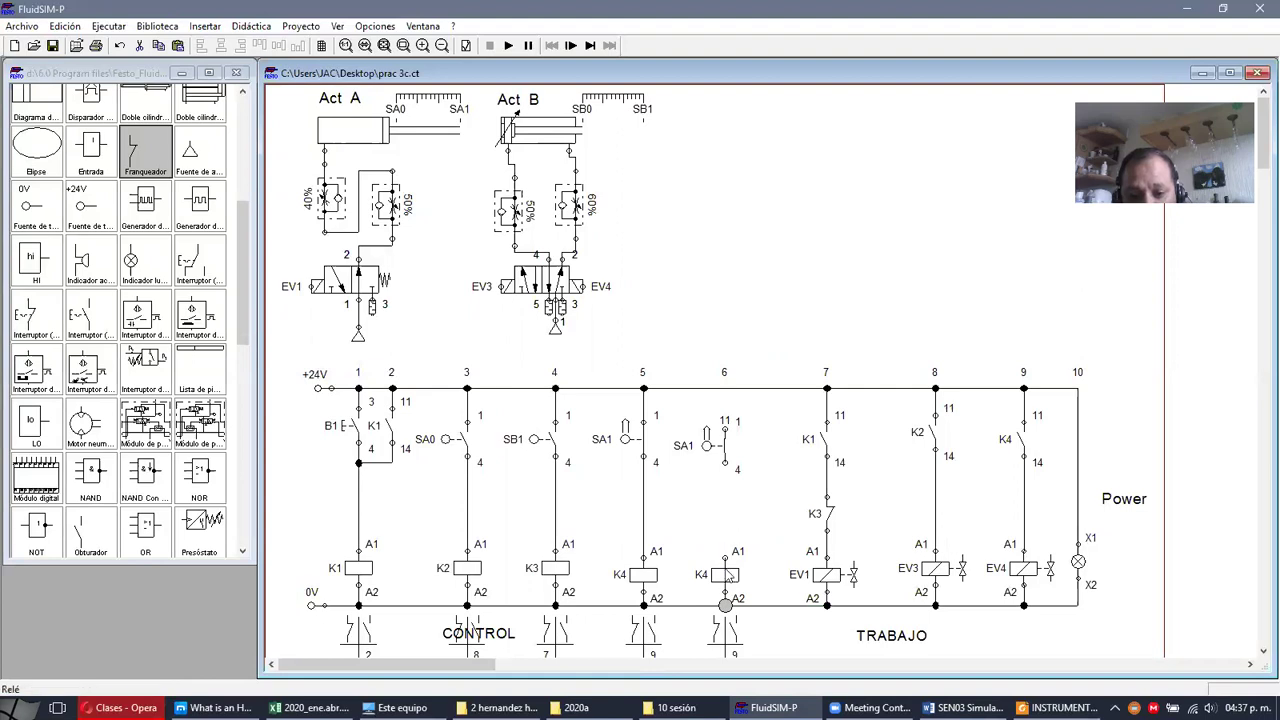
{"action": "double_click", "coordinate": [725, 573]}
{"action": "type", "text": "K5"}
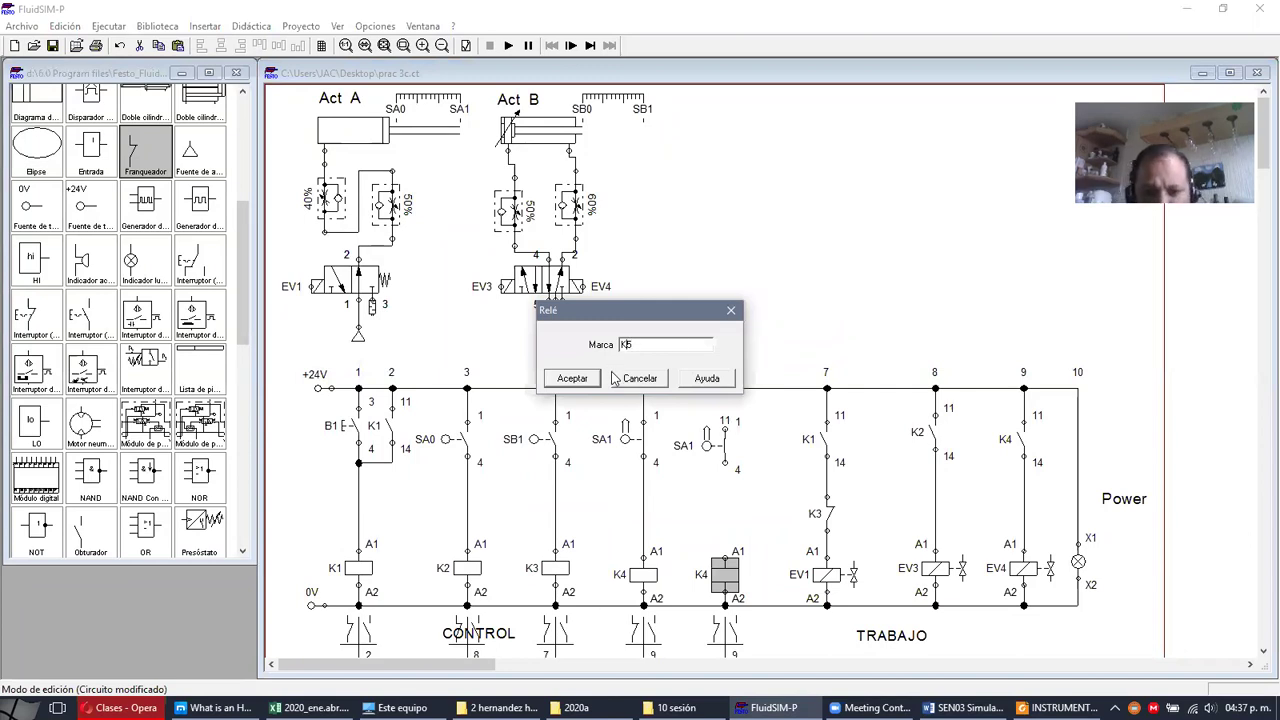
{"action": "left_click", "coordinate": [570, 382]}
{"action": "left_click_drag", "start_coordinate": [722, 553], "coordinate": [724, 388]}
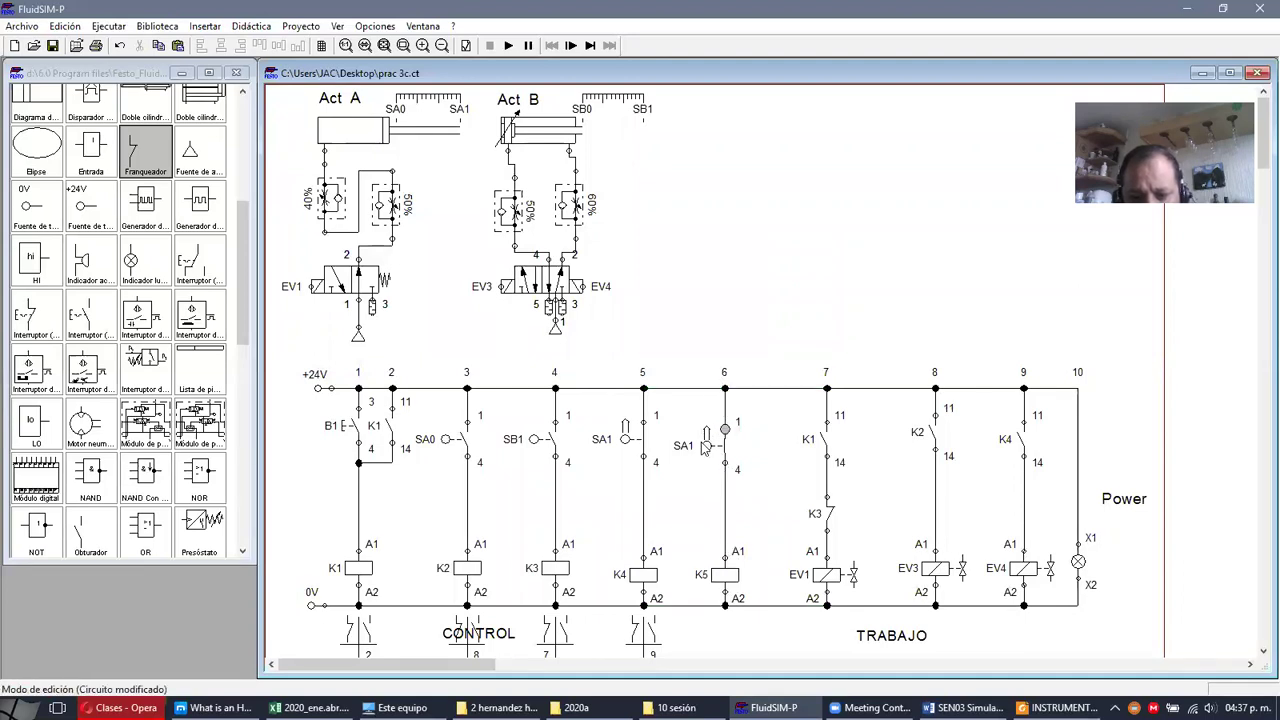
- Label the limit switch in the K5 branch SA0
{"action": "double_click", "coordinate": [728, 449]}
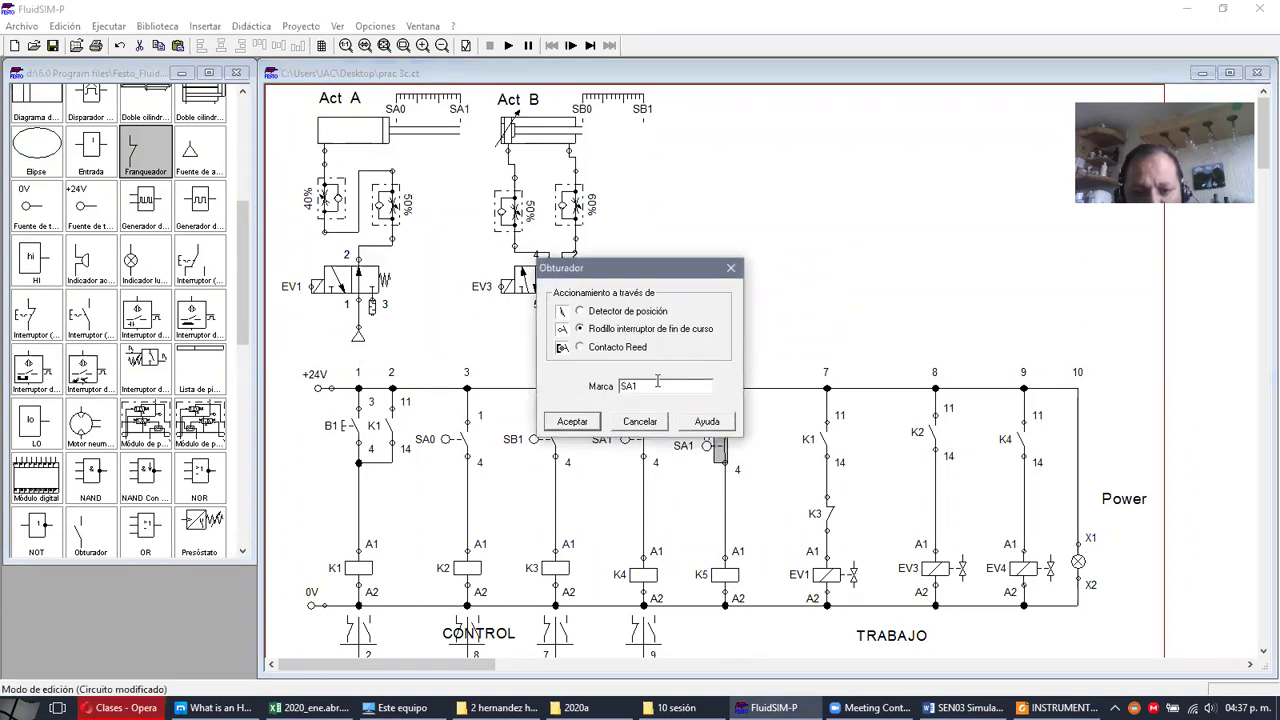
{"action": "key", "text": "BackSpace"}
{"action": "type", "text": "0"}
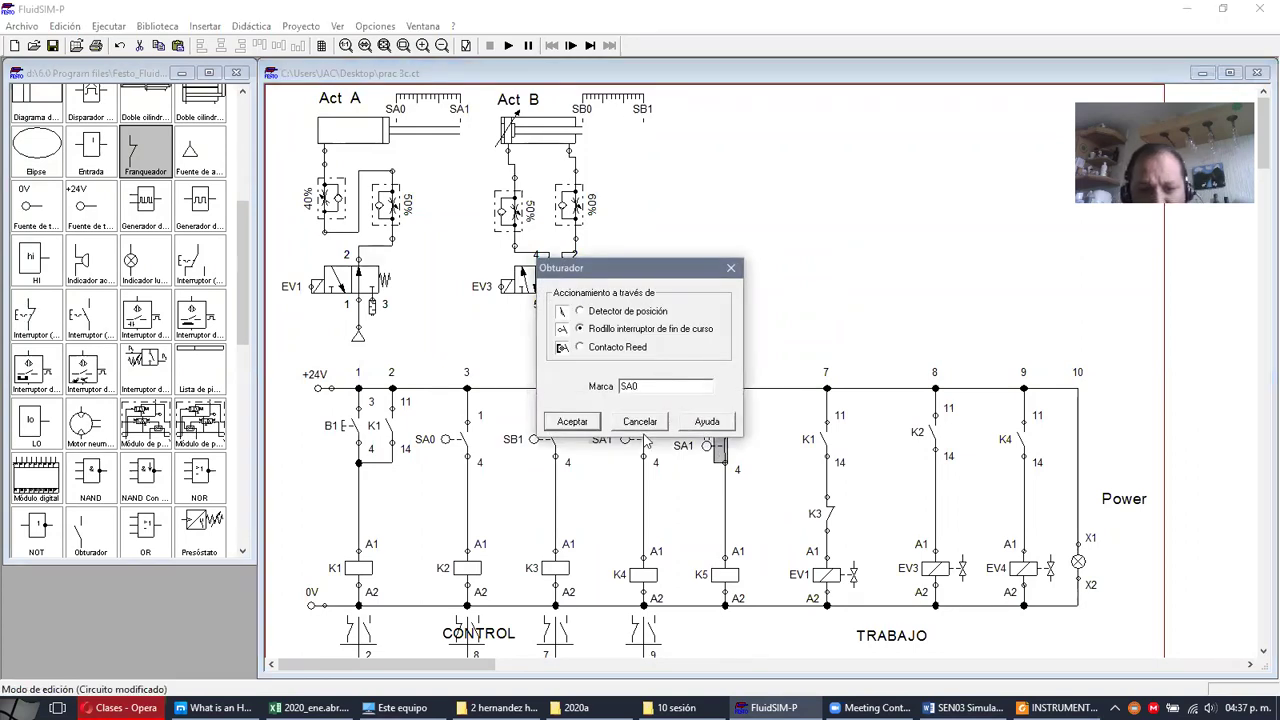
{"action": "left_click", "coordinate": [572, 421]}
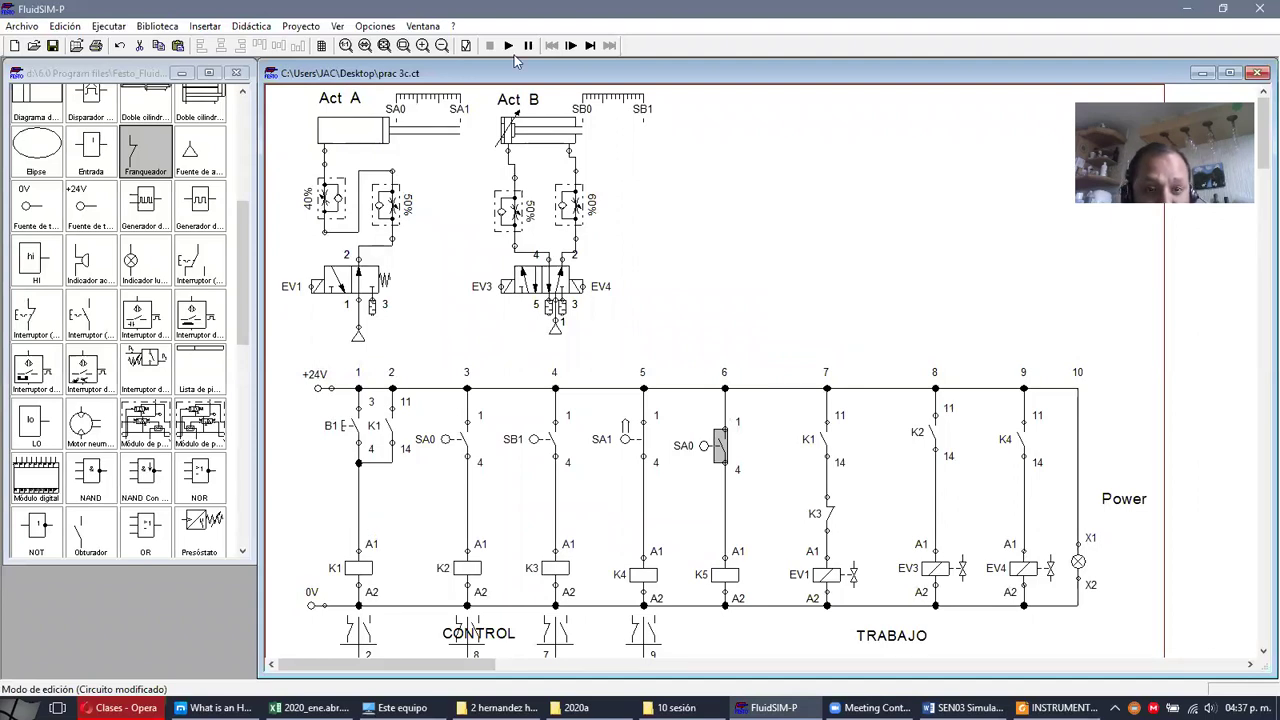
- Remove the wire above coil K1 and insert a copy of the normally closed K3 contact in series below the B1/K1 junction
{"action": "left_click", "coordinate": [357, 500]}
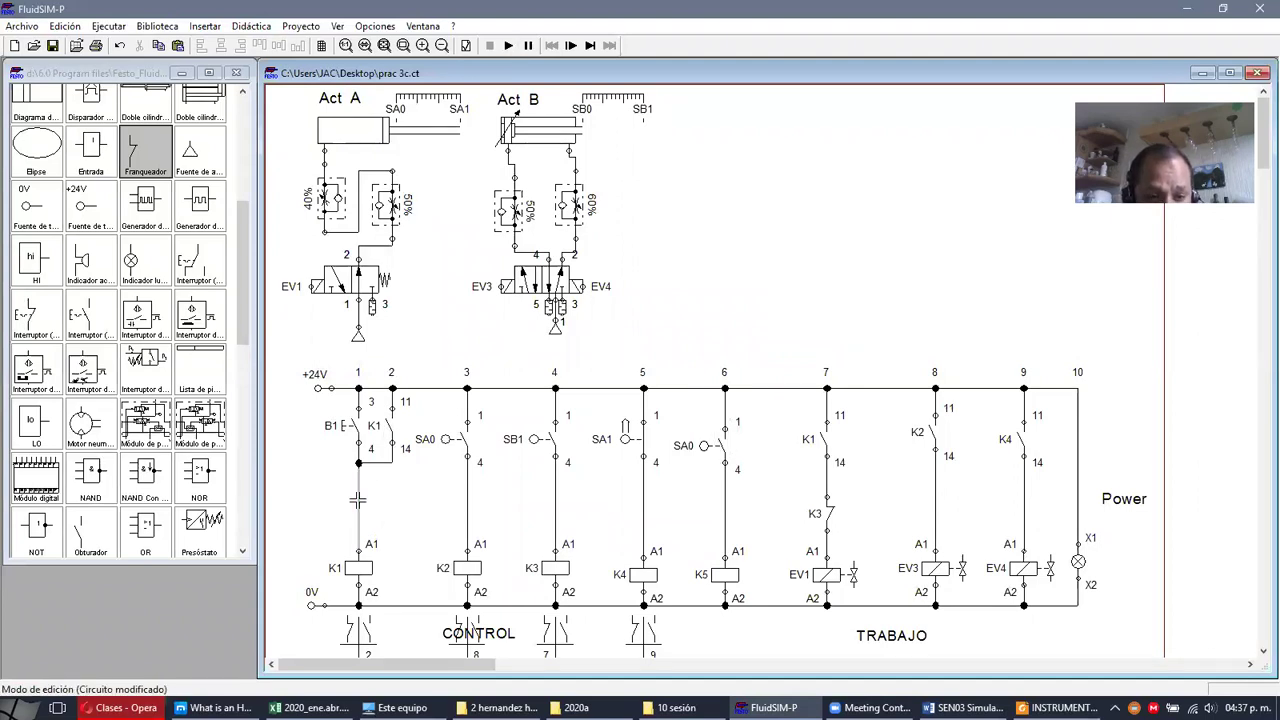
{"action": "left_click", "coordinate": [357, 500]}
{"action": "key", "text": "Delete"}
{"action": "left_click", "coordinate": [828, 513]}
{"action": "mouse_move", "coordinate": [828, 513]}
{"action": "left_mouse_down"}
{"action": "mouse_move", "coordinate": [782, 400]}
{"action": "mouse_move", "coordinate": [578, 502]}
{"action": "mouse_move", "coordinate": [350, 510]}
{"action": "mouse_move", "coordinate": [358, 540]}
{"action": "mouse_move", "coordinate": [358, 462]}
{"action": "left_mouse_up"}
{"action": "left_click", "coordinate": [380, 530]}
- Run and stop a brief simulation, and relabel the limit switch in the K5 branch SB0
{"action": "left_click", "coordinate": [508, 45]}
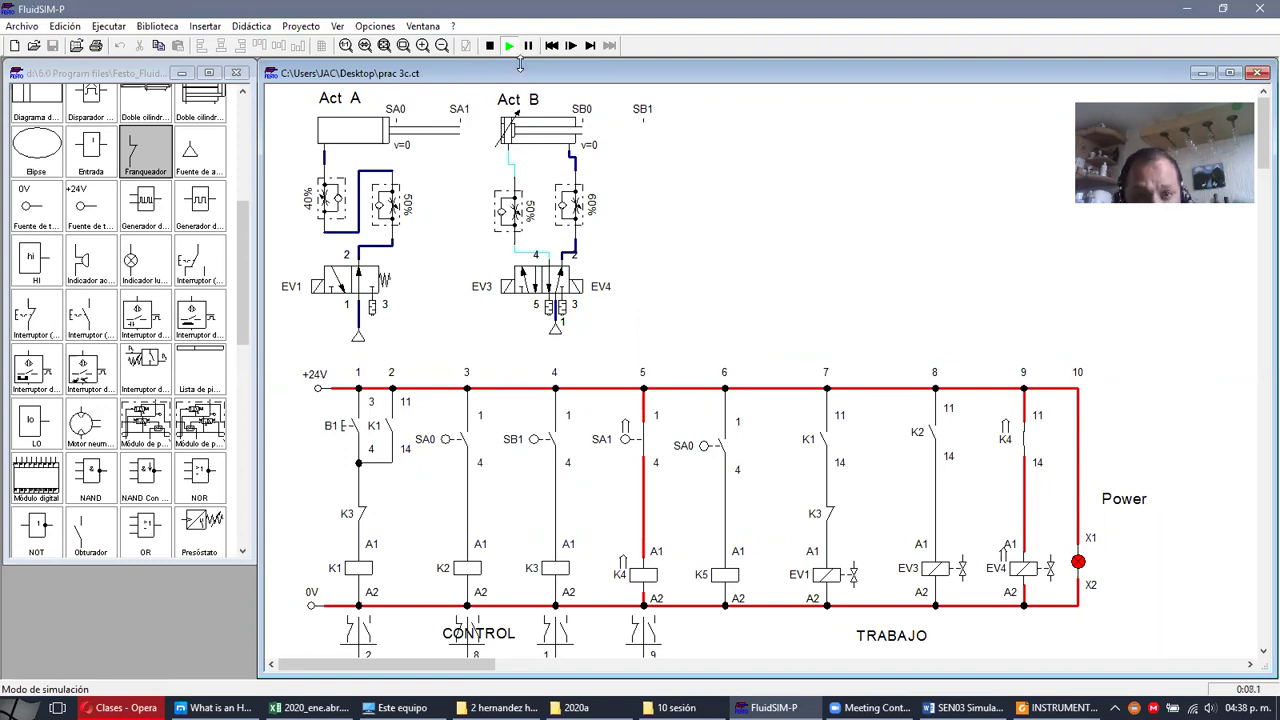
{"action": "left_click", "coordinate": [489, 45]}
{"action": "double_click", "coordinate": [716, 452]}
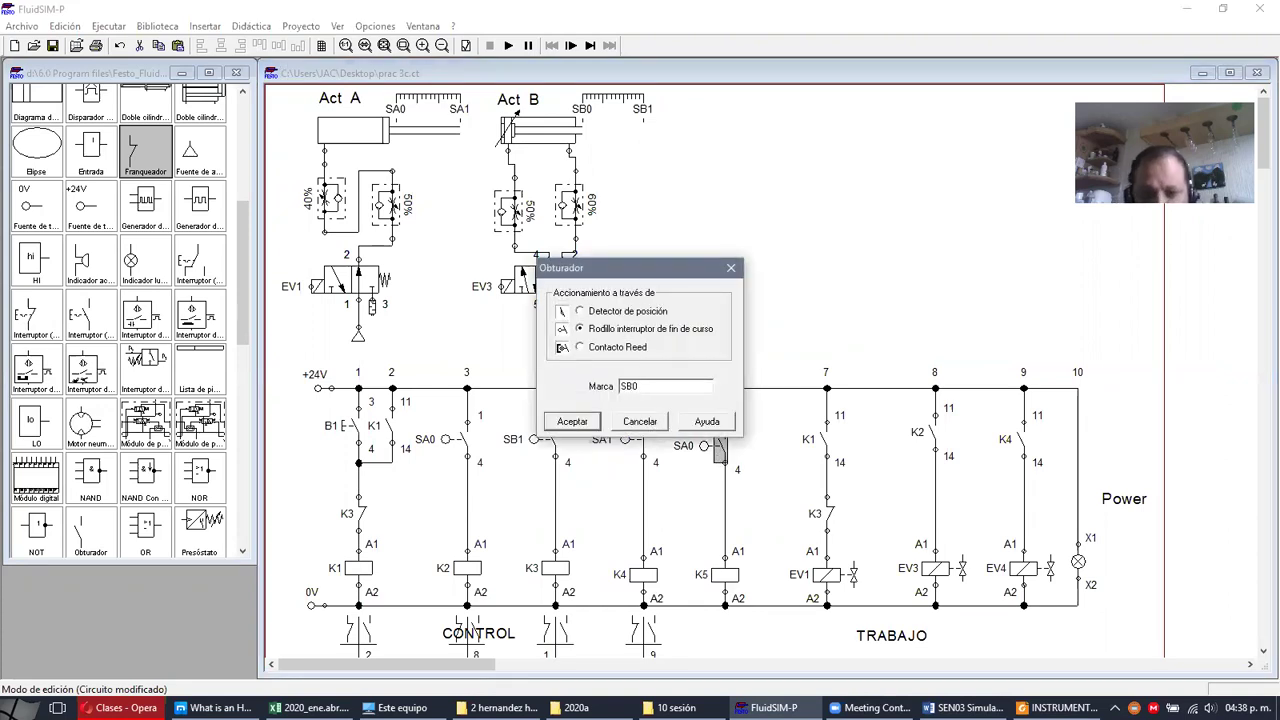
{"action": "type", "text": "B"}
{"action": "left_click", "coordinate": [598, 424]}
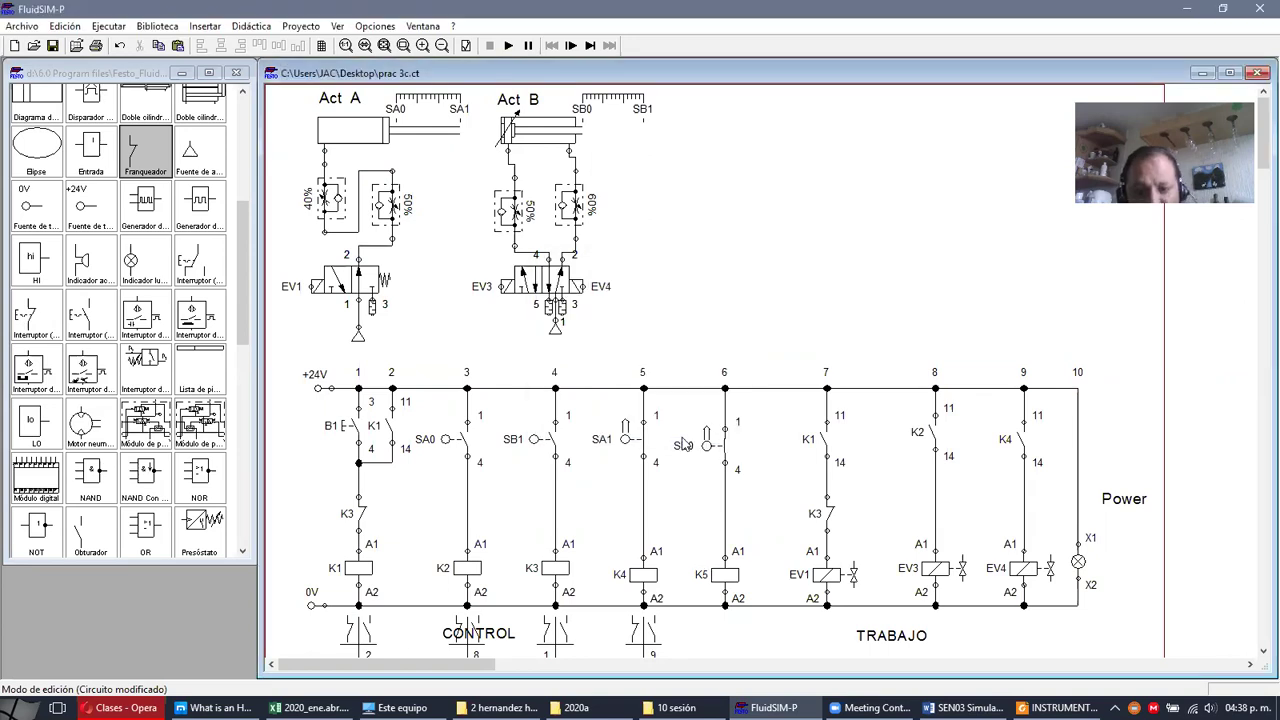
- Simulate the modified circuit, actuate pushbutton B1 to check the full sequence, and stop the simulation
{"action": "left_click", "coordinate": [508, 45]}
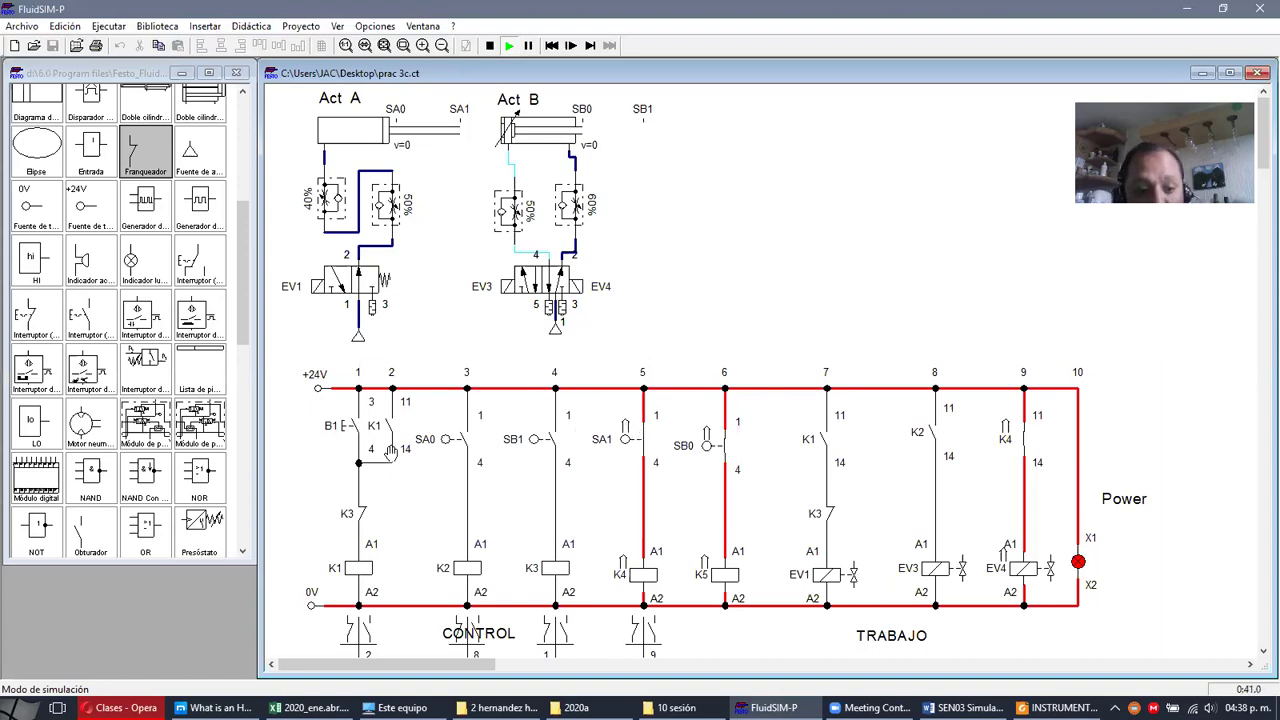
{"action": "left_click", "coordinate": [356, 420]}
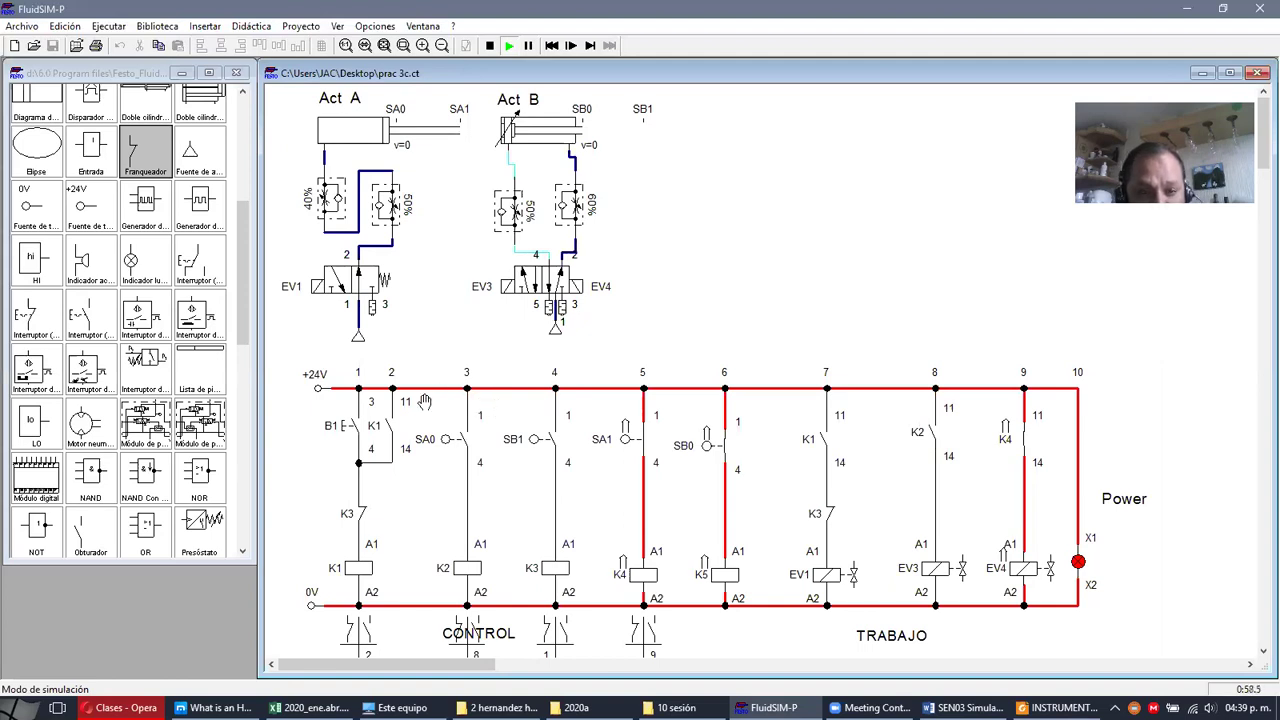
{"action": "left_click", "coordinate": [348, 426]}
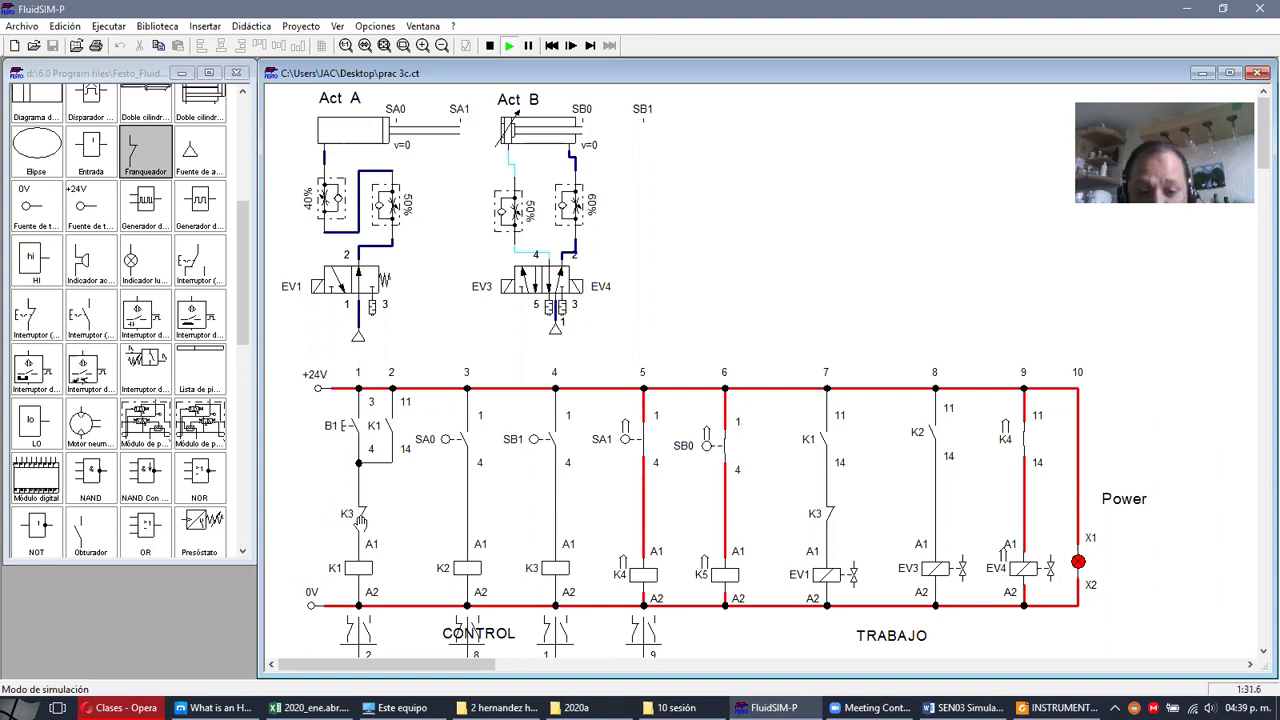
{"action": "left_click", "coordinate": [489, 46]}
- Relabel the normally closed contact above coil K1 as K5, and run and stop a test simulation
{"action": "double_click", "coordinate": [358, 514]}
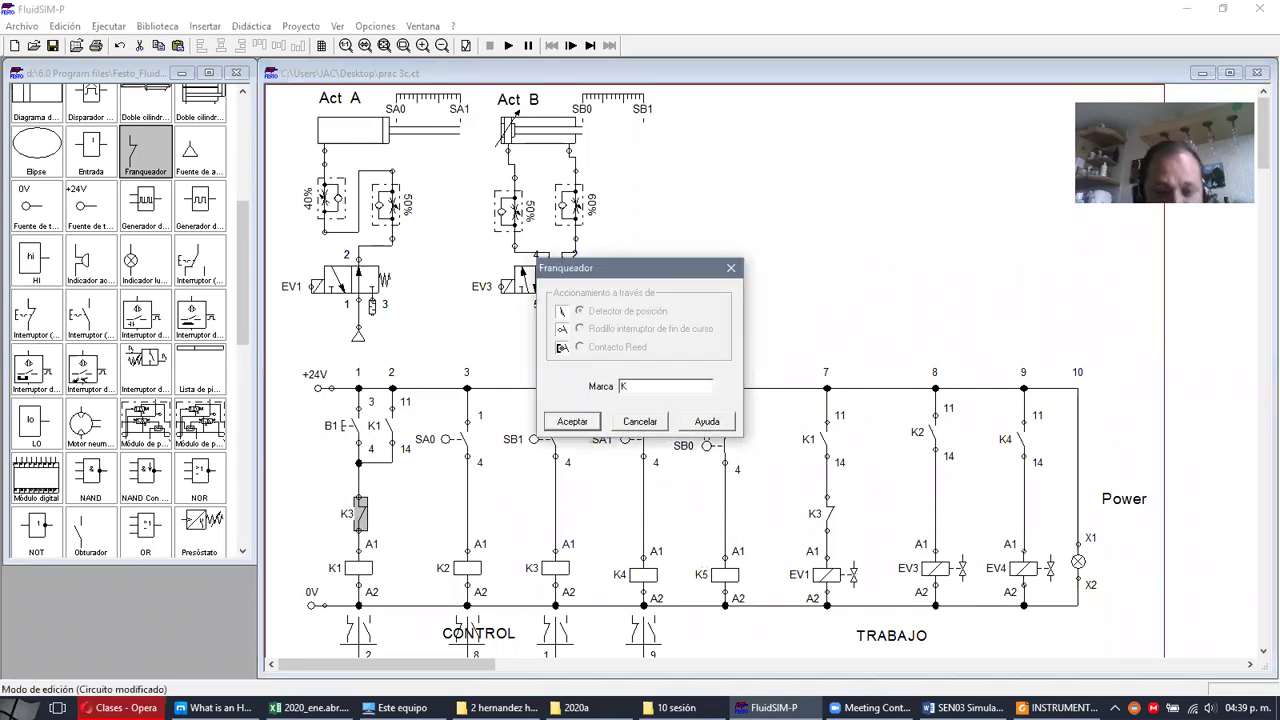
{"action": "left_click", "coordinate": [572, 421]}
{"action": "key", "text": "F9"}
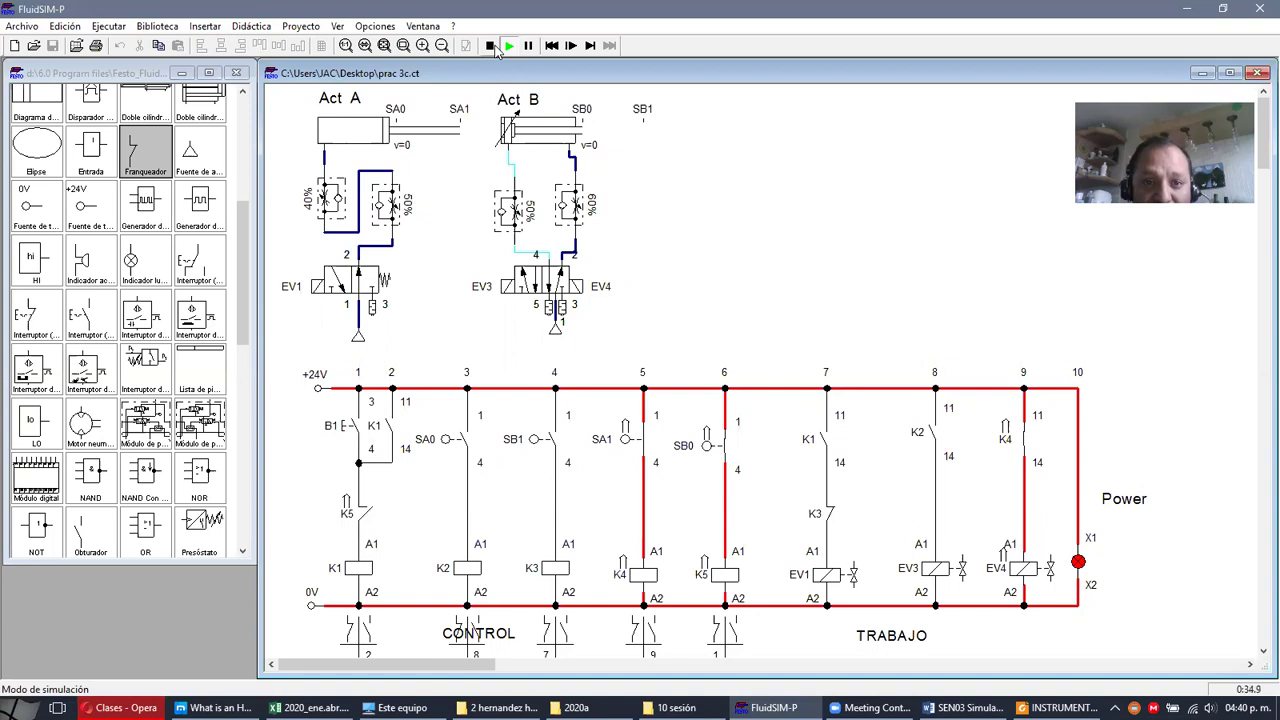
{"action": "key", "text": "F5"}
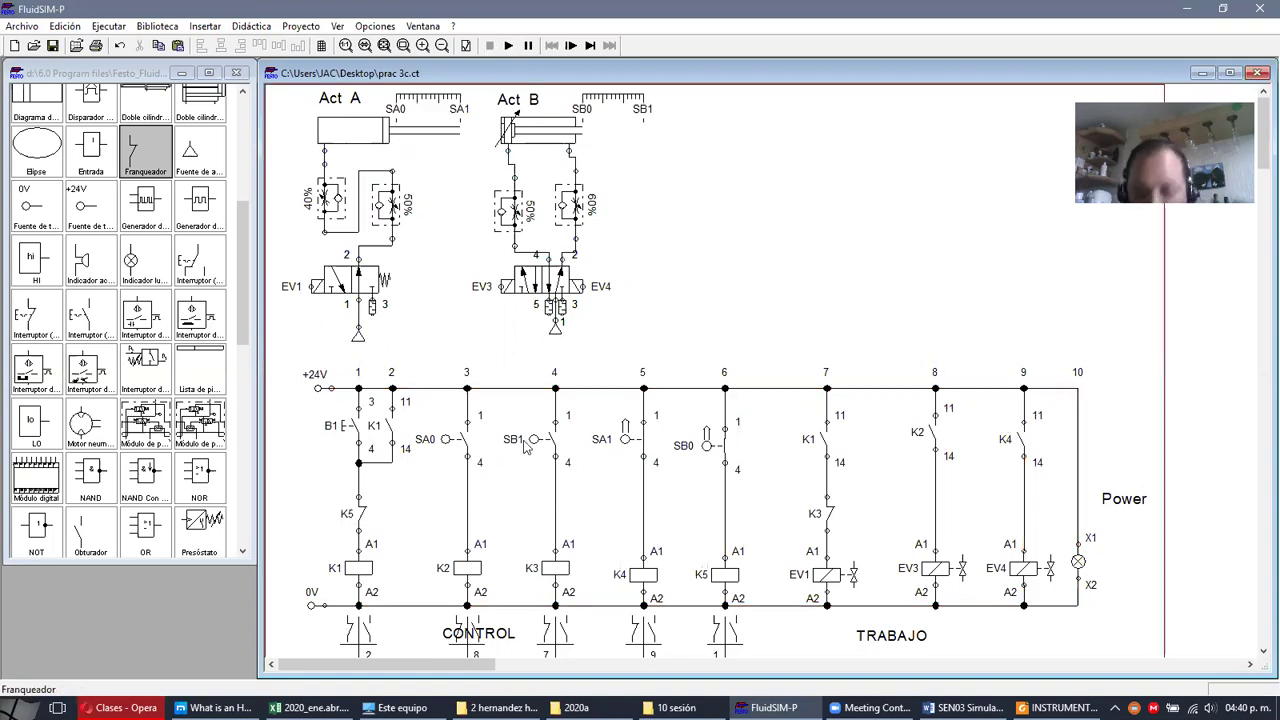
- Restore the label K3 on the normally closed contact above coil K1
{"action": "double_click", "coordinate": [360, 513]}
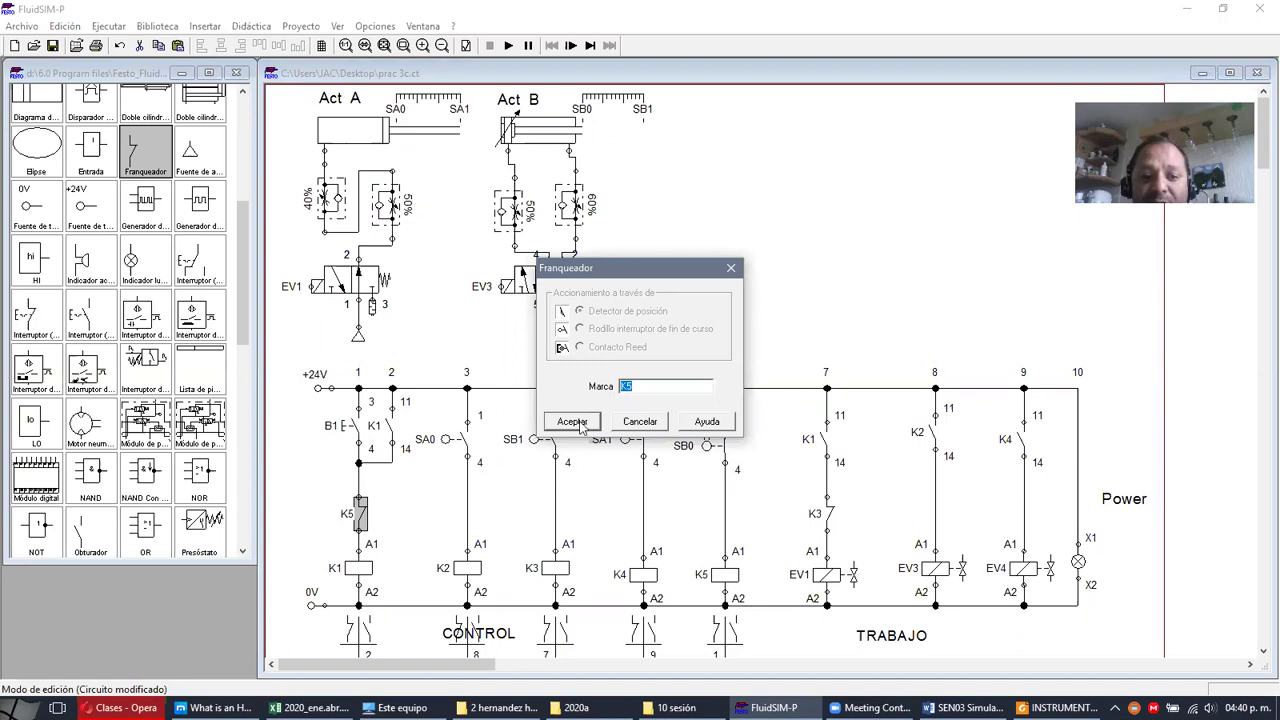
{"action": "type", "text": "K3"}
{"action": "key", "text": "Return"}
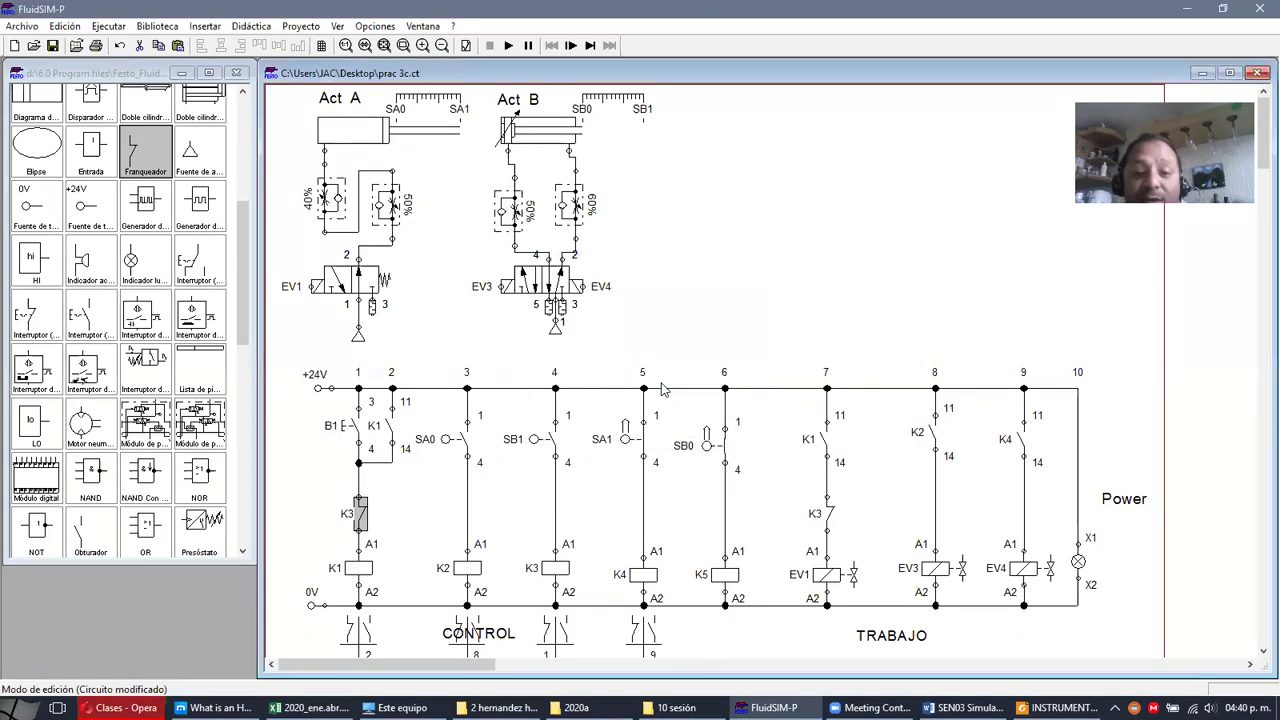